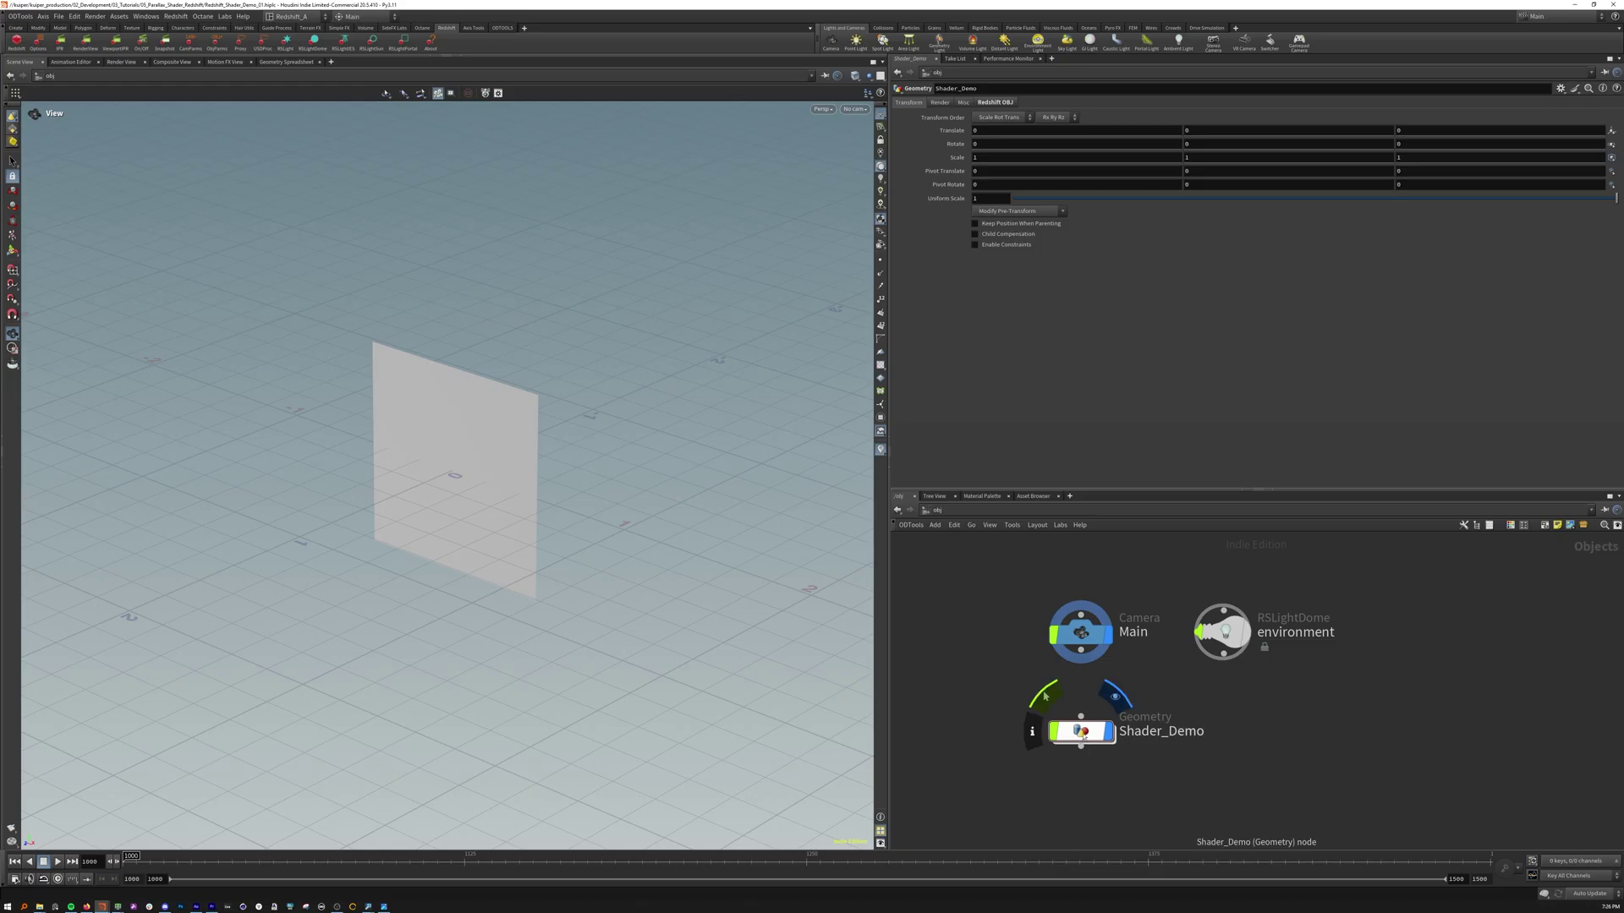
Enter the Shader_Demo geometry network and inspect the grid1 and reverse1 nodes with their displayed geometry
double_click(1073, 732)
middle_drag(1012, 648, 1013, 670)
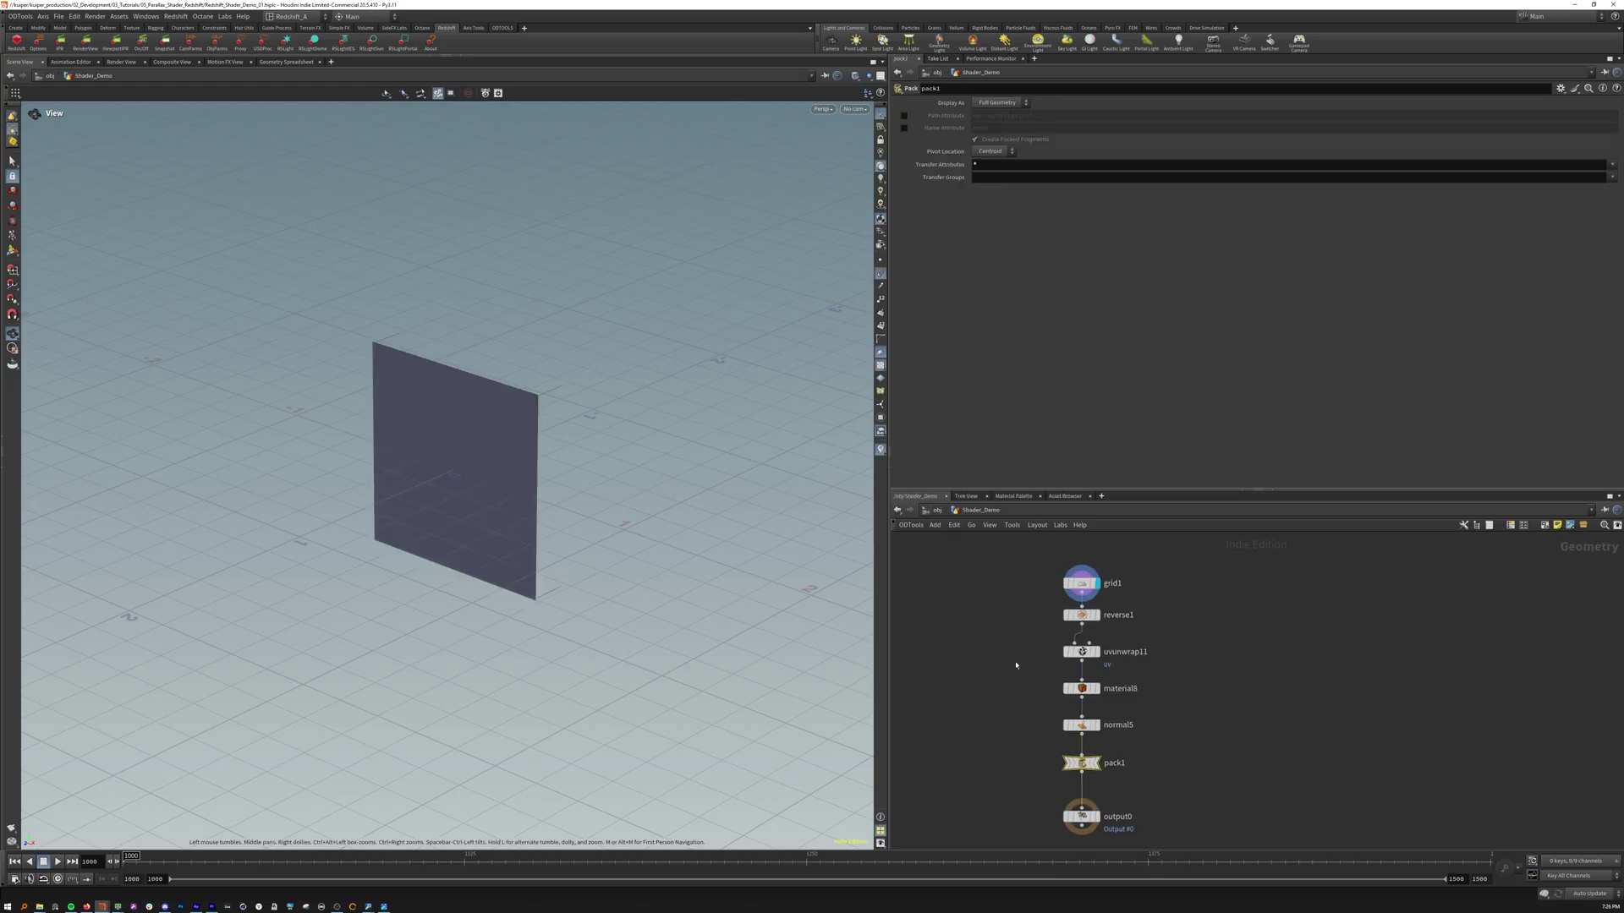
click(1087, 585)
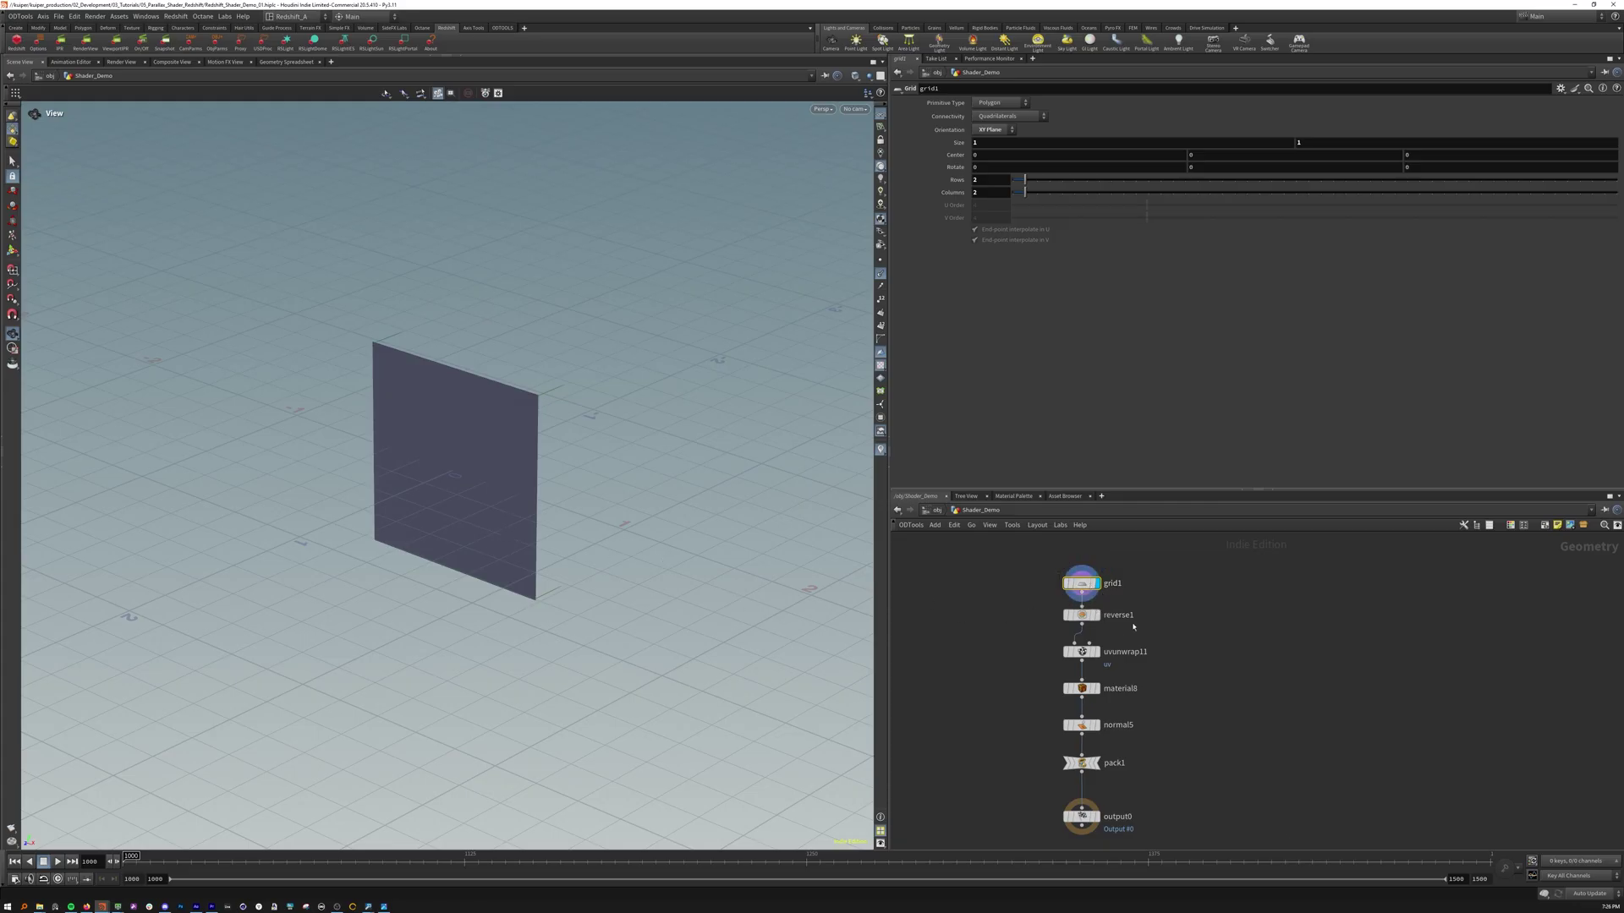
scroll(1091, 605, up, 2)
click(1098, 619)
click(1077, 620)
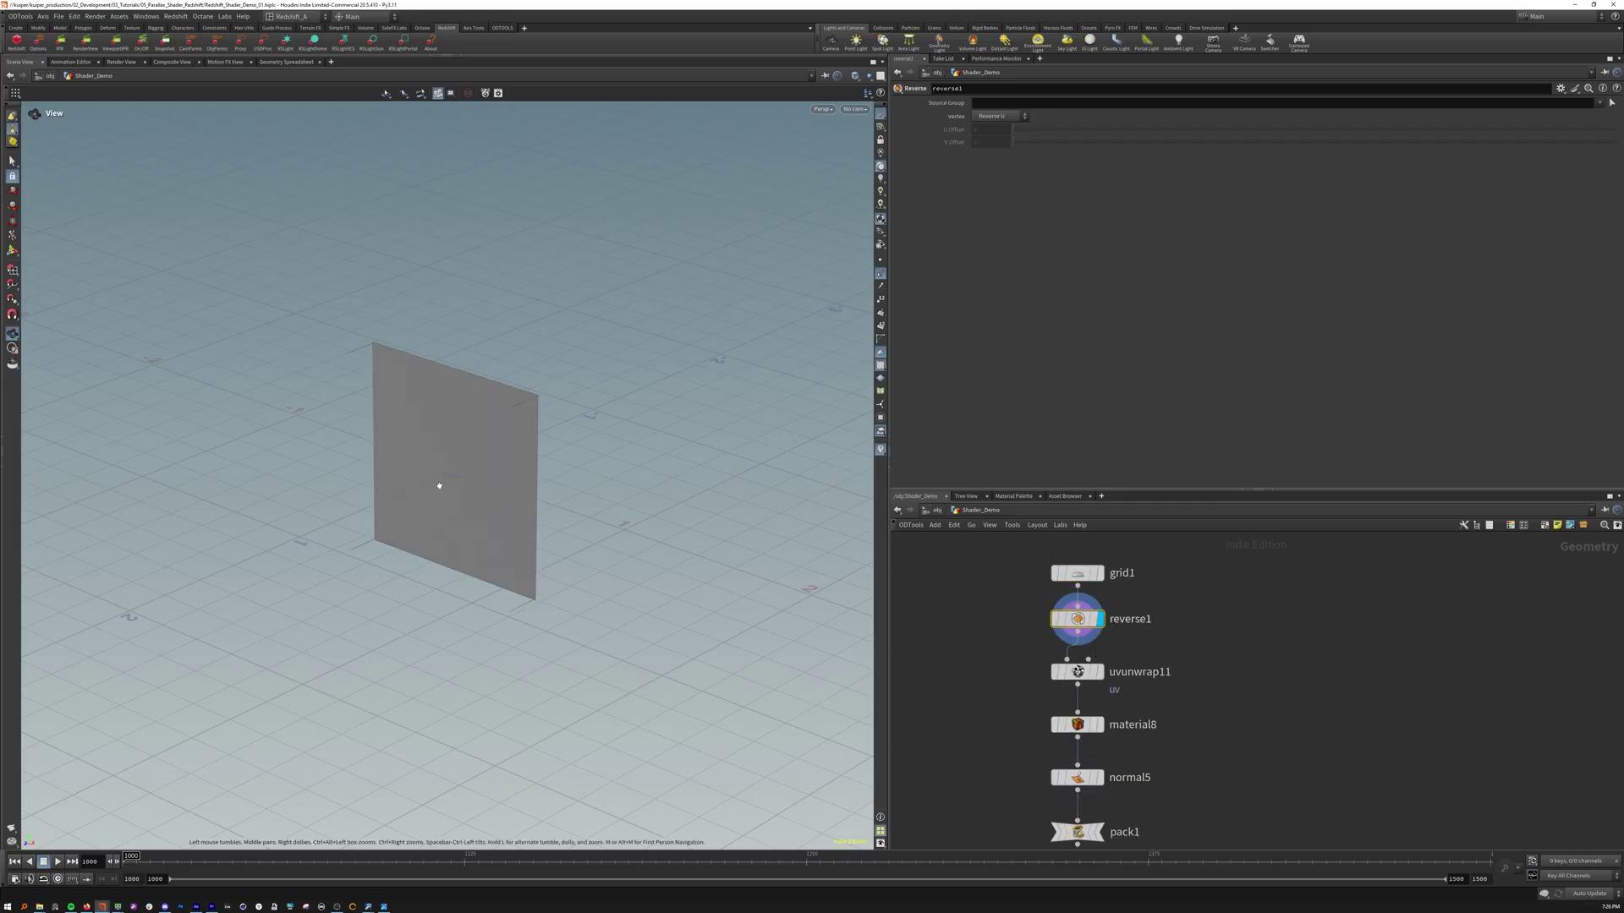
Inspect the uvunwrap11, material8 and pack1 nodes one after another, displaying each one's result
click(1099, 672)
click(1091, 676)
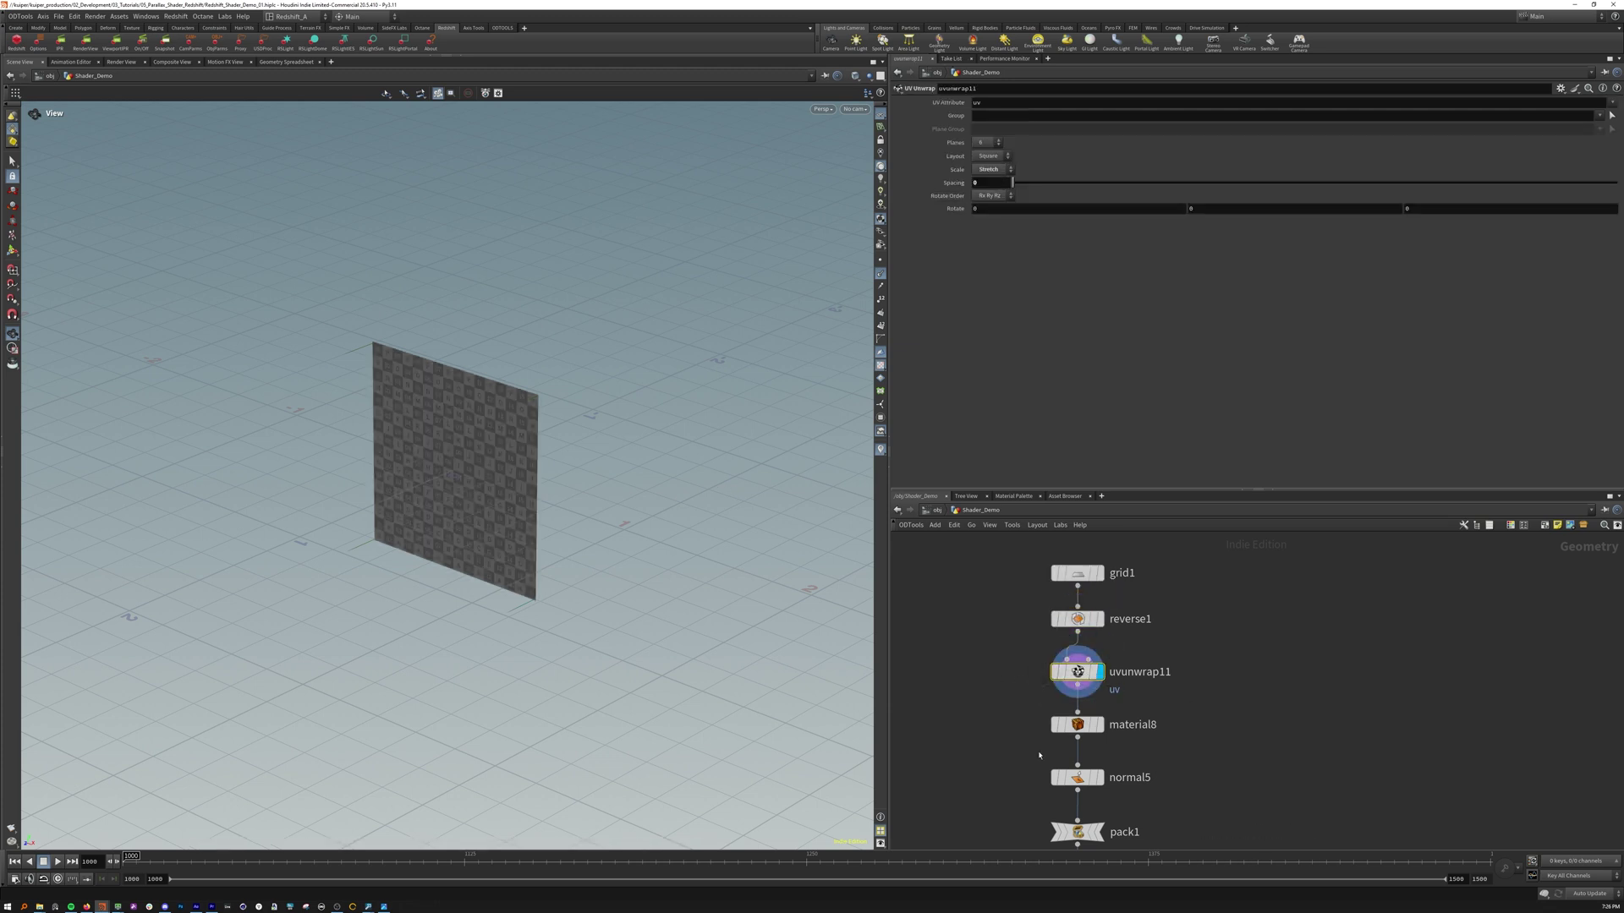
click(1098, 725)
click(1088, 725)
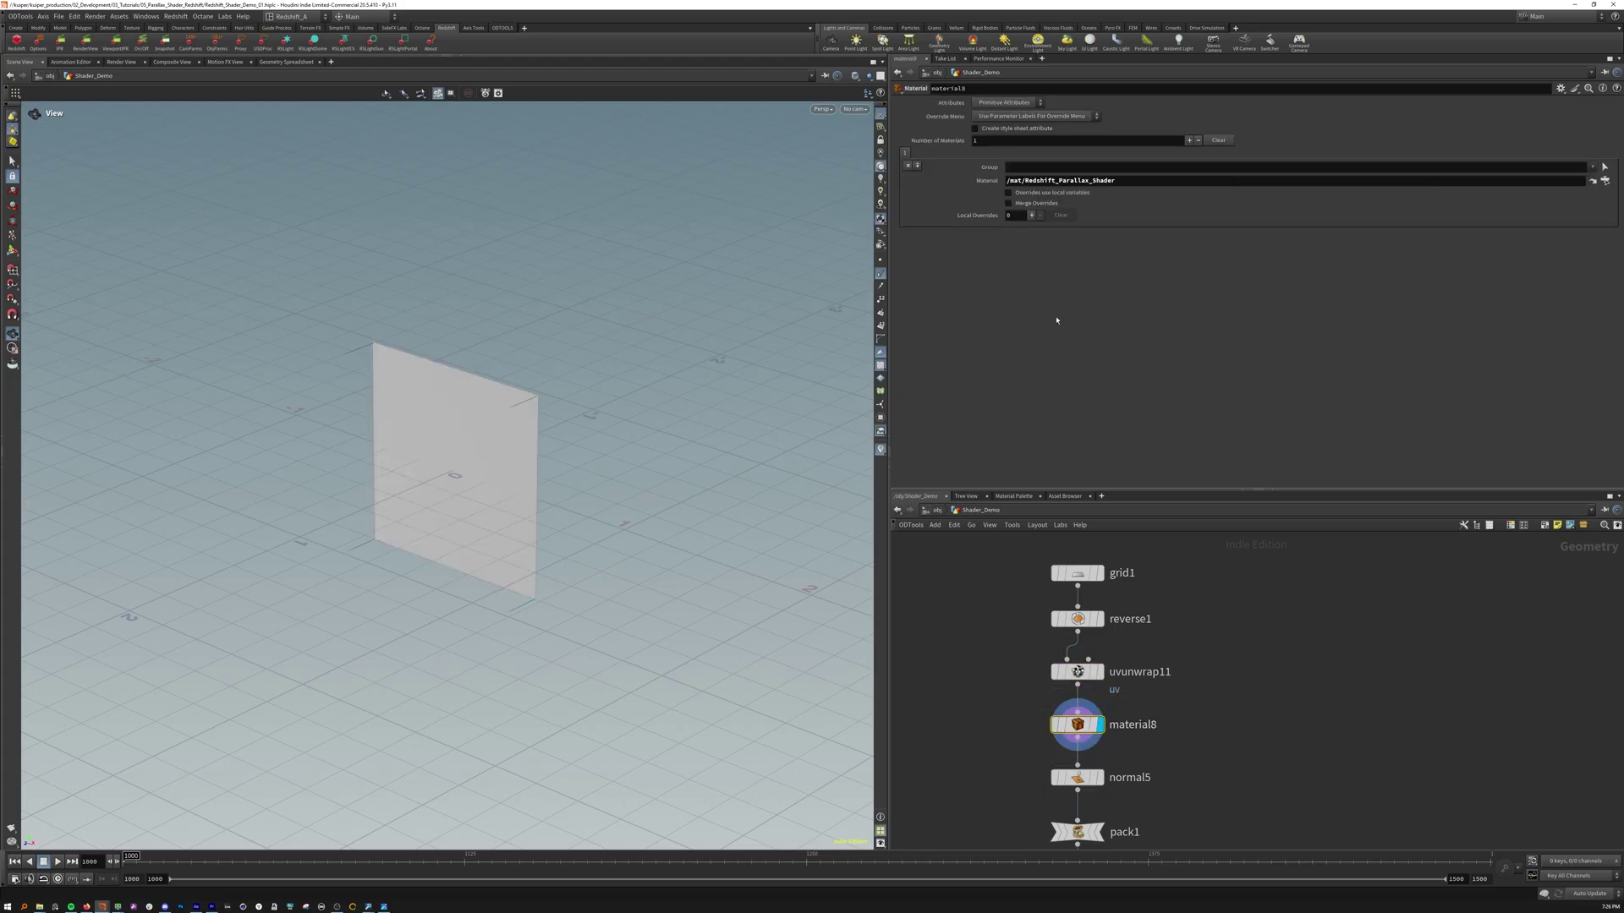
middle_drag(1053, 820, 1041, 693)
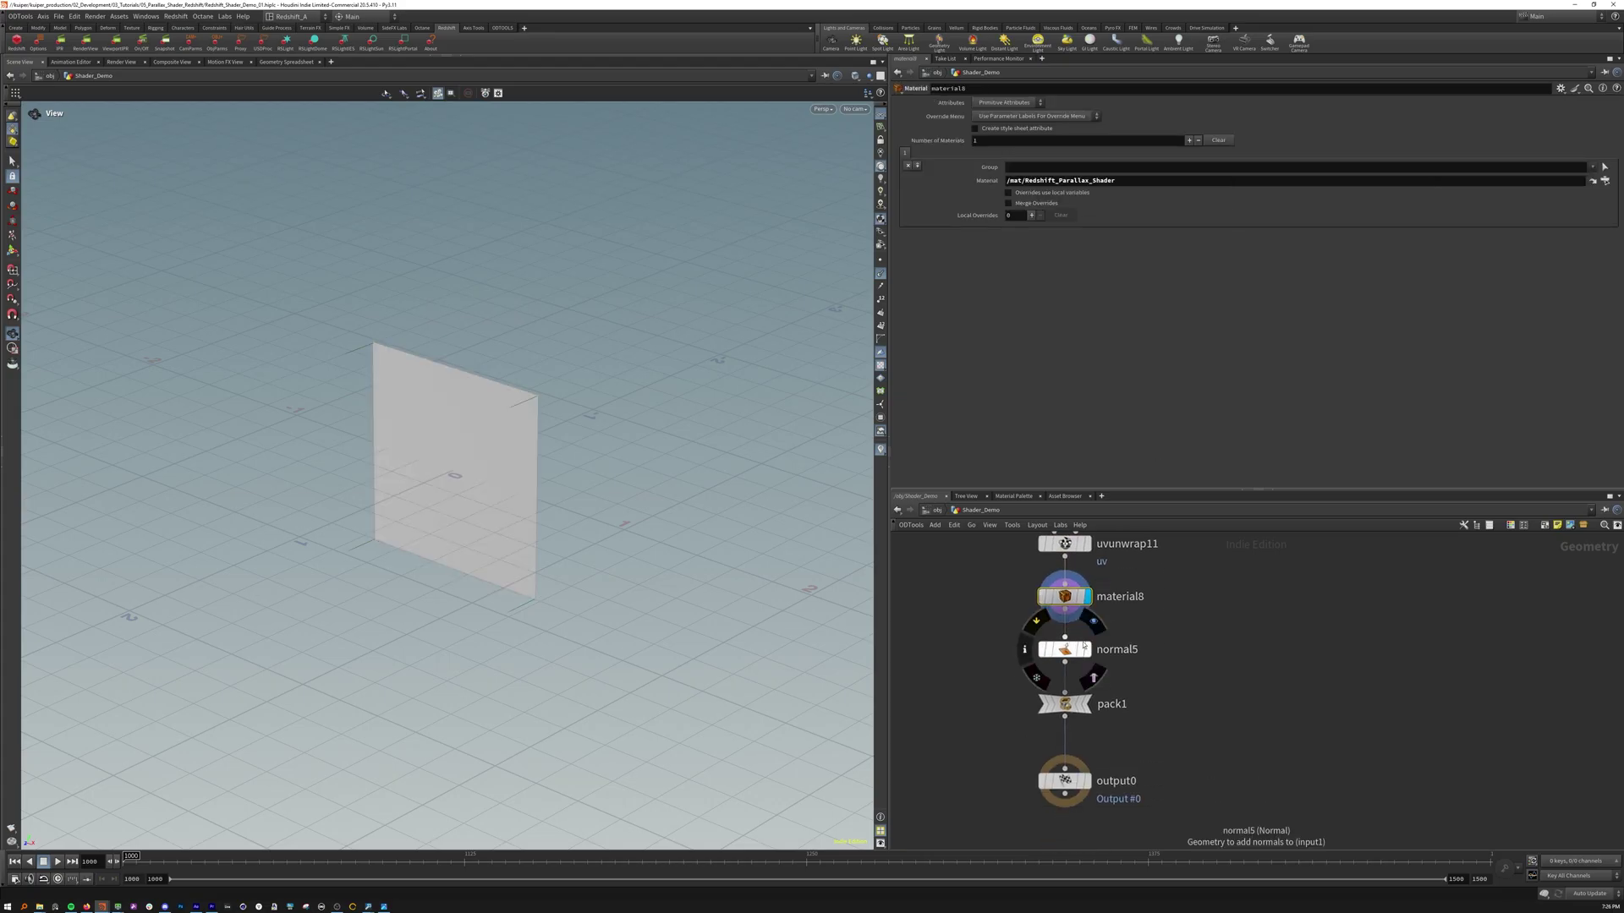
click(1065, 703)
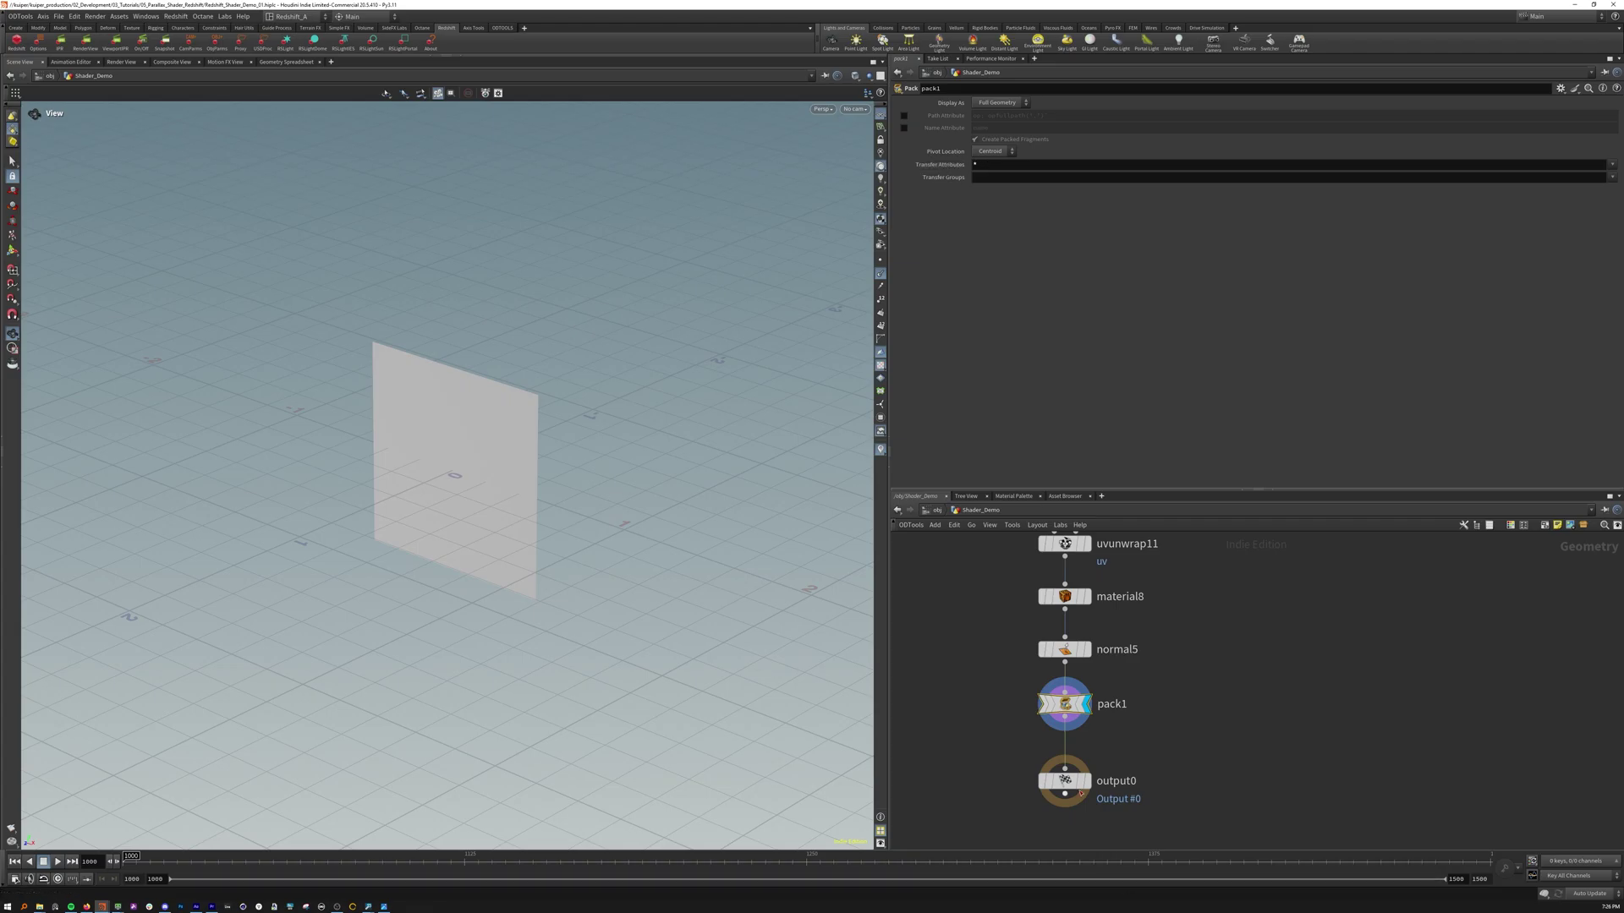
Return to the object level and show the Redshift instancing settings of Shader_Demo
key(u)
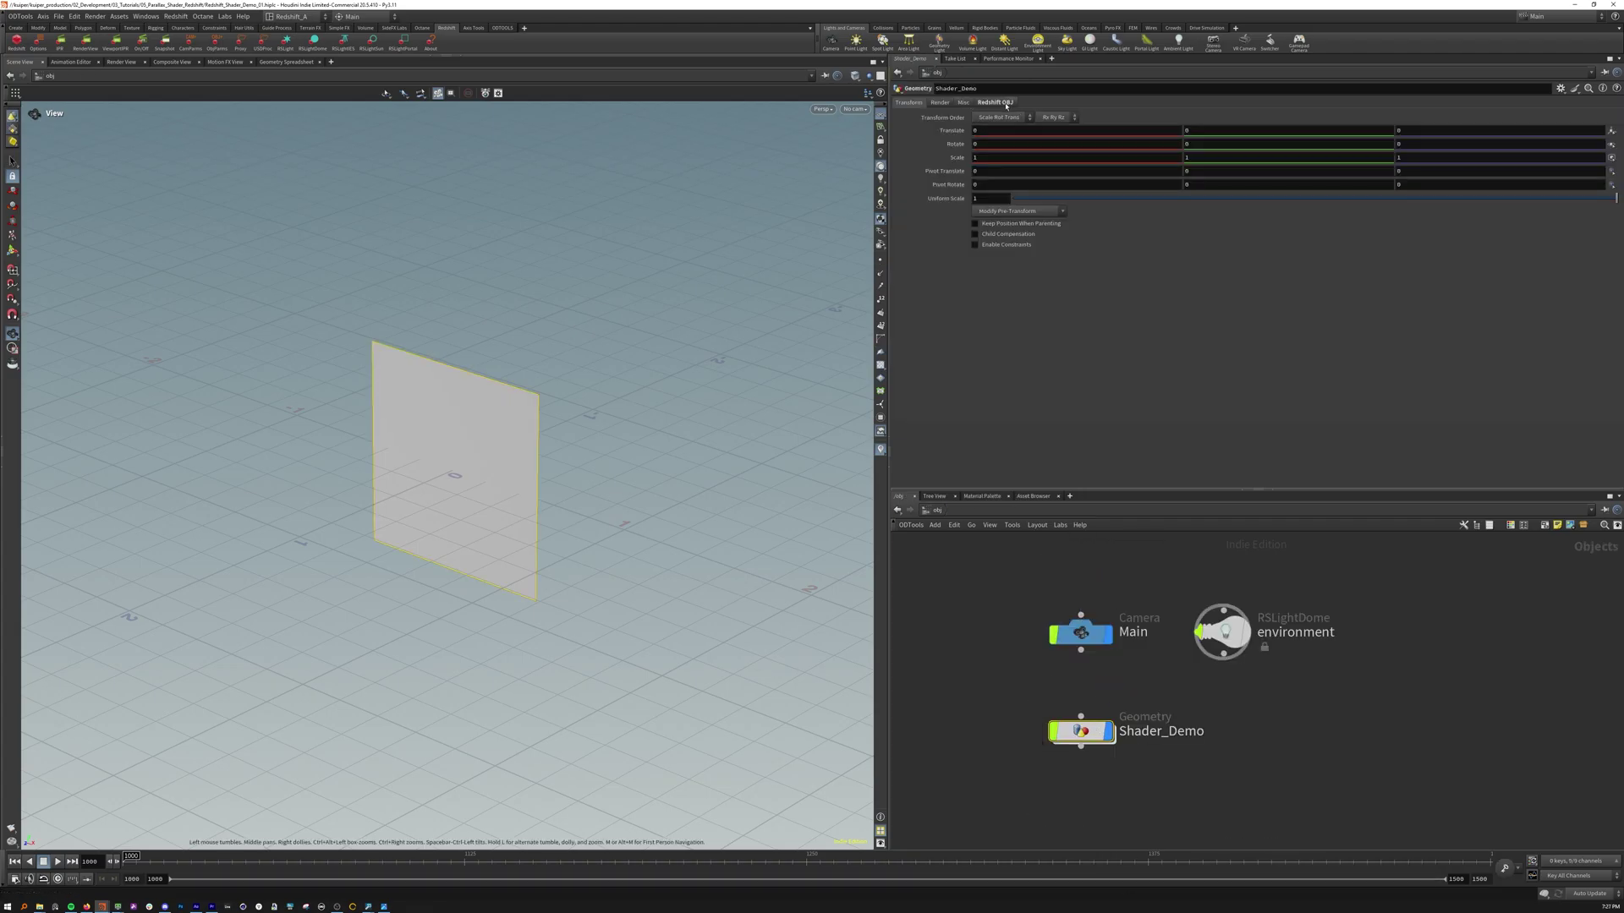
click(994, 103)
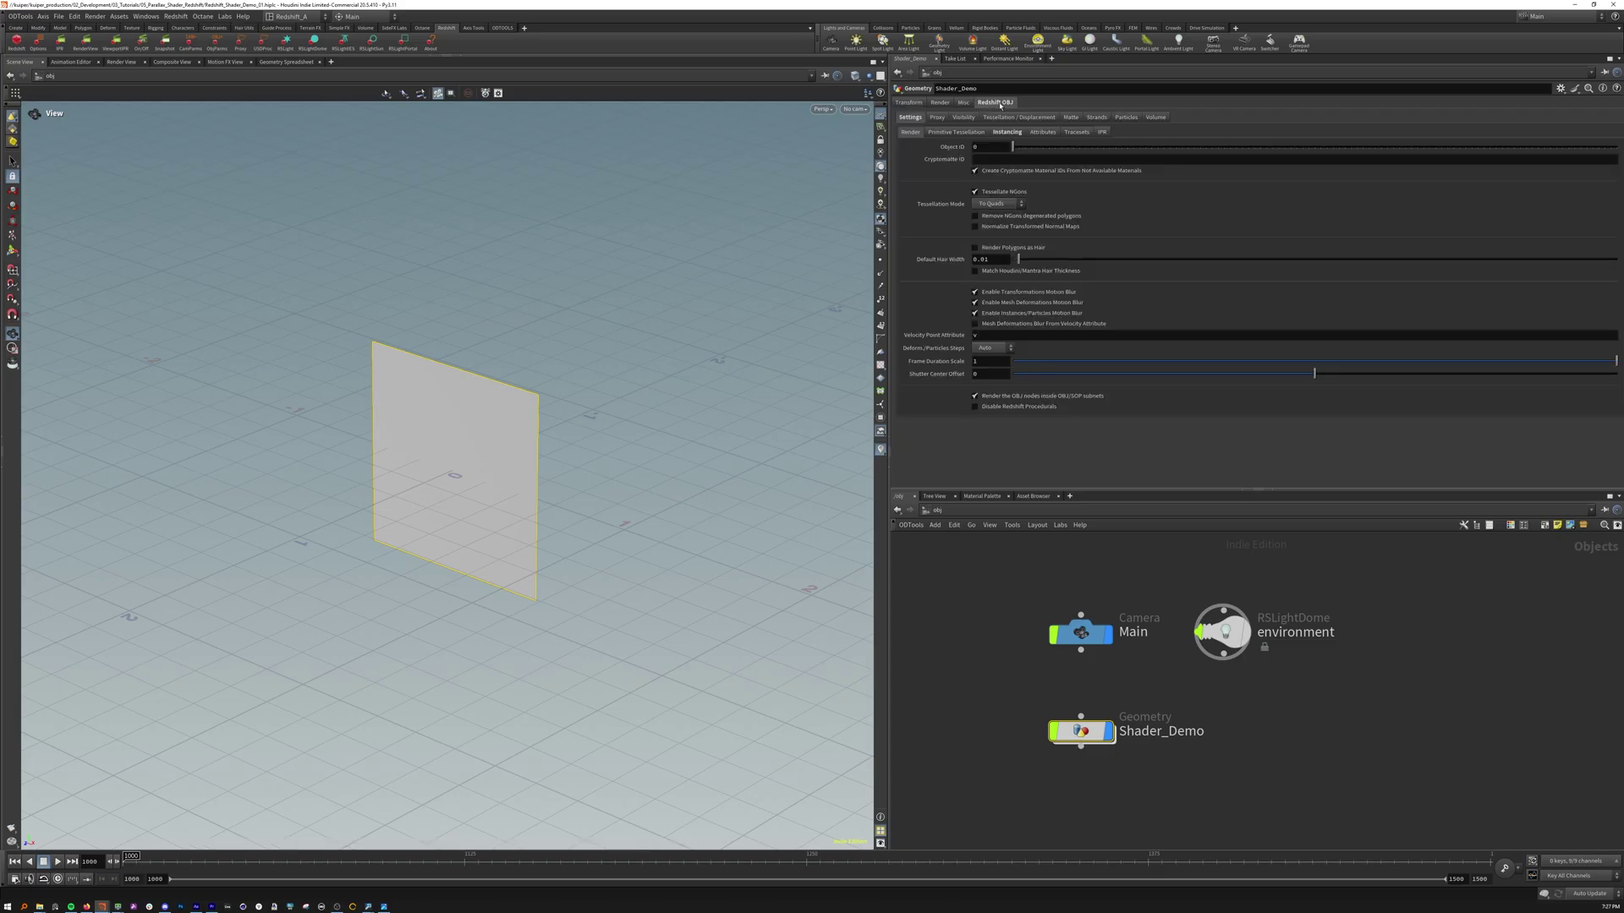
click(1008, 132)
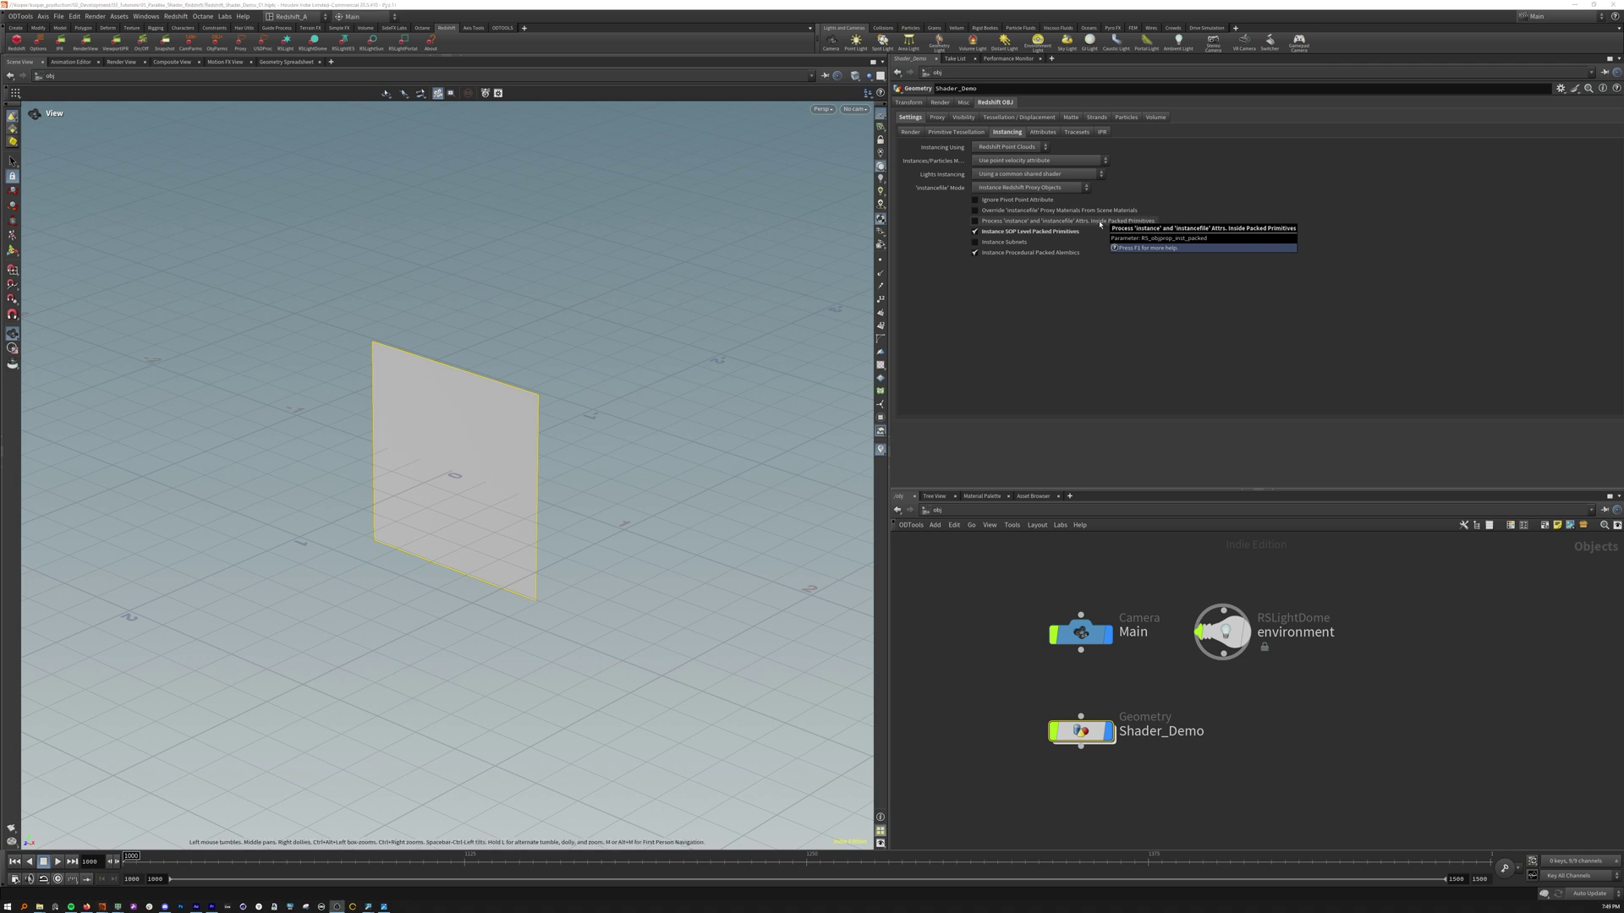
Go to the material network and open the Redshift_Parallax_Shader material to show its Day_Tex node
click(1042, 735)
key(n)
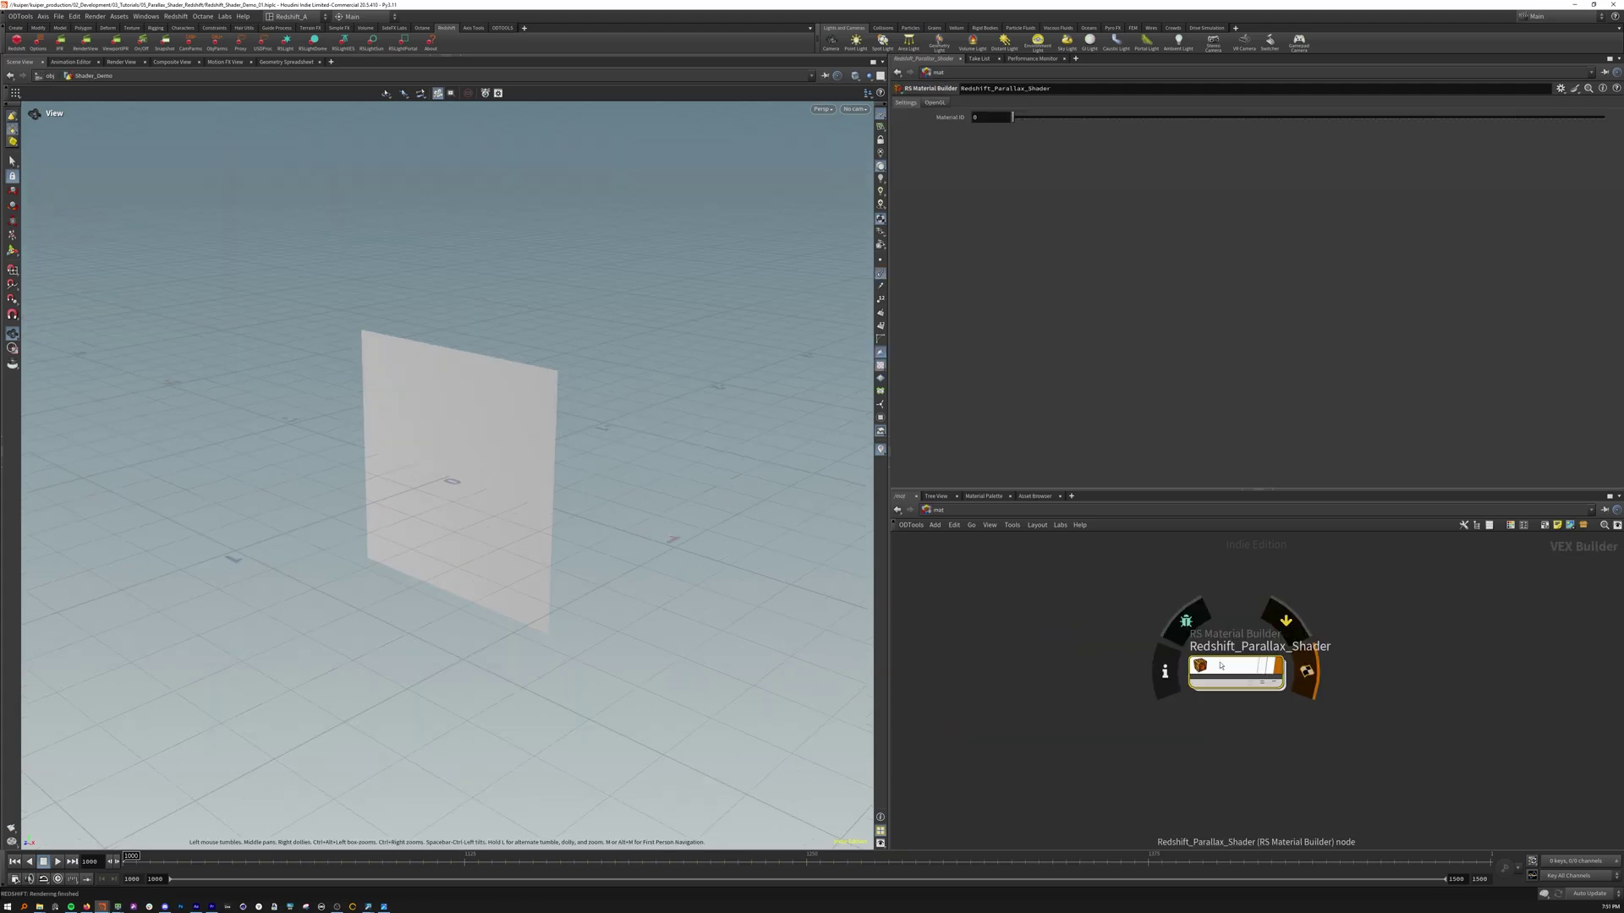
double_click(1221, 666)
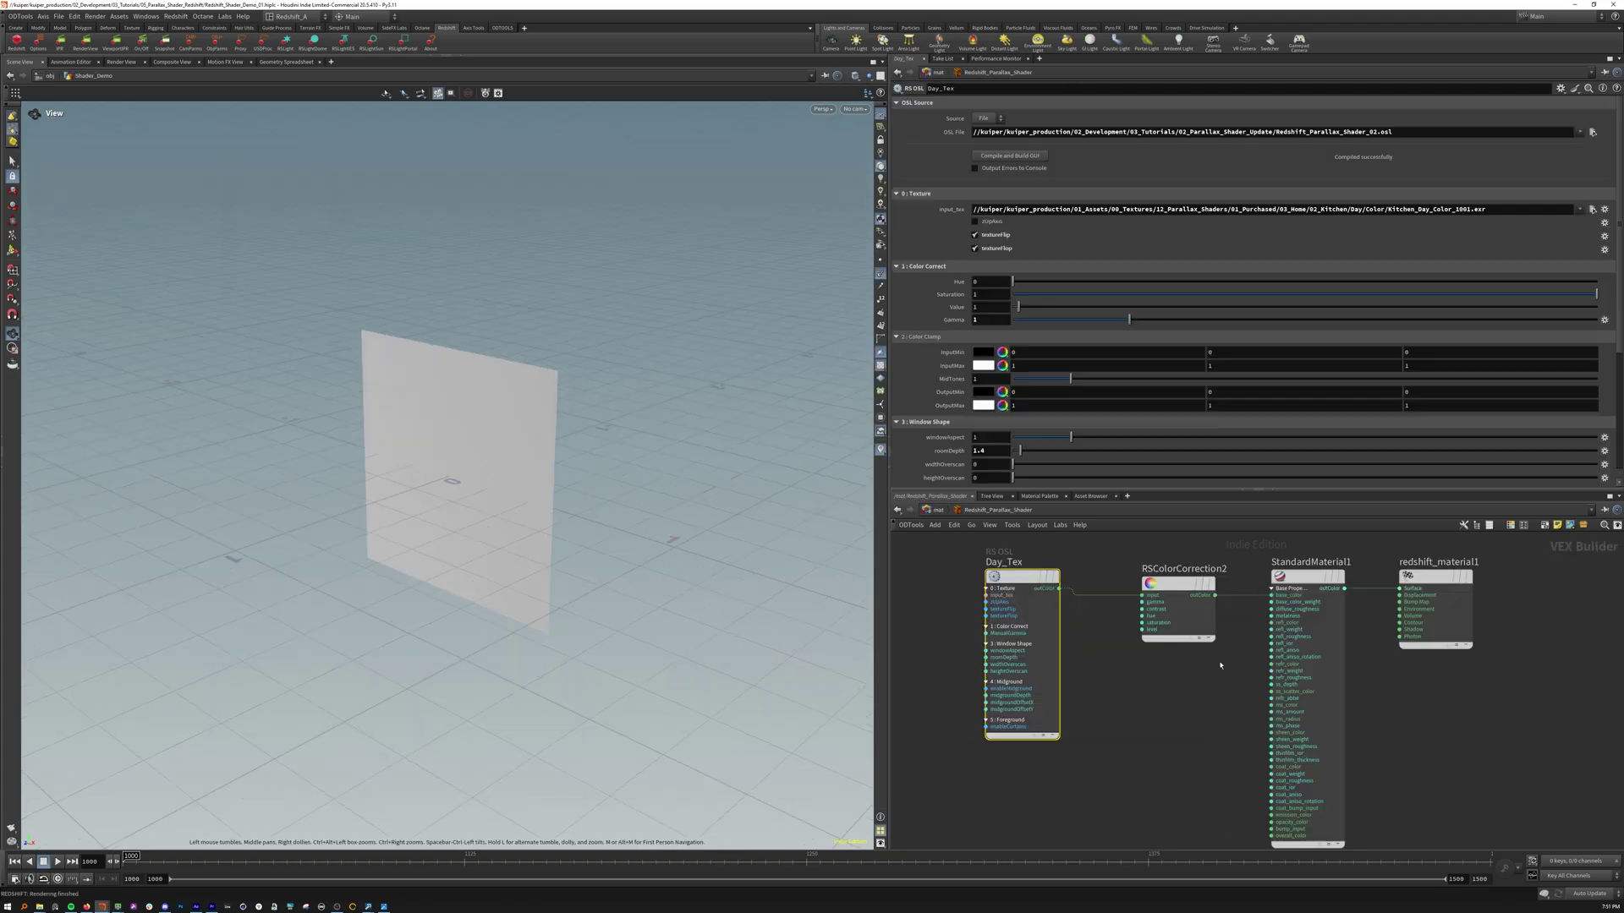
mouse_move(992, 556)
scroll(930, 338, down, 3)
scroll(942, 385, up, 3)
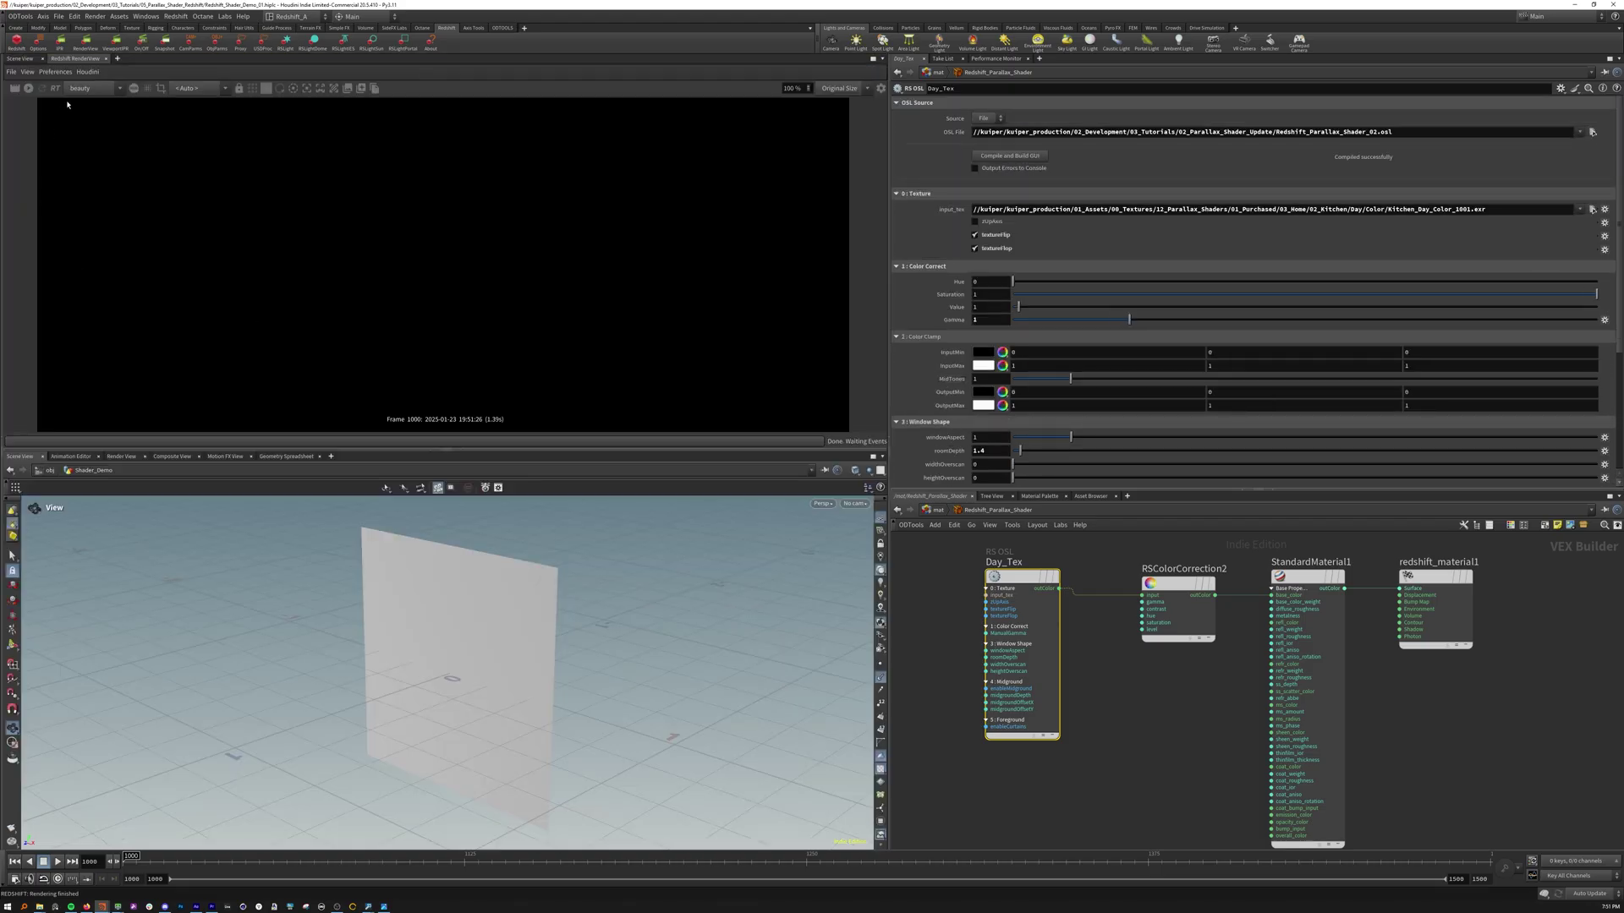
Start the interactive Redshift render and orbit the plane while looking through the Main camera
click(28, 88)
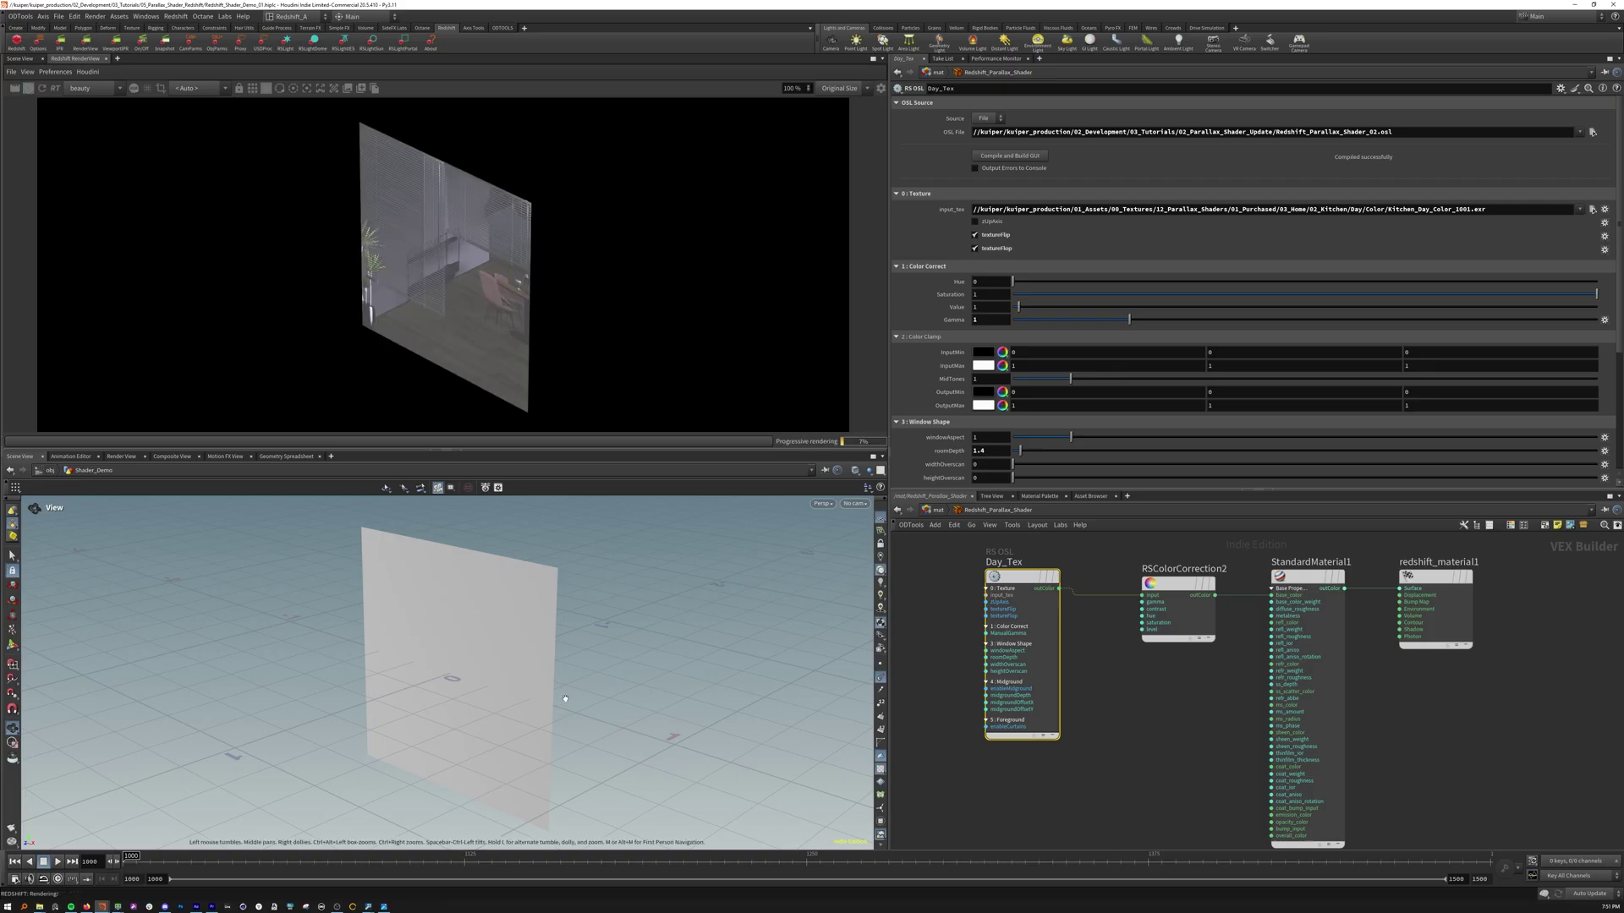
click(853, 504)
click(872, 544)
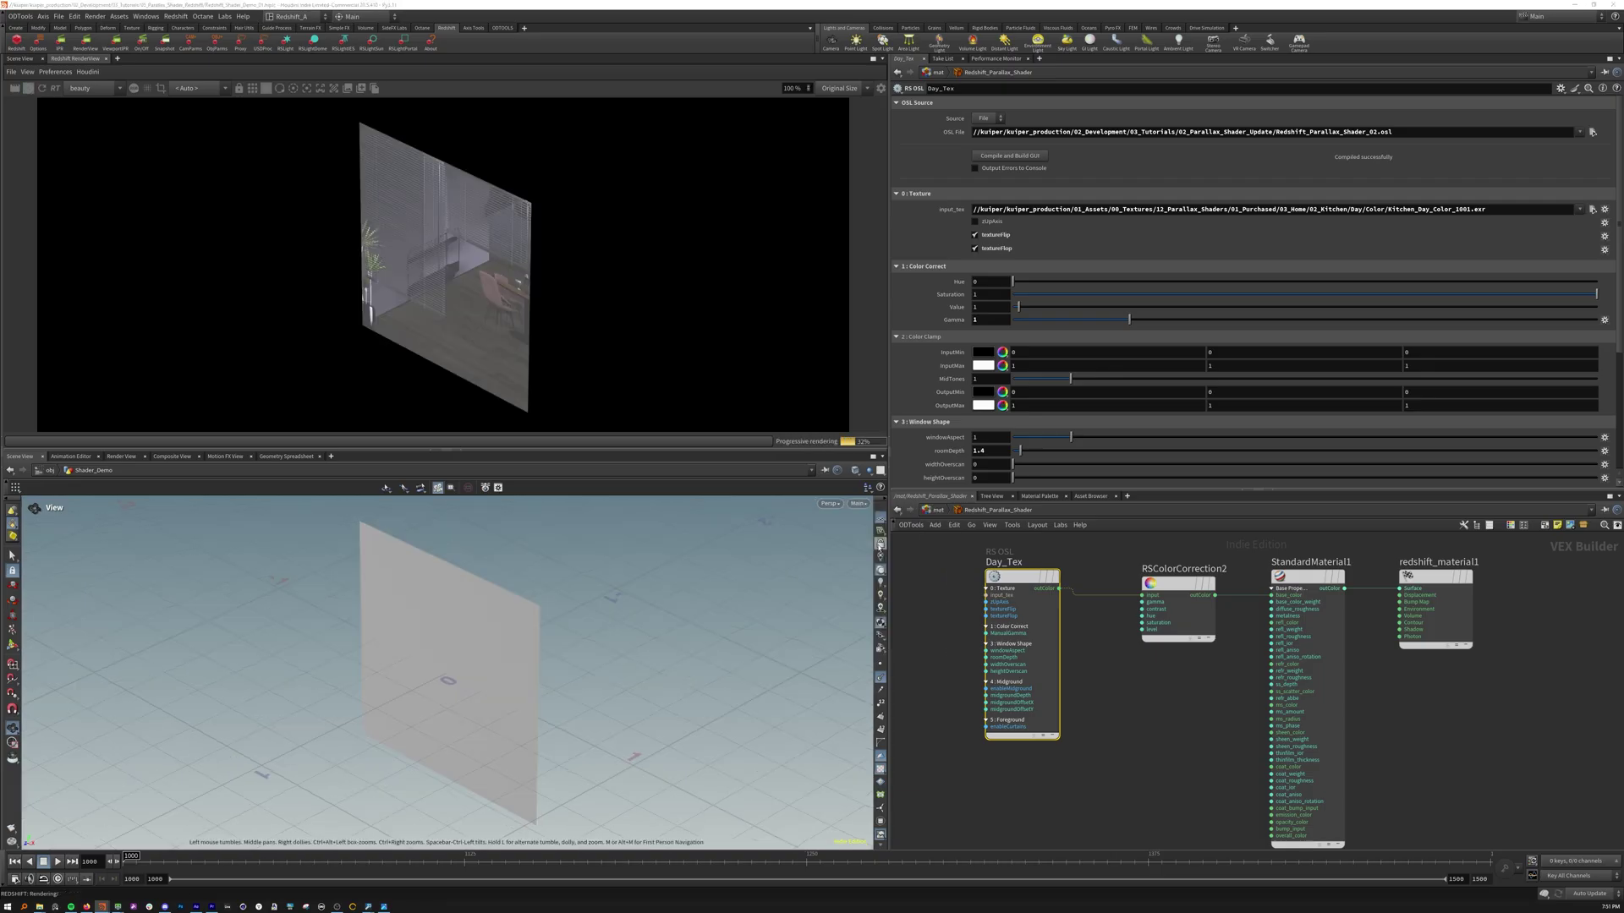
mouse_move(427, 658)
mouse_down()
mouse_move(453, 670)
mouse_move(464, 637)
mouse_move(500, 617)
mouse_move(422, 618)
mouse_move(471, 637)
mouse_move(482, 624)
mouse_move(384, 642)
mouse_move(411, 642)
mouse_up()
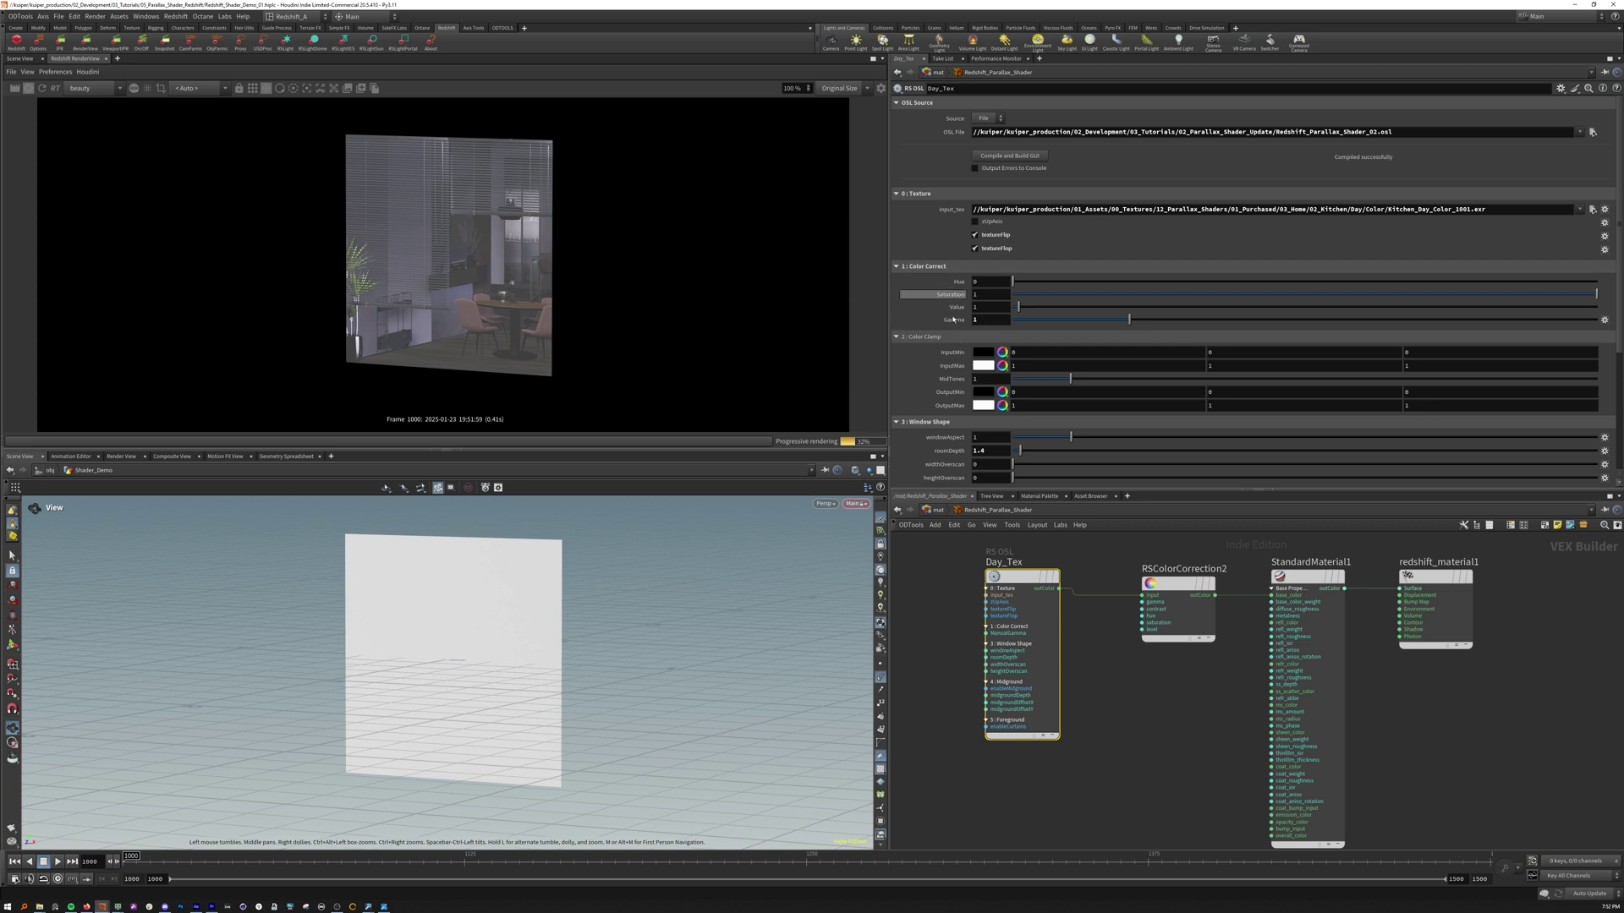
Collapse the Color Correct and Color Clamp parameter sections of the Day_Tex node
click(898, 266)
click(897, 280)
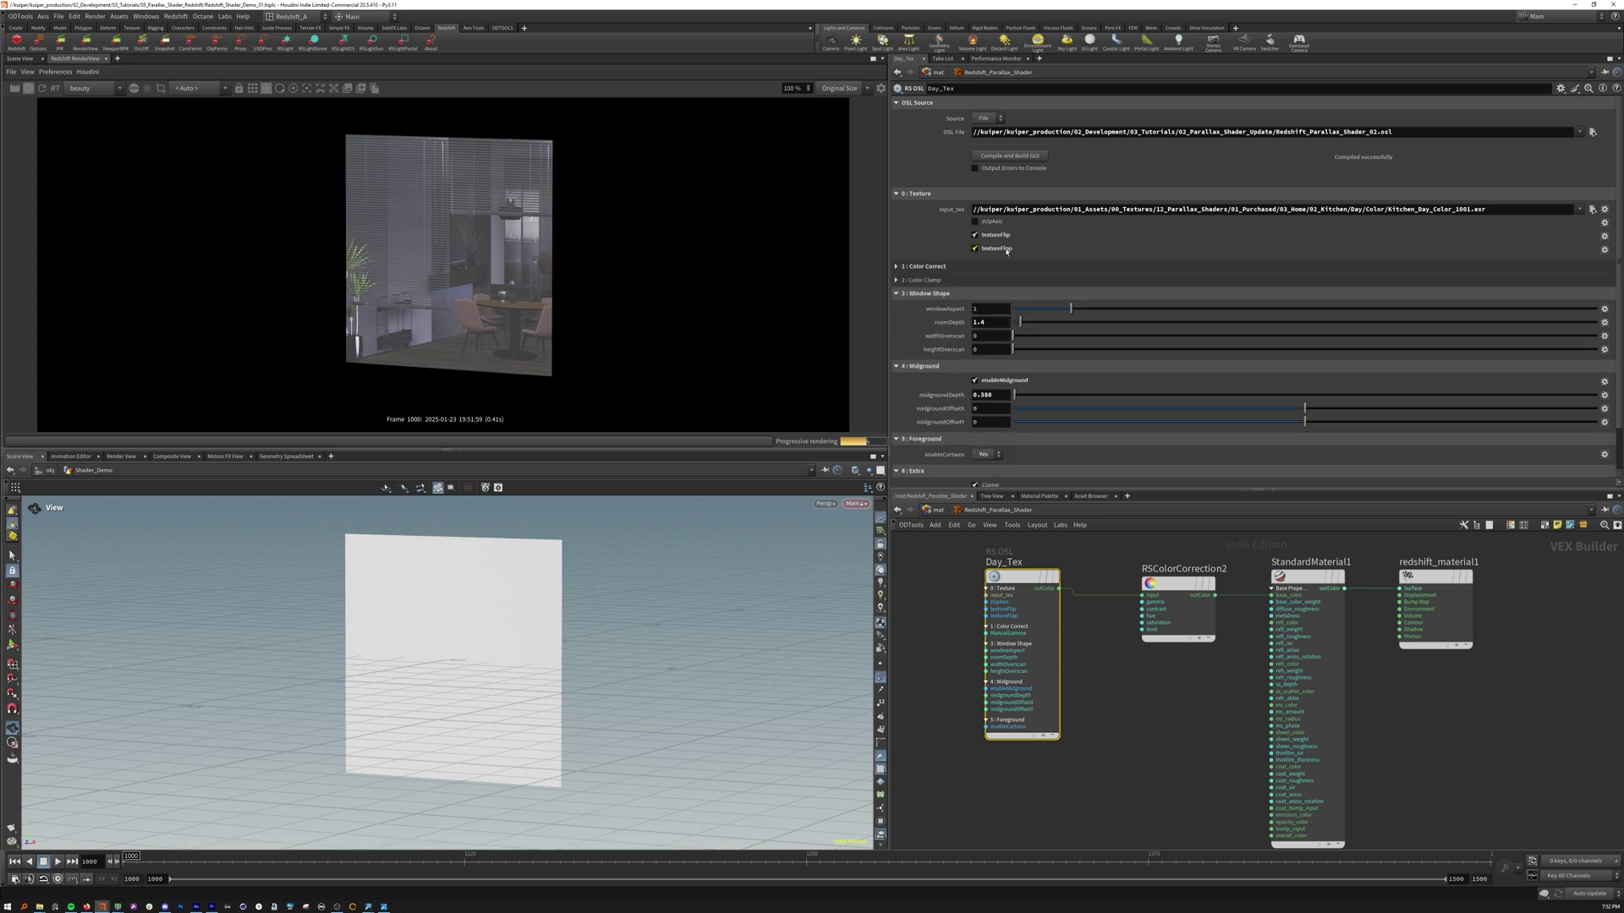
click(1003, 236)
scroll(962, 340, down, 2)
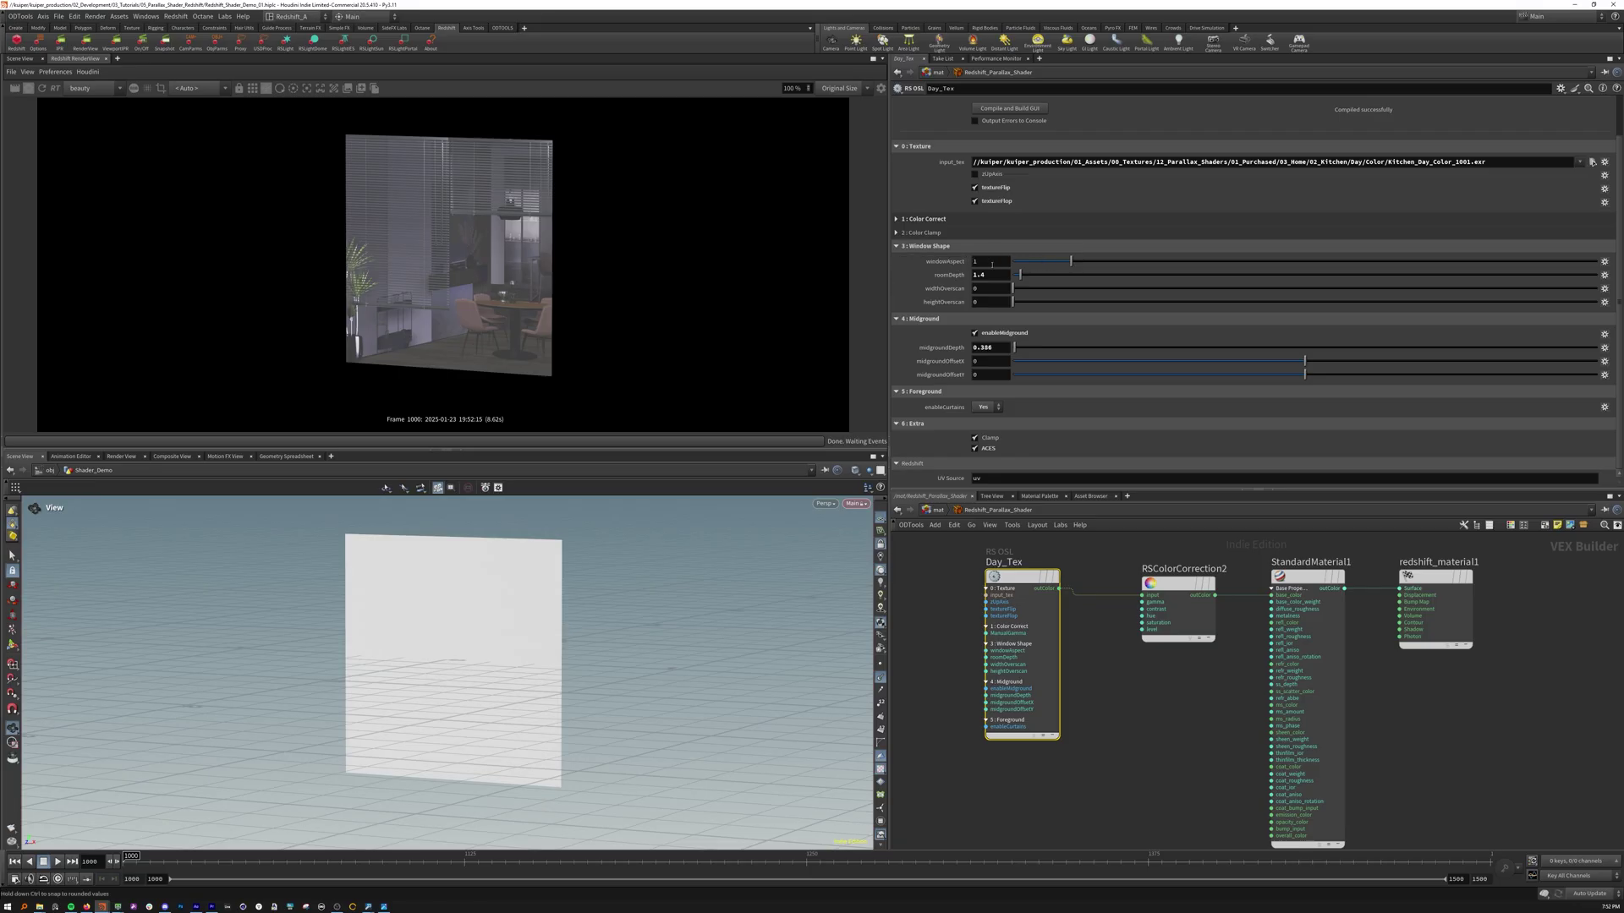
Try a different windowAspect on Day_Tex, restore it to 1, and set roomDepth to 1
drag(1070, 260, 1005, 277)
text(1)
key(Return)
double_click(1005, 278)
text(1)
key(Tab)
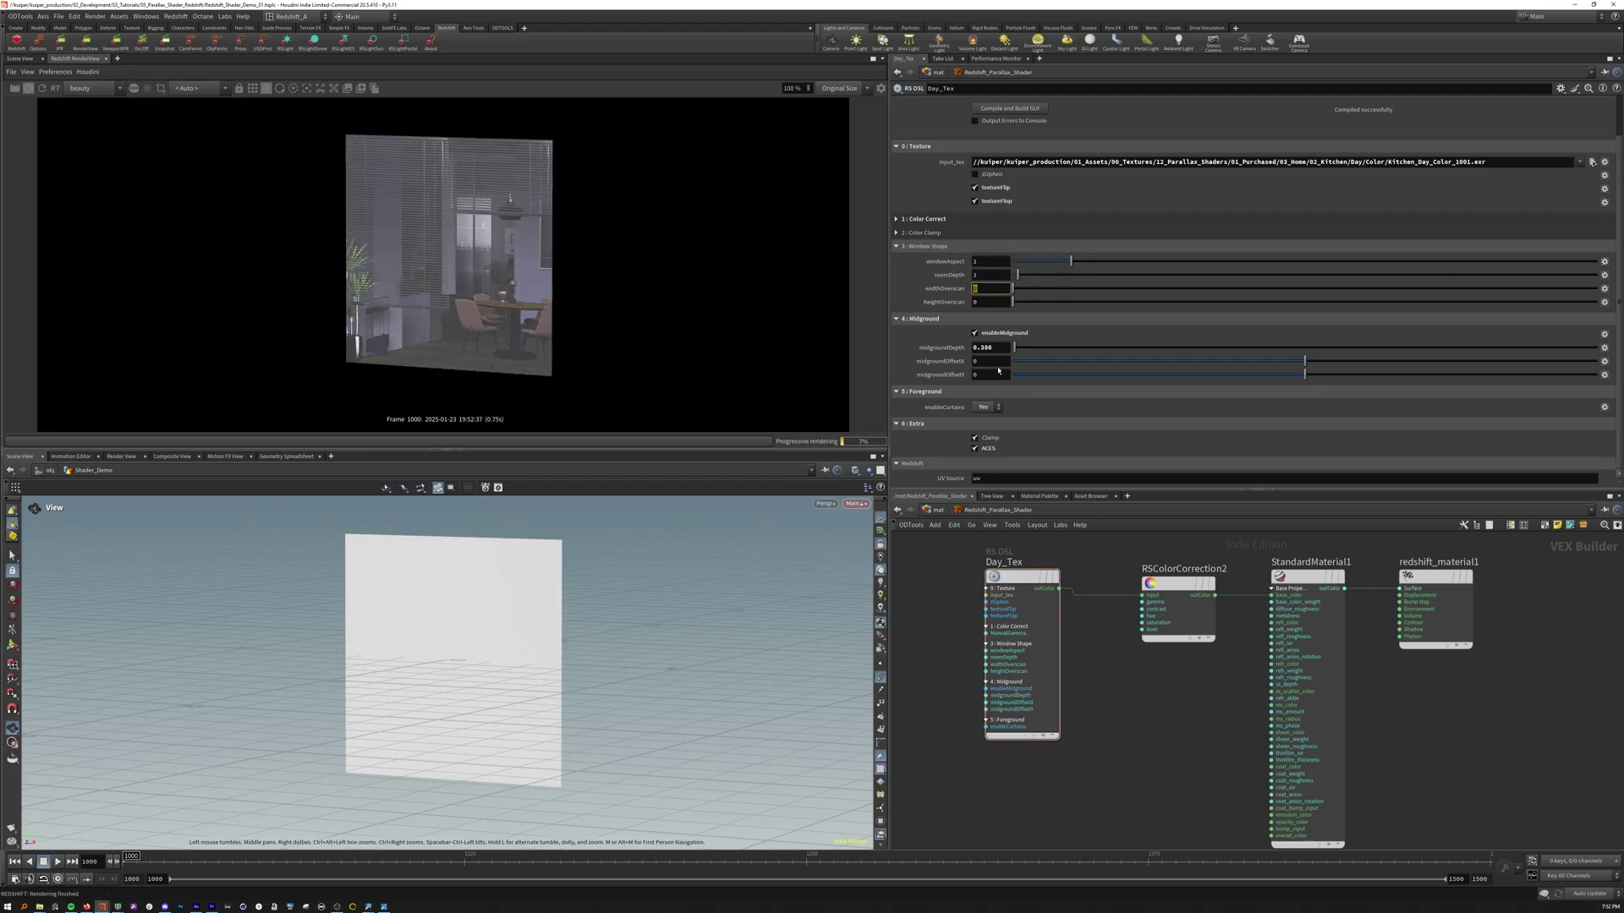
Set midgroundDepth to about 0.32 and try shifting the first midground offset before resetting it to default
drag(422, 667, 425, 653)
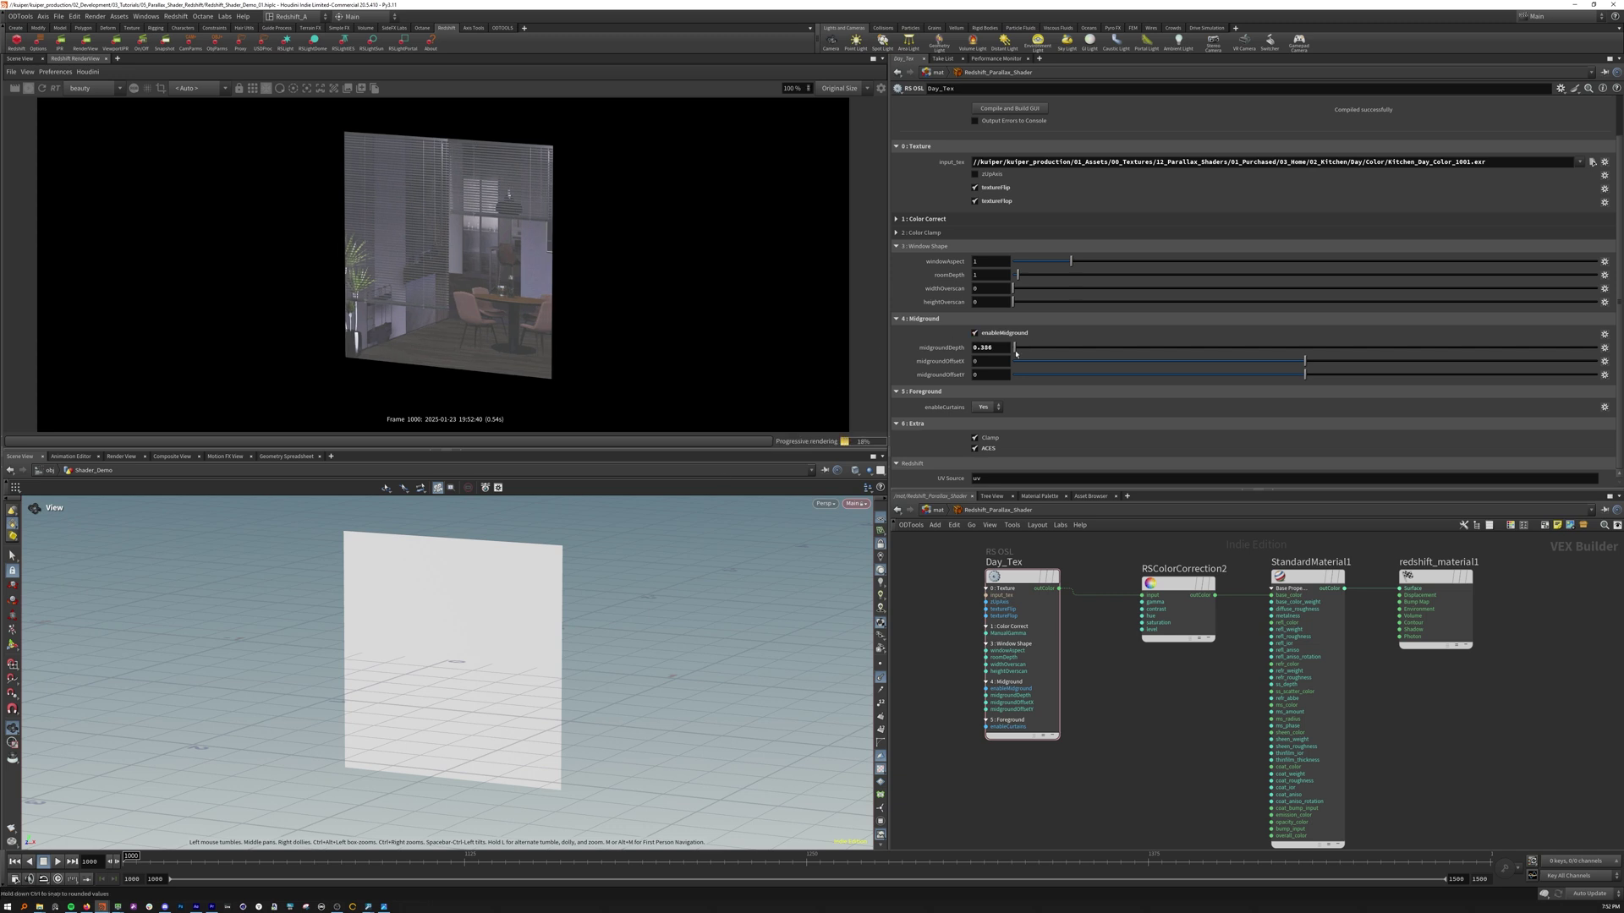
drag(1031, 347, 1014, 347)
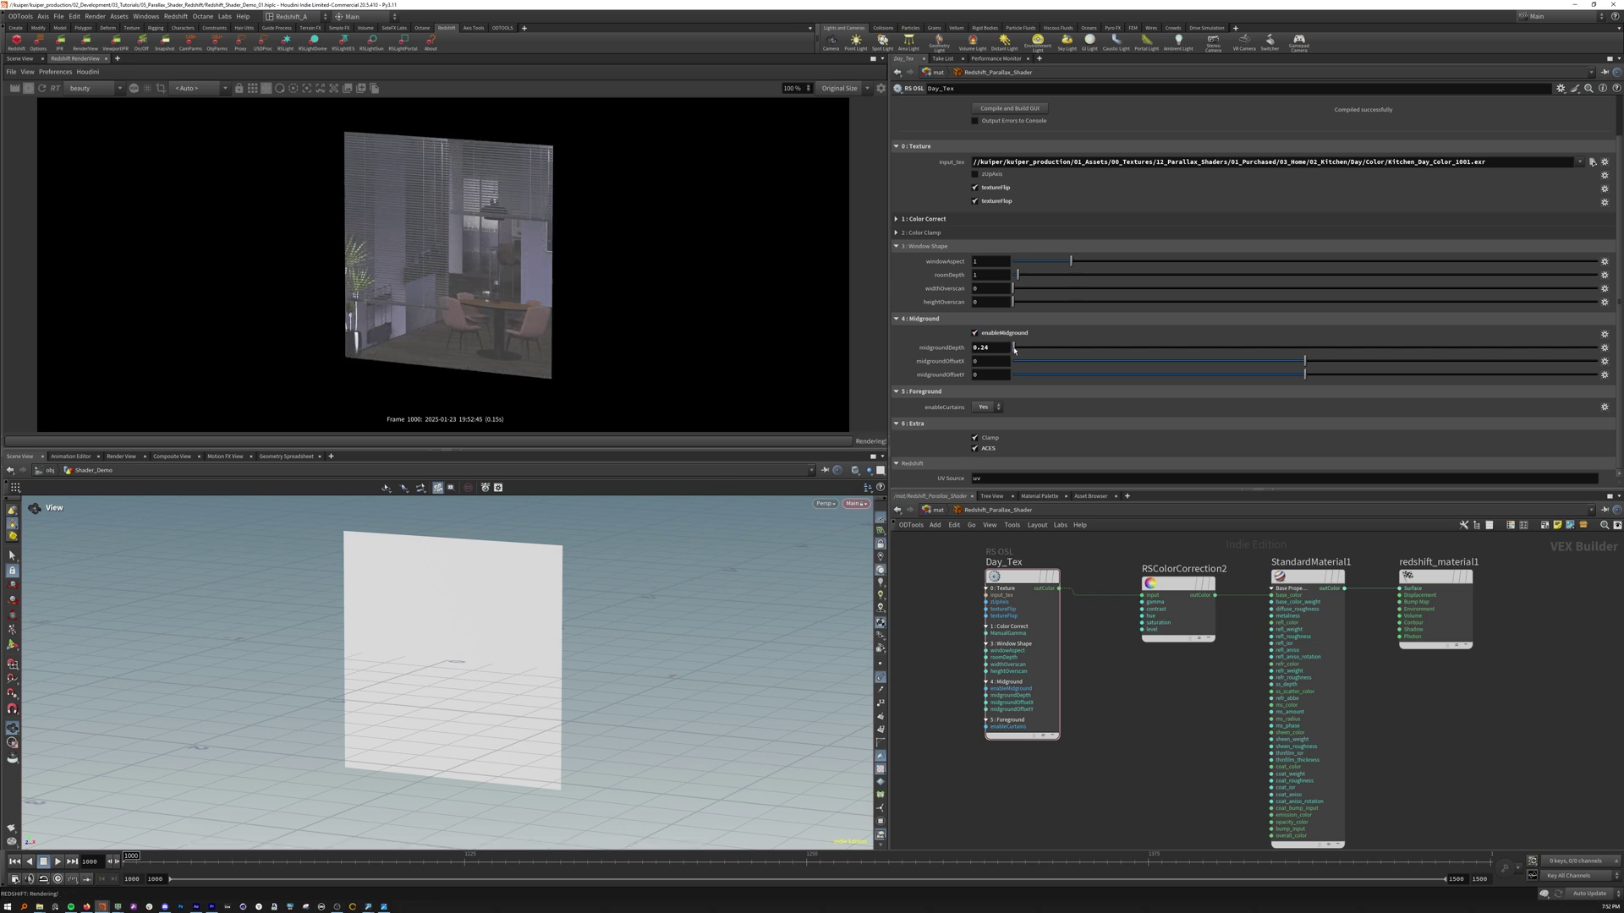
drag(1305, 361, 1340, 363)
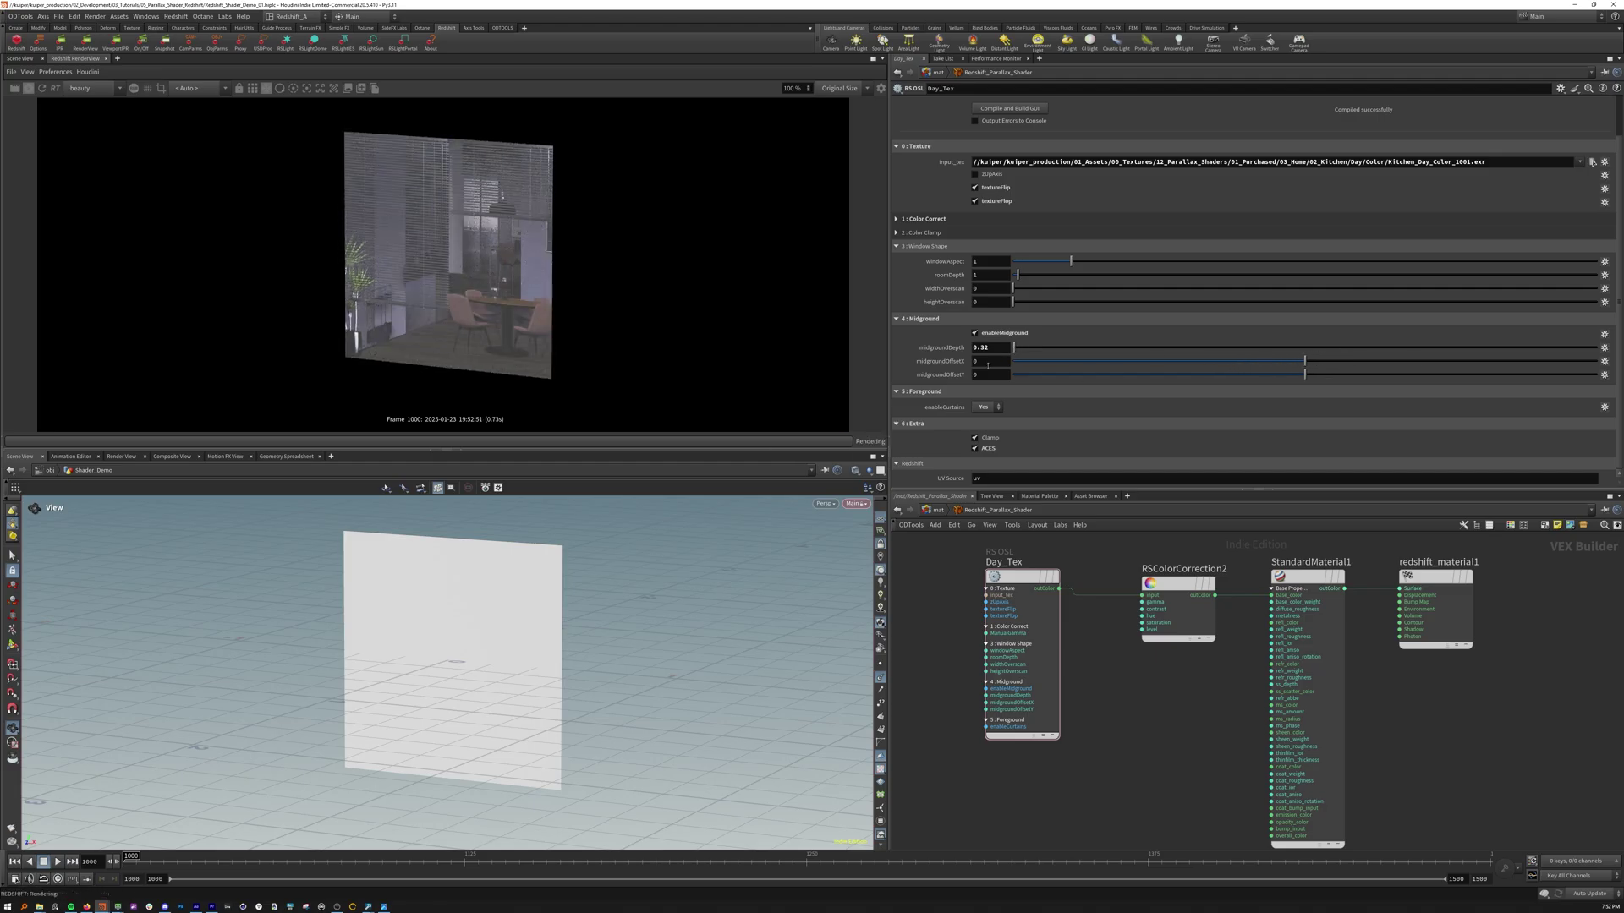
ctrl+middle_click(941, 361)
Try the shader with enableCurtains switched off, and set the option back to Yes
click(986, 406)
click(988, 421)
click(990, 410)
click(994, 408)
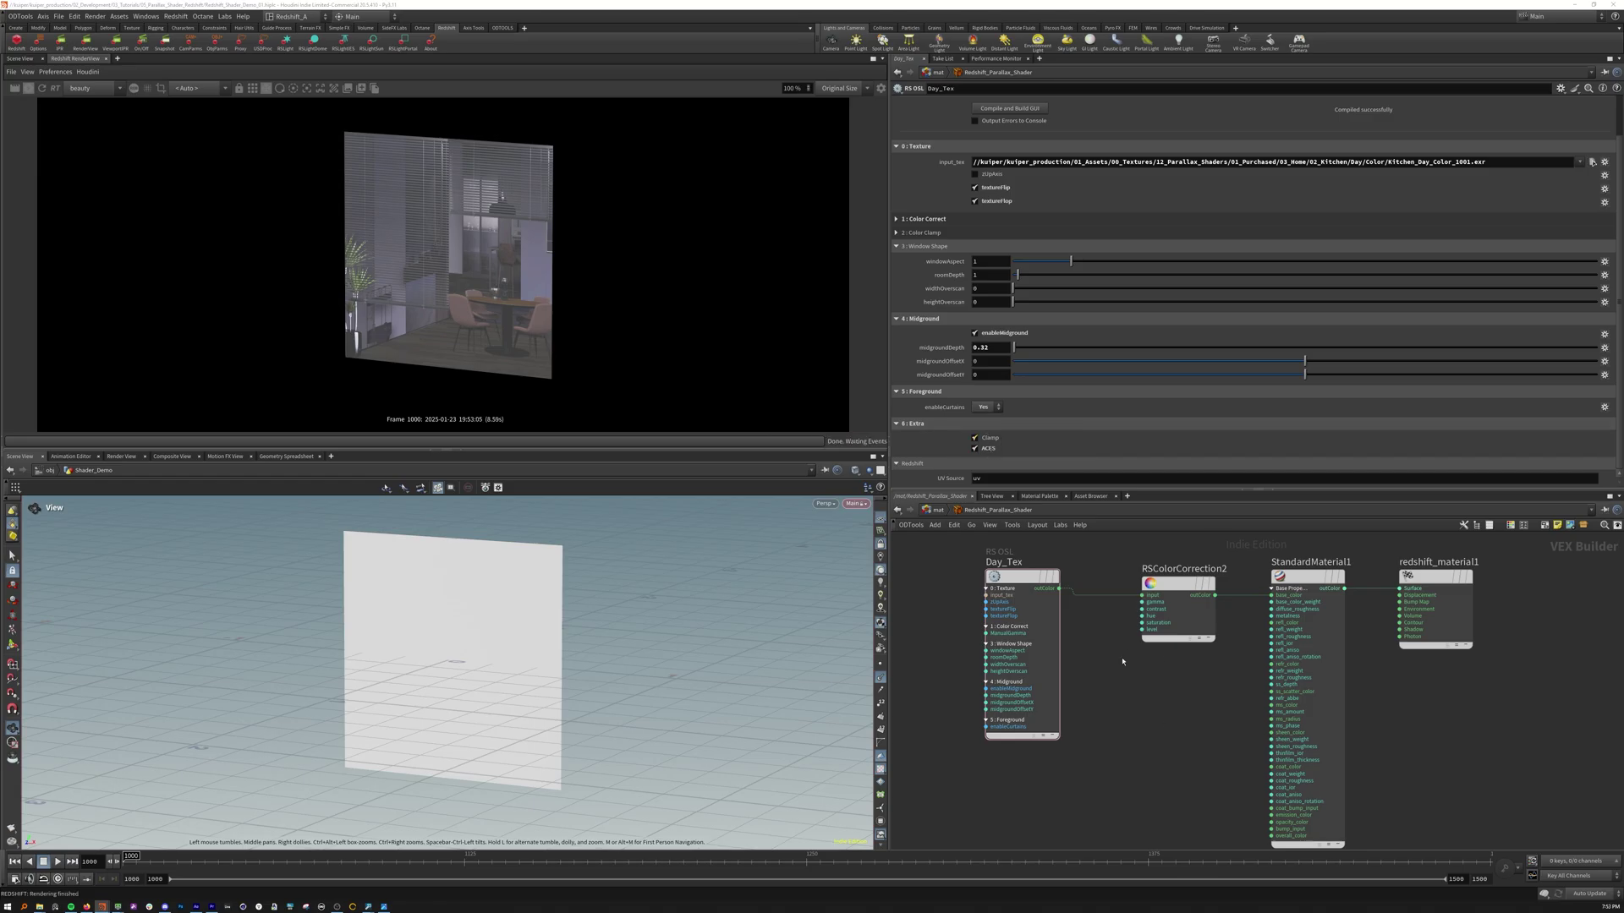
Vary the Level Scale of RSColorCorrection2 from 1 upward to brighten the interior, checking the render from another angle
click(1176, 607)
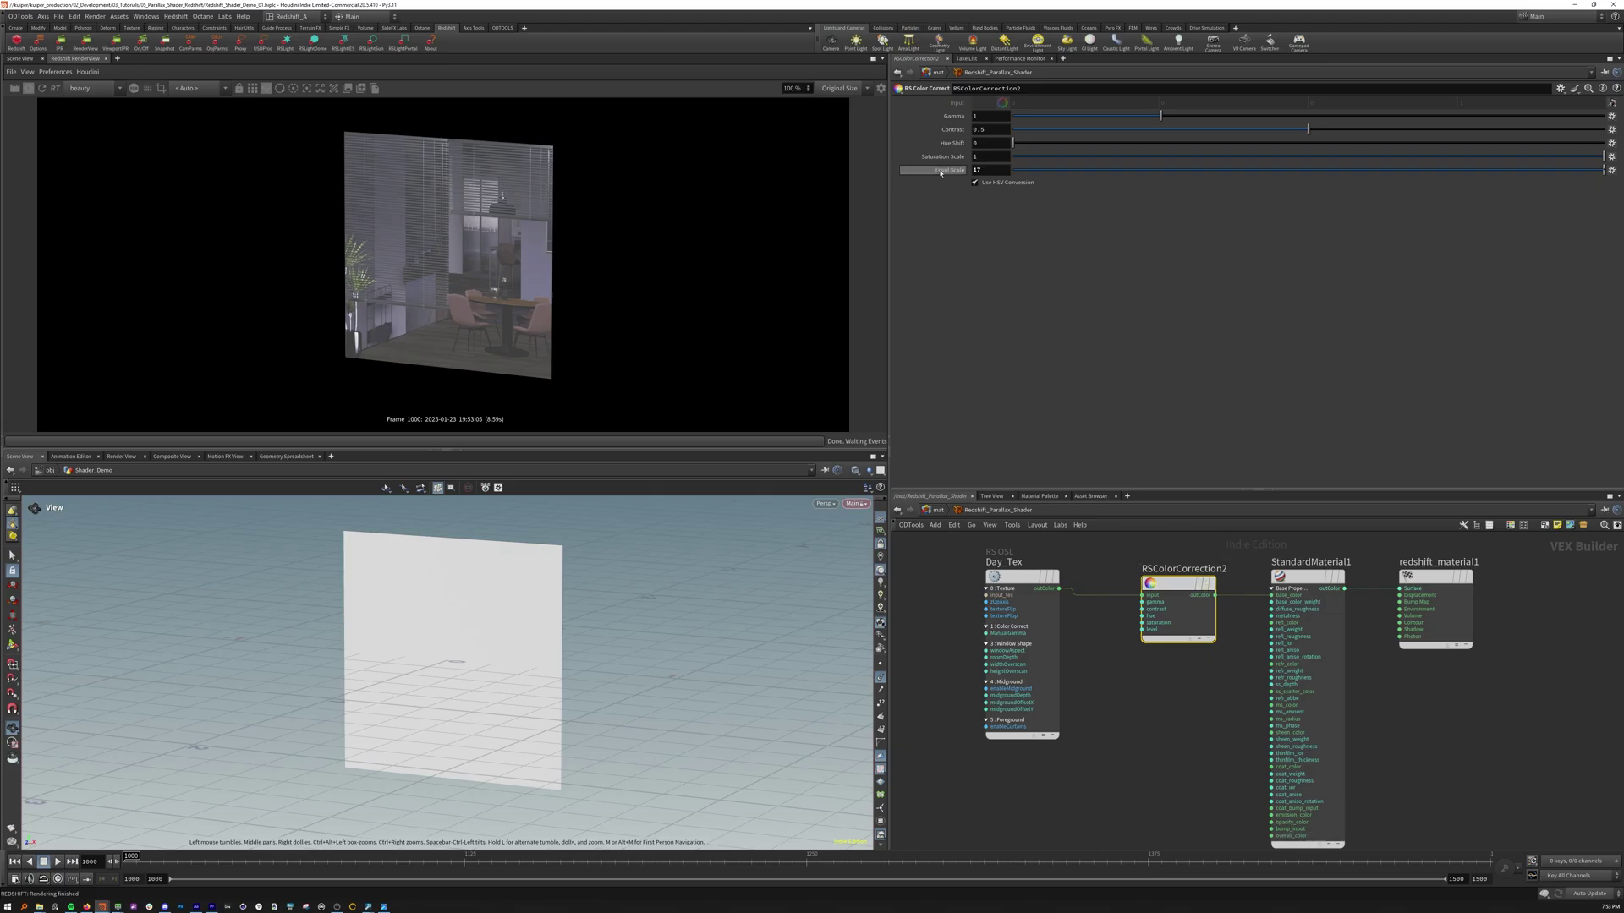
drag(1099, 170, 1607, 169)
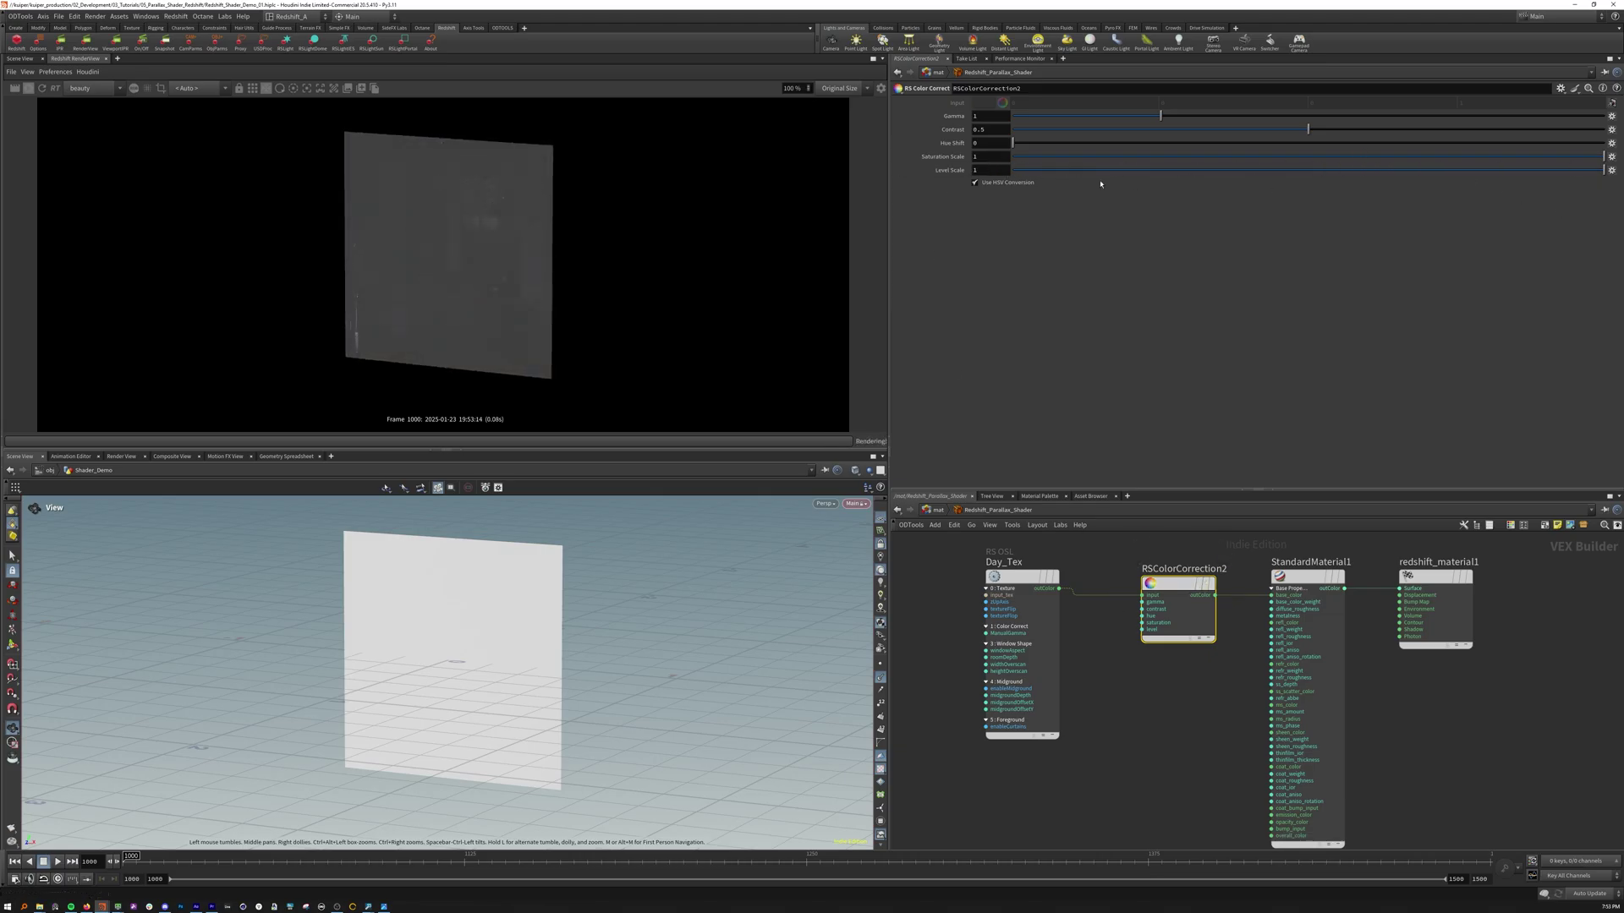
middle_drag(1005, 143, 970, 205)
drag(465, 548, 460, 613)
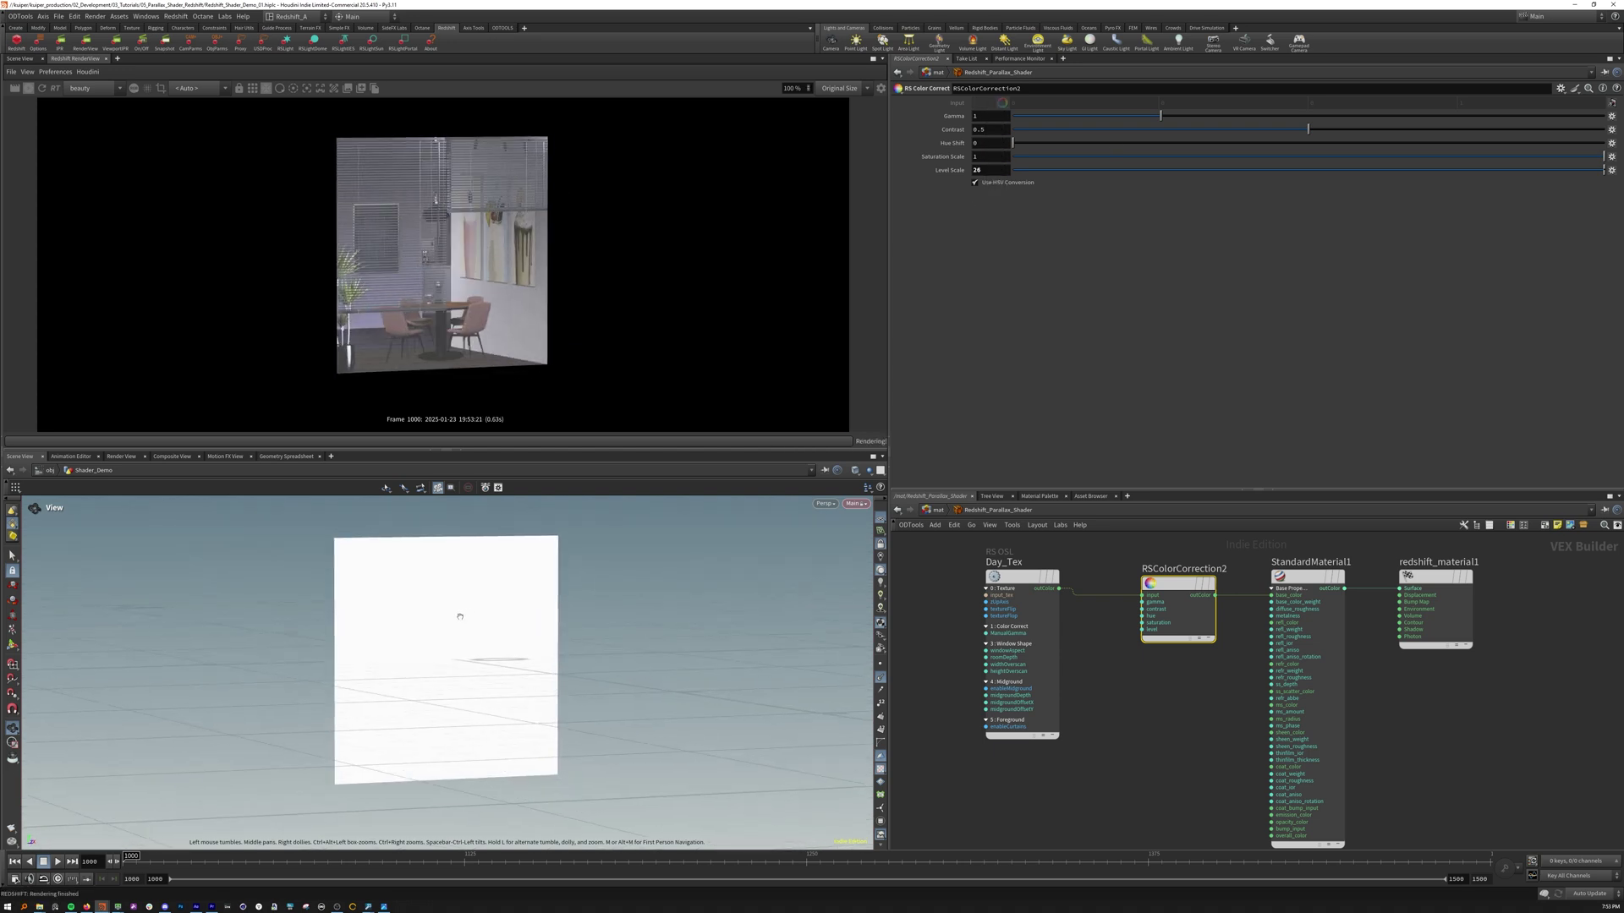
middle_drag(993, 171, 587, 179)
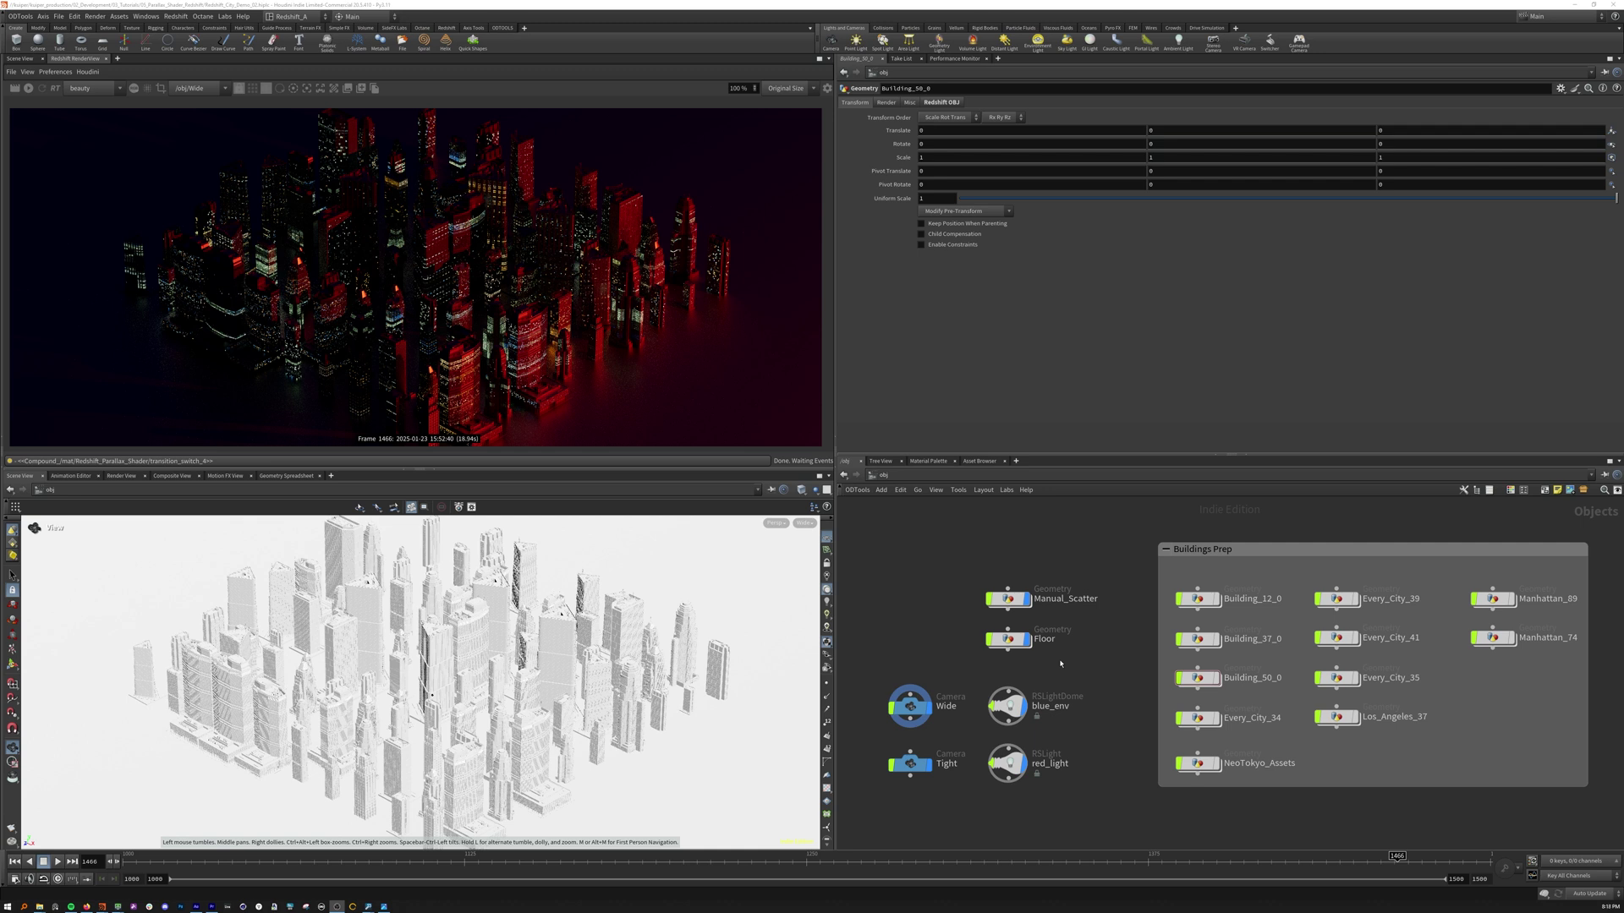
Enter the Building_50_0 network of the city scene, collapse the render view, and frame the building
double_click(1199, 680)
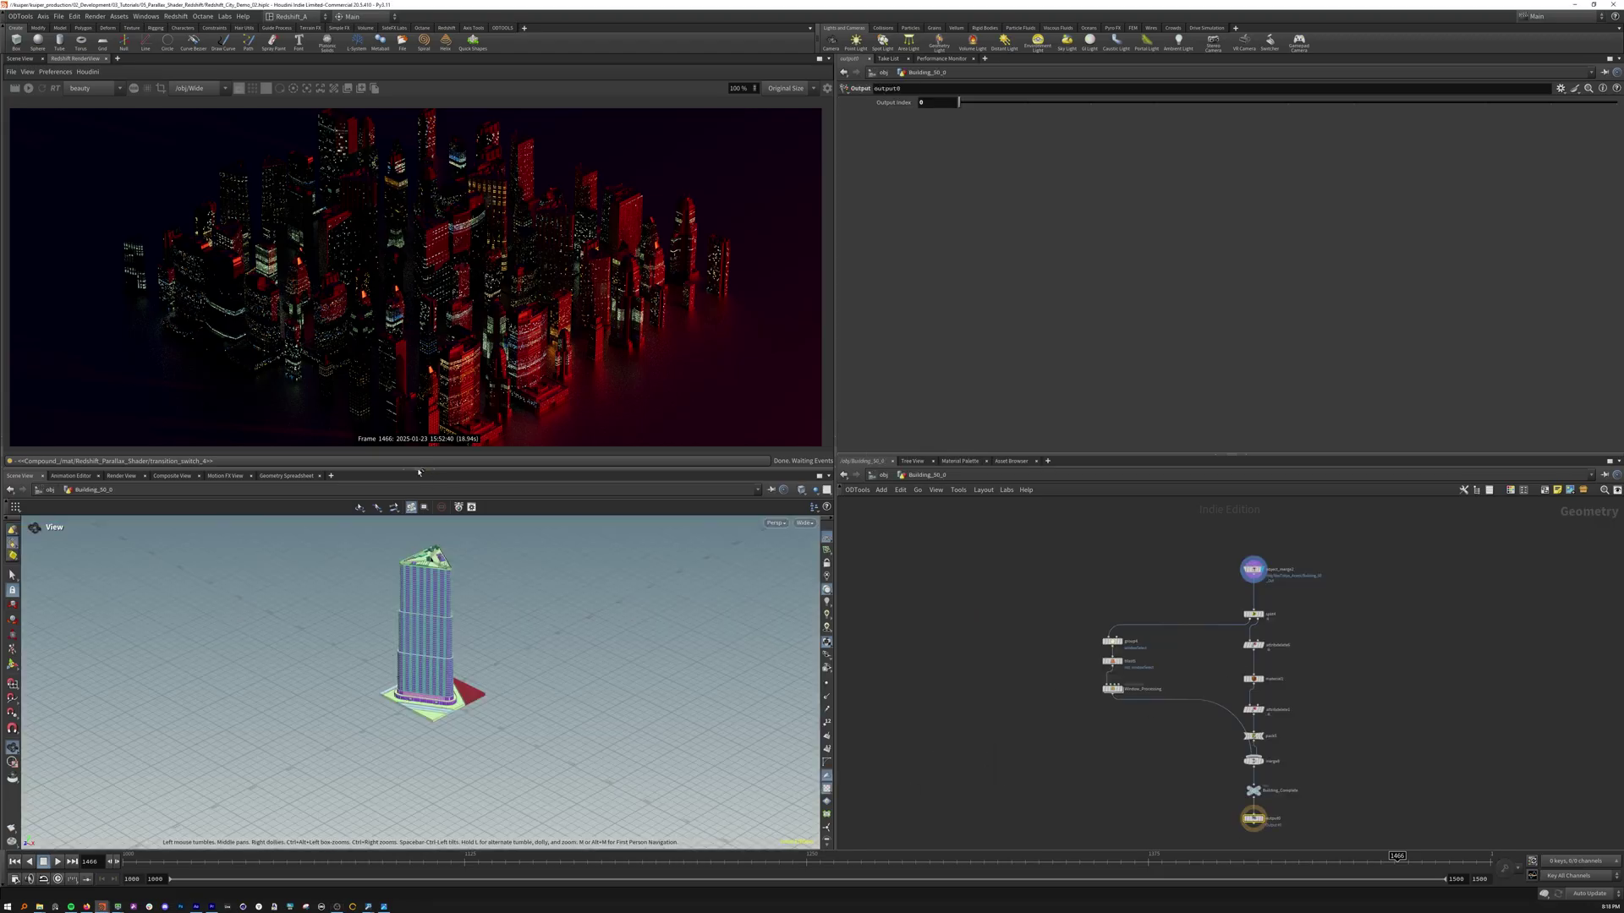
click(436, 471)
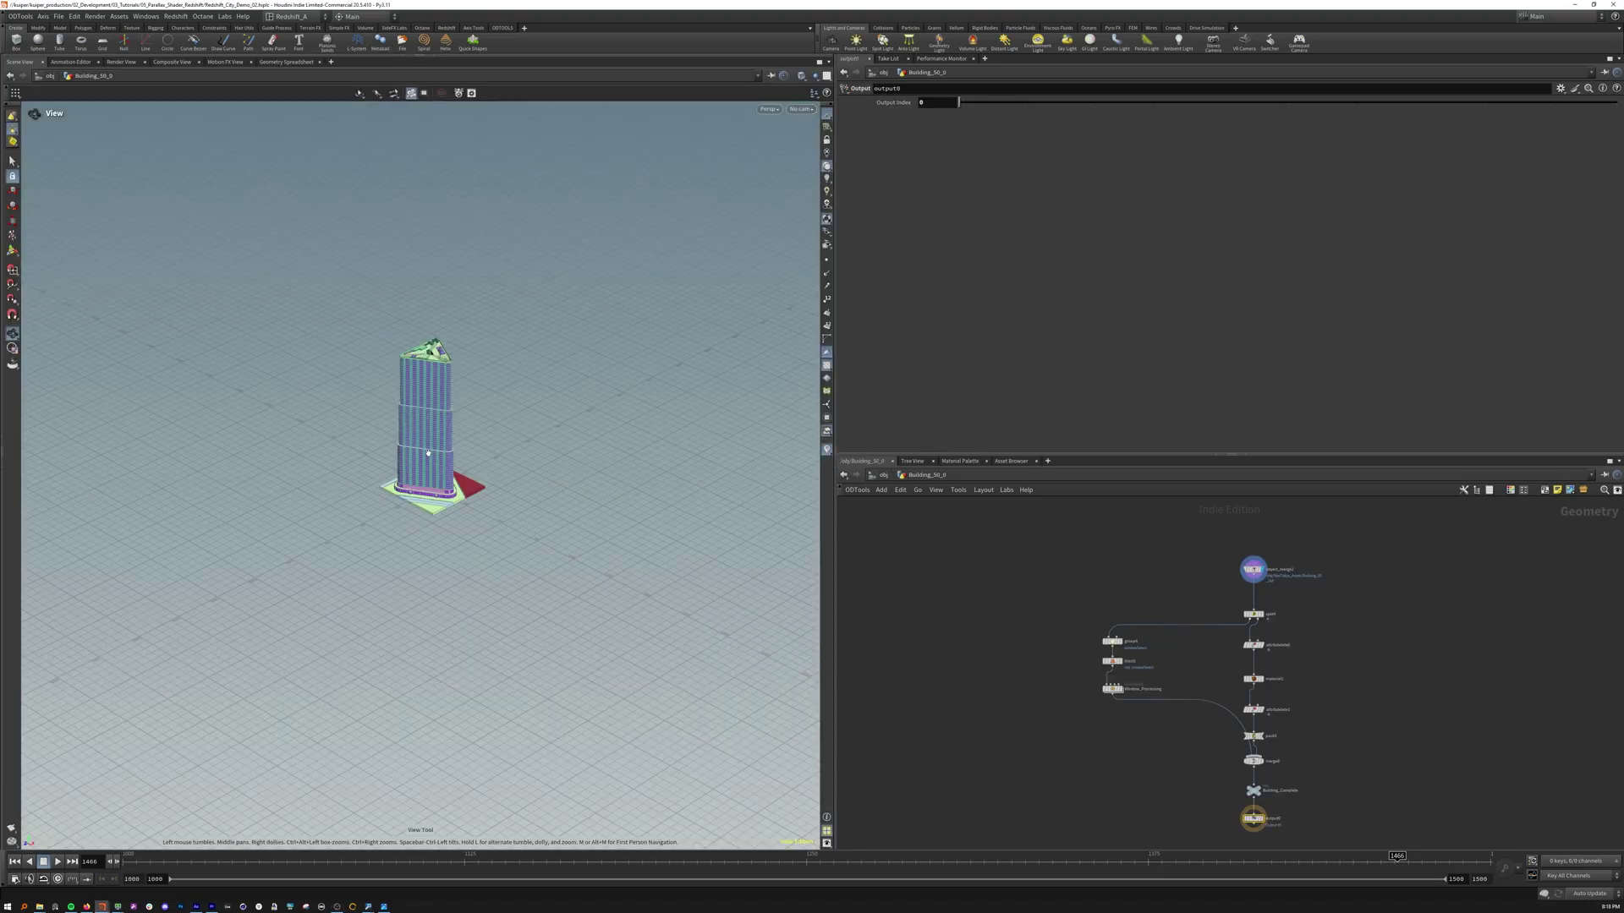
key(f)
scroll(1255, 566, up, 5)
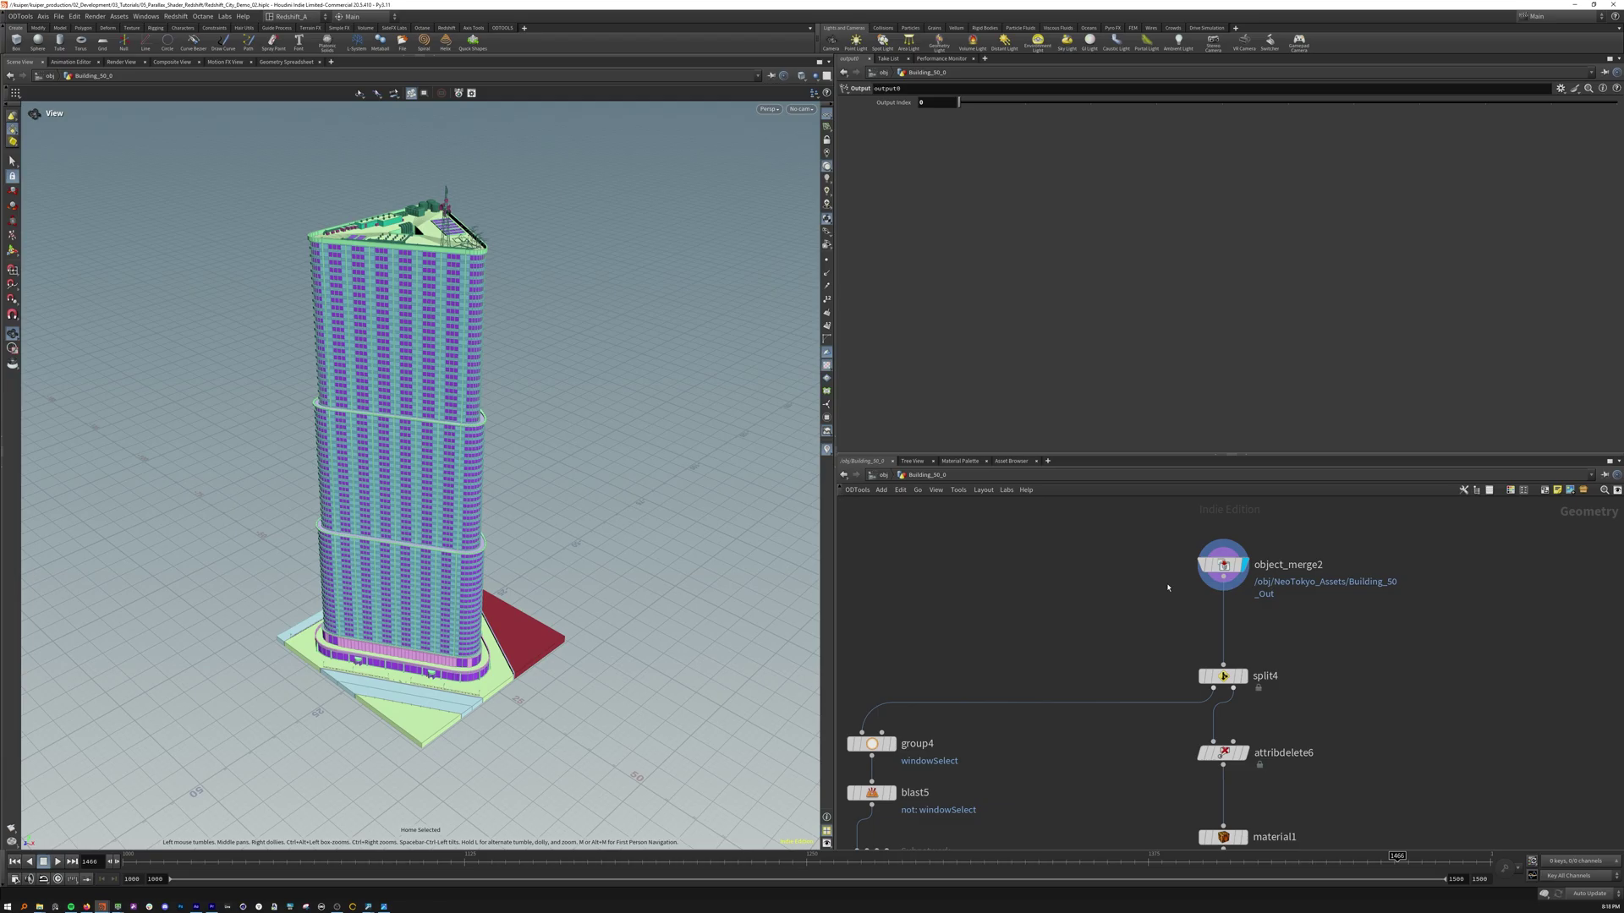
Inspect how split4, group4 and blast5 isolate the building's window geometry, displaying each node in turn
middle_drag(1227, 678, 1240, 641)
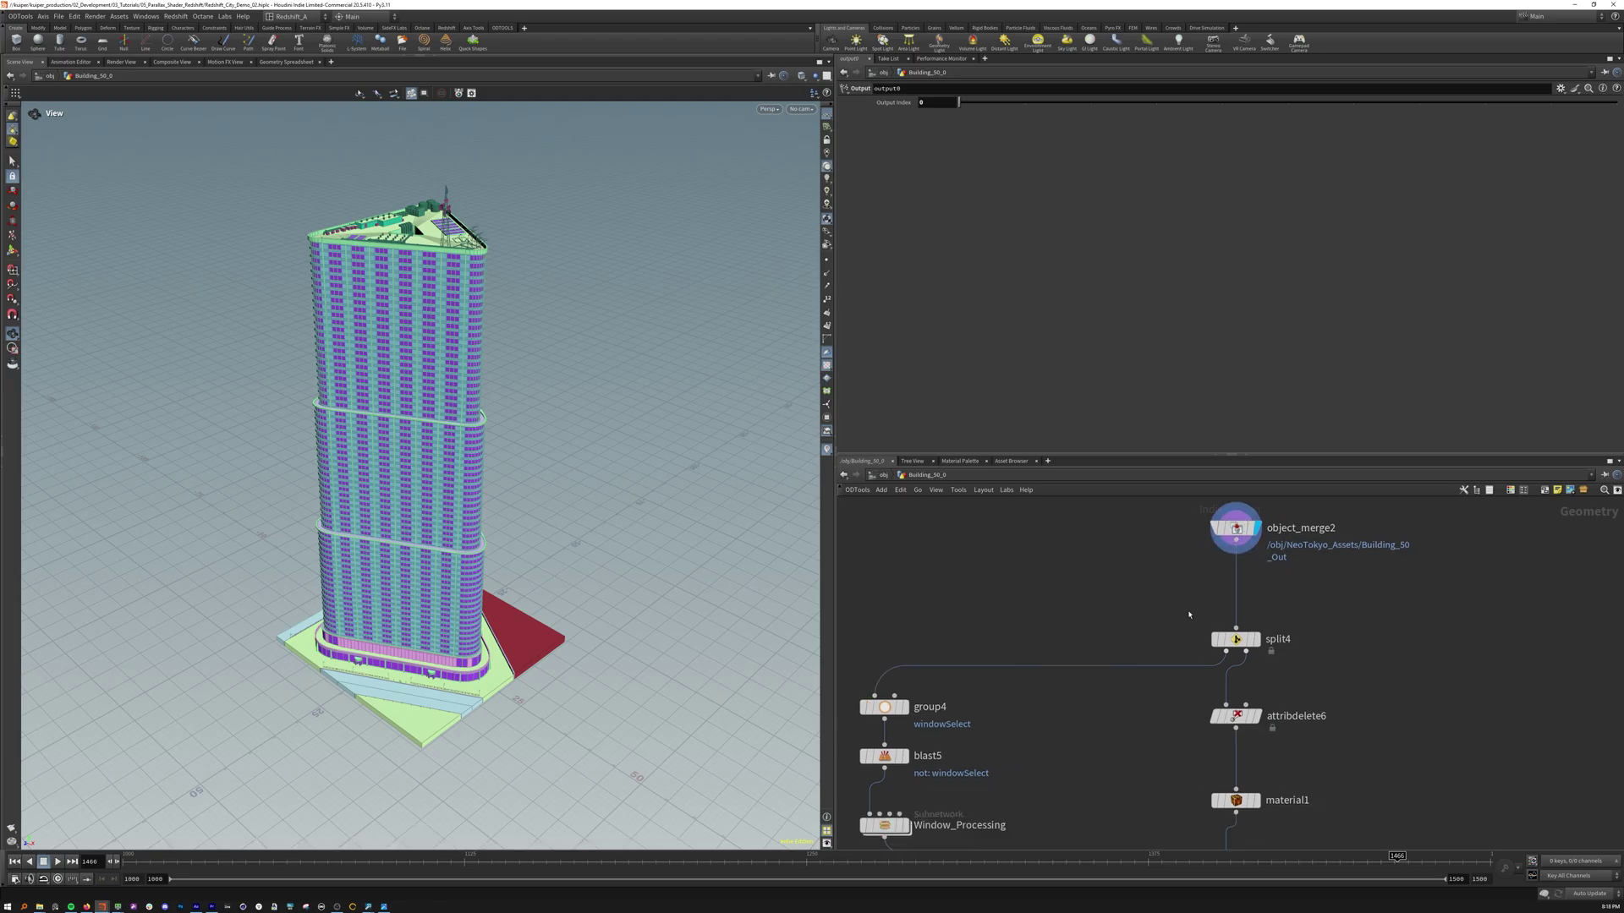
click(1242, 640)
click(1237, 640)
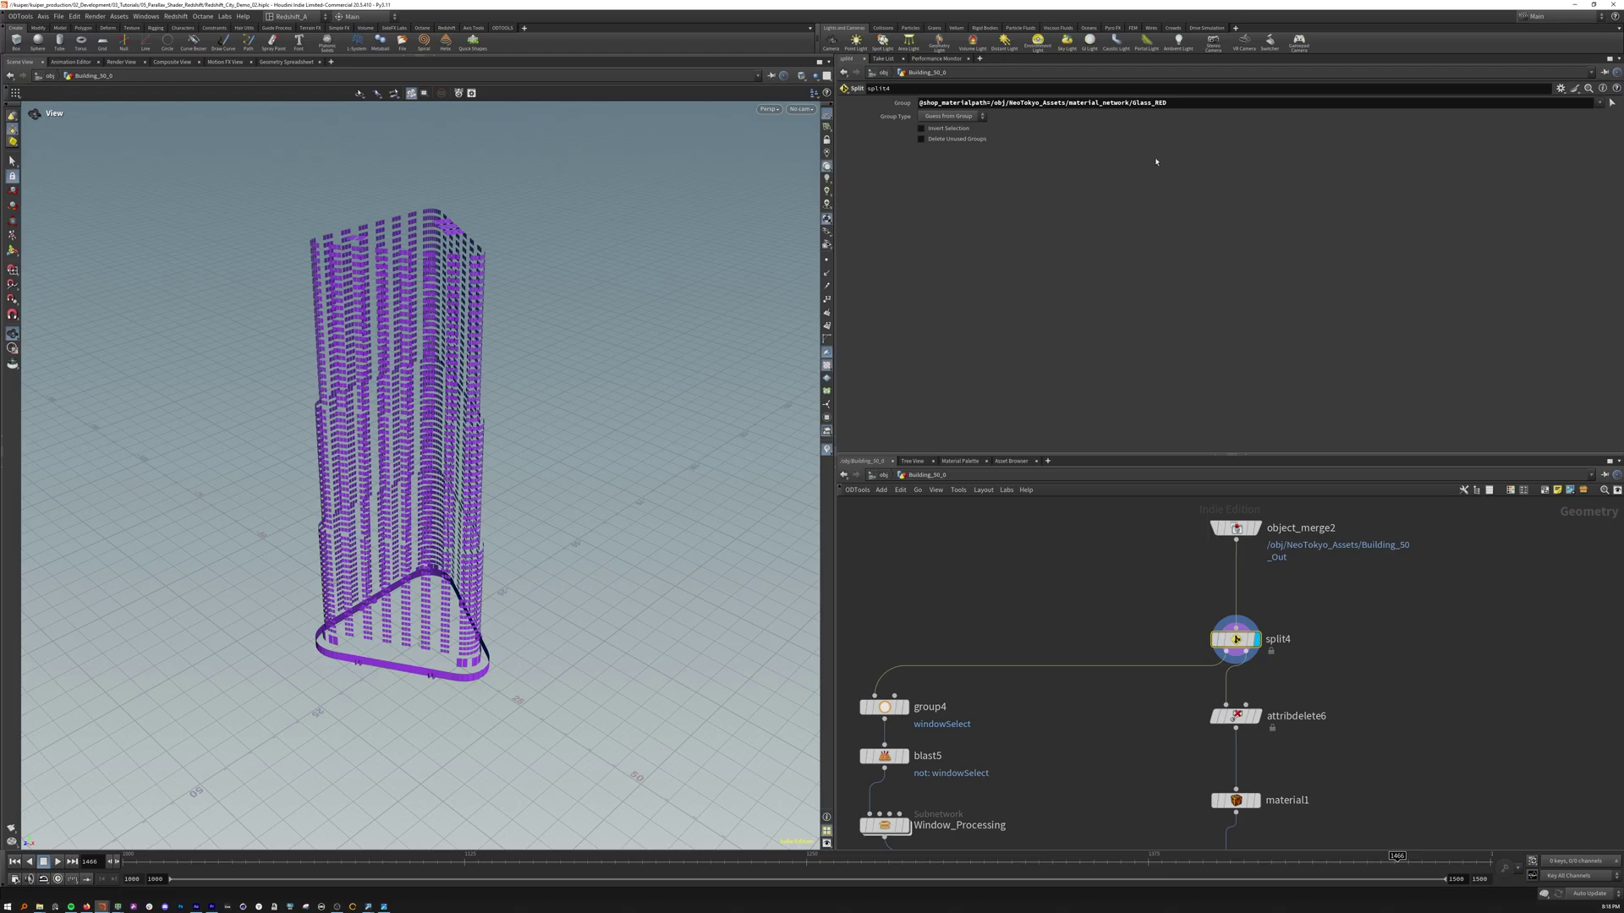
middle_drag(1042, 568, 1114, 484)
click(976, 625)
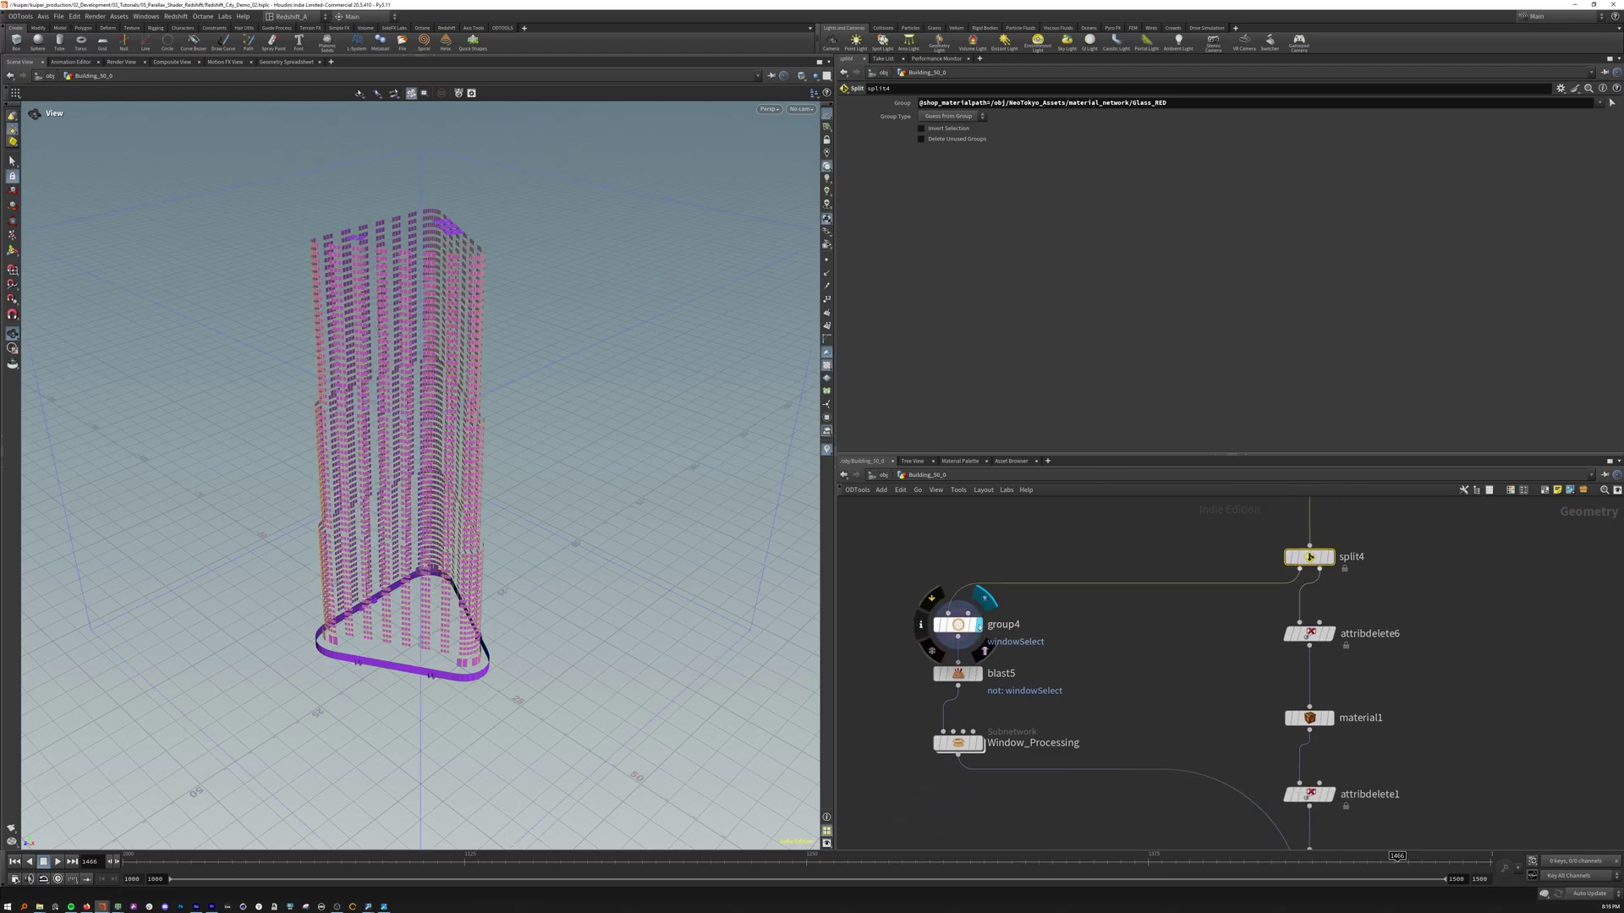
click(964, 628)
click(976, 675)
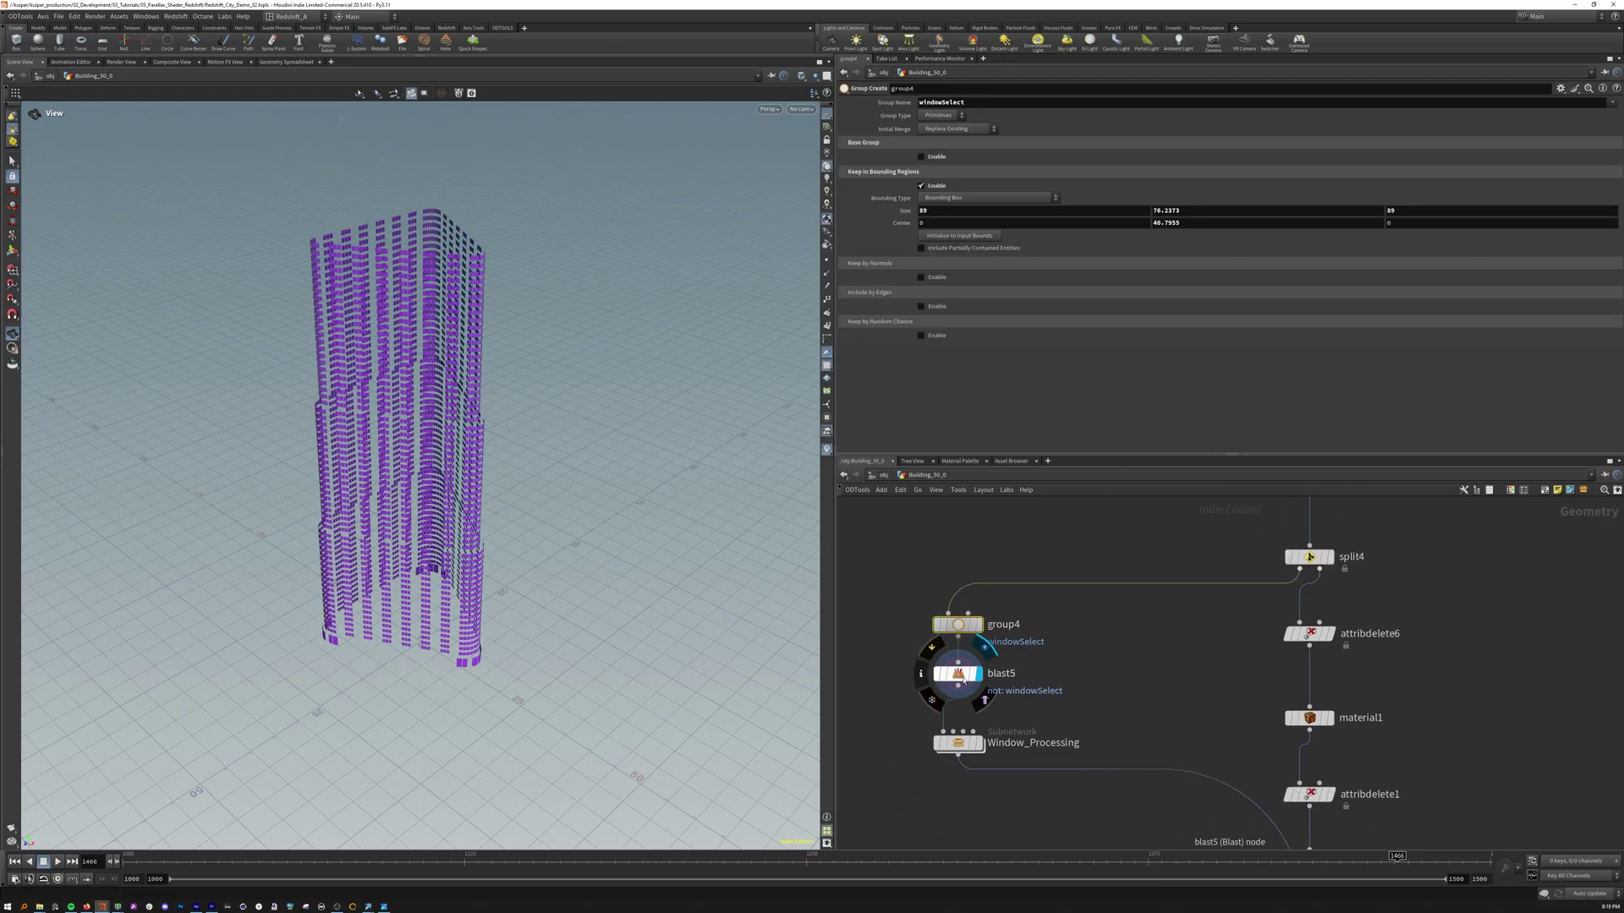
click(960, 674)
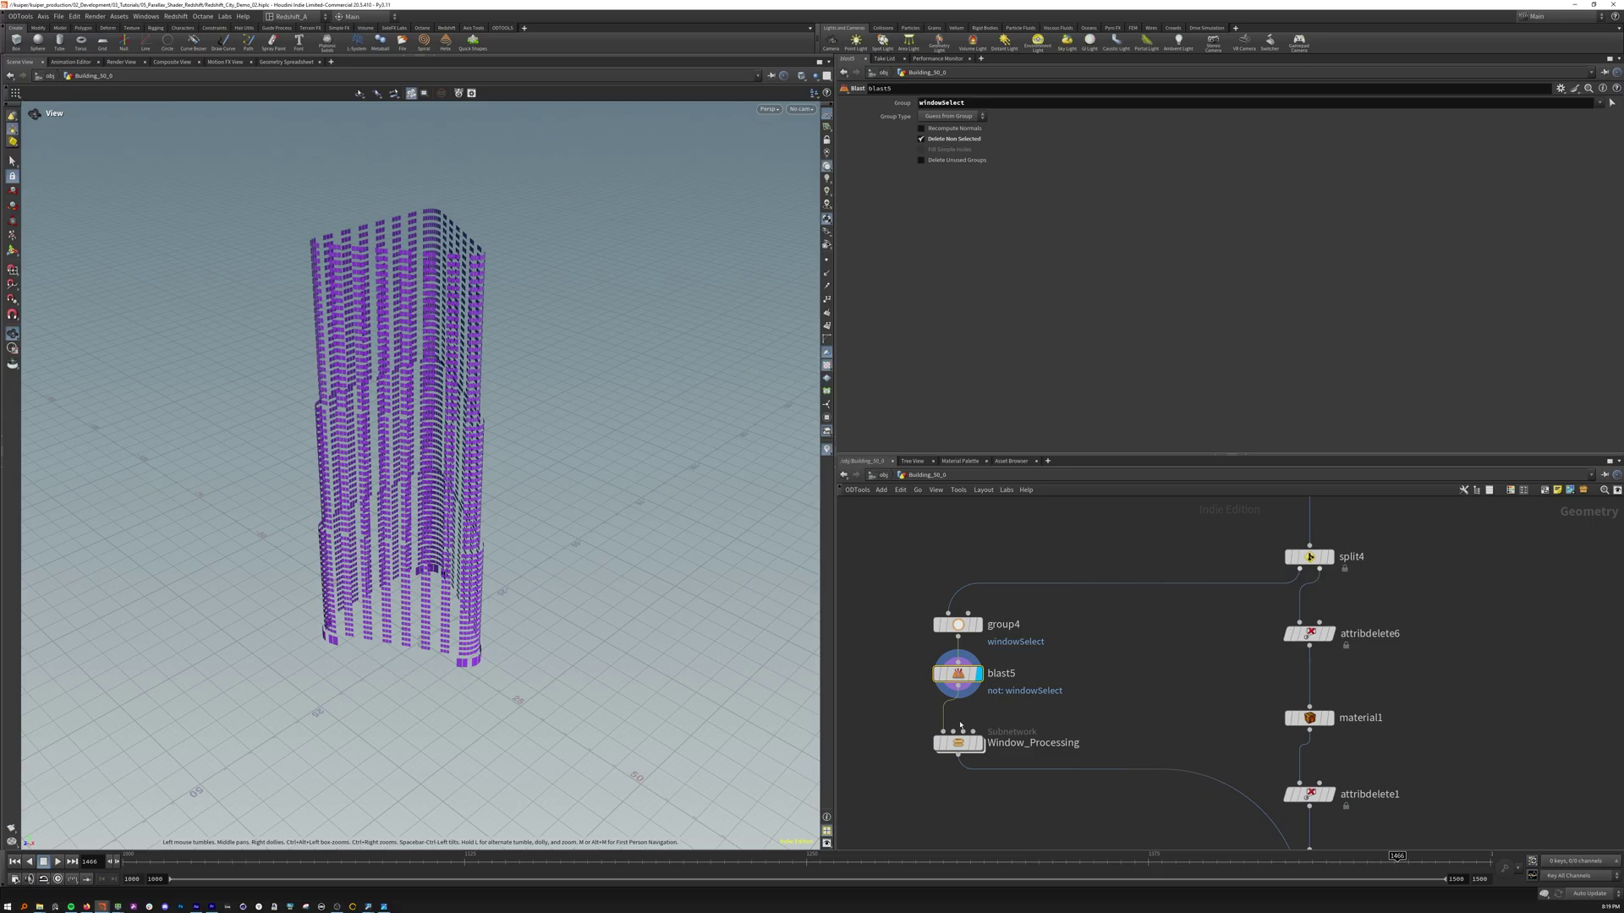
Enter the Window_Processing subnetwork and display dissolve_flat_edges1 to examine the cleaned-up window geometry
mouse_move(957, 749)
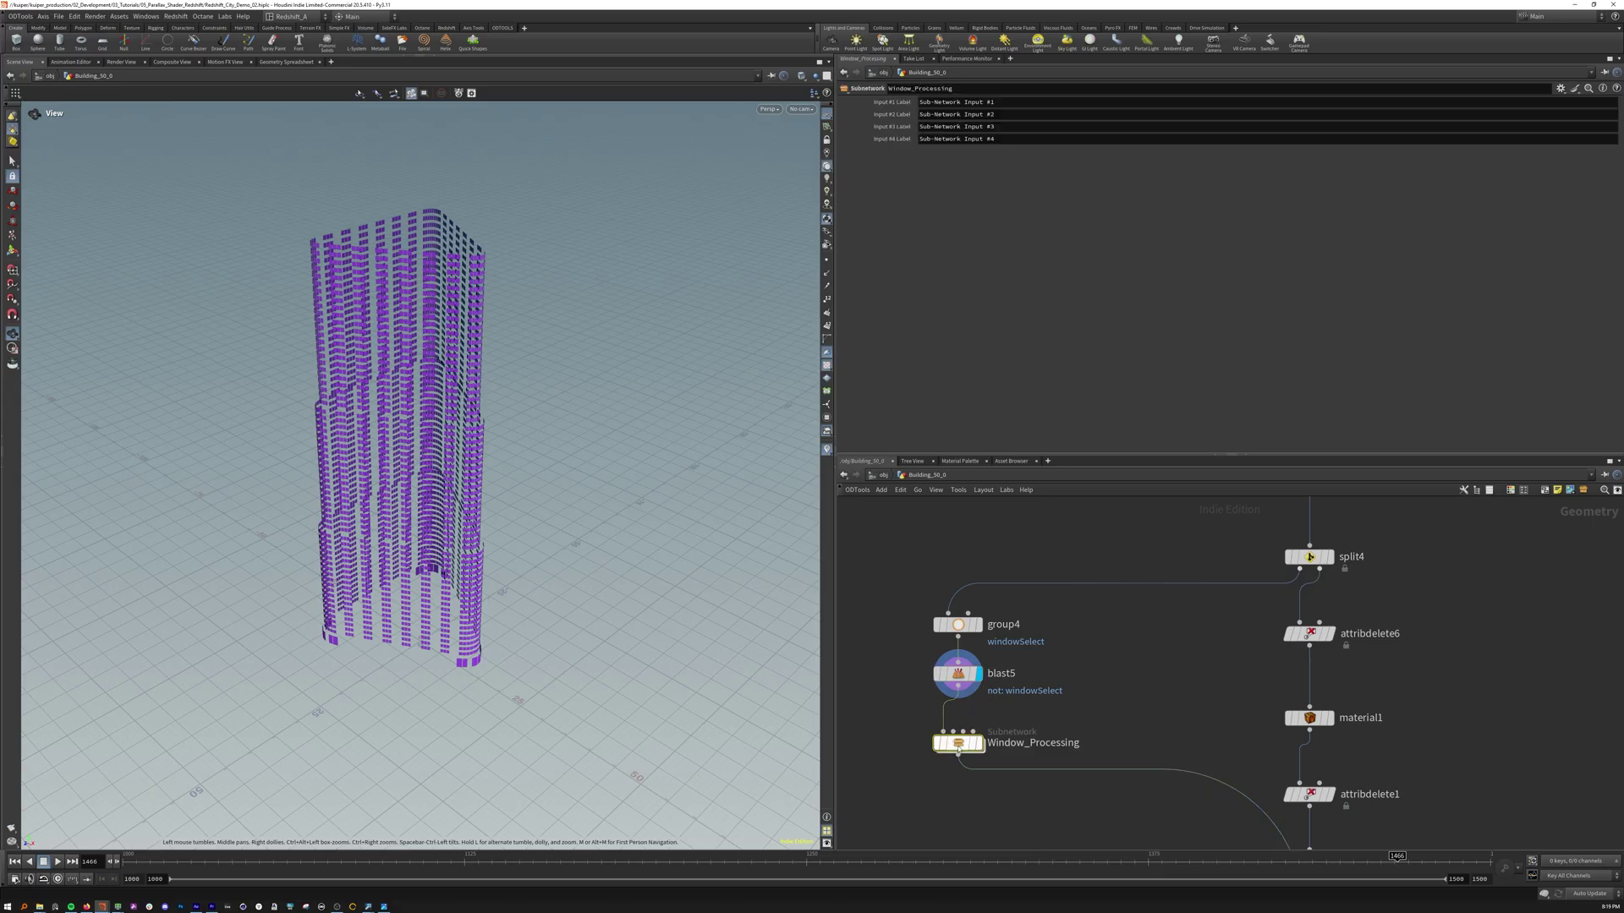
double_click(957, 744)
scroll(1074, 561, up, 5)
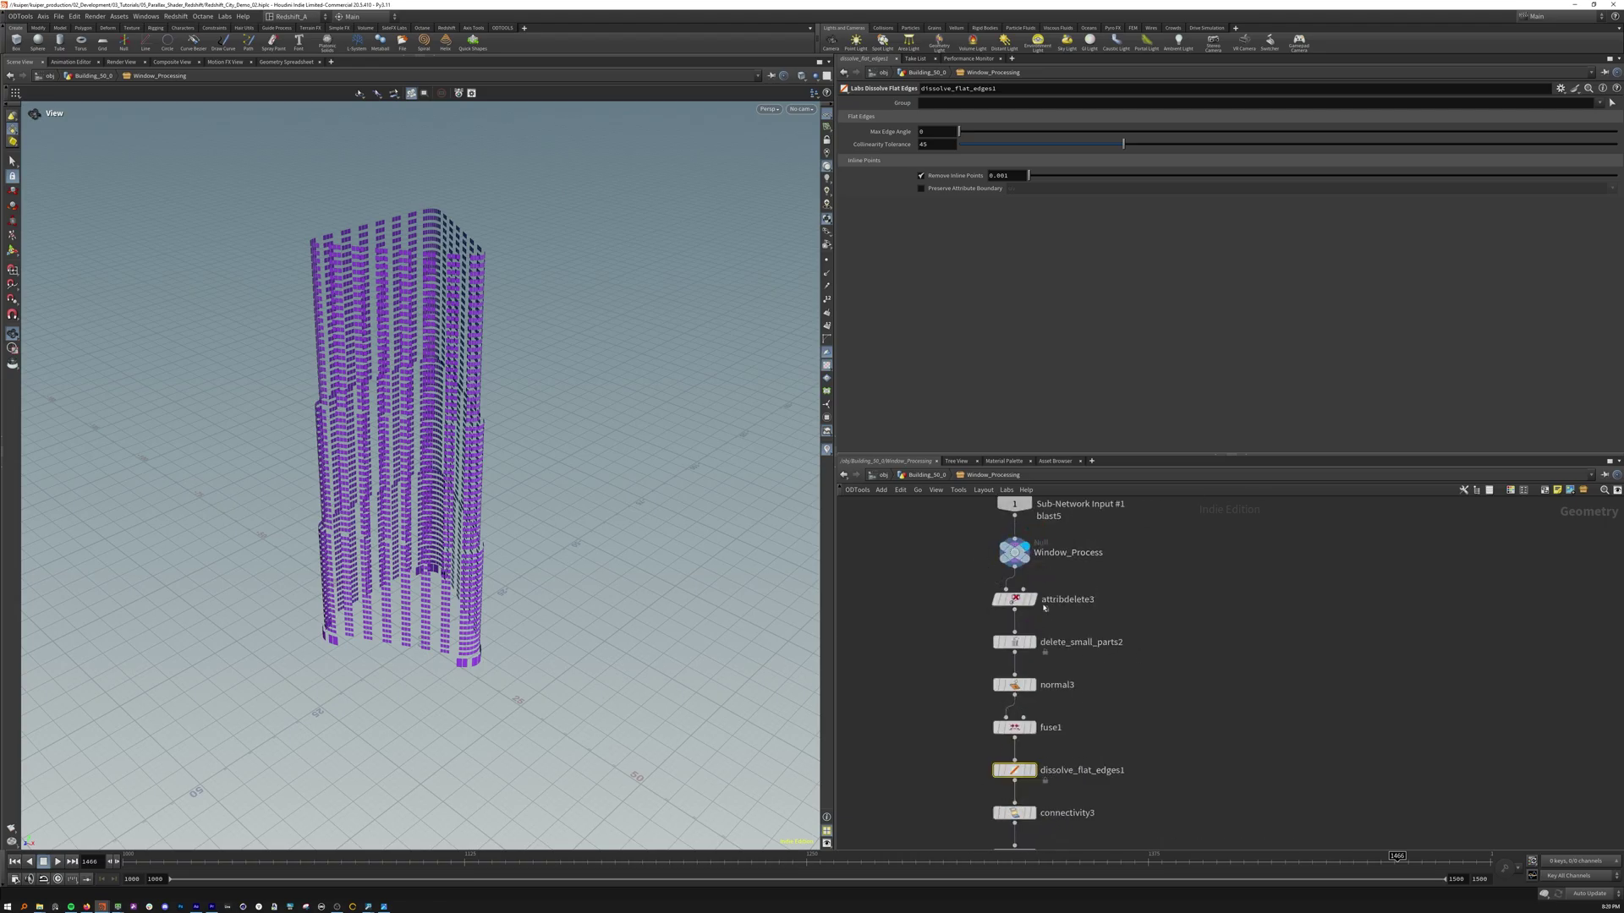
mouse_move(1064, 602)
scroll(1086, 611, down, 2)
mouse_move(1076, 568)
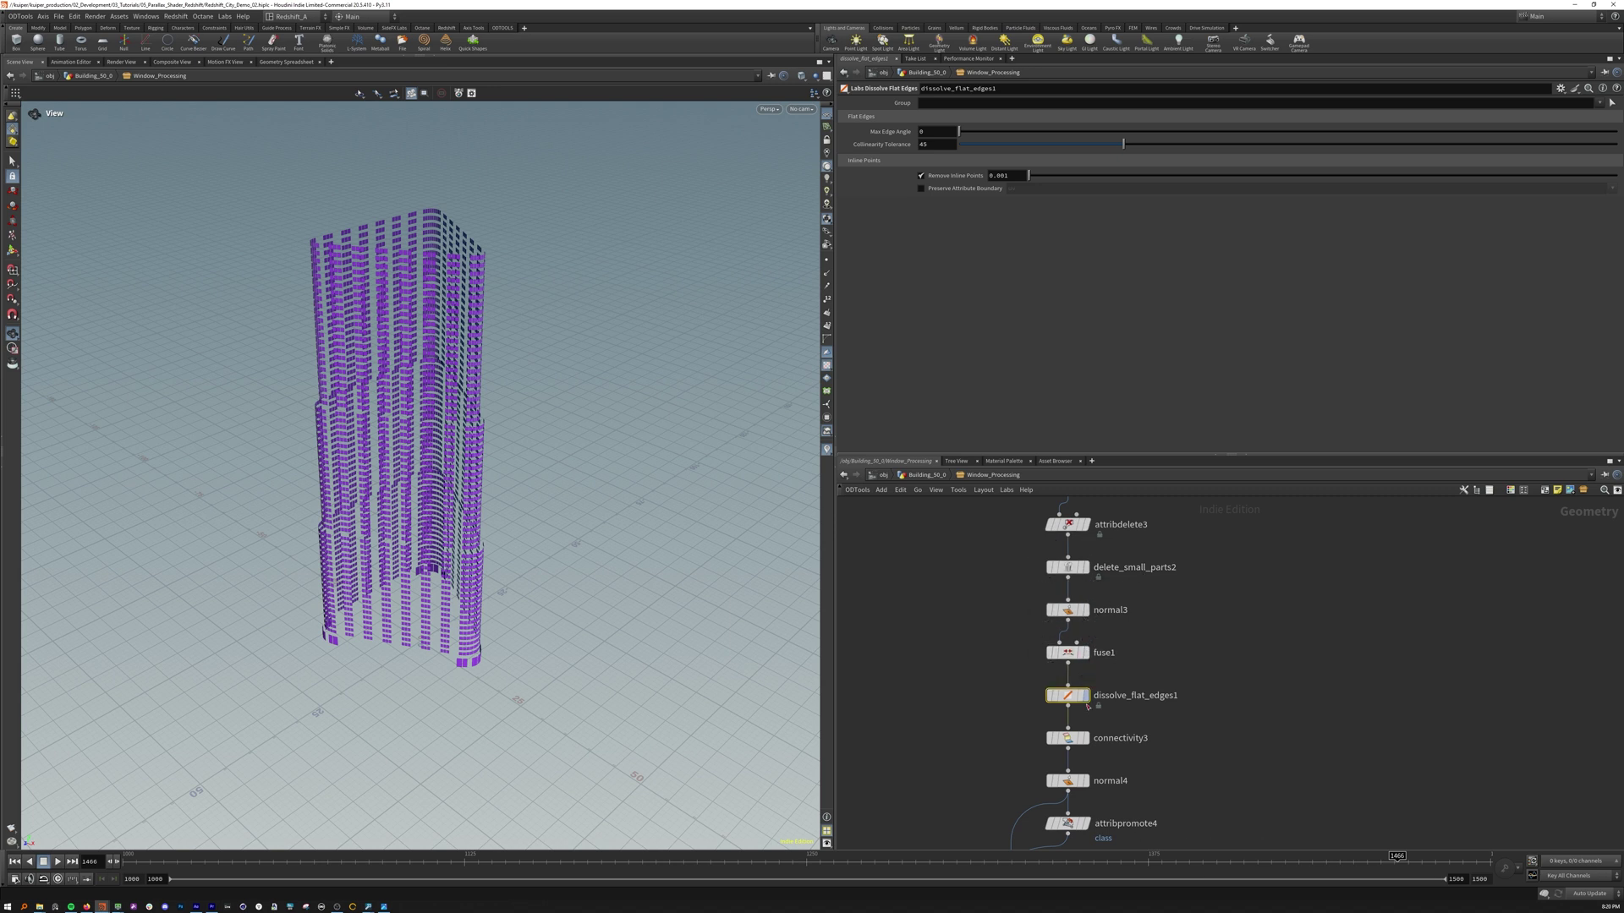
click(1083, 697)
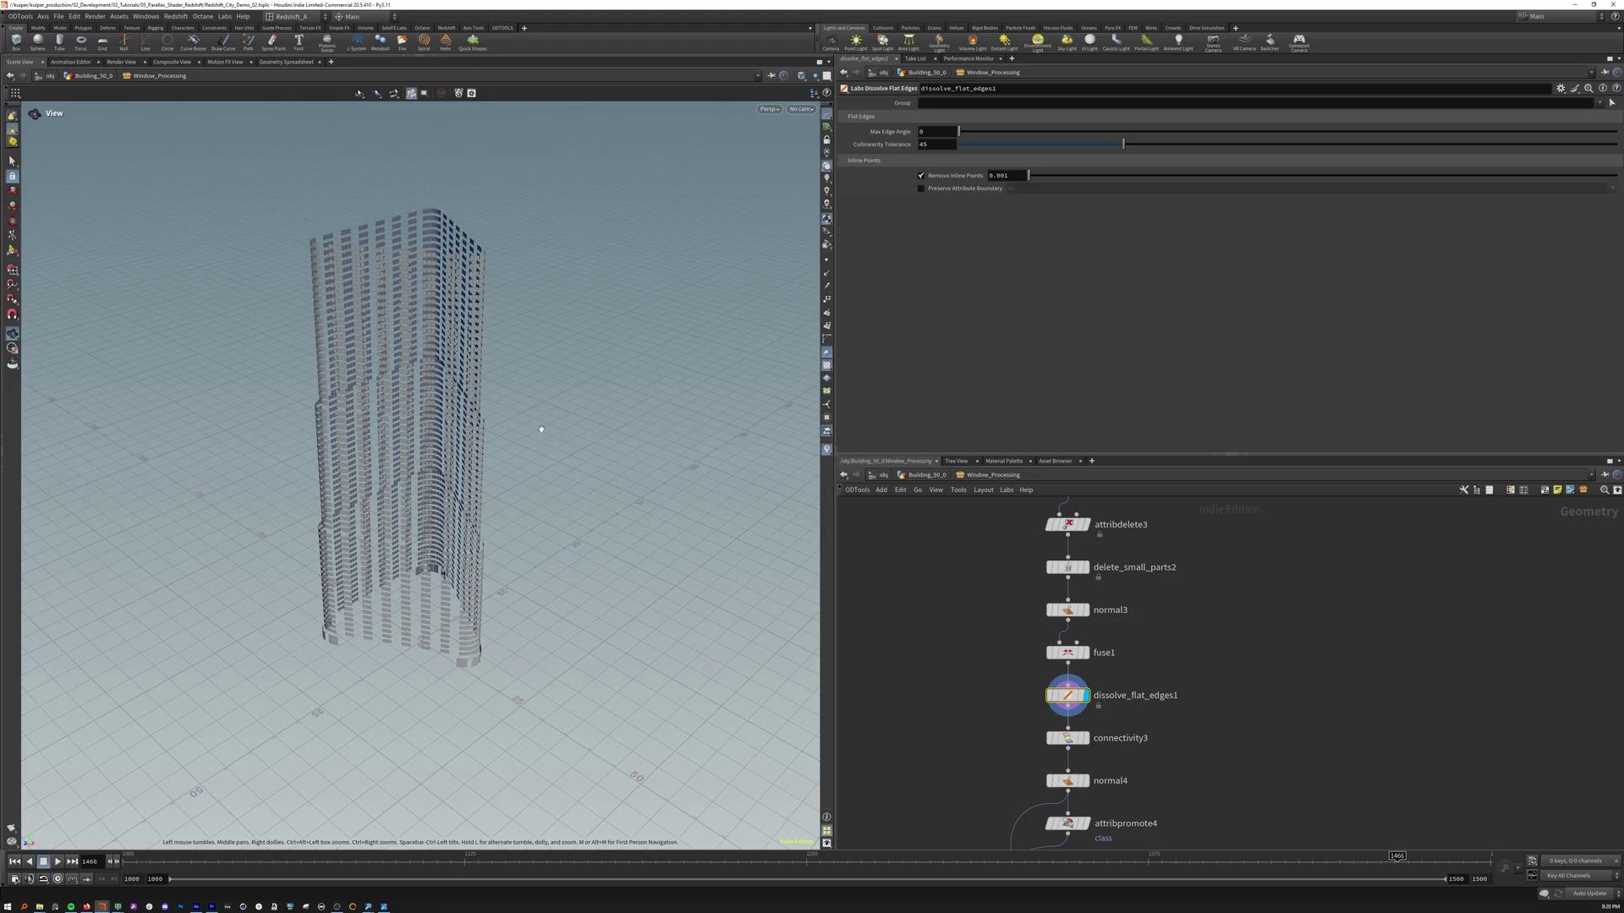
Display connectivity3, normal4 and attribpromote4 in turn and examine how they set up the class attribute and normals
middle_drag(882, 733, 916, 626)
click(1115, 631)
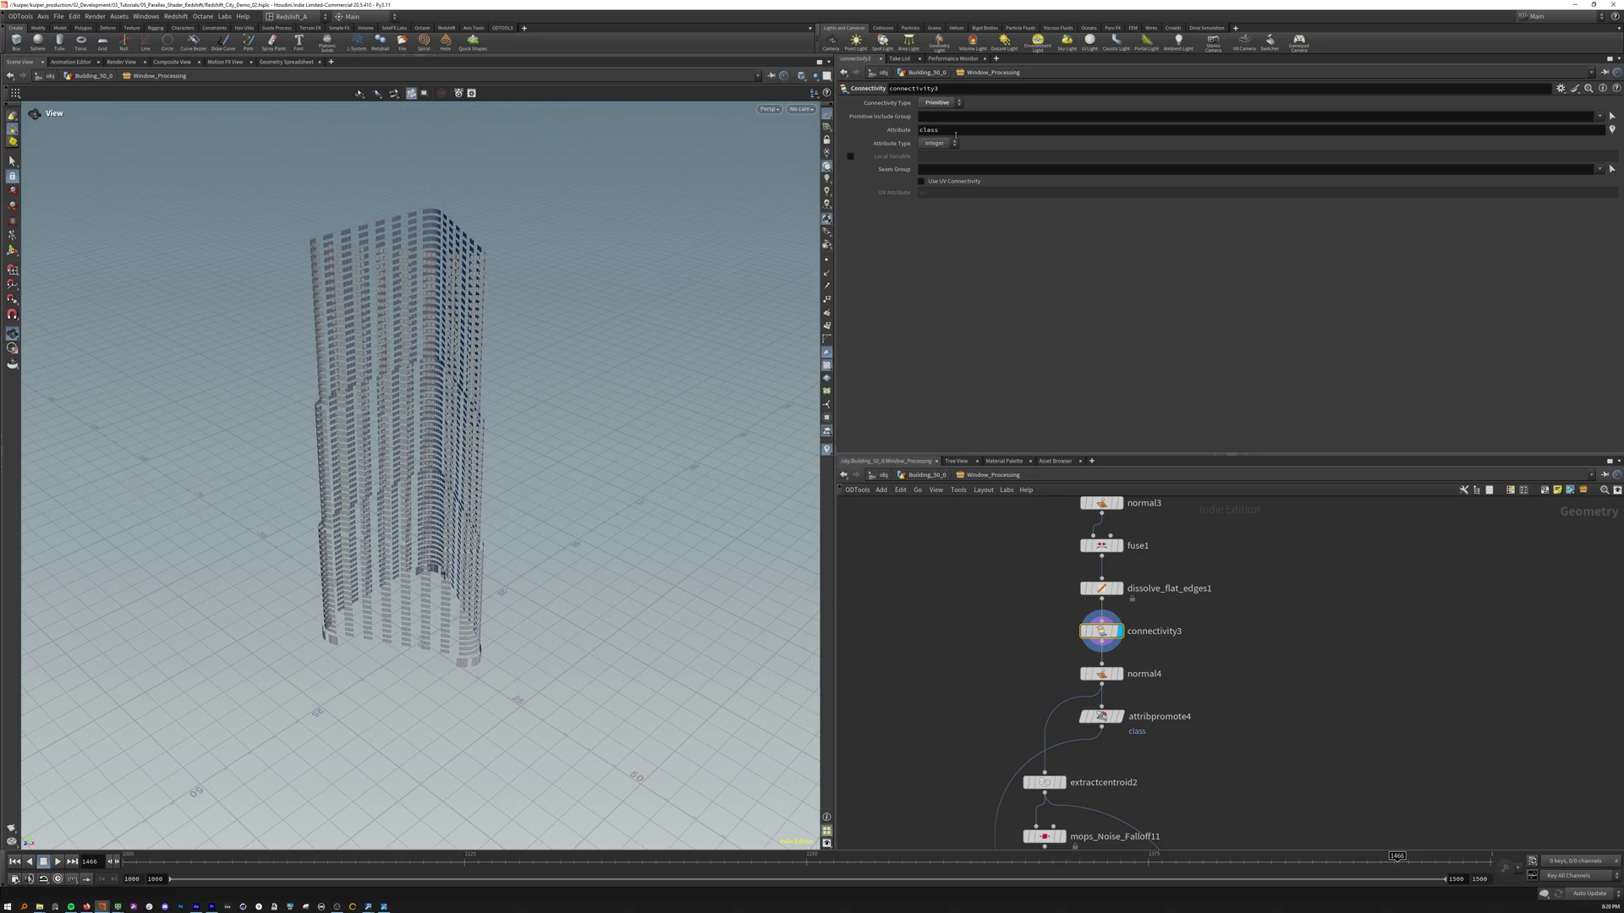
scroll(1120, 675, down, 3)
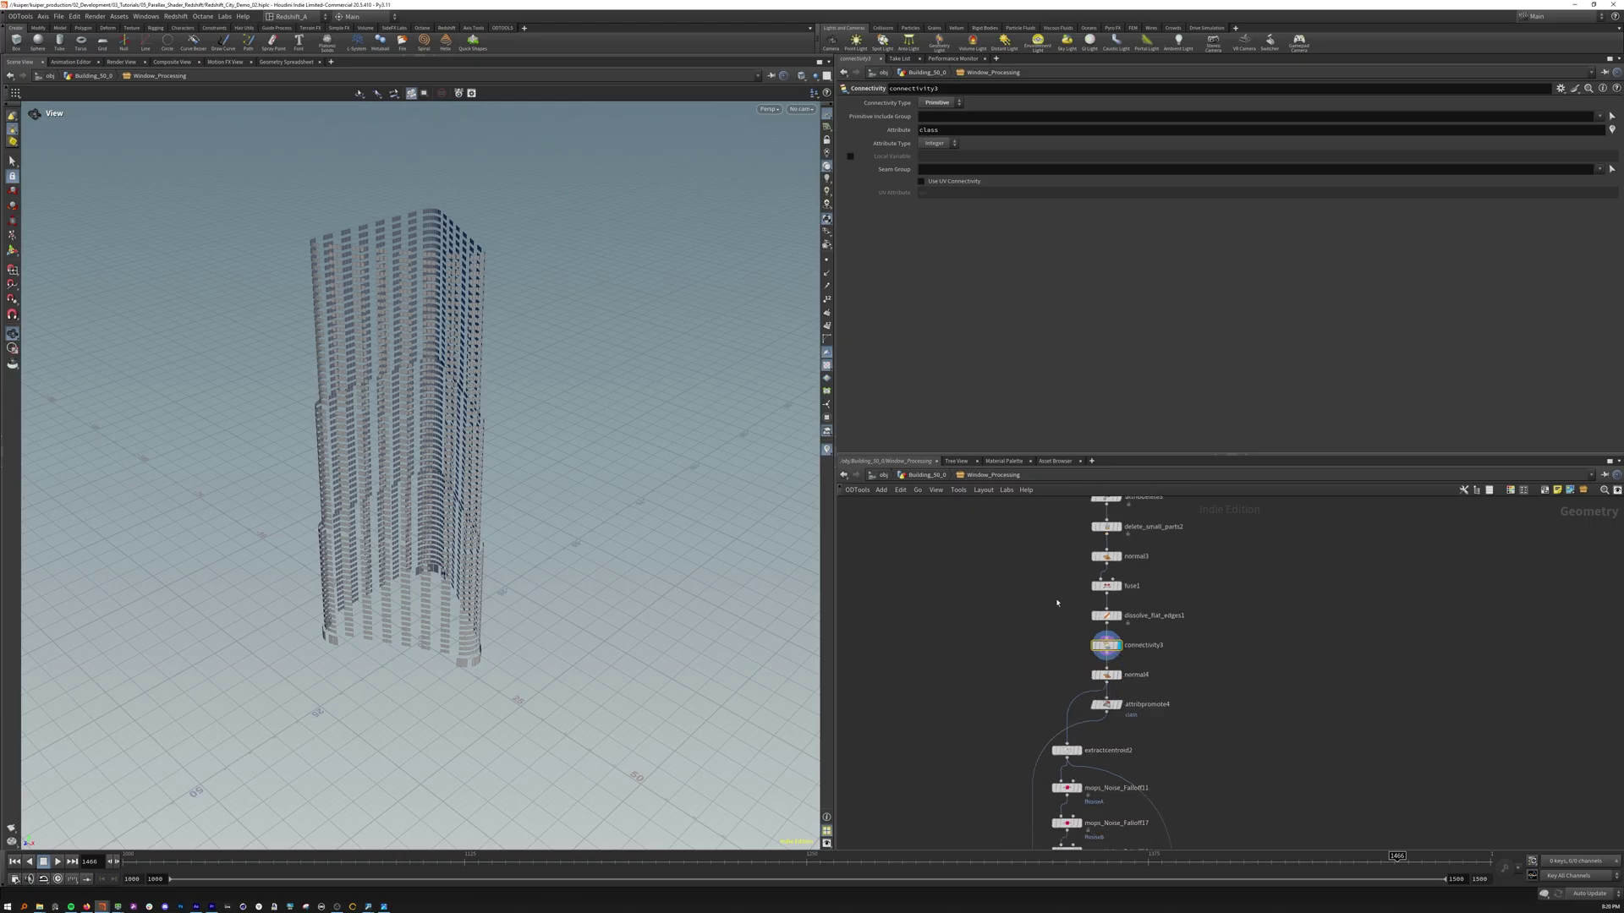
click(1108, 675)
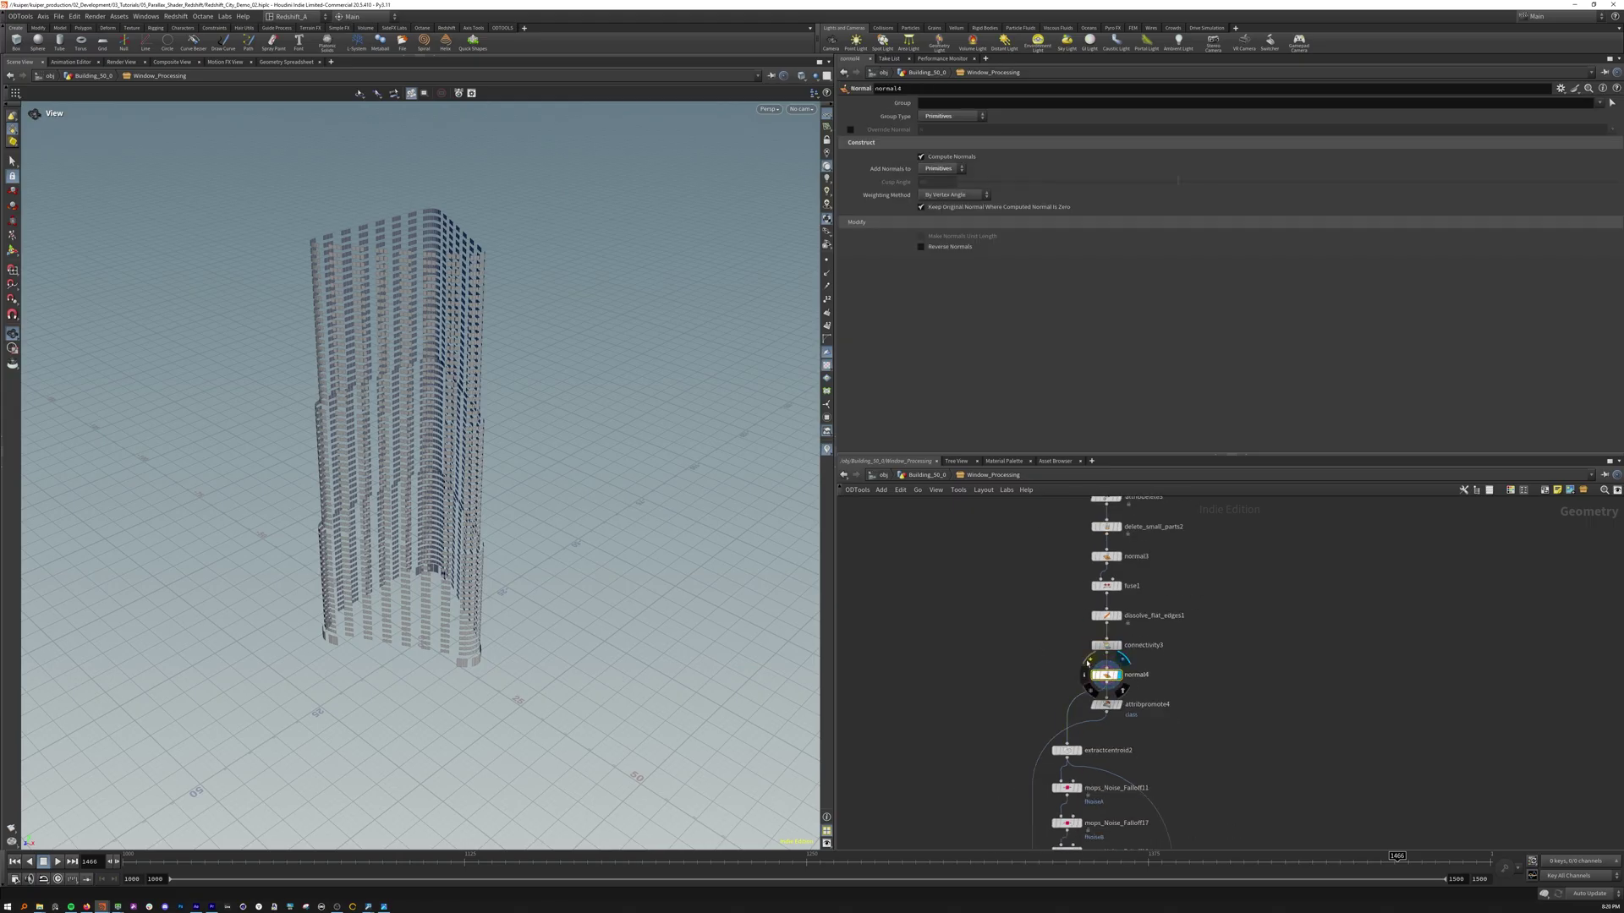
scroll(1106, 725, up, 3)
click(1099, 699)
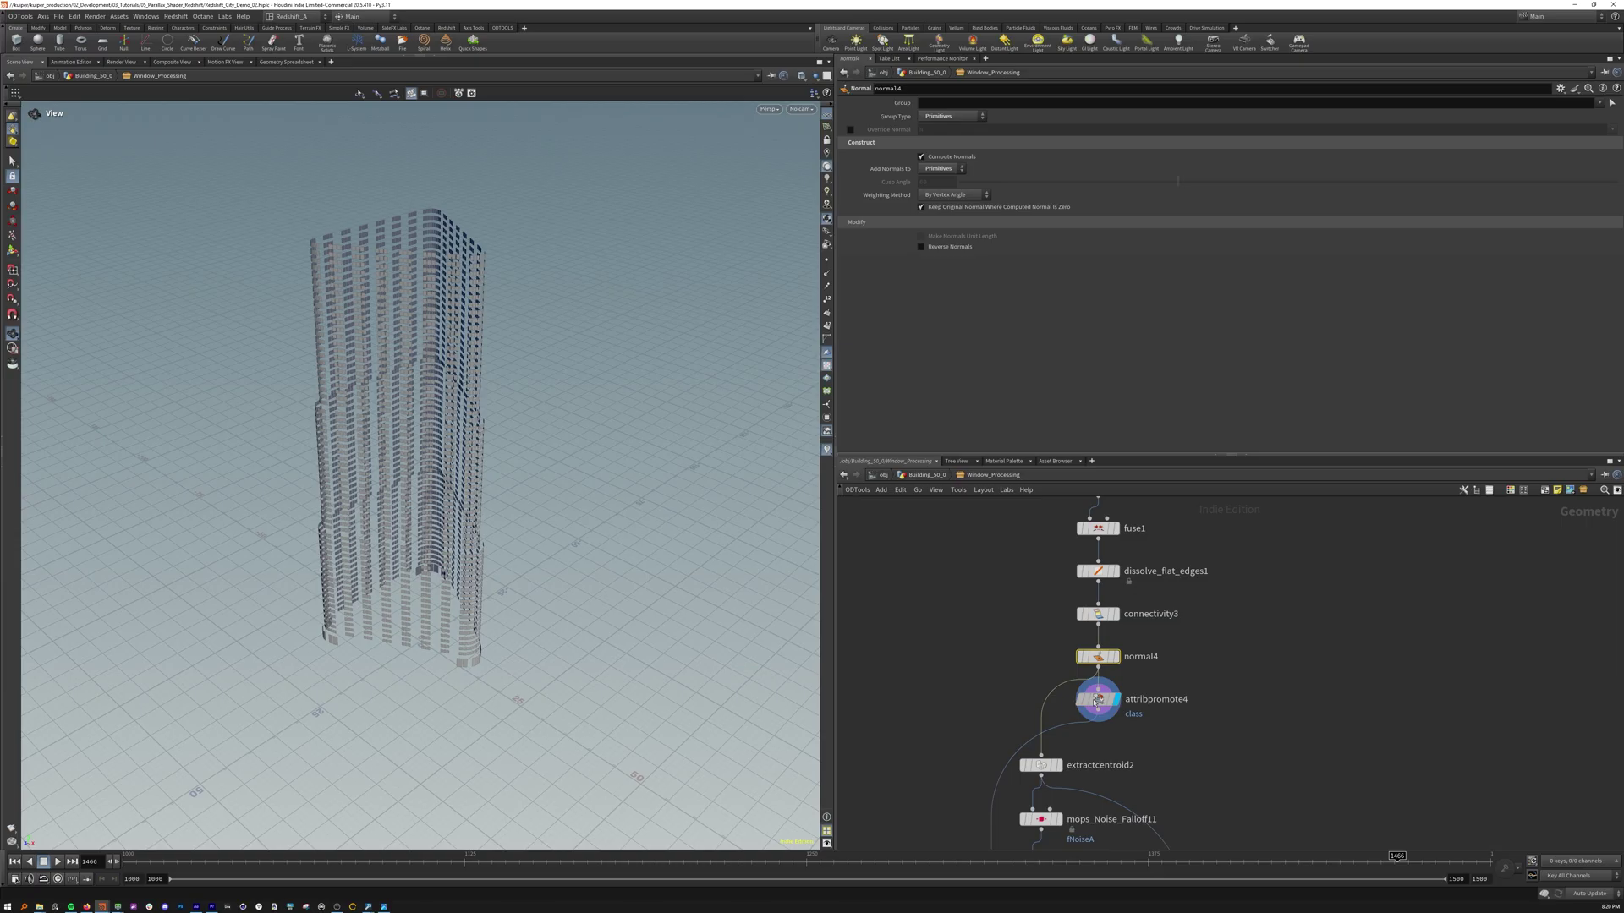
middle_drag(1008, 720, 1035, 656)
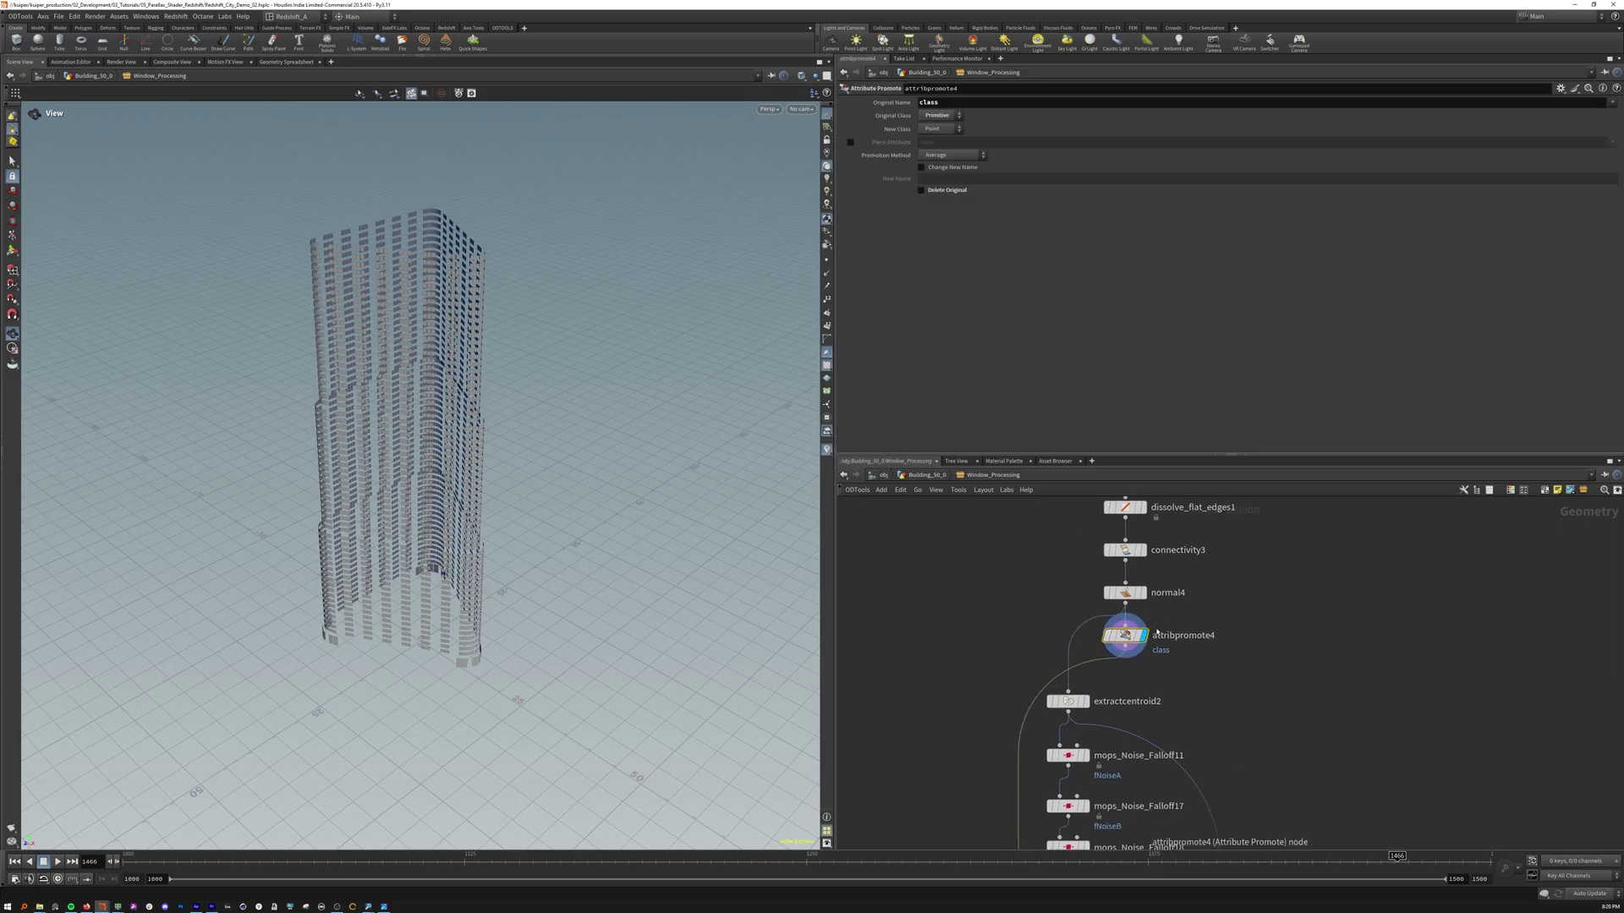
Display extractcentroid2 to examine the extracted window centroids, and look over the MOPs noise falloff chain below it
click(1070, 701)
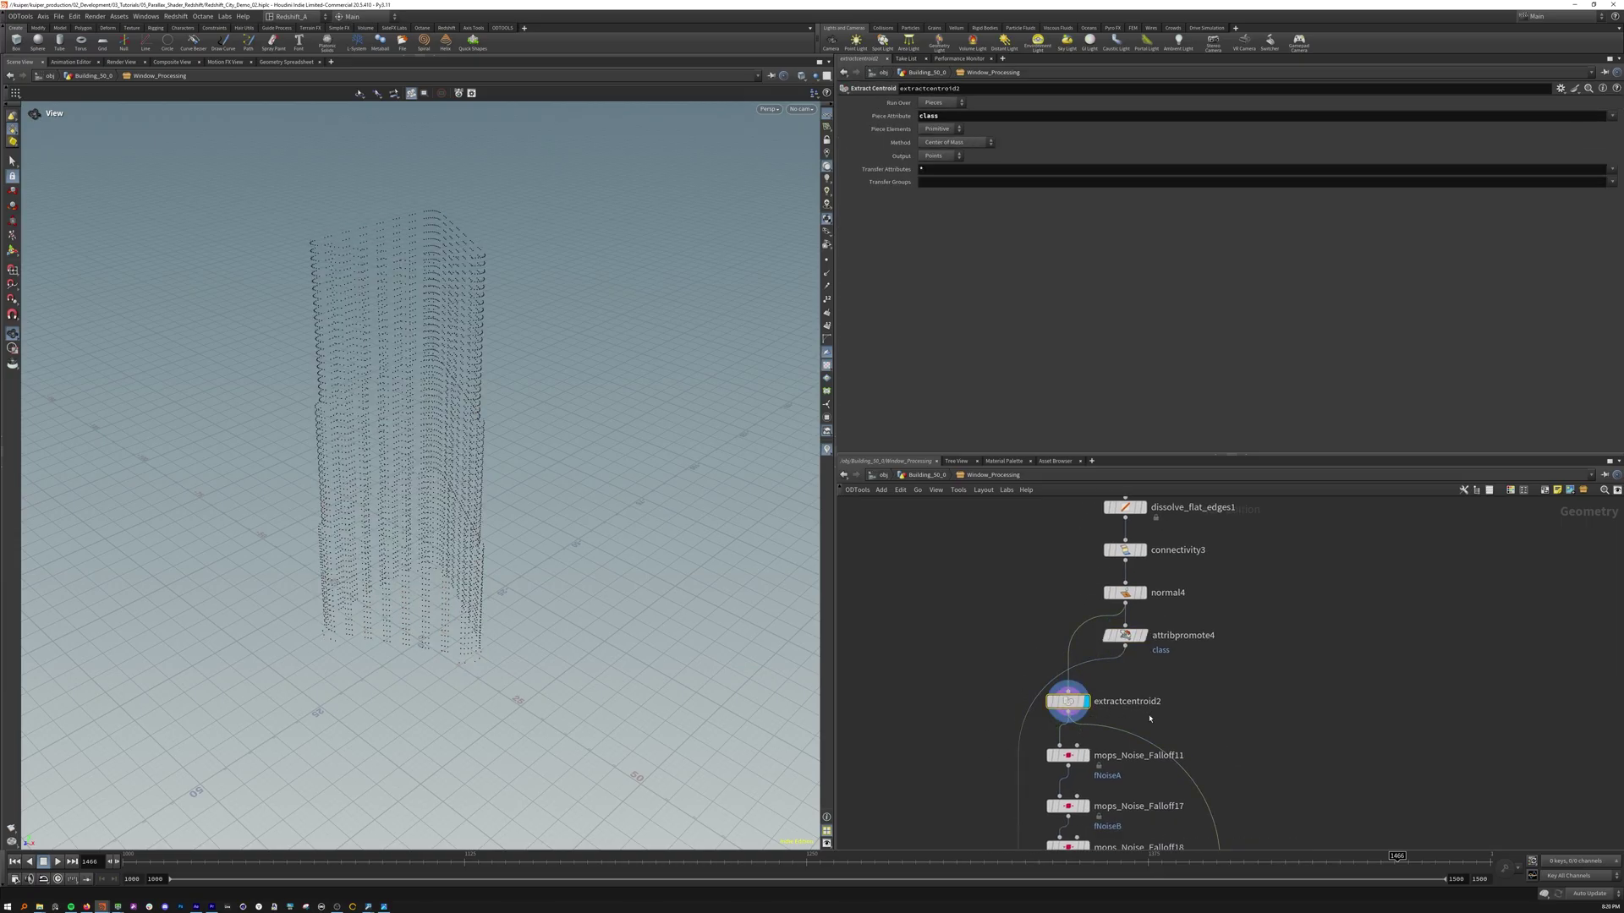
mouse_move(1084, 702)
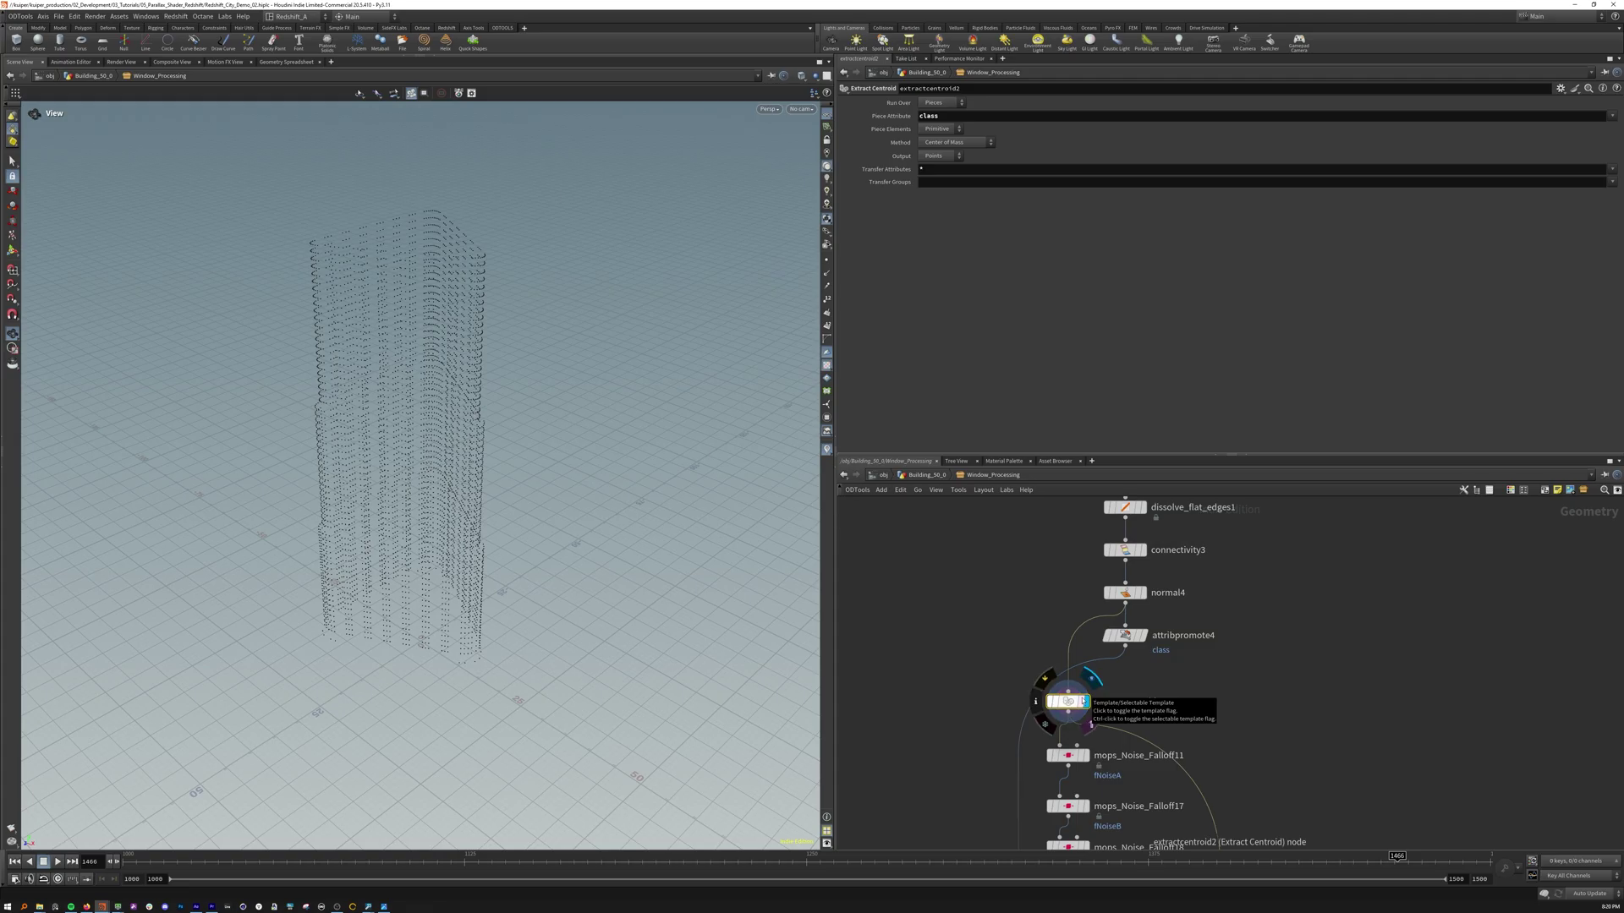
scroll(994, 636, down, 5)
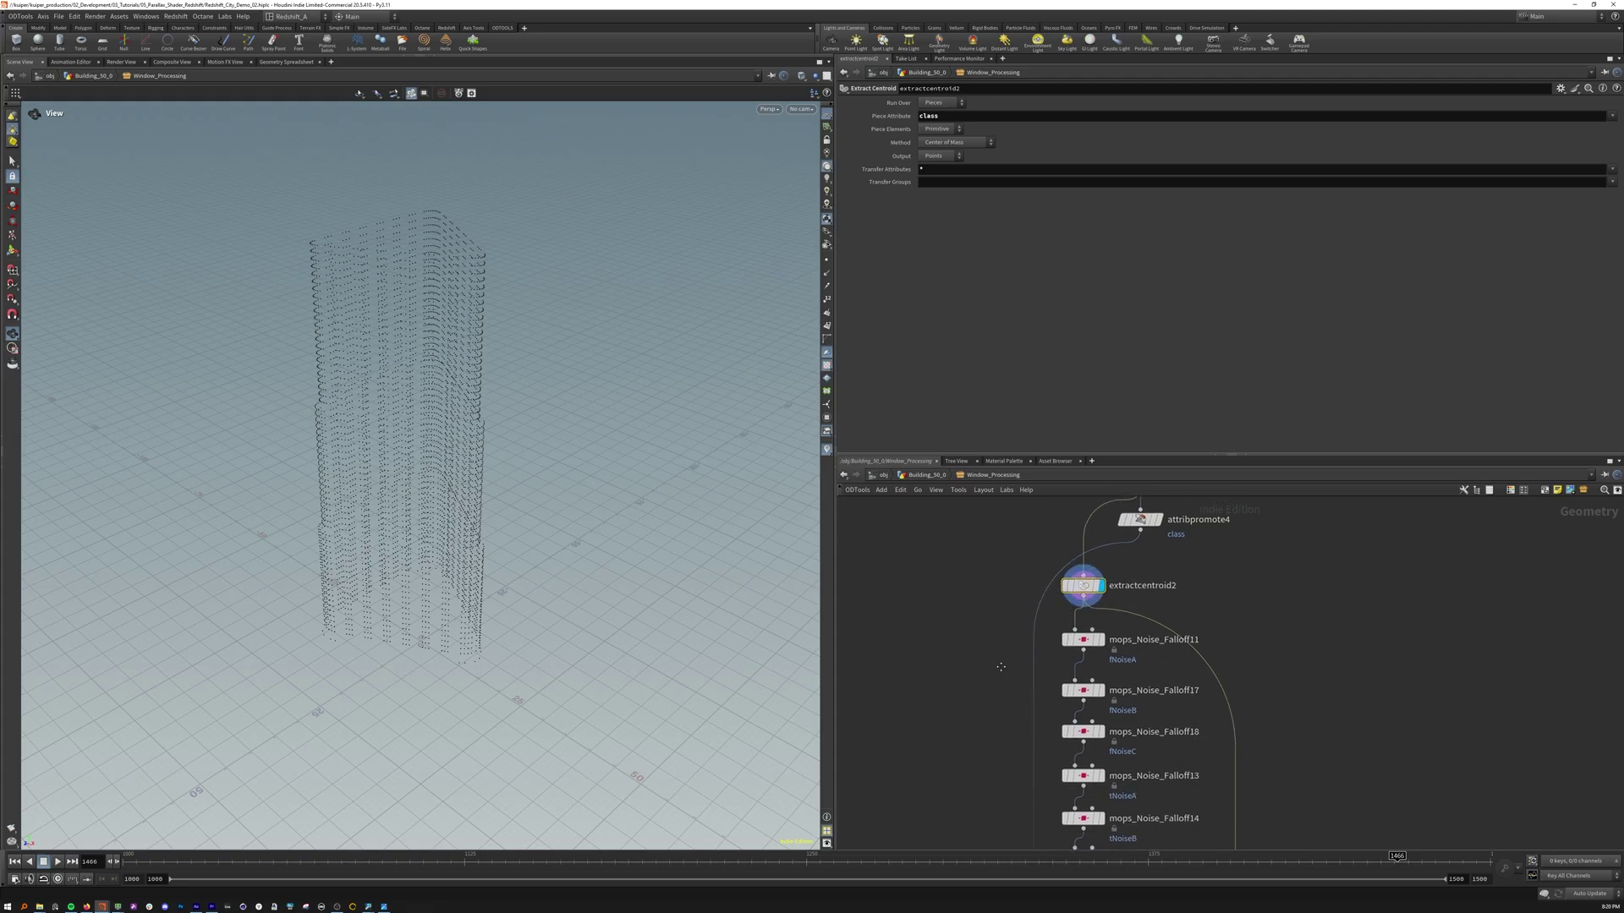
middle_drag(994, 636, 994, 620)
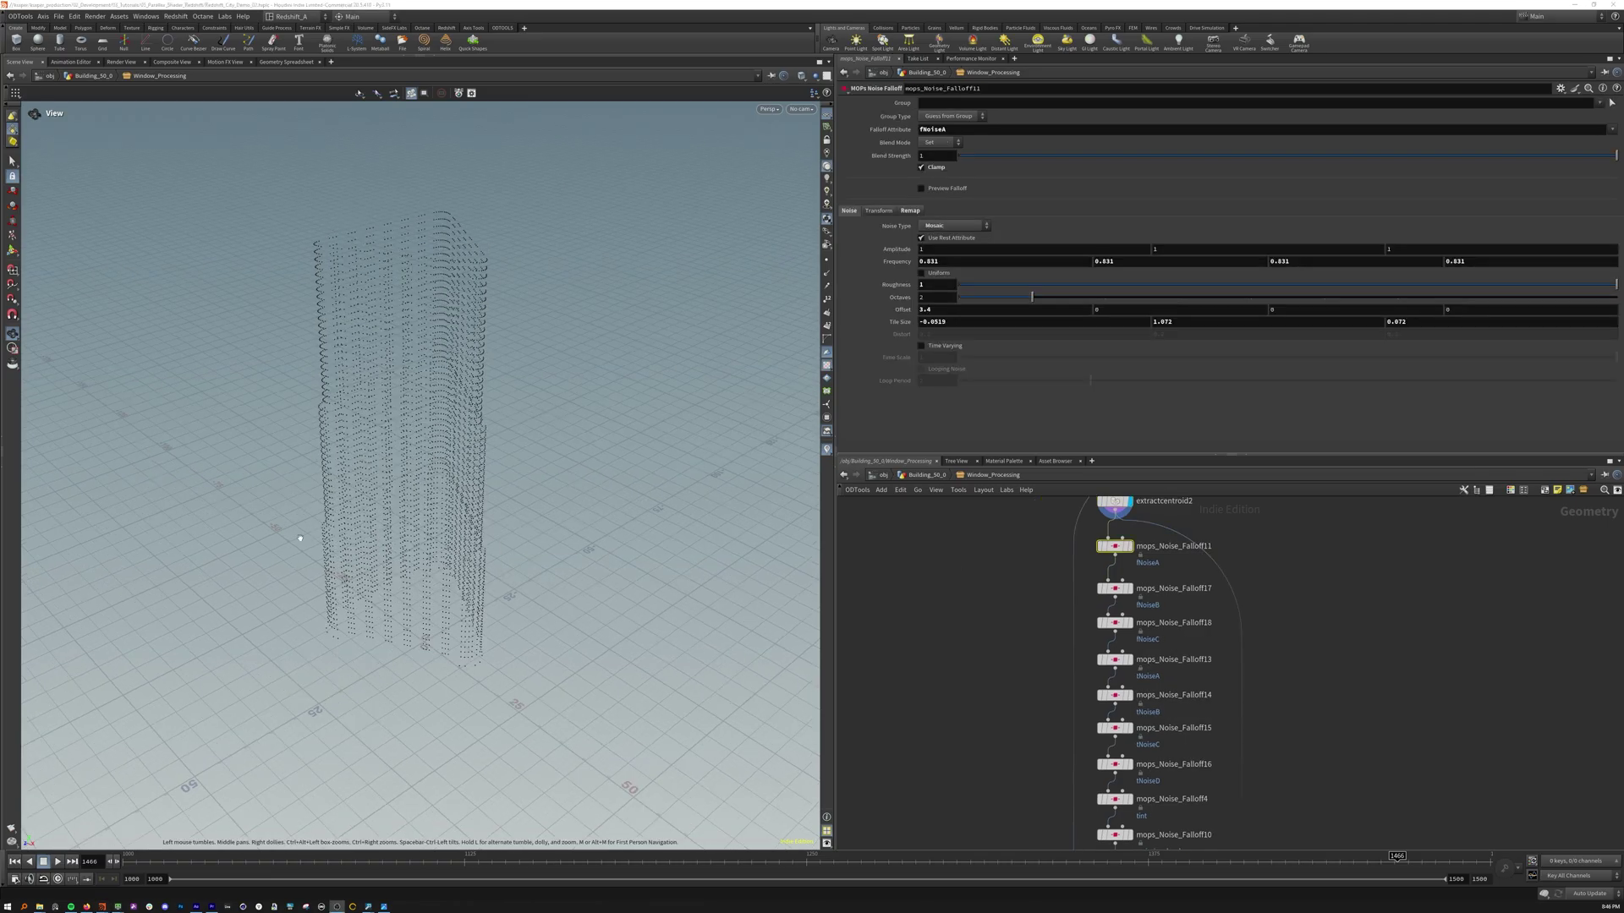
Set the viewport's color scheme to Dark and turn off the ortho grid in the display options
mouse_move(1116, 548)
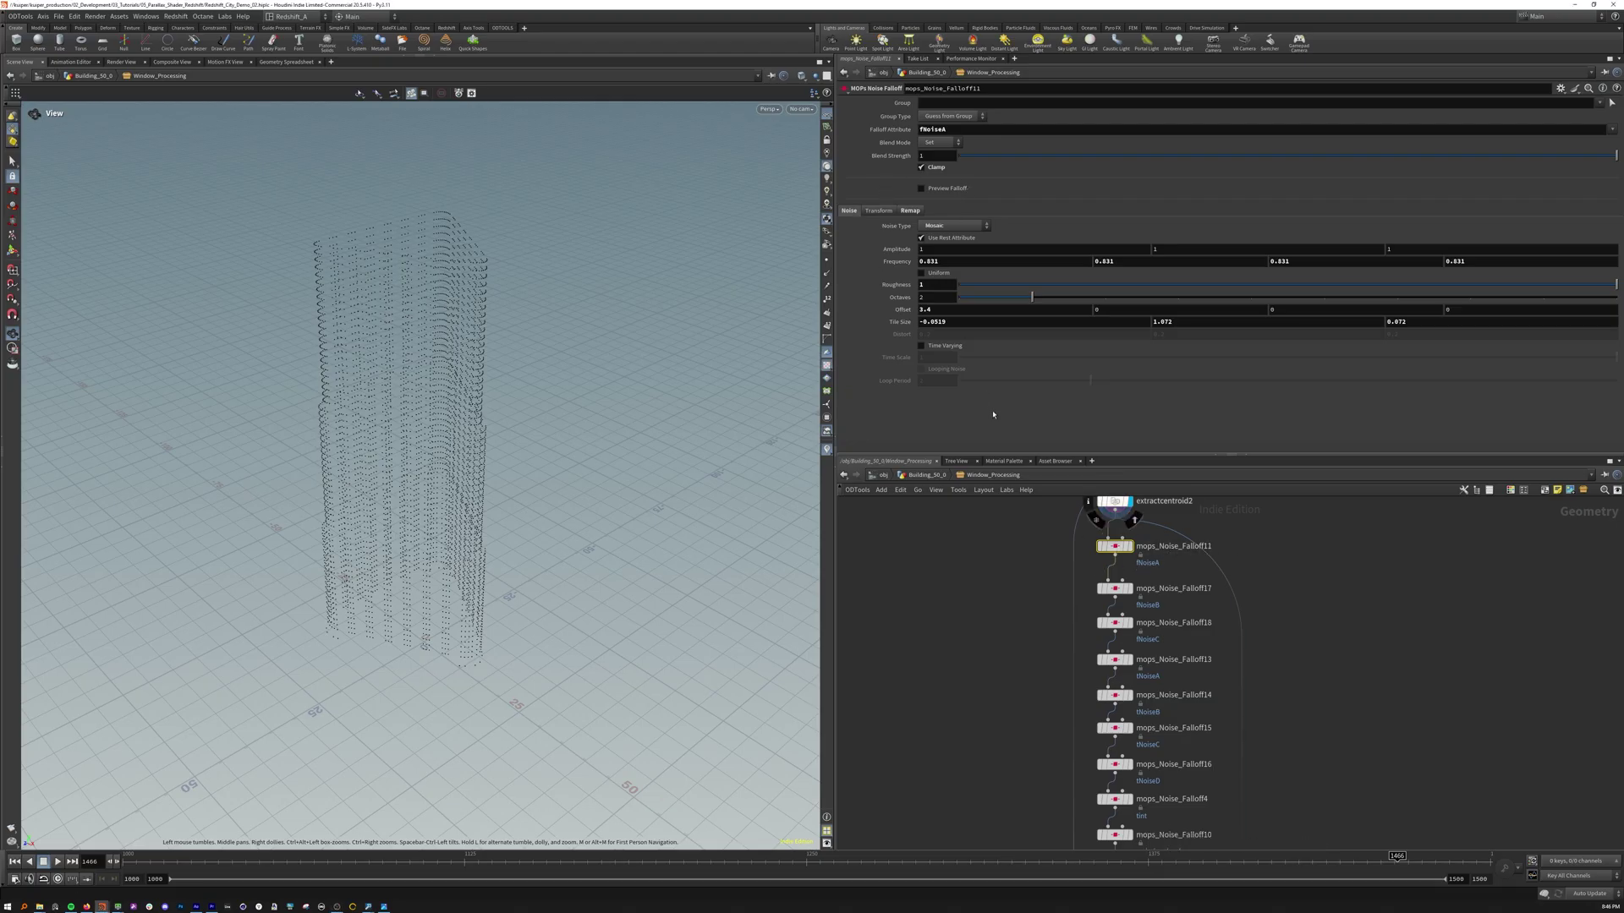
key(d)
click(272, 430)
click(275, 446)
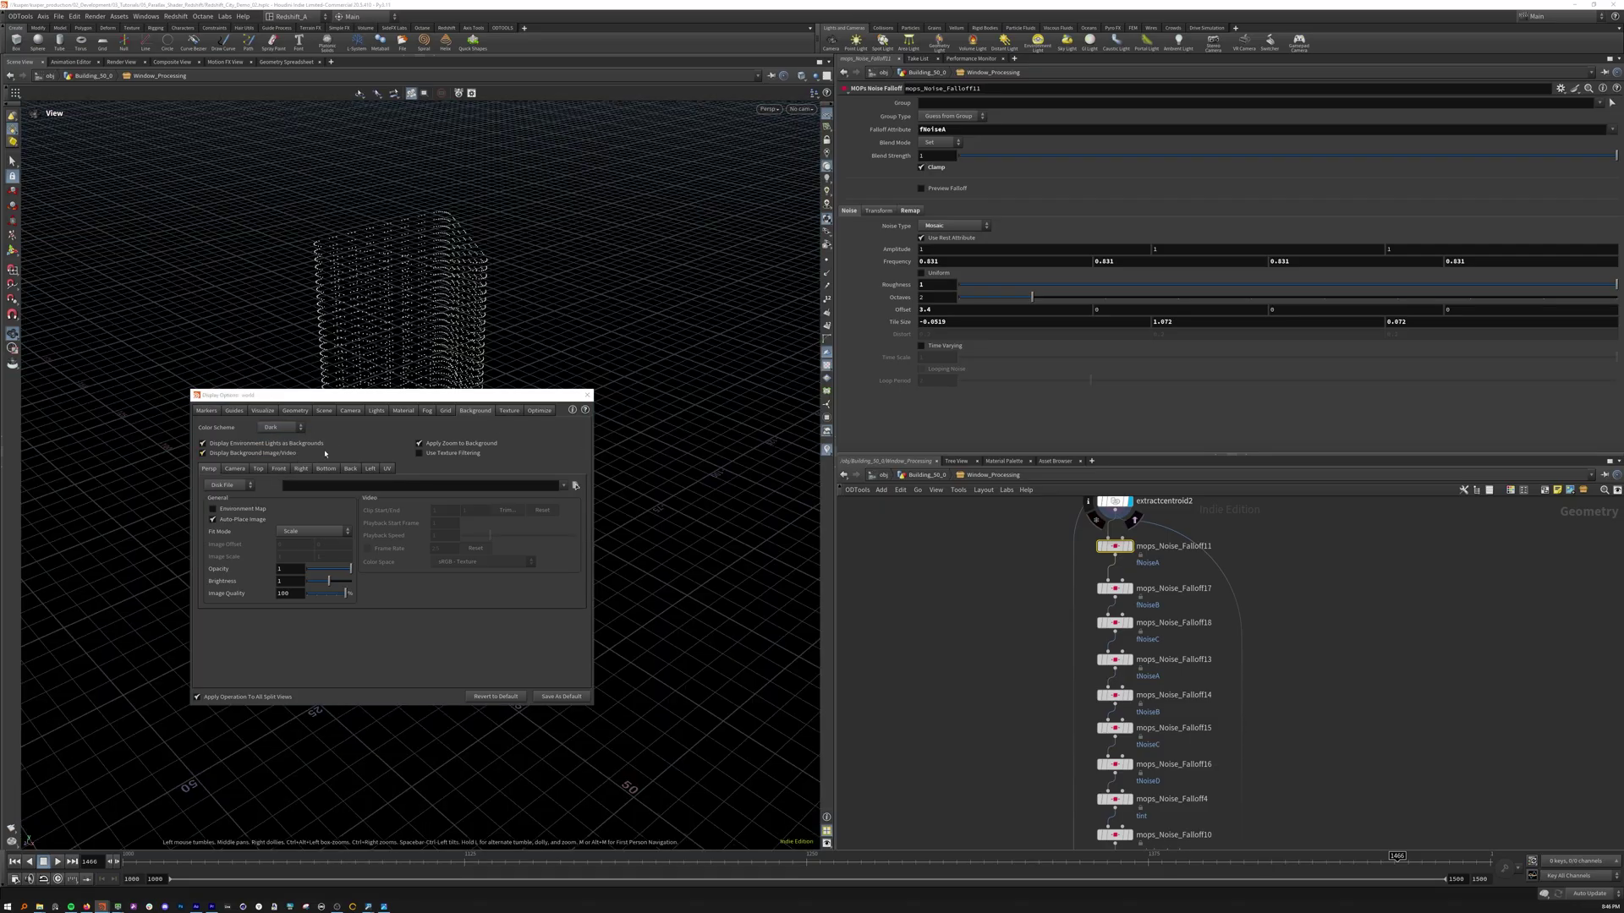
click(445, 411)
click(207, 437)
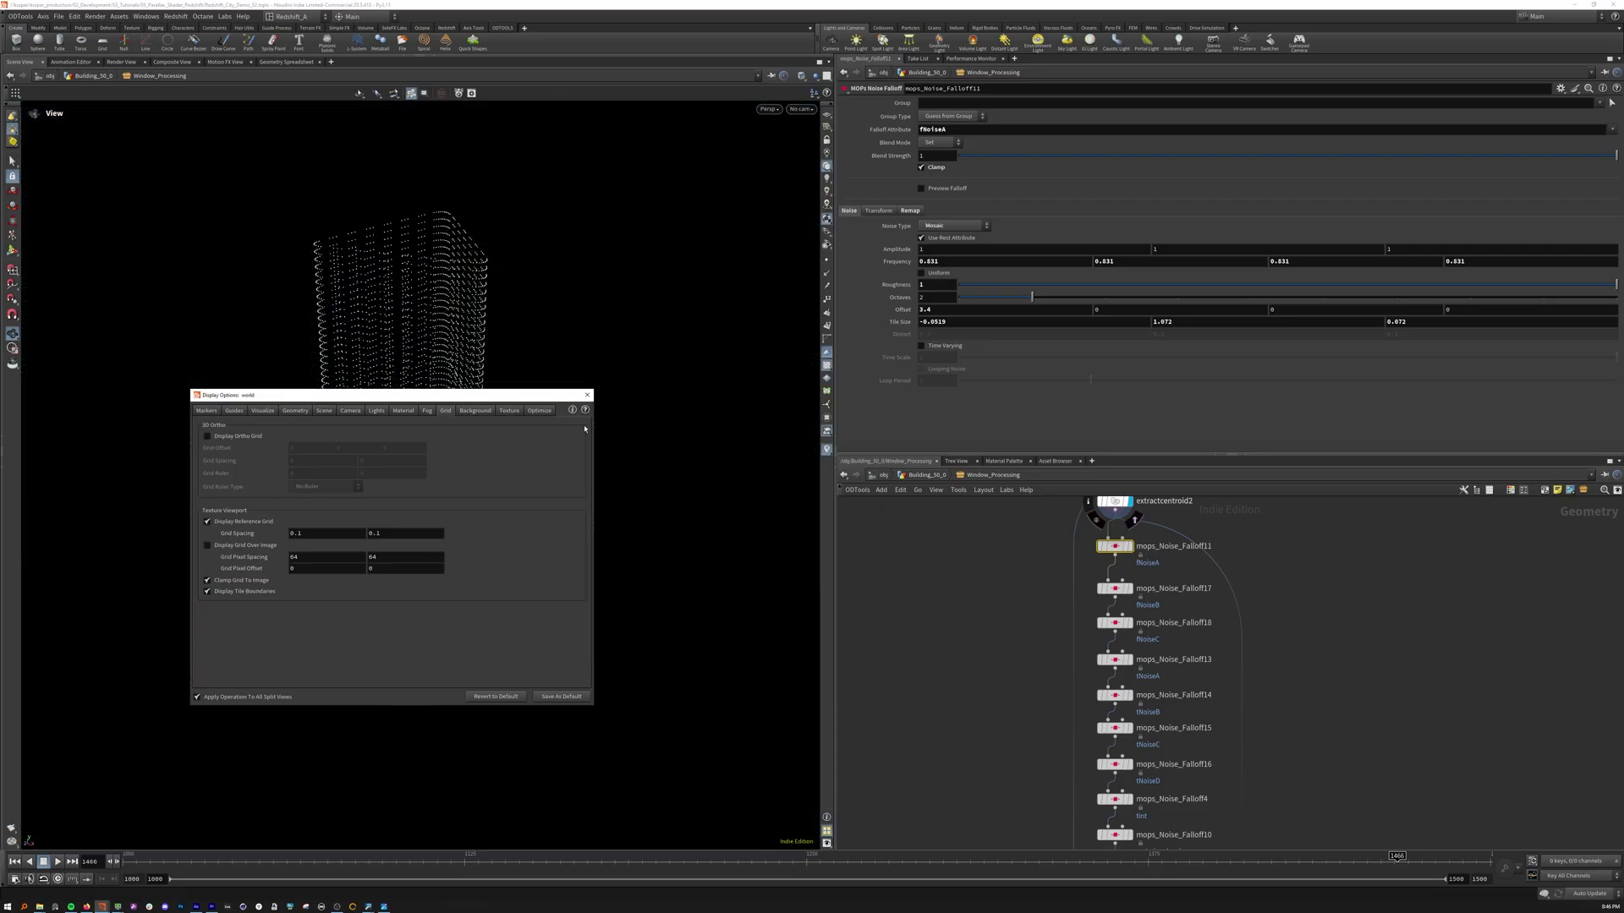
click(587, 395)
Display mops_Noise_Falloff12 and inspect the point attributes listed in its node info
drag(383, 483, 402, 547)
scroll(1190, 672, down, 5)
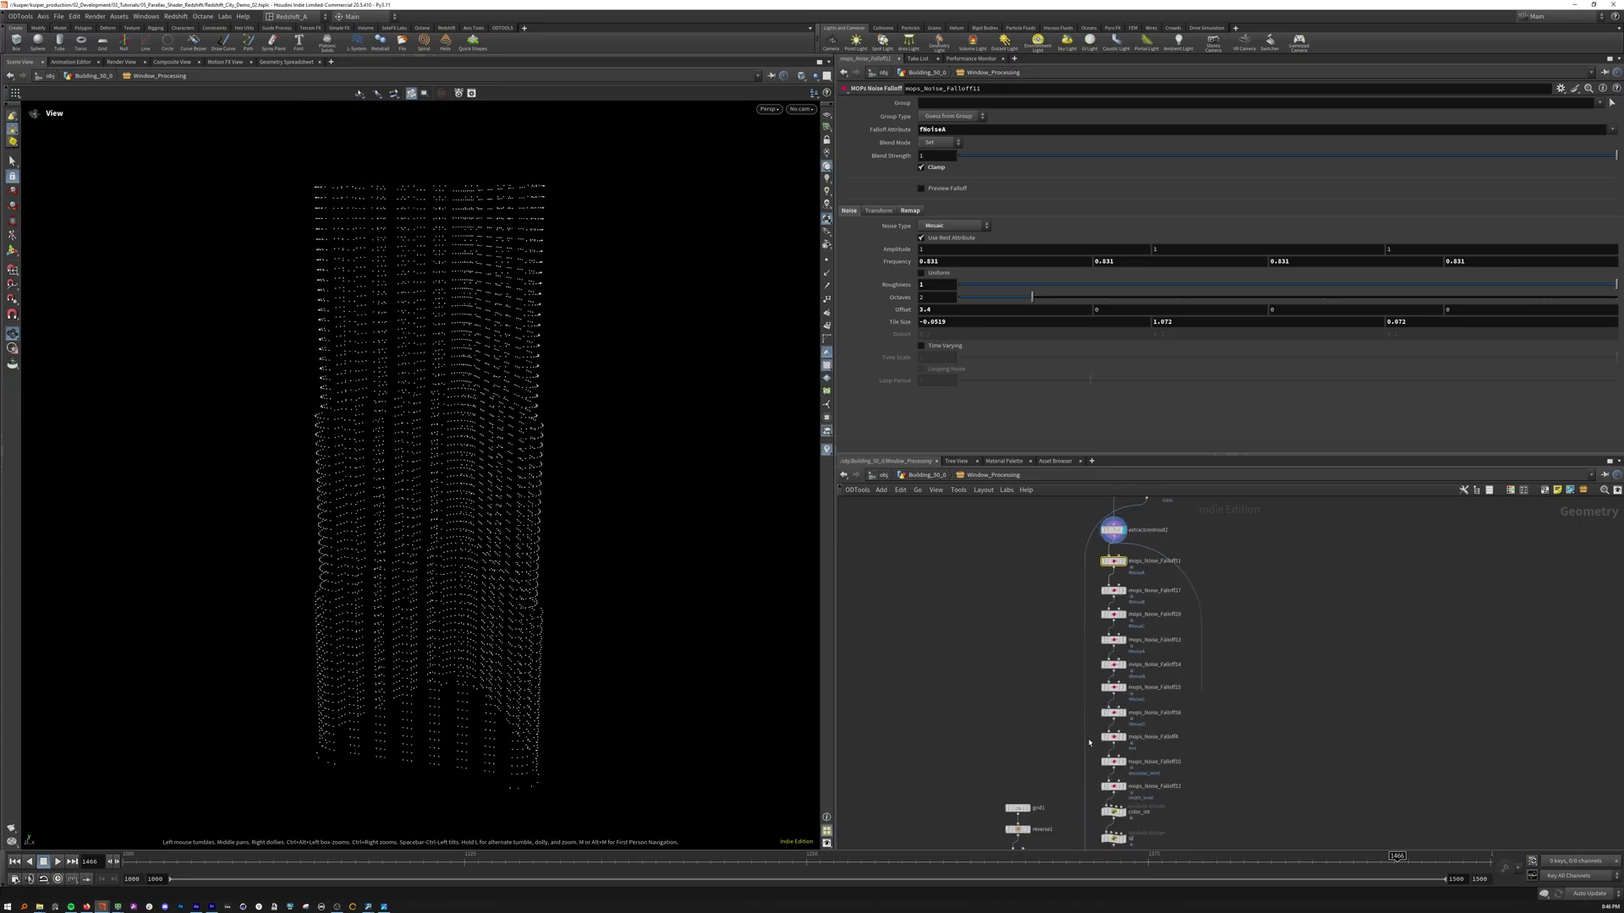
click(1071, 726)
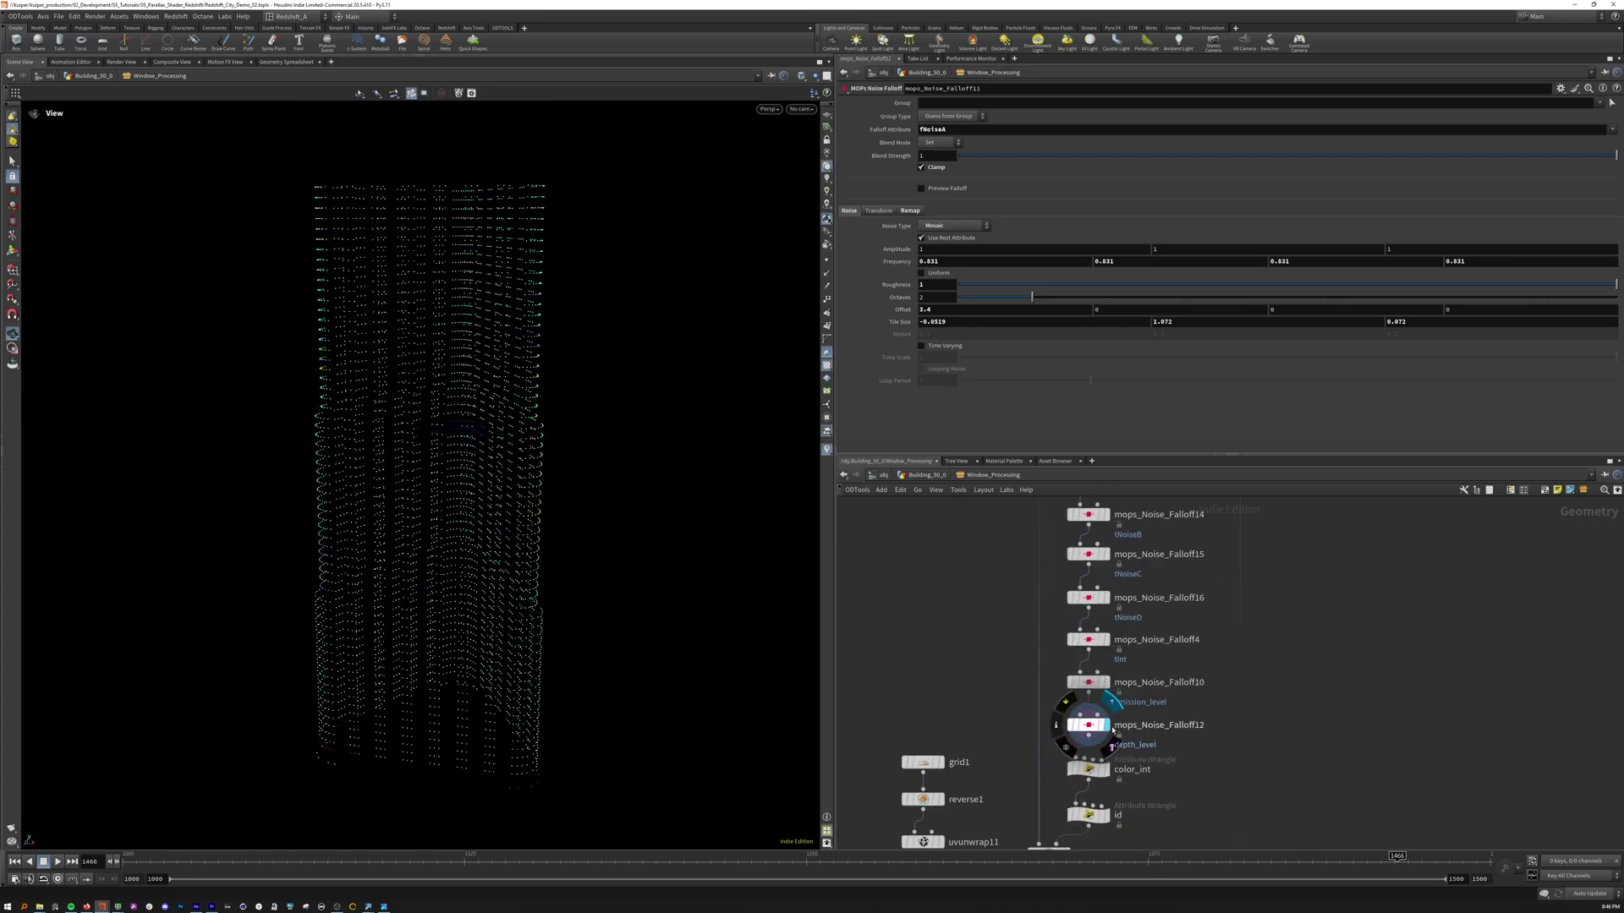
click(1055, 725)
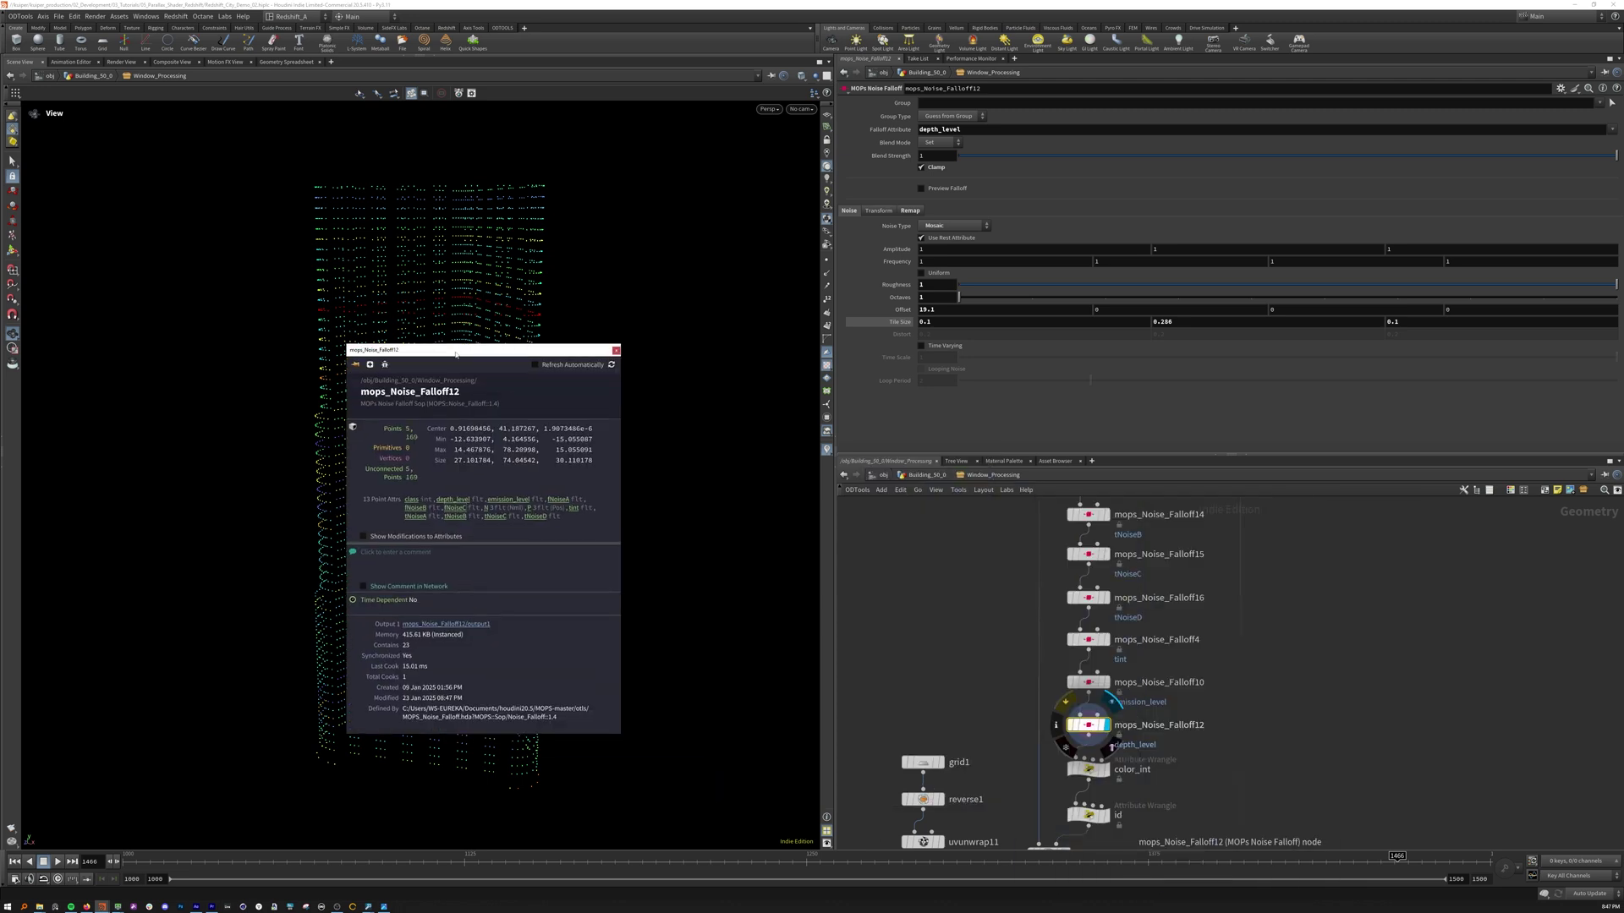
Read the VEX code in the color_int and id wrangles, displaying each node in turn
click(1090, 769)
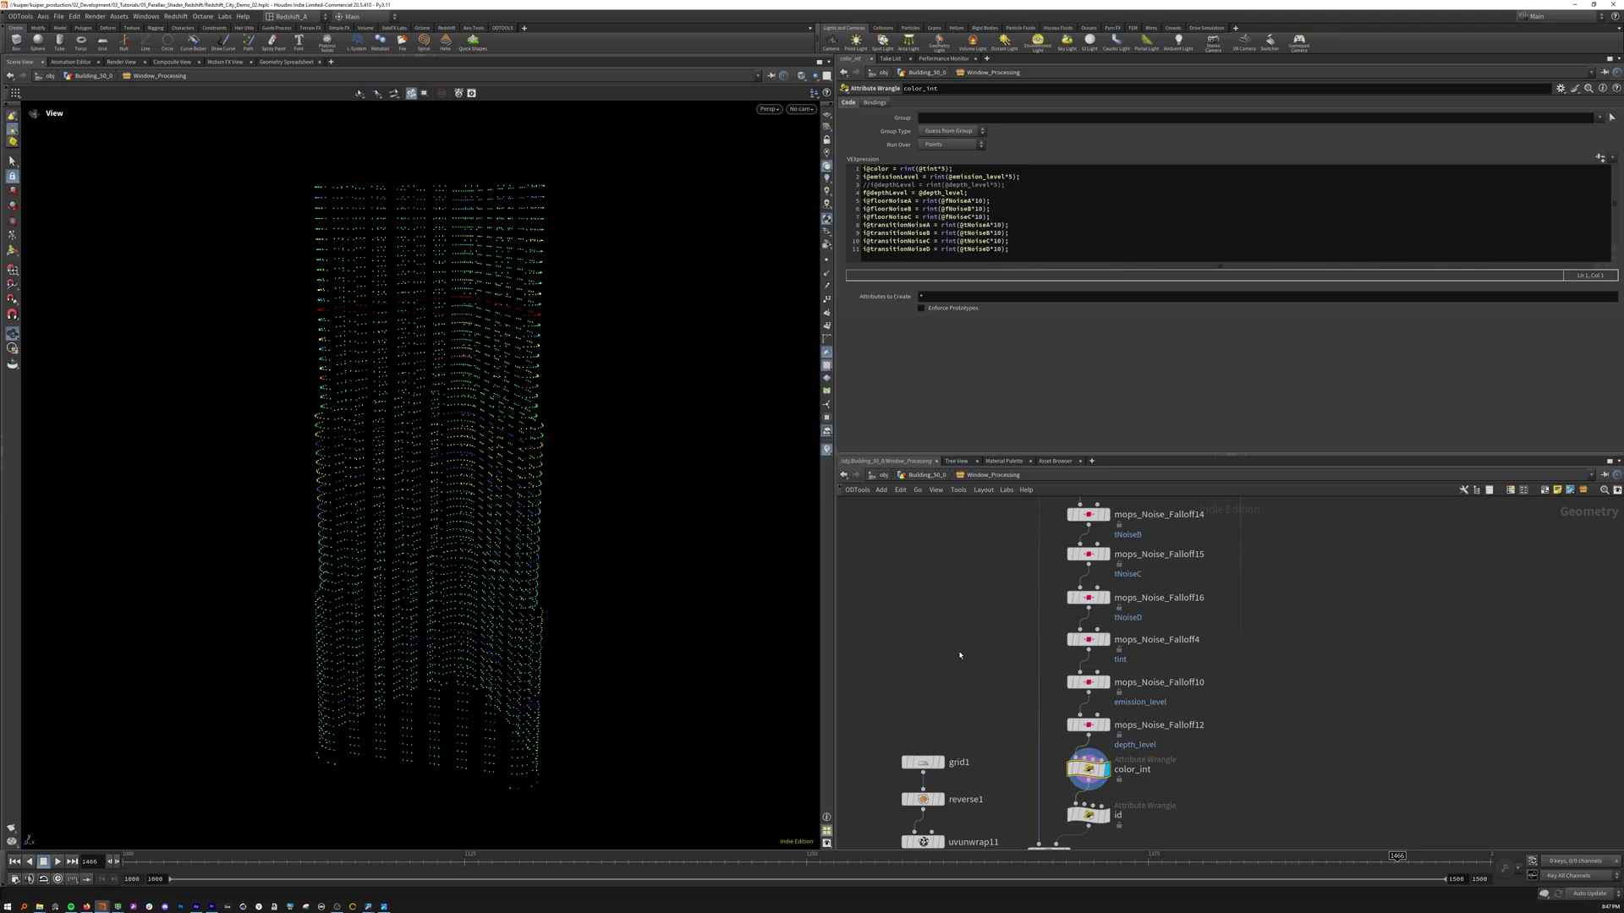
middle_drag(1019, 779, 1028, 641)
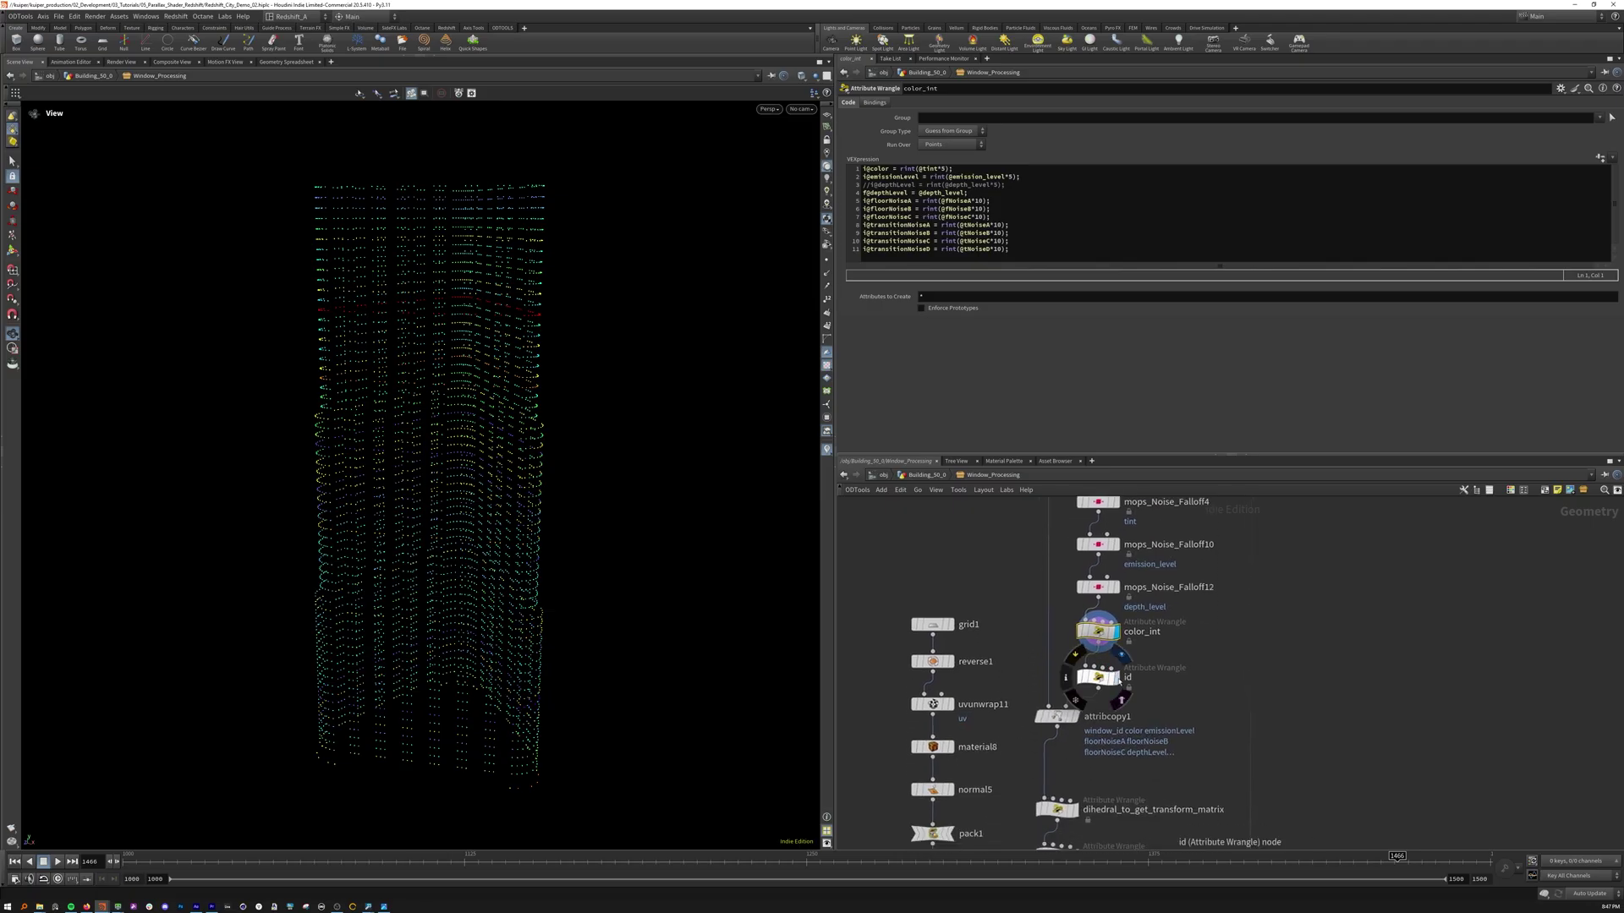
click(1100, 679)
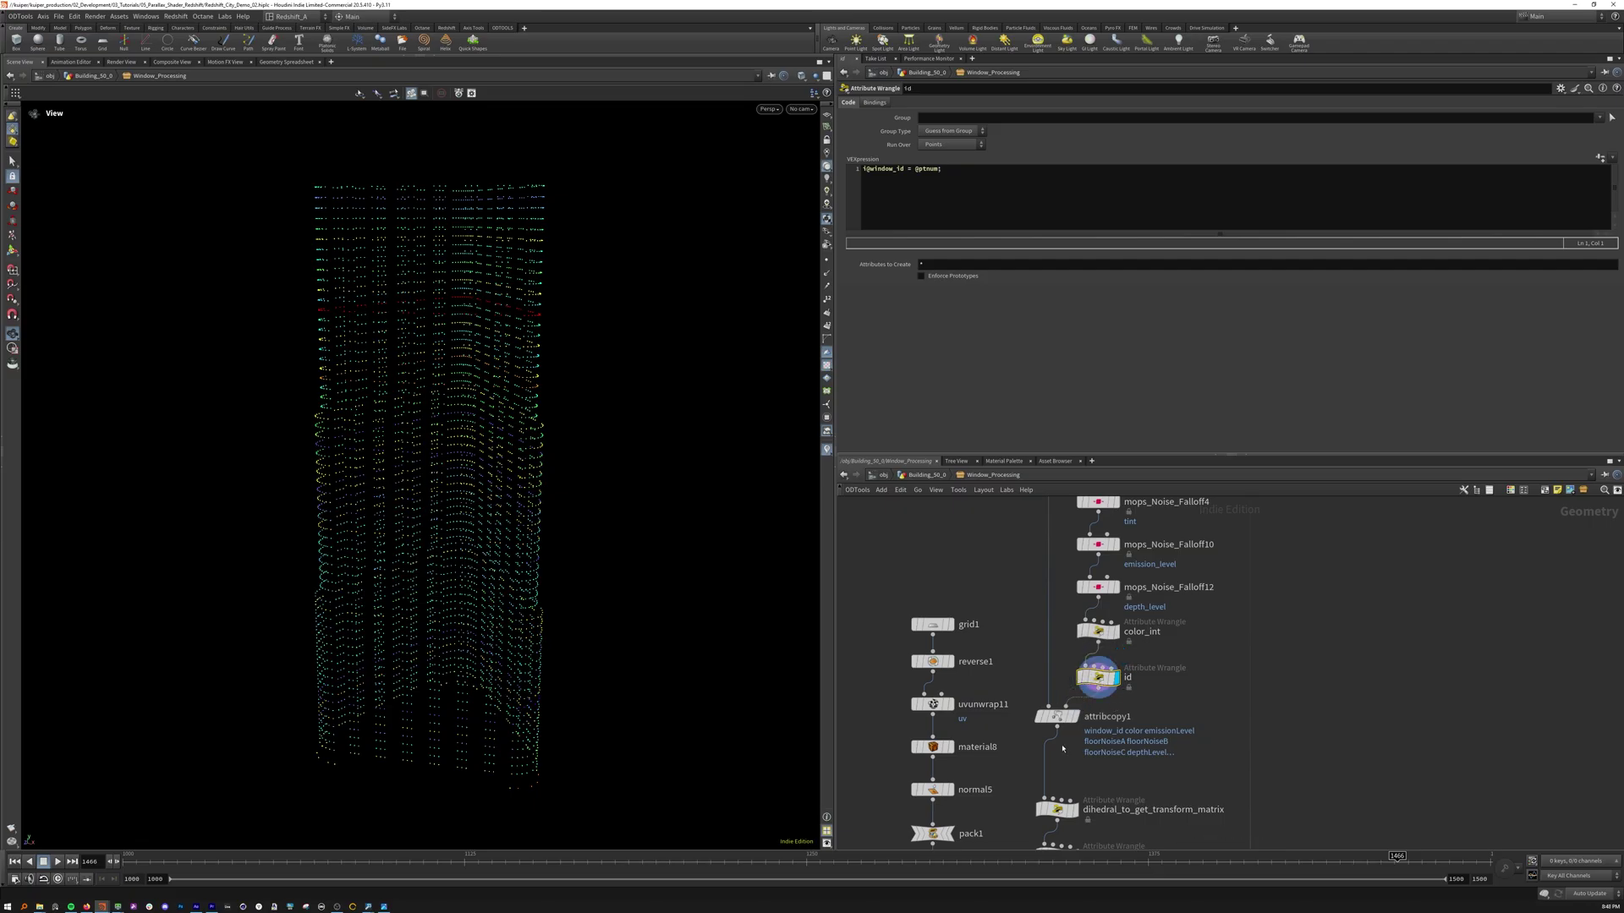
Display attribcopy1 and check the attributes copied onto the window geometry in its parameters and node info
click(1082, 692)
click(1057, 718)
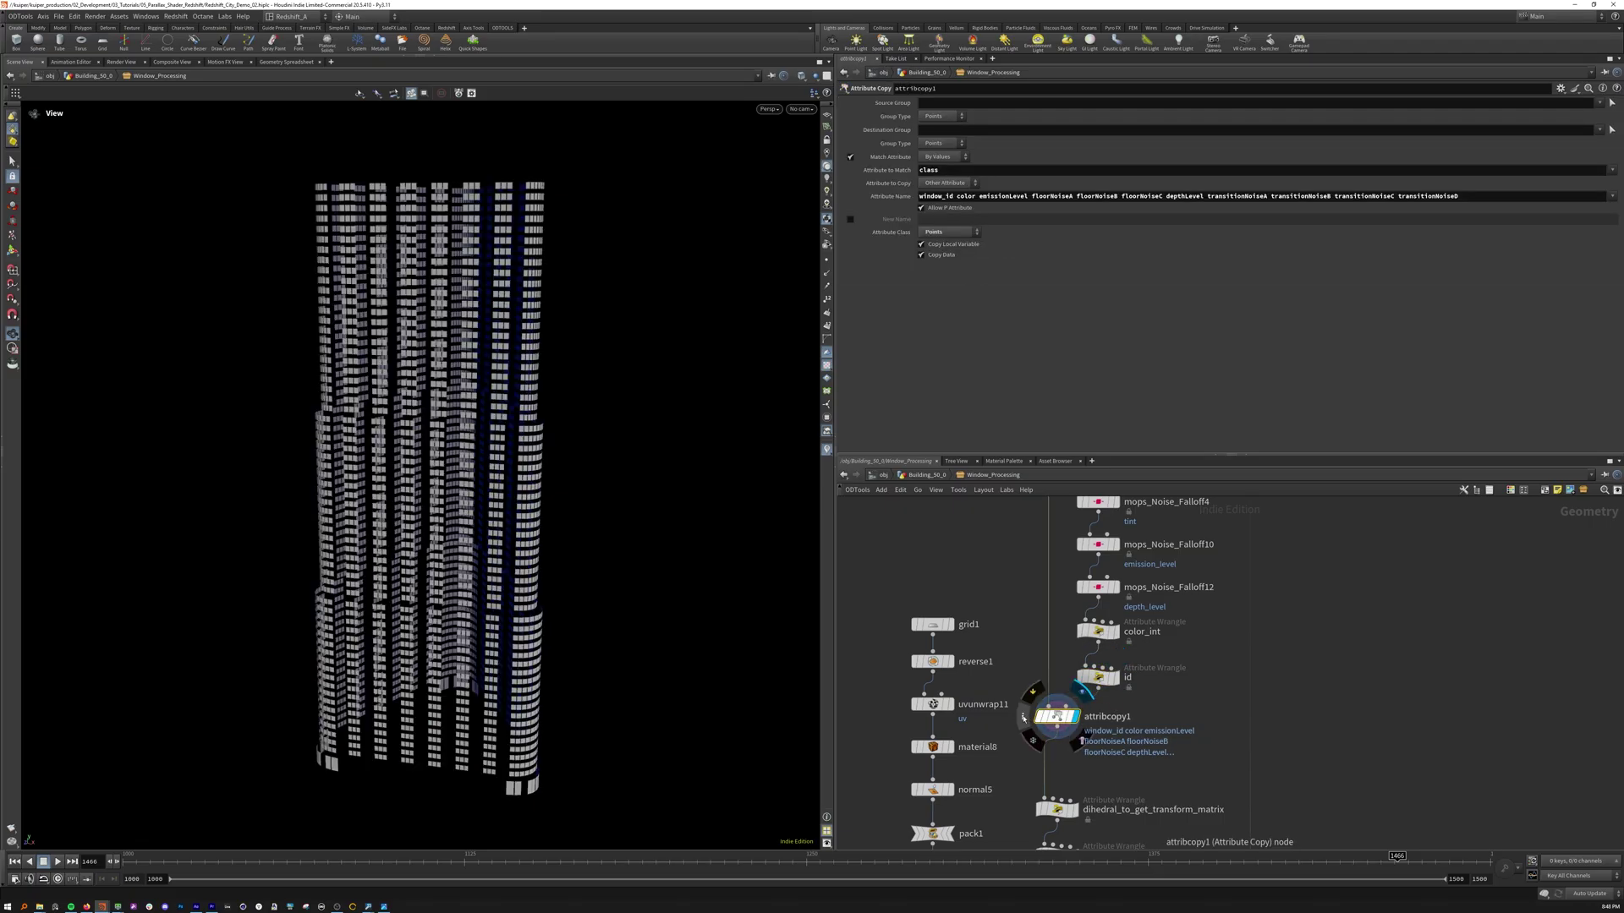
click(1024, 718)
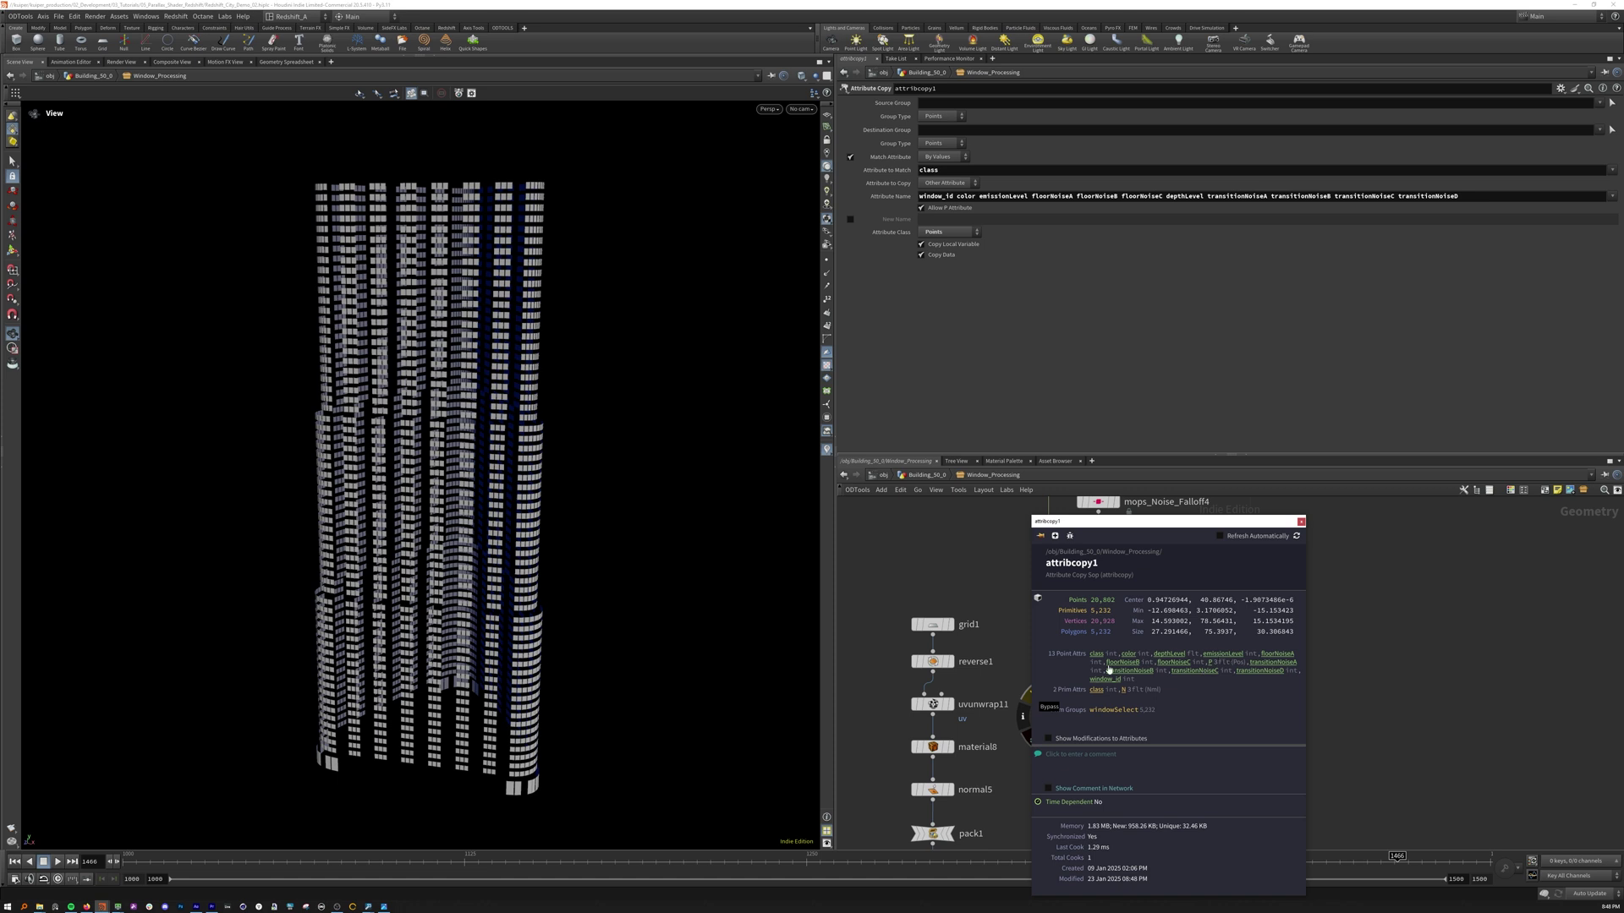
click(1301, 522)
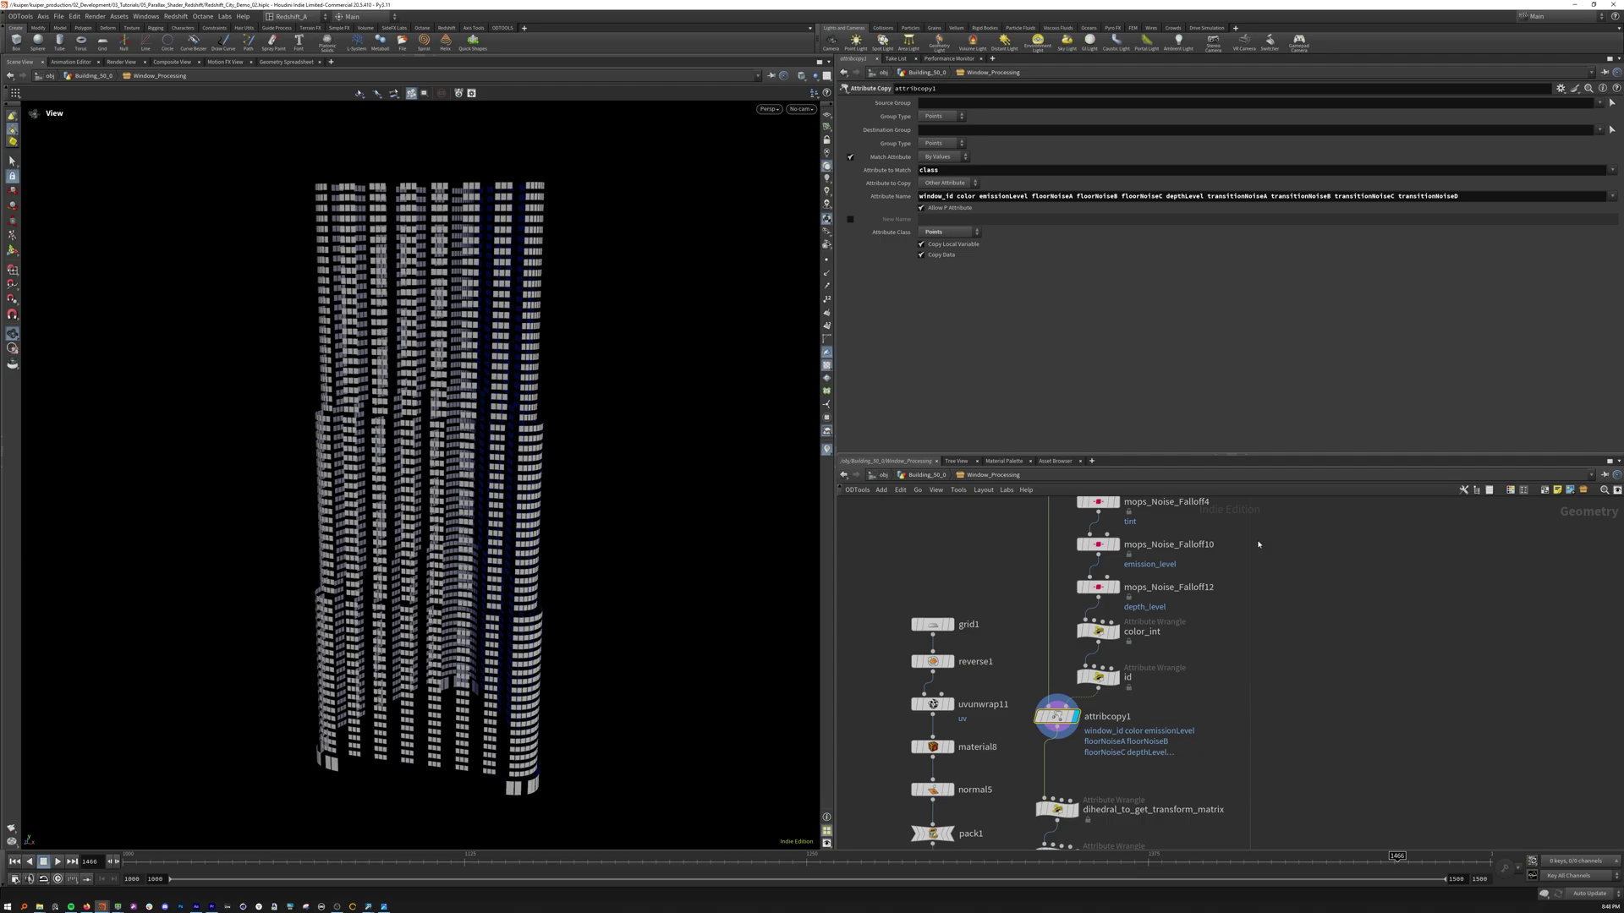
Turn the viewport's ortho grid display back on and reframe the building
key(d)
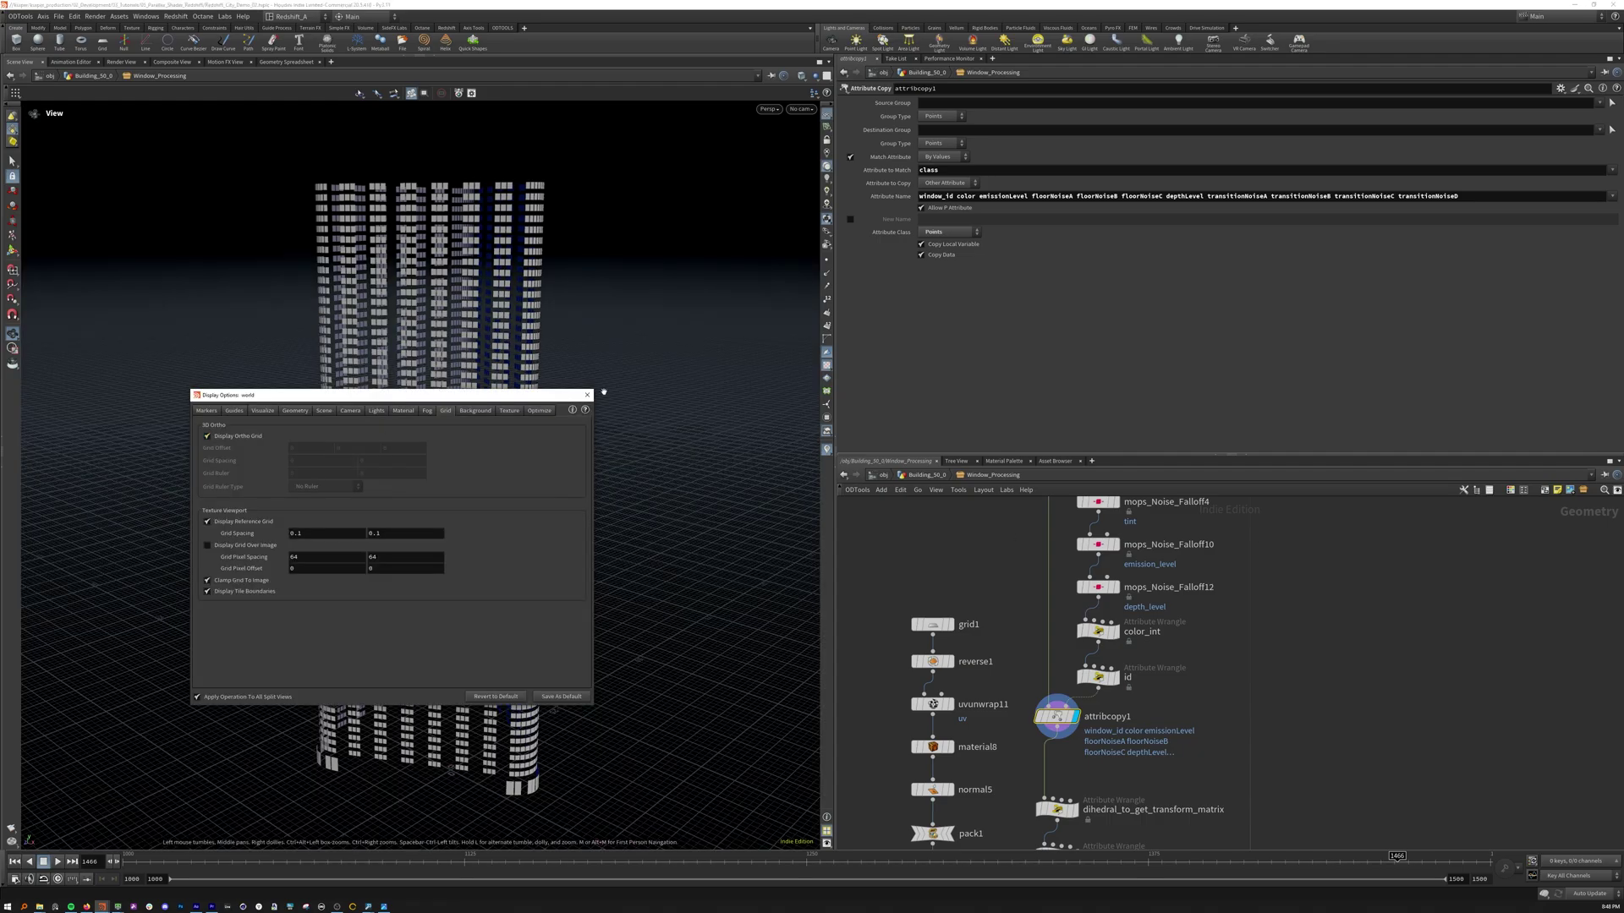
click(588, 395)
middle_drag(431, 654, 449, 581)
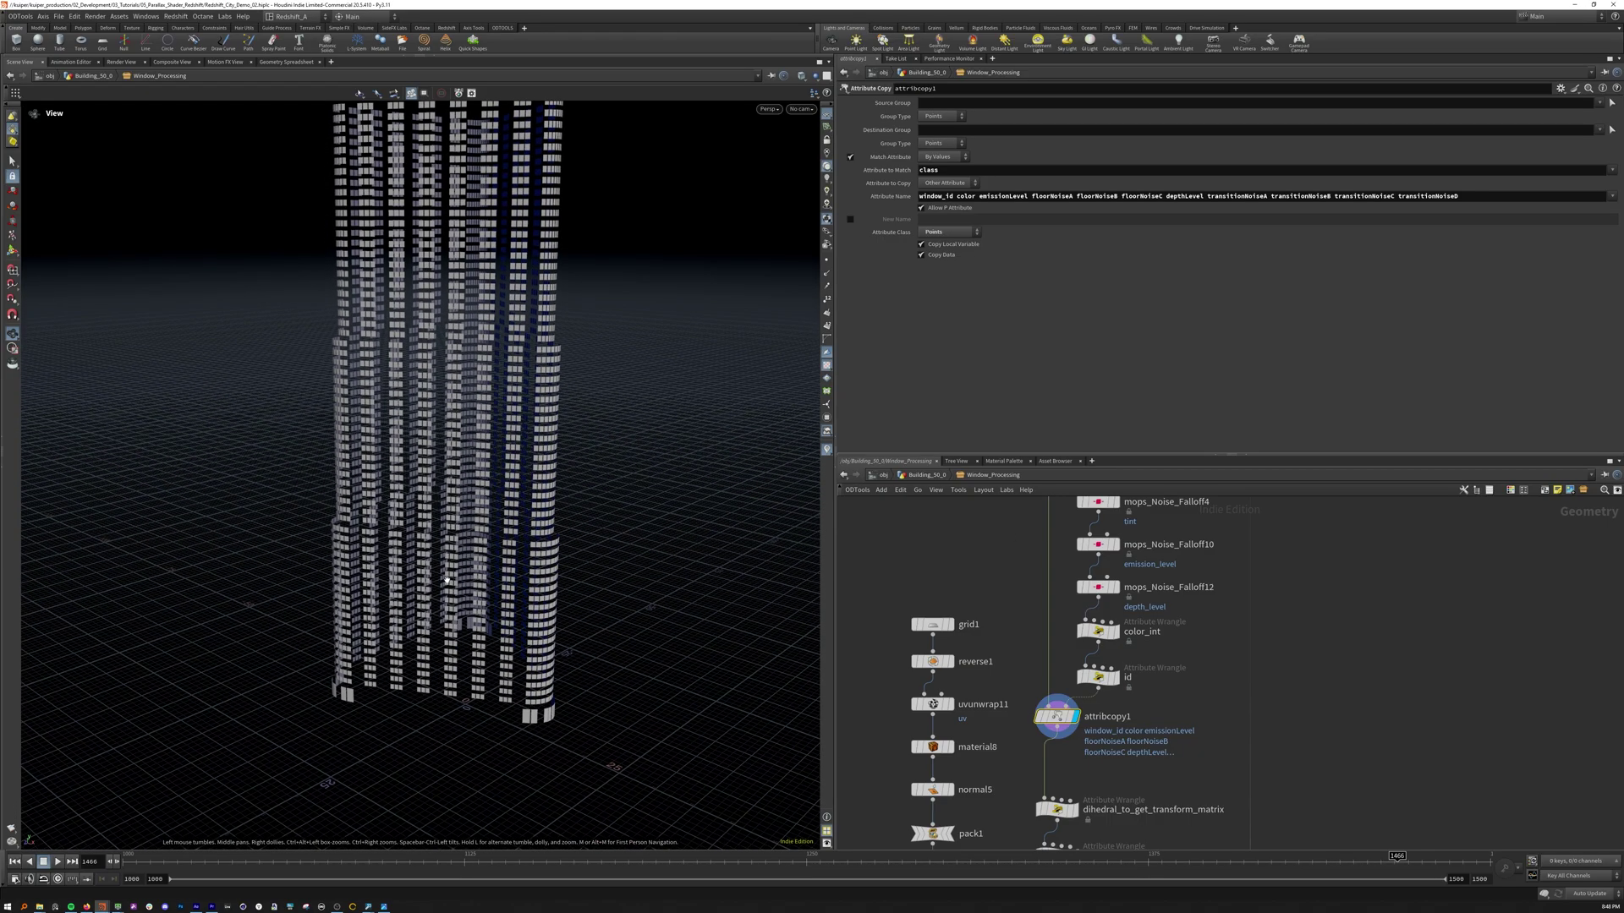
Review the dihedral_to_get_transform_matrix and transform_prims wrangles, and frame the windows moved to the origin
middle_drag(1070, 814, 1072, 709)
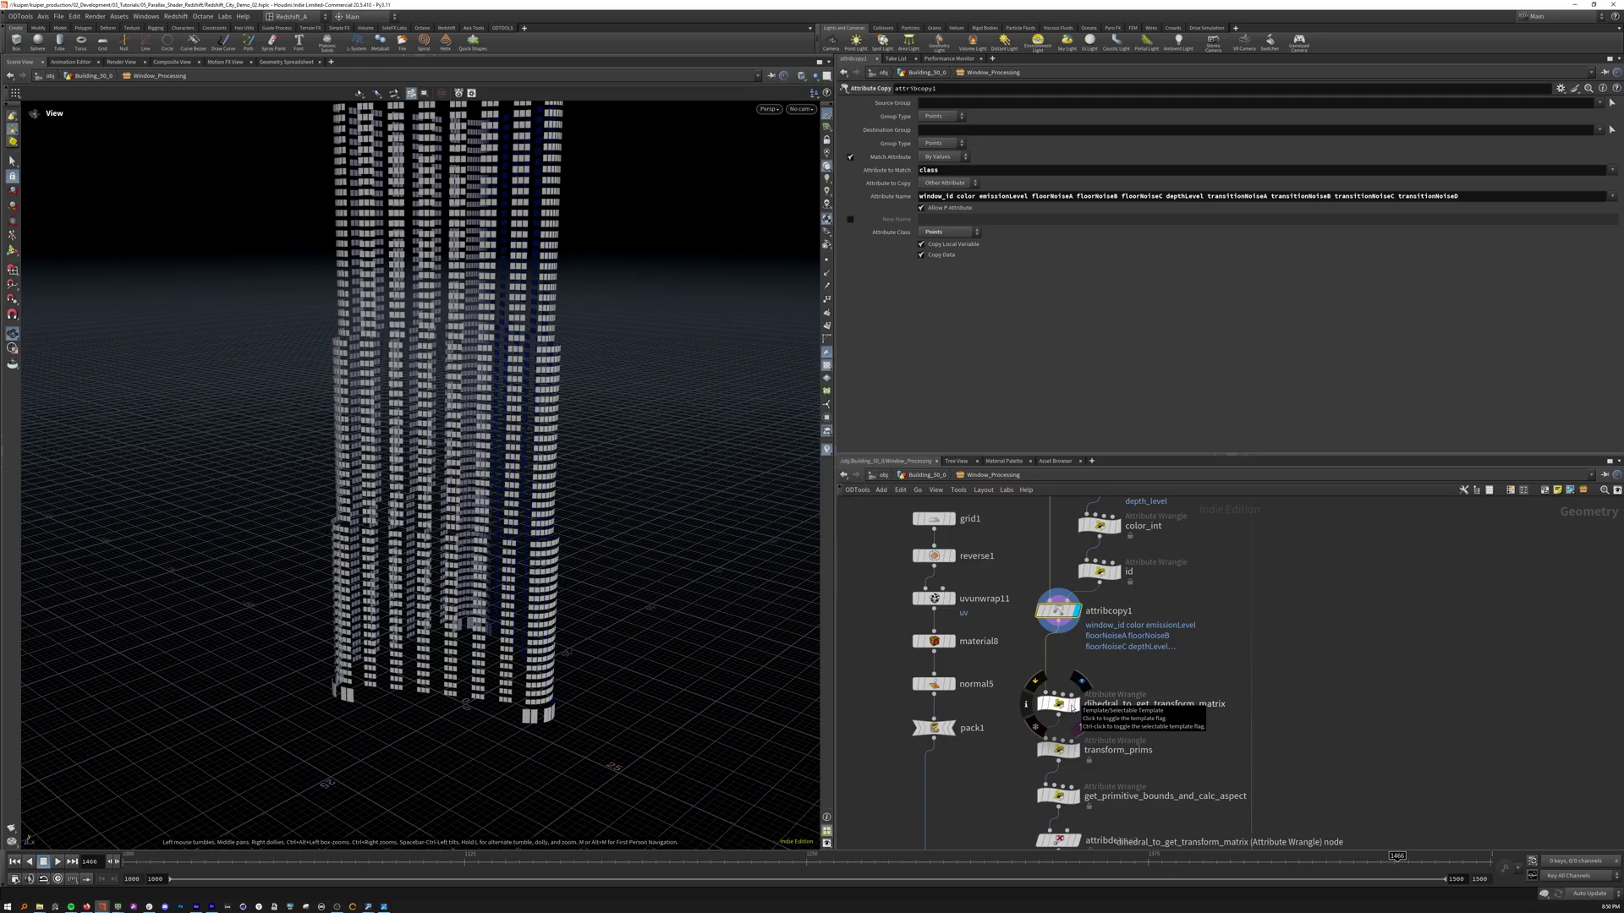
click(1057, 703)
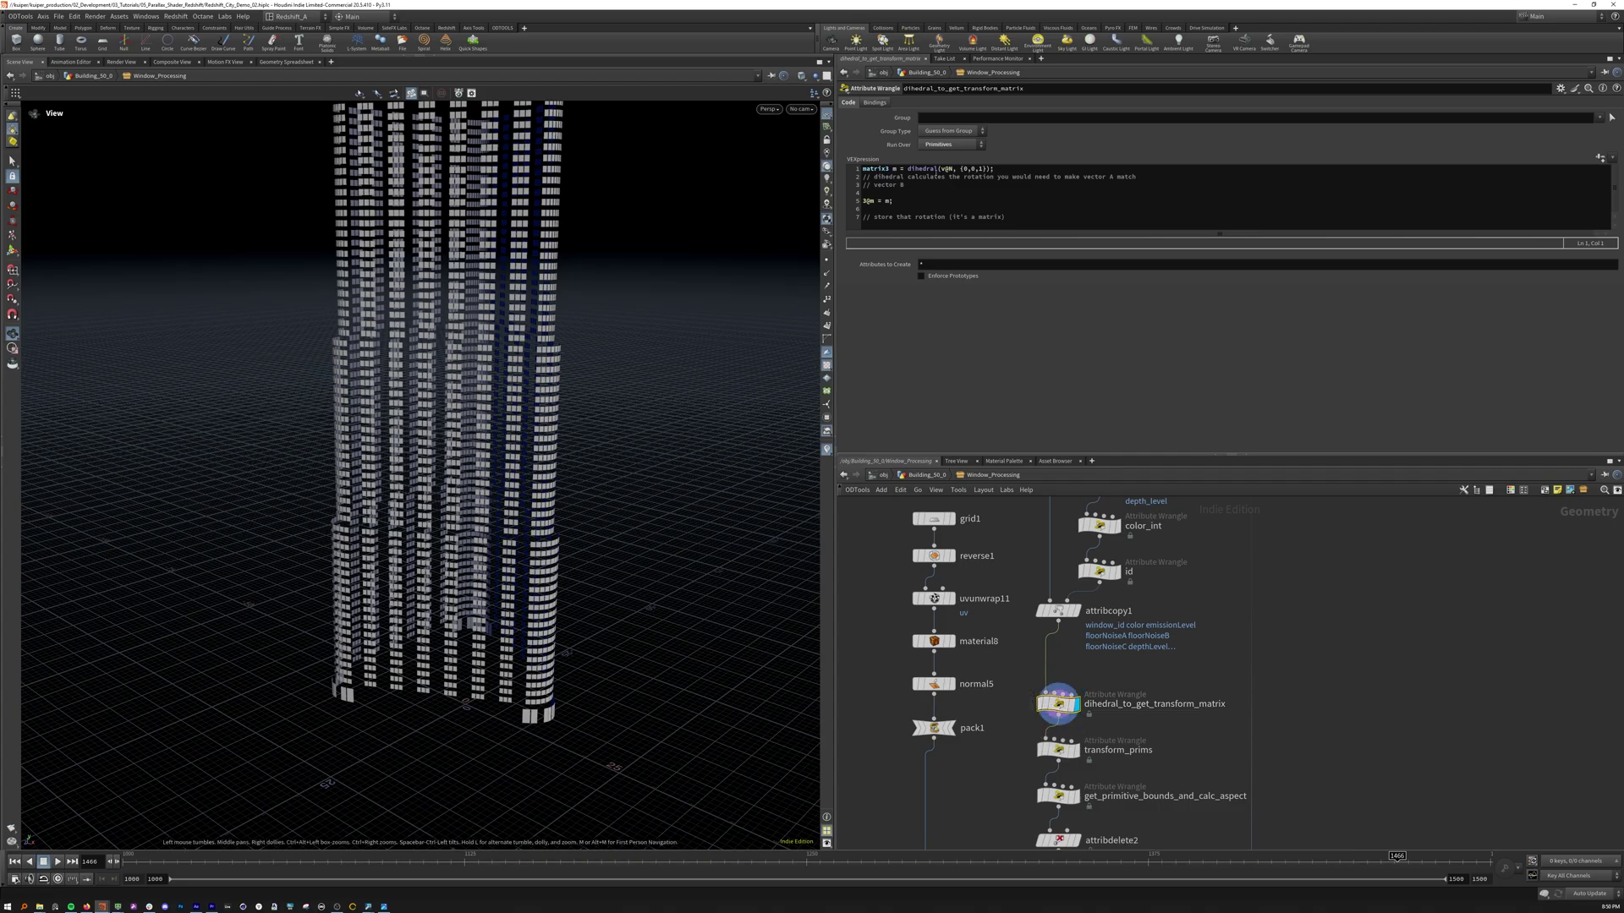
click(1082, 751)
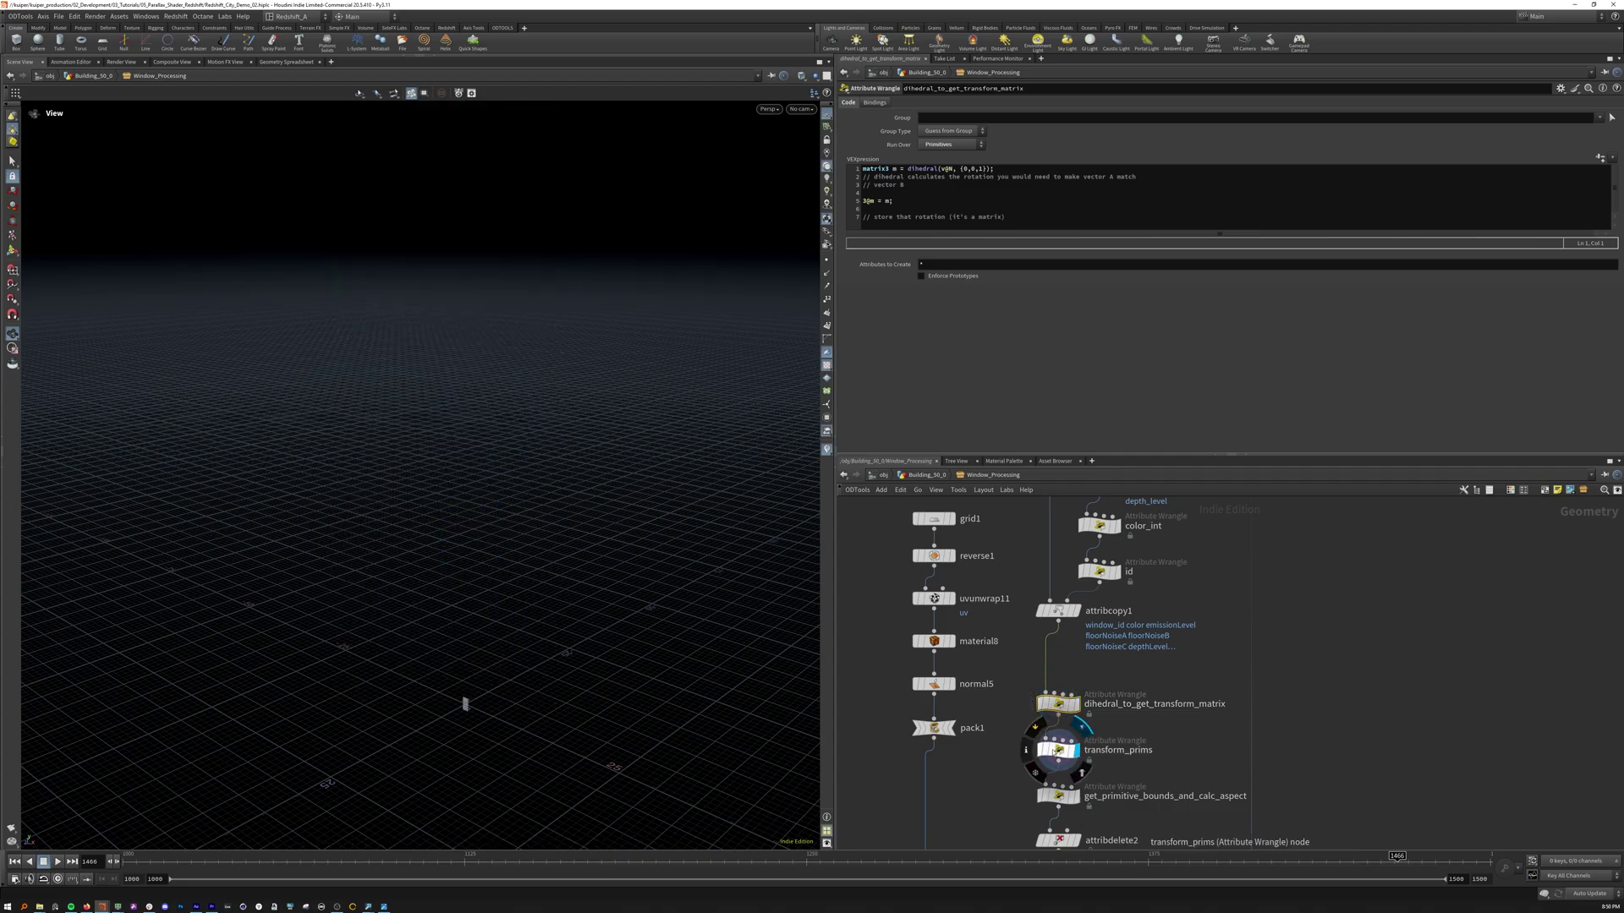
click(1057, 751)
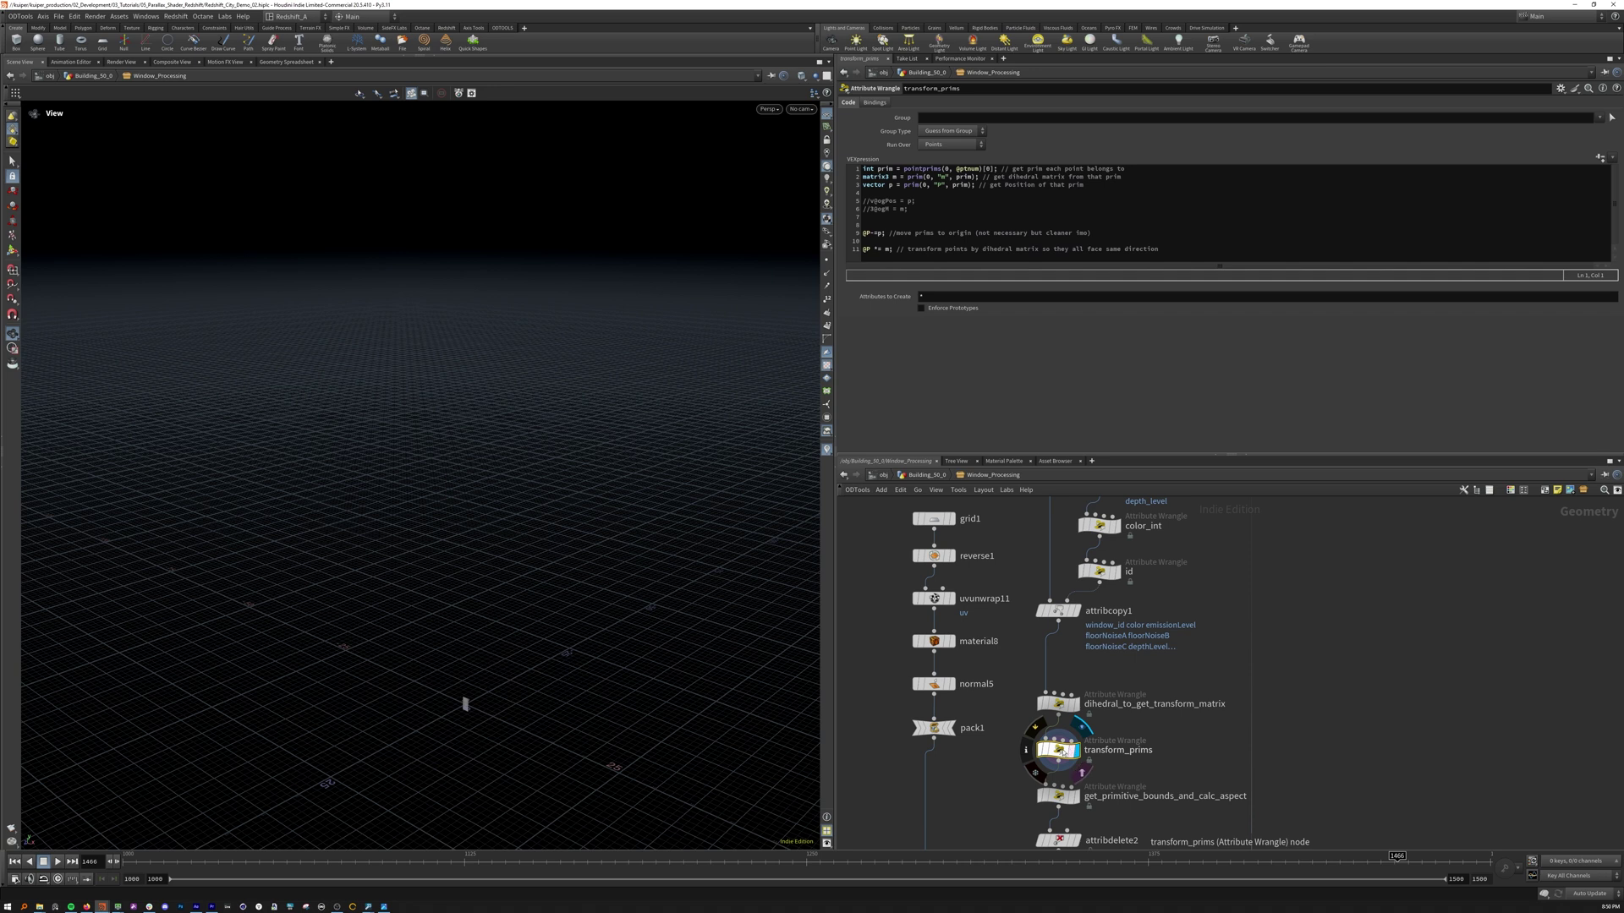
key(g)
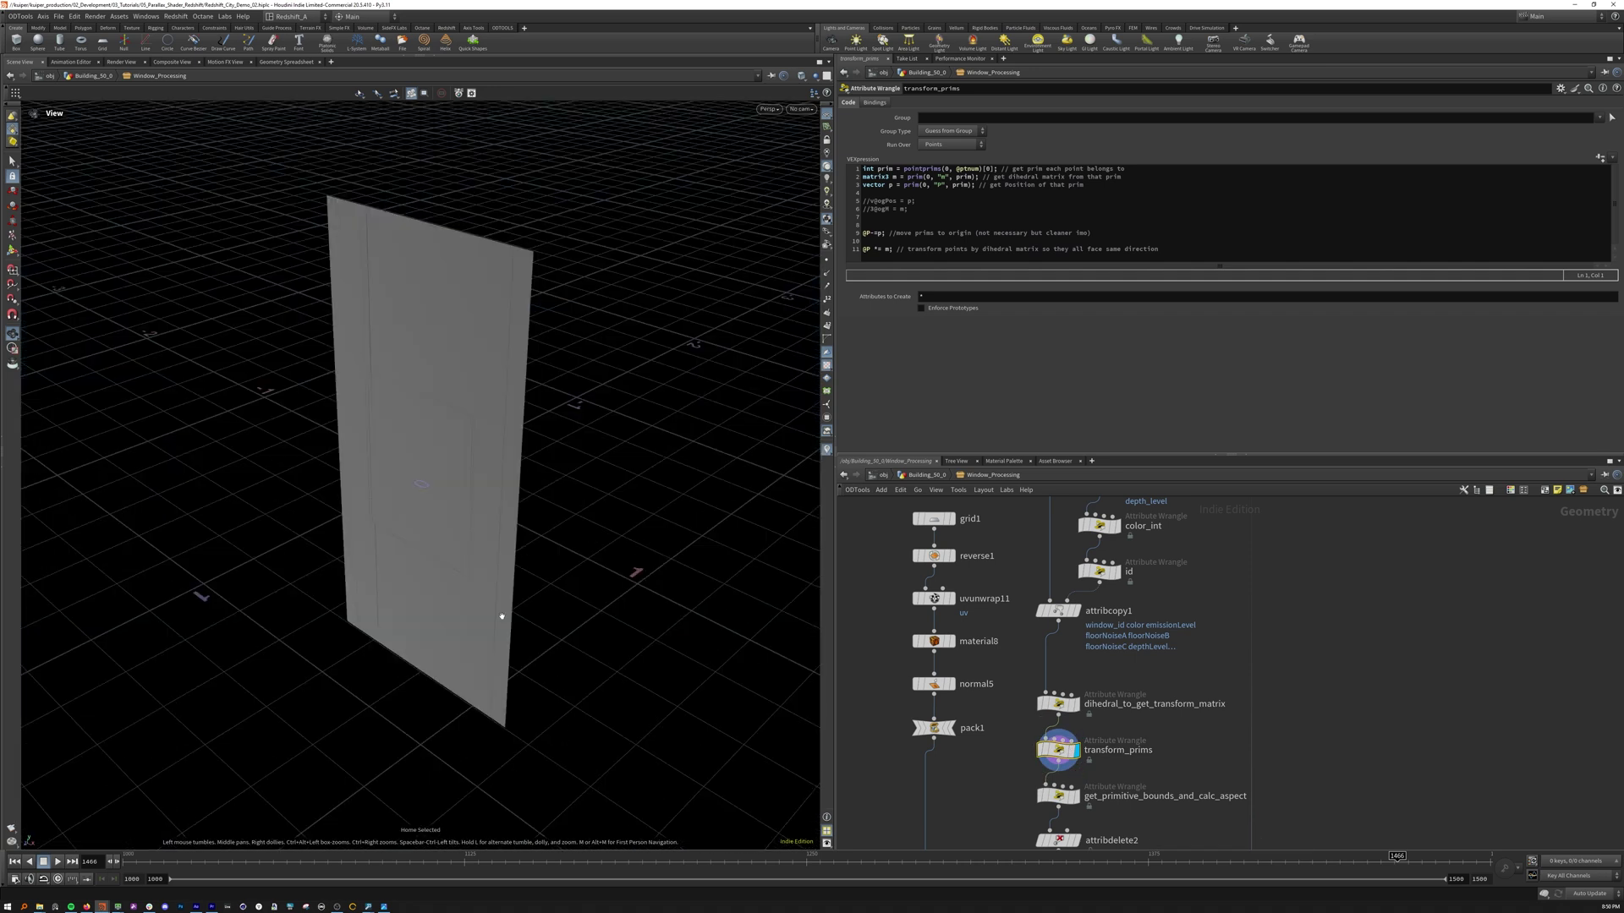
Display get_primitive_bounds_and_calc_aspect and review its aspect ratio code and node info
middle_drag(1063, 799, 1070, 762)
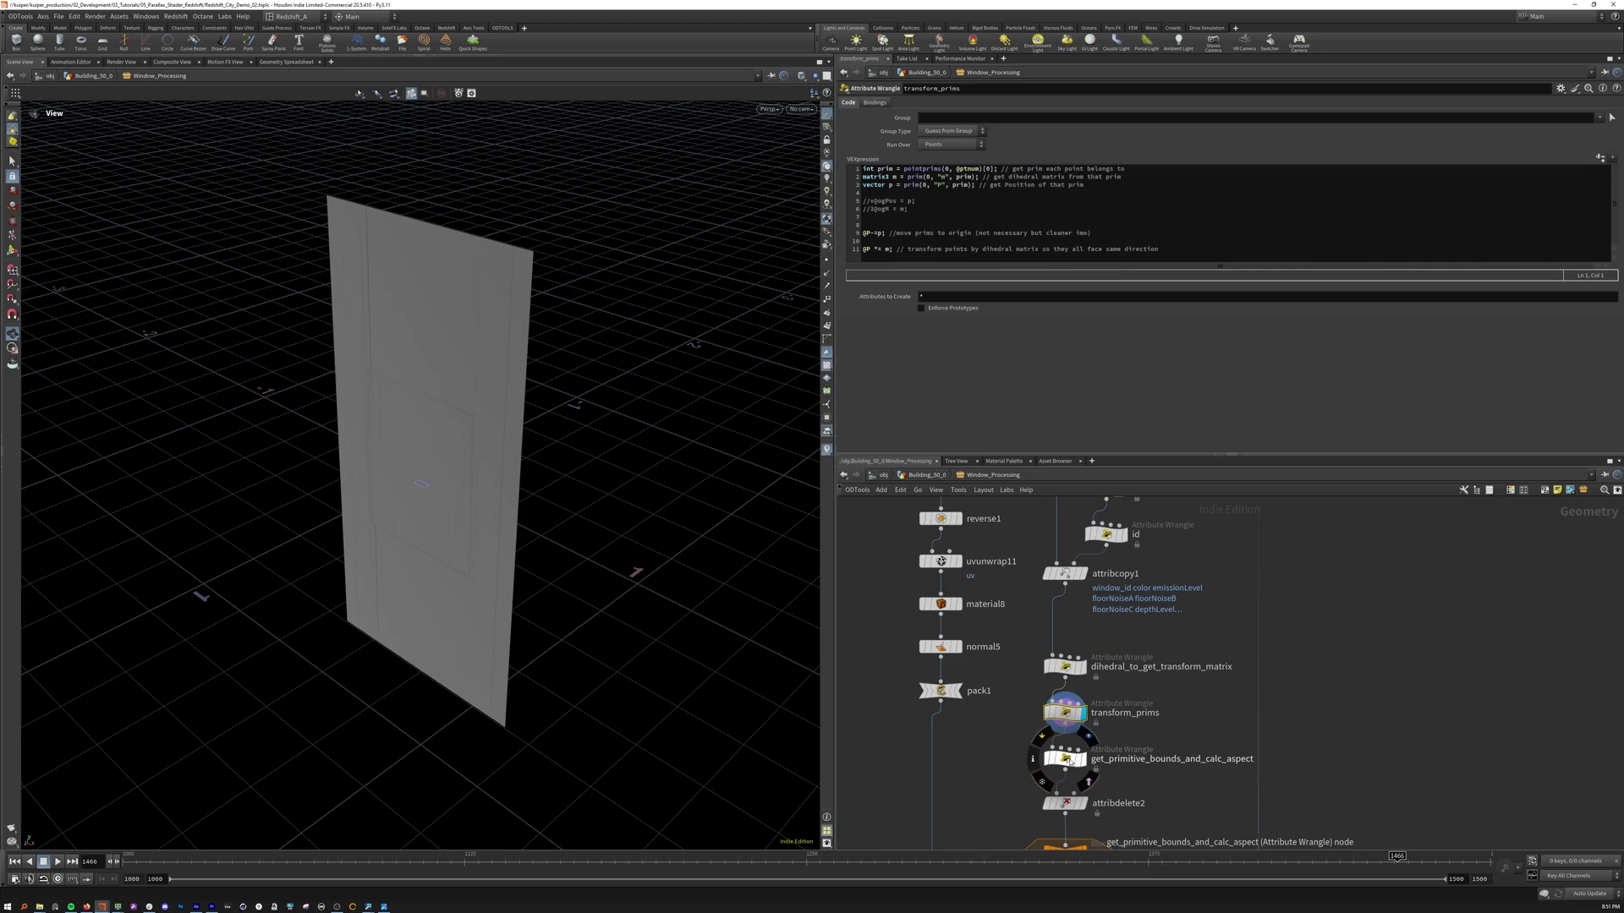
click(1068, 759)
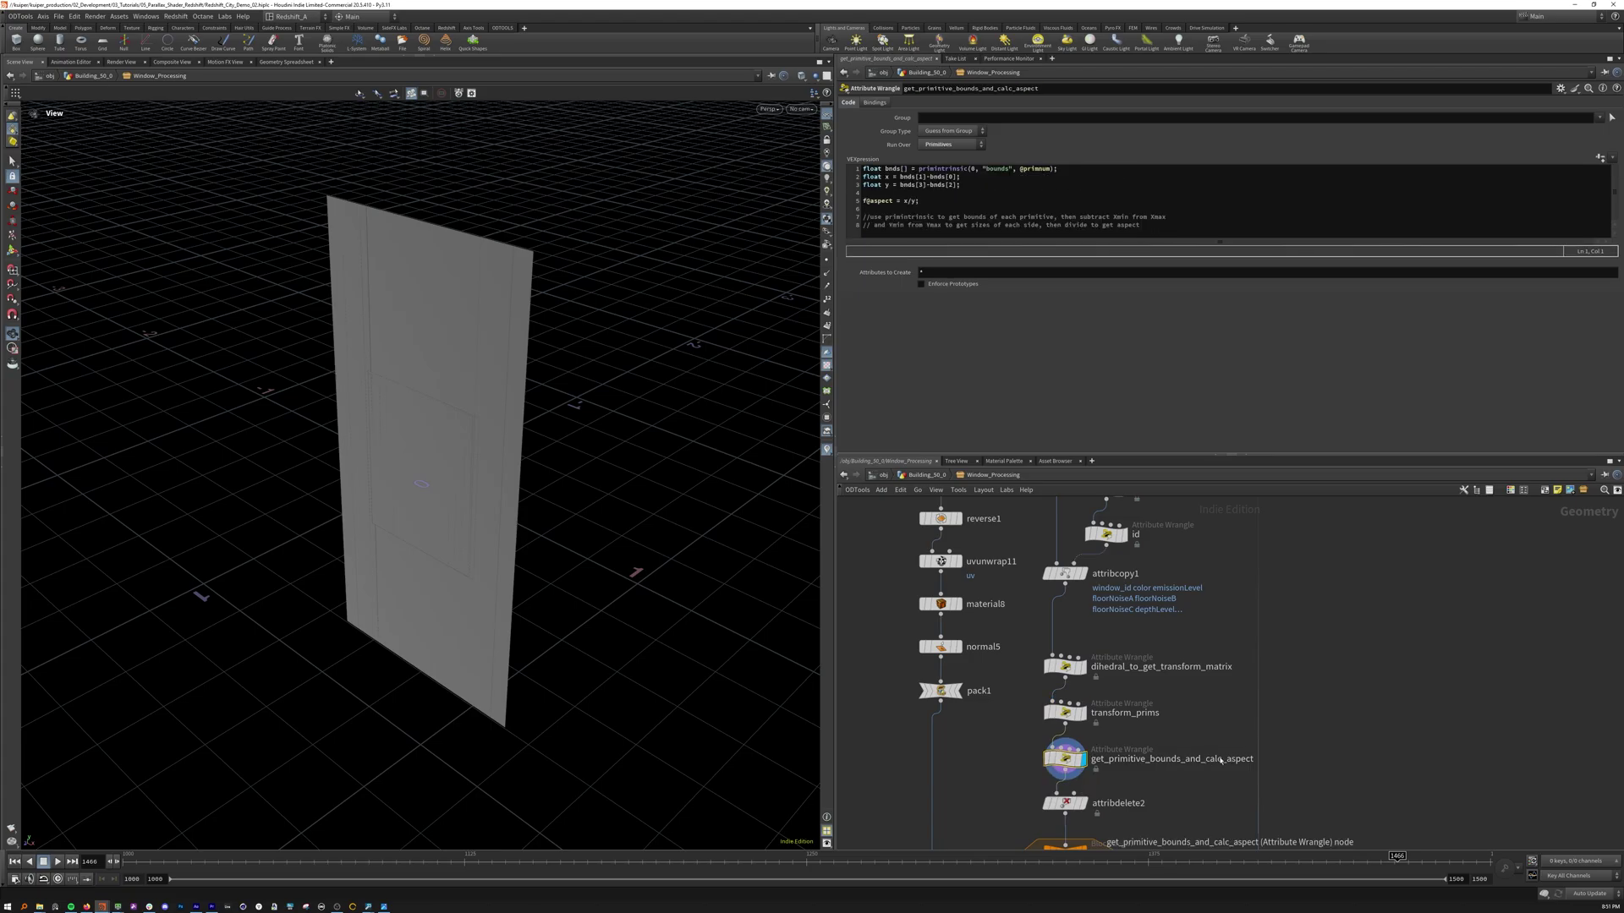
click(1034, 759)
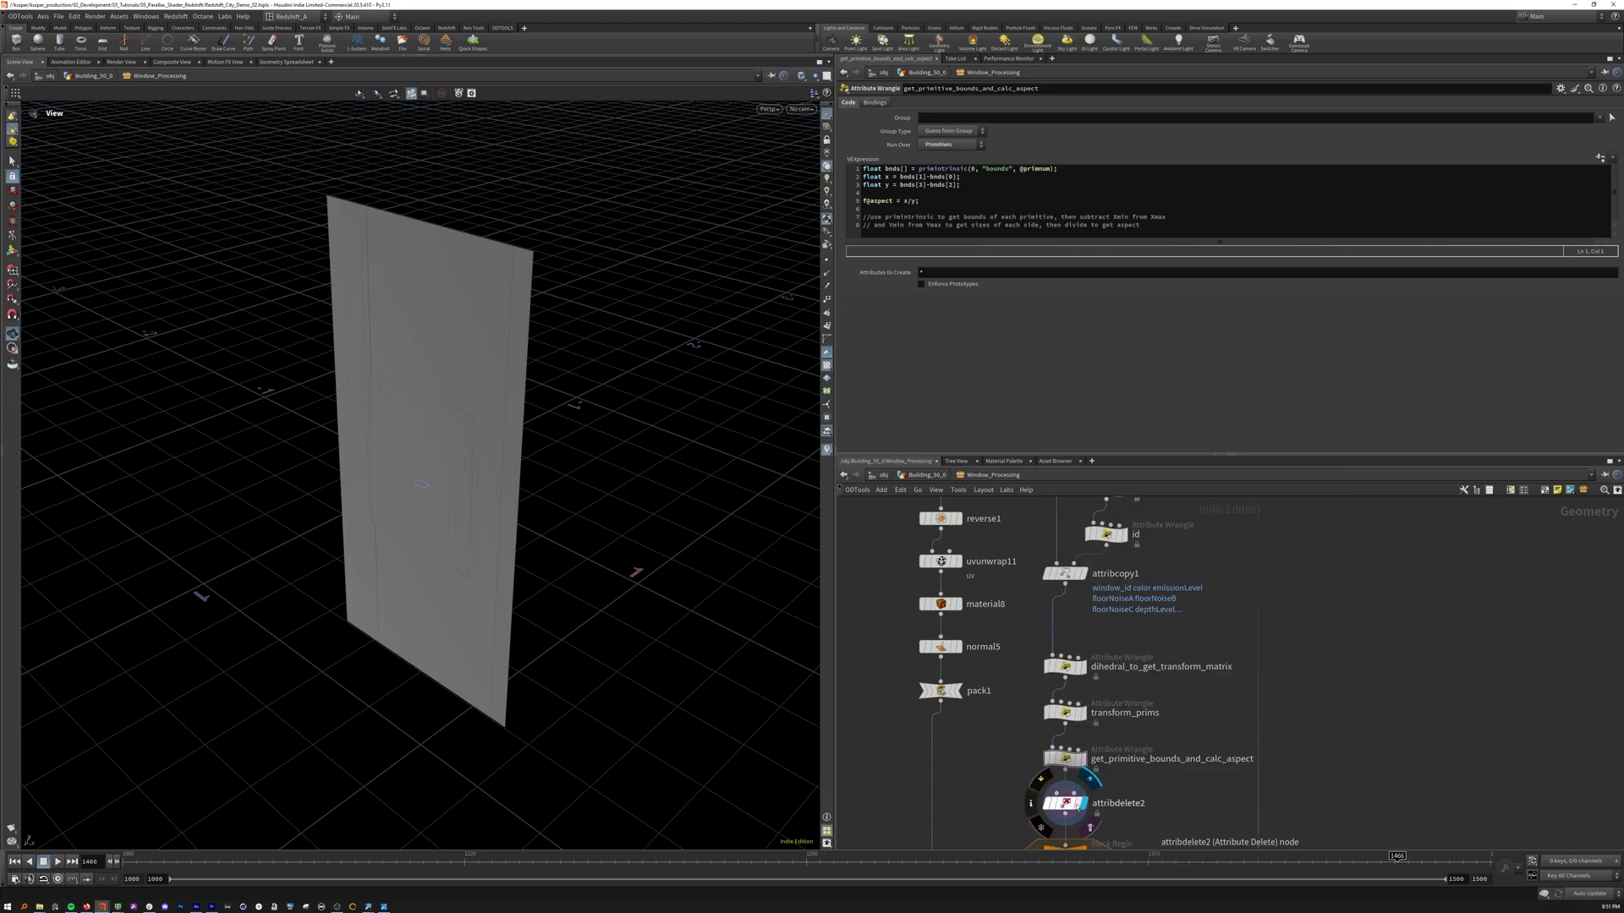
Inspect attribdelete2's attribute settings and bring the foreach block below it into view
click(1067, 805)
middle_drag(964, 815, 987, 592)
scroll(1031, 752, down, 5)
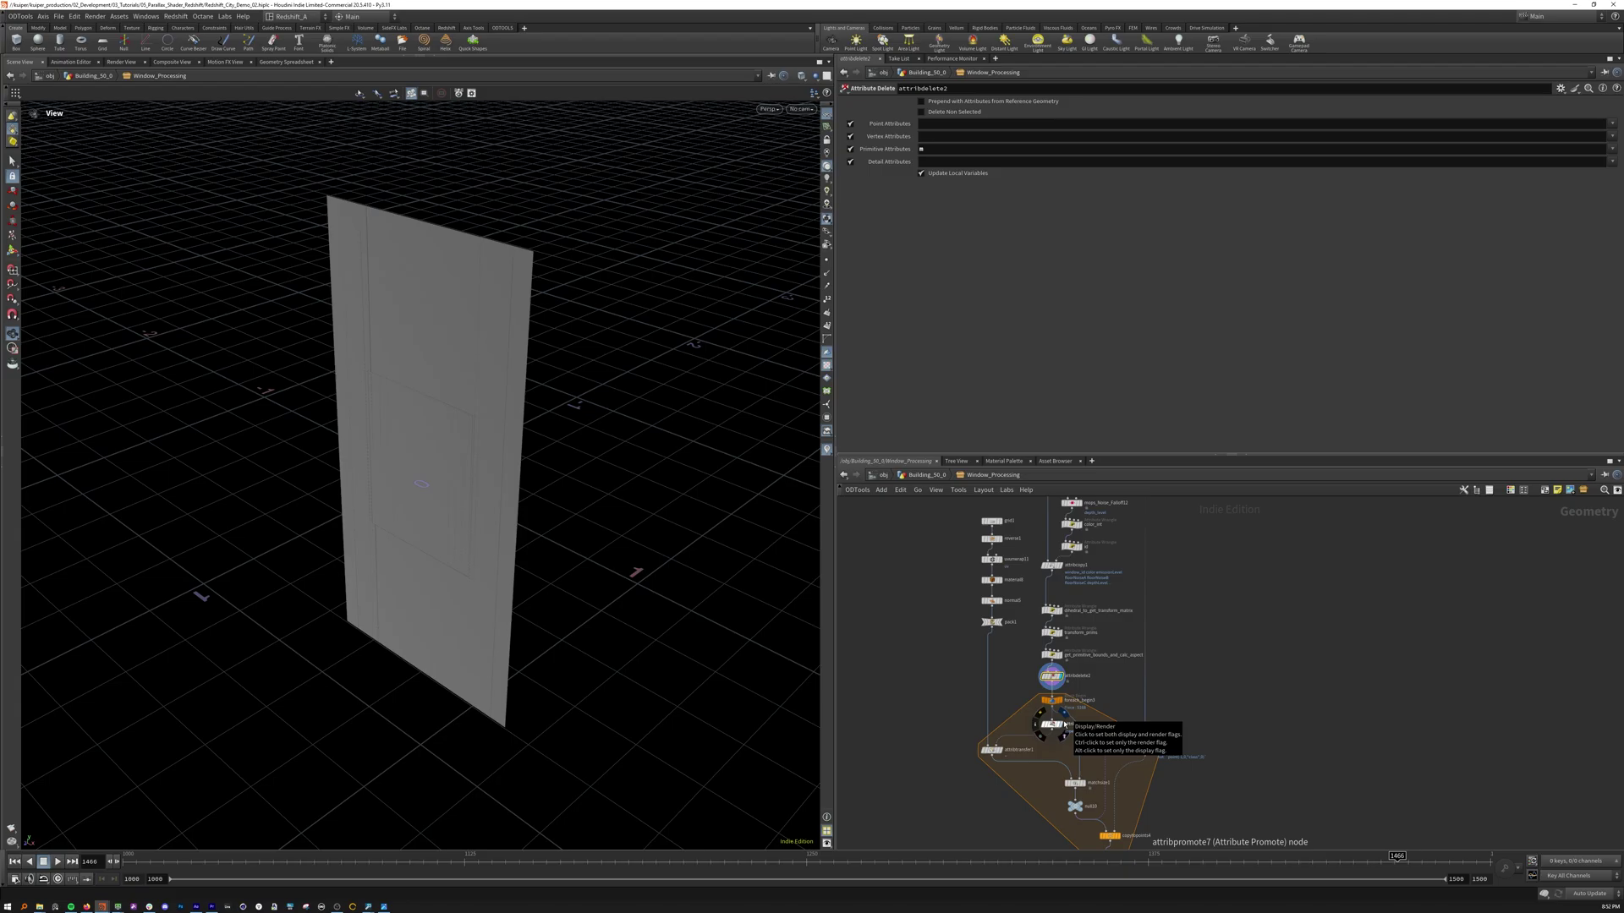
Walk through the base window card chain by displaying grid1, reverse1, uvunwrap11, material8 and pack1
click(1000, 524)
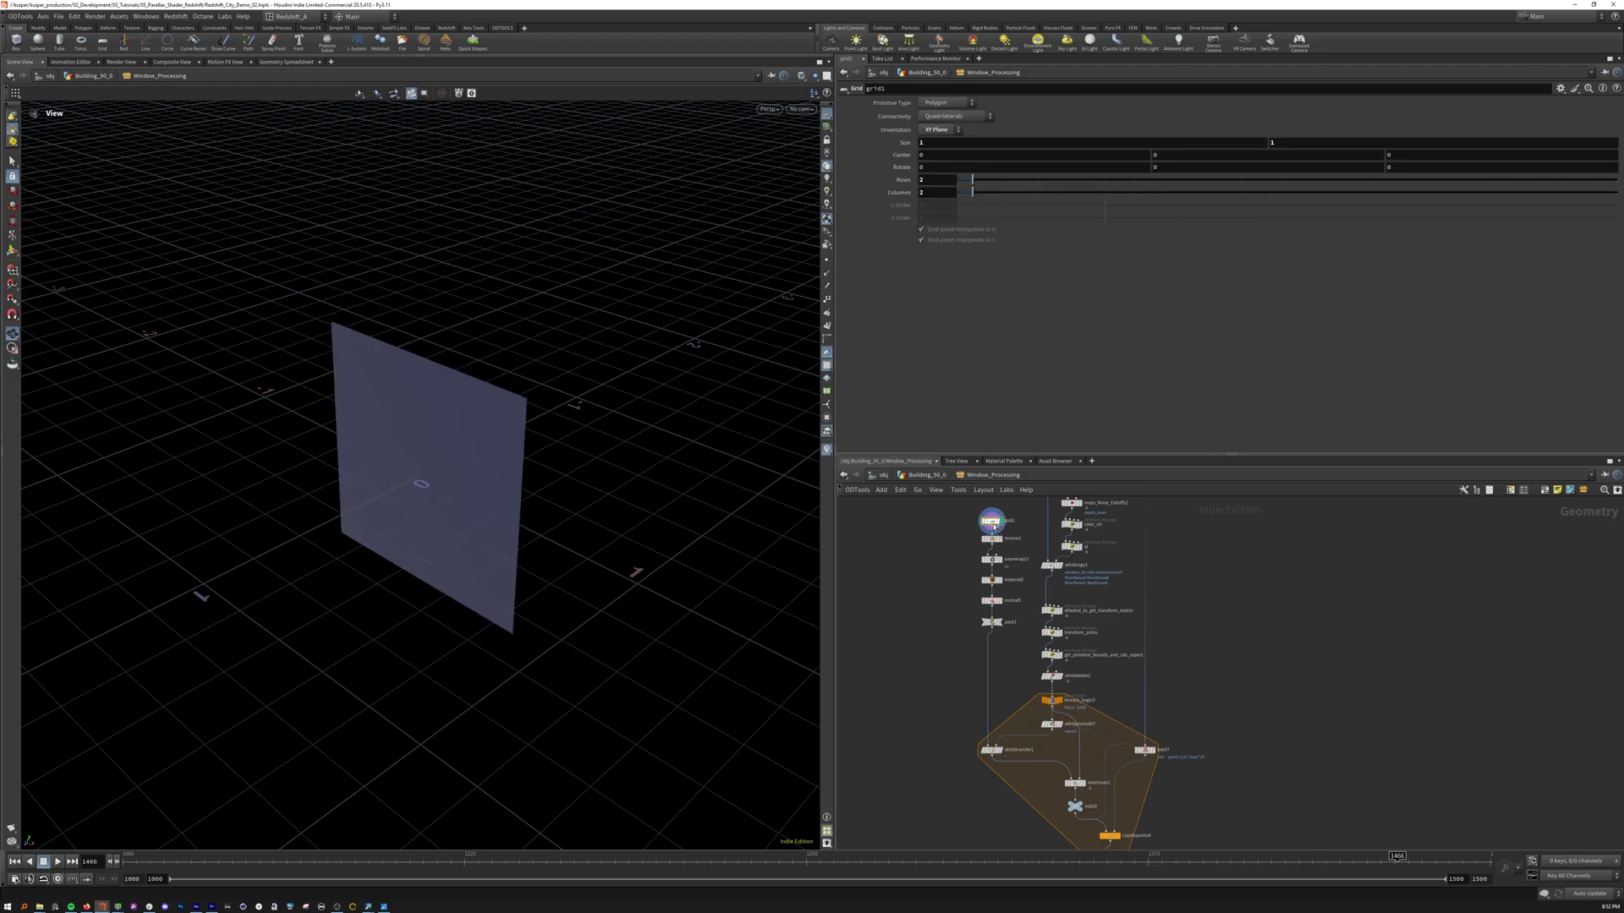
scroll(1015, 537, up, 4)
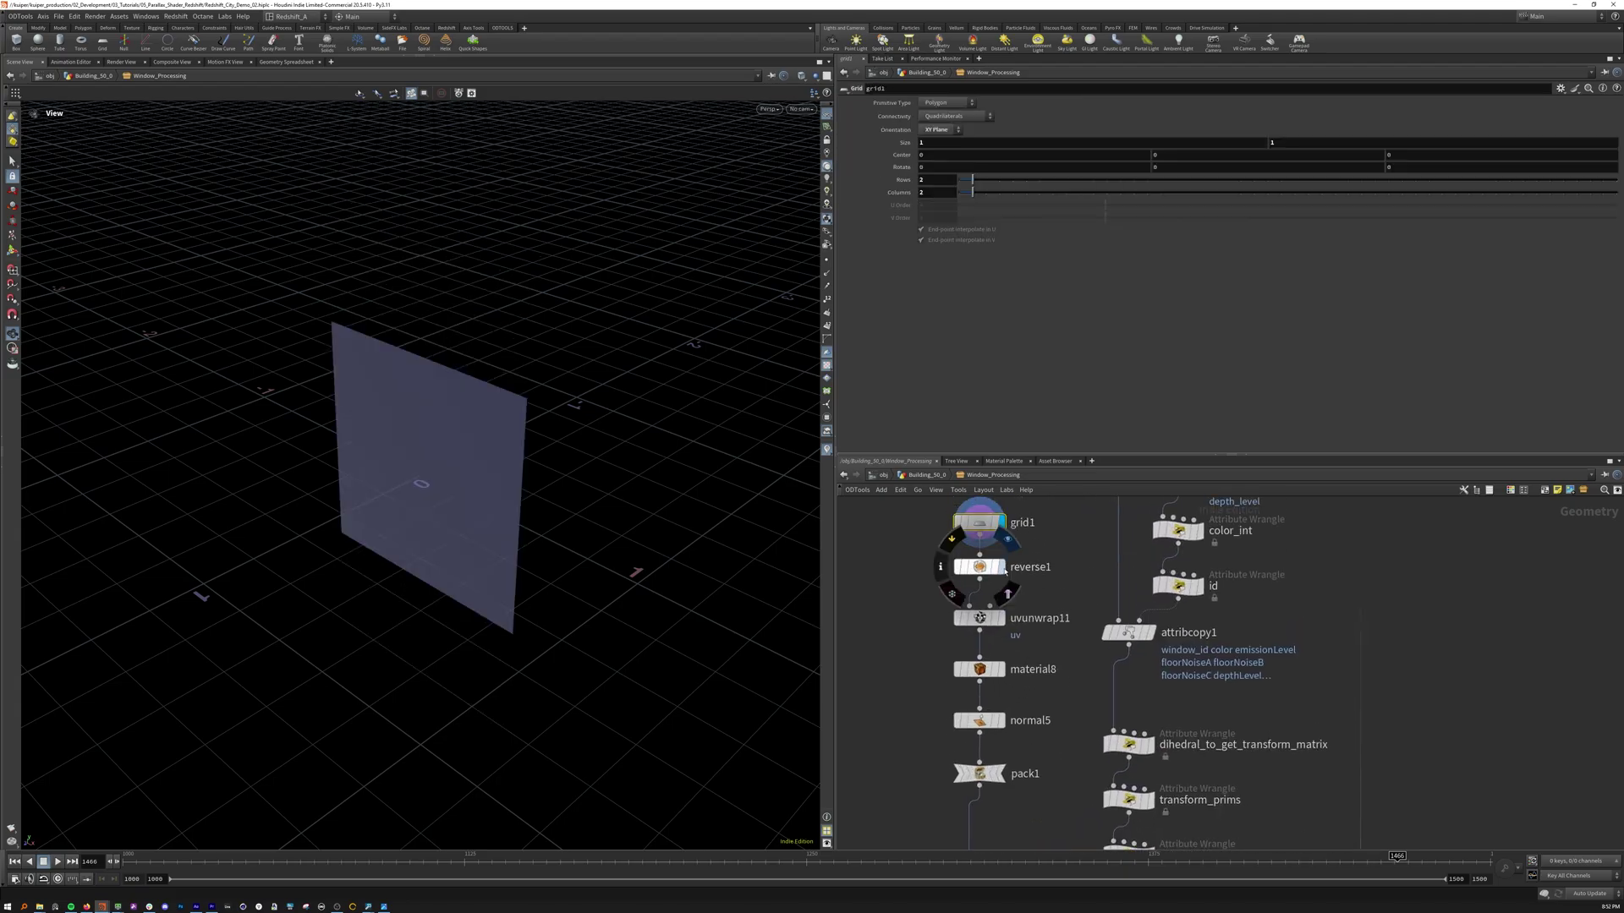
click(999, 566)
click(1000, 619)
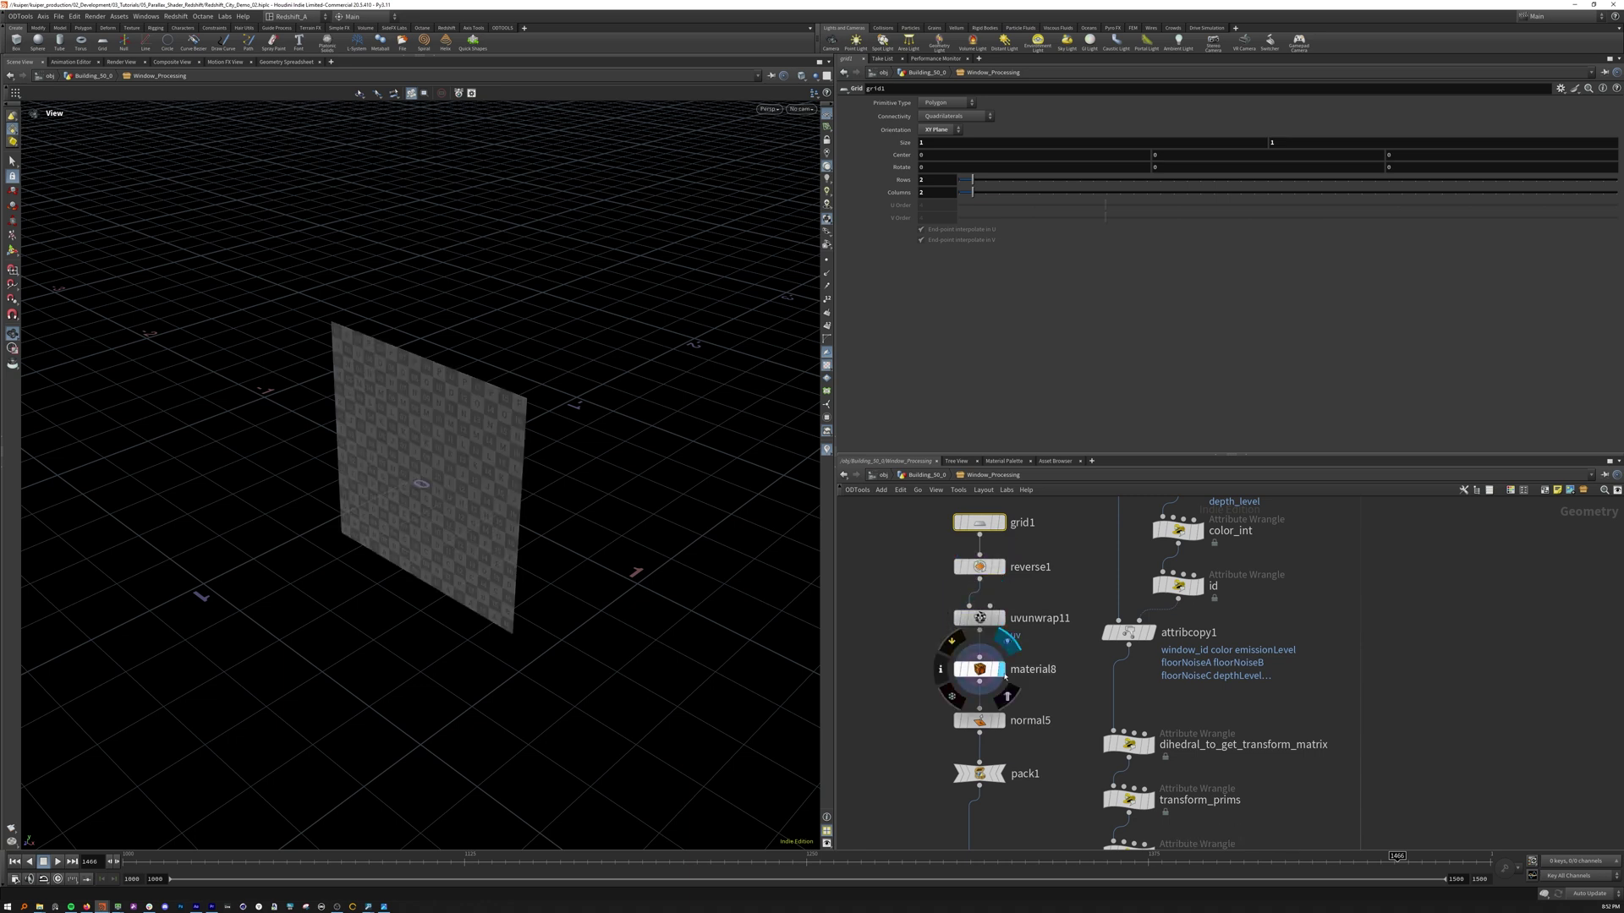
click(1000, 669)
click(1001, 774)
click(979, 774)
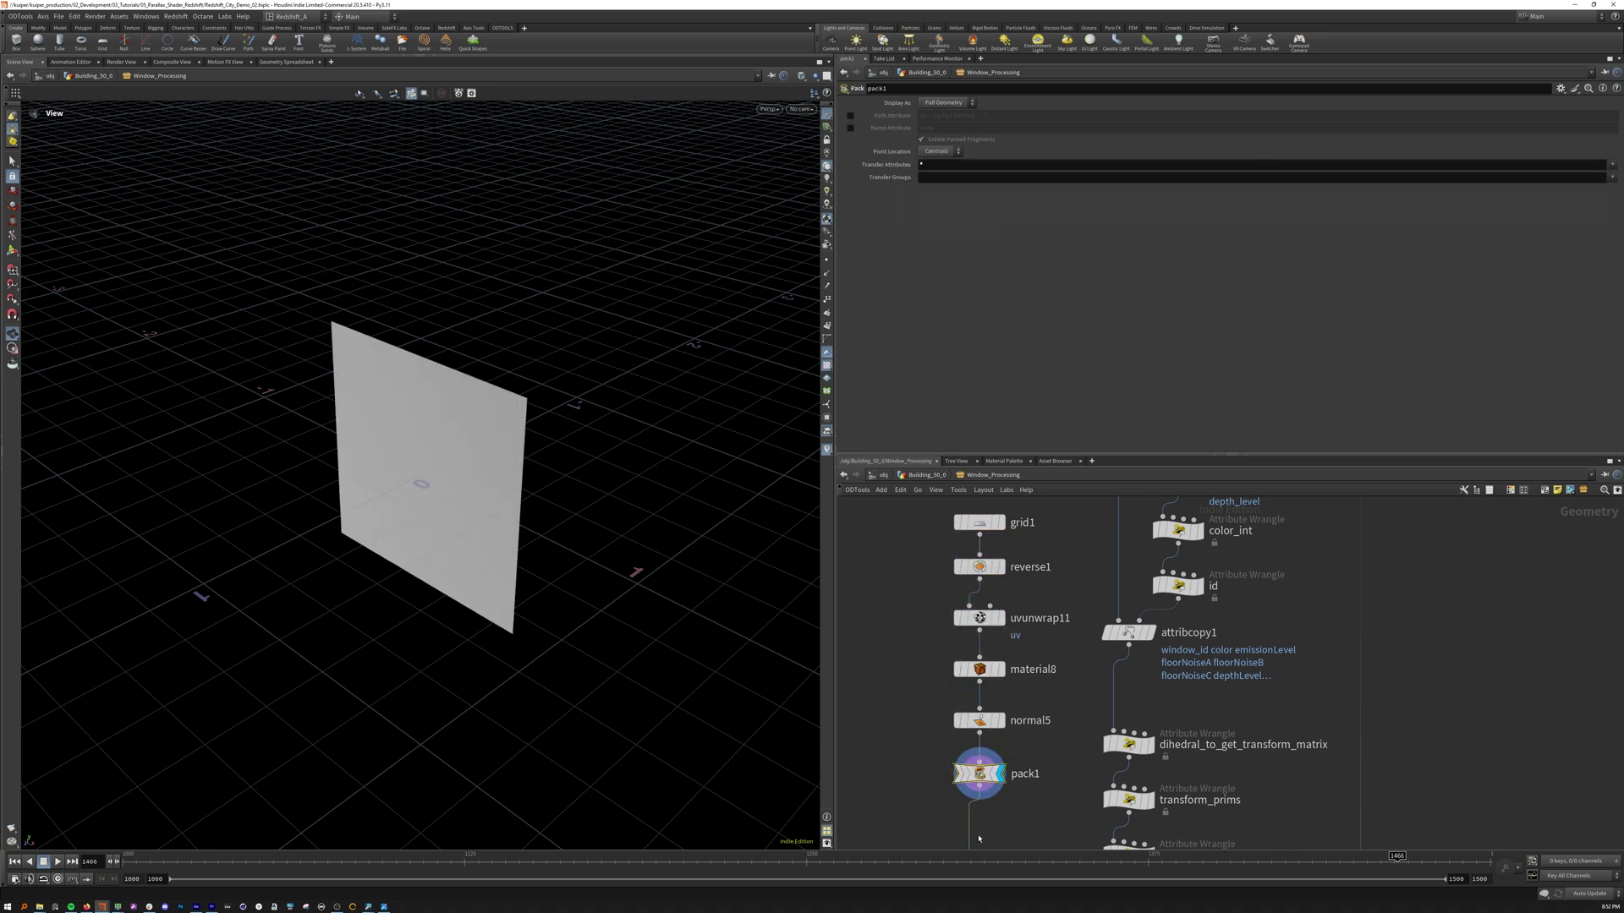
scroll(968, 639, down, 3)
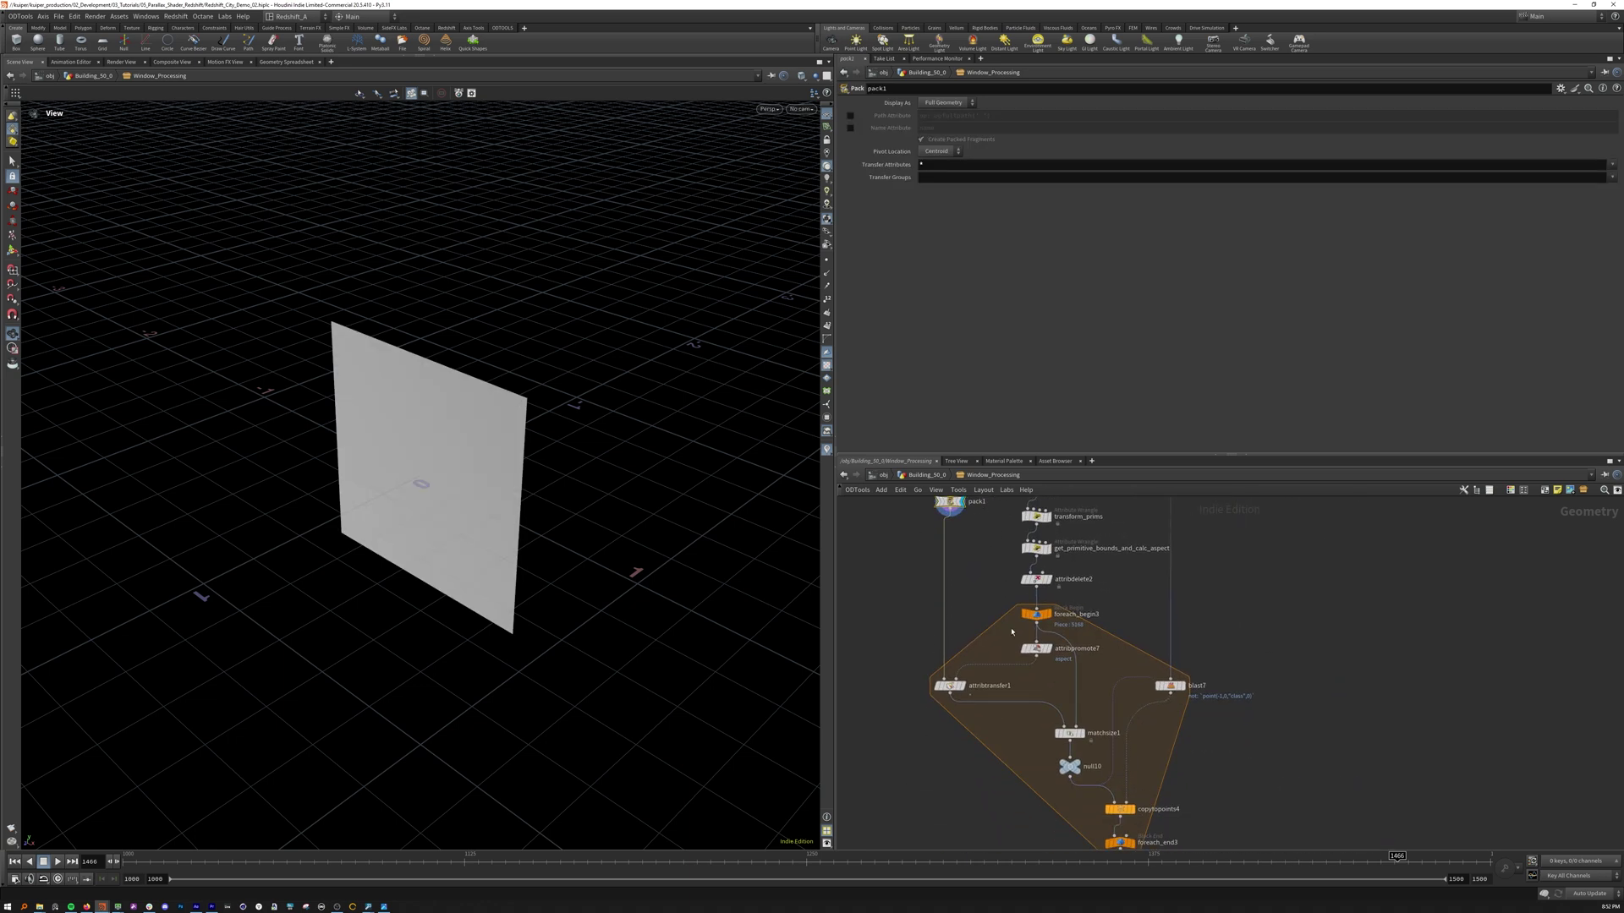
Inspect the foreach loop's end block and its attribpromote7, attribtransfer1 and matchsize1 nodes
click(1116, 822)
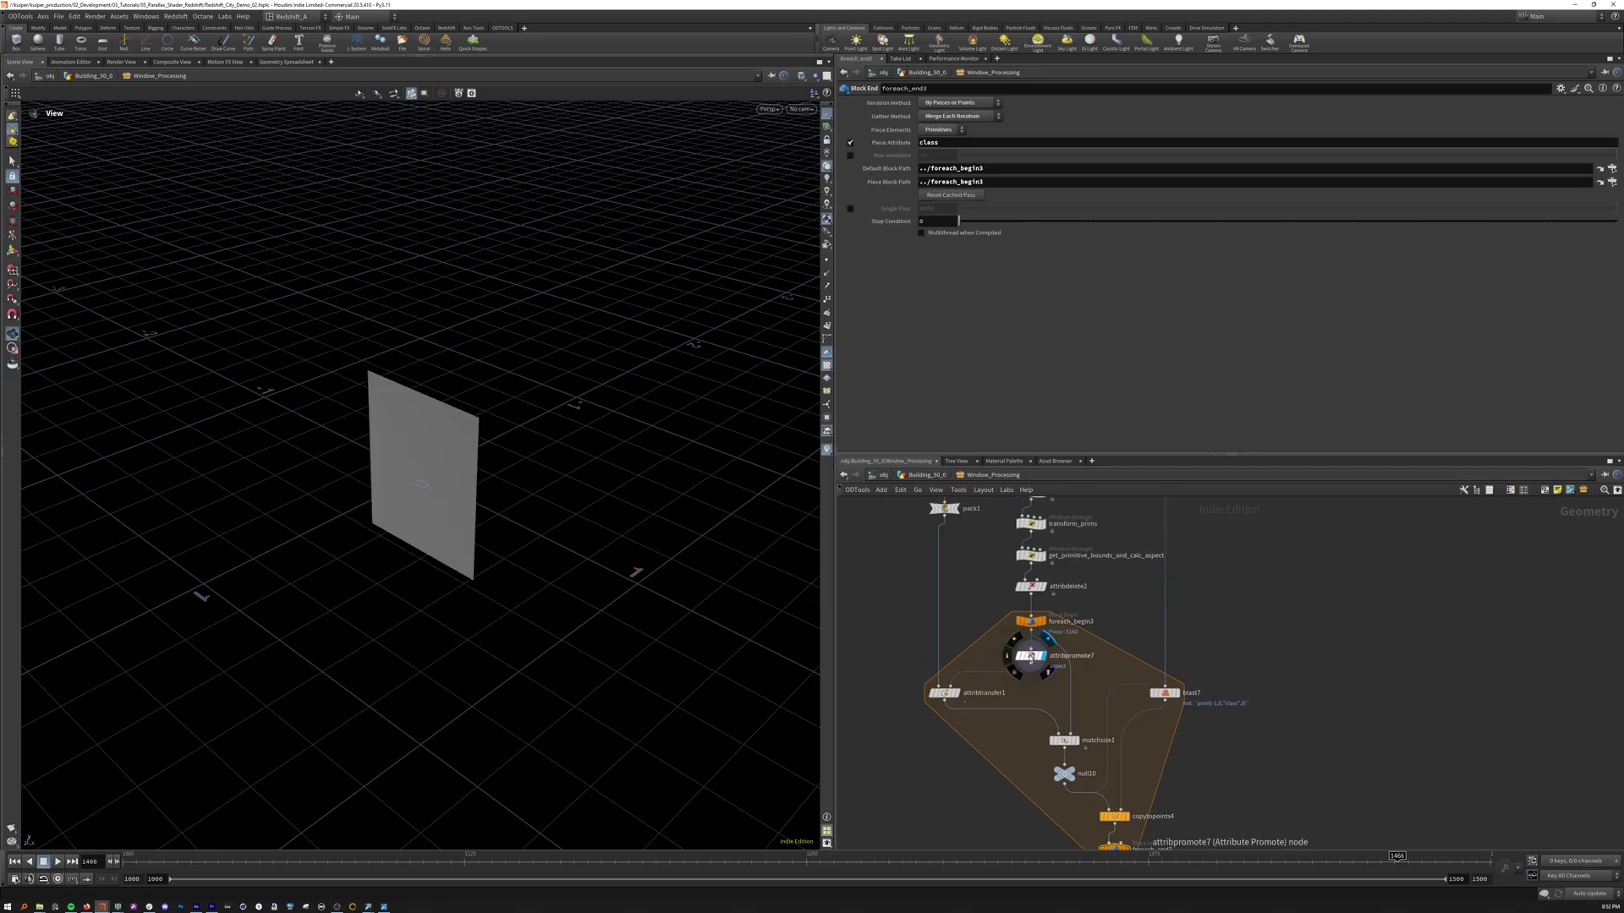
click(1031, 656)
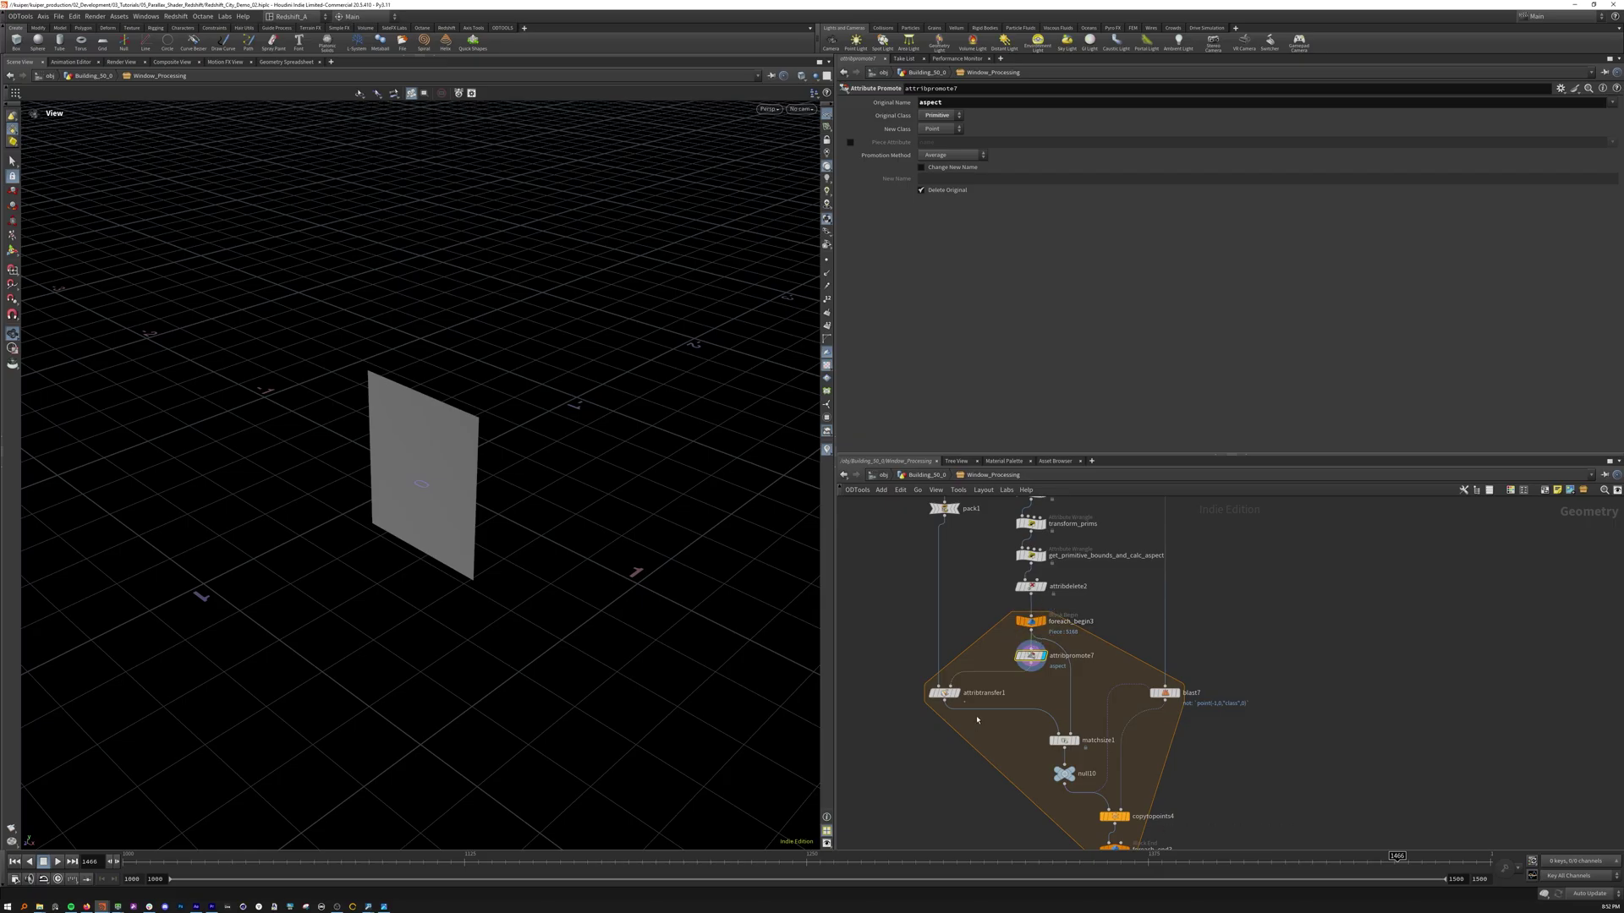
click(946, 692)
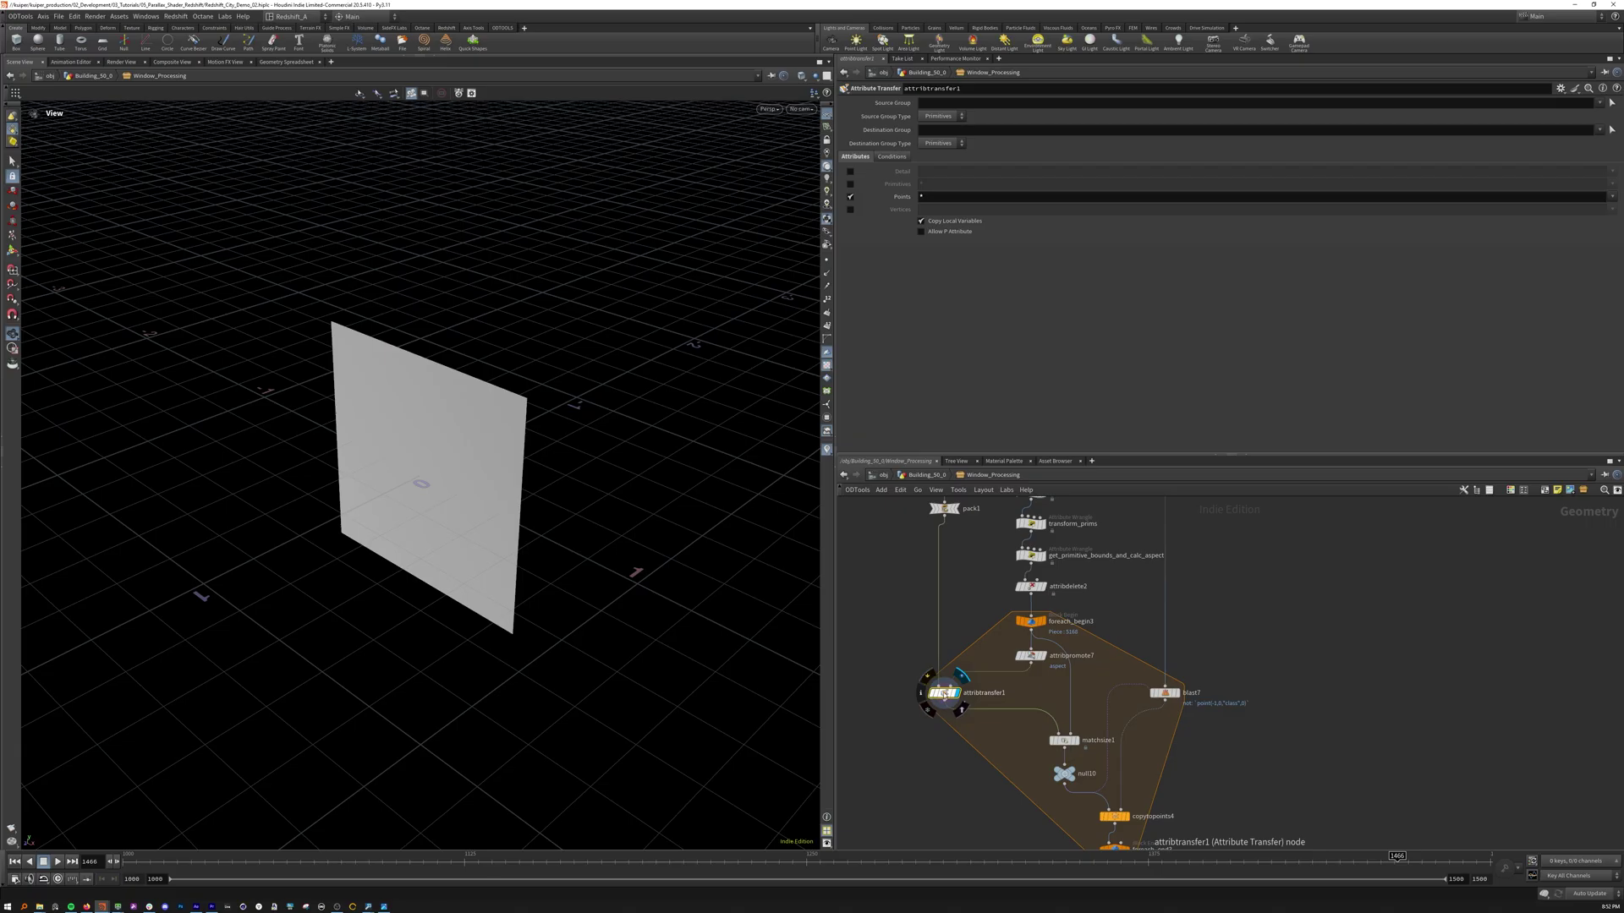
click(1064, 741)
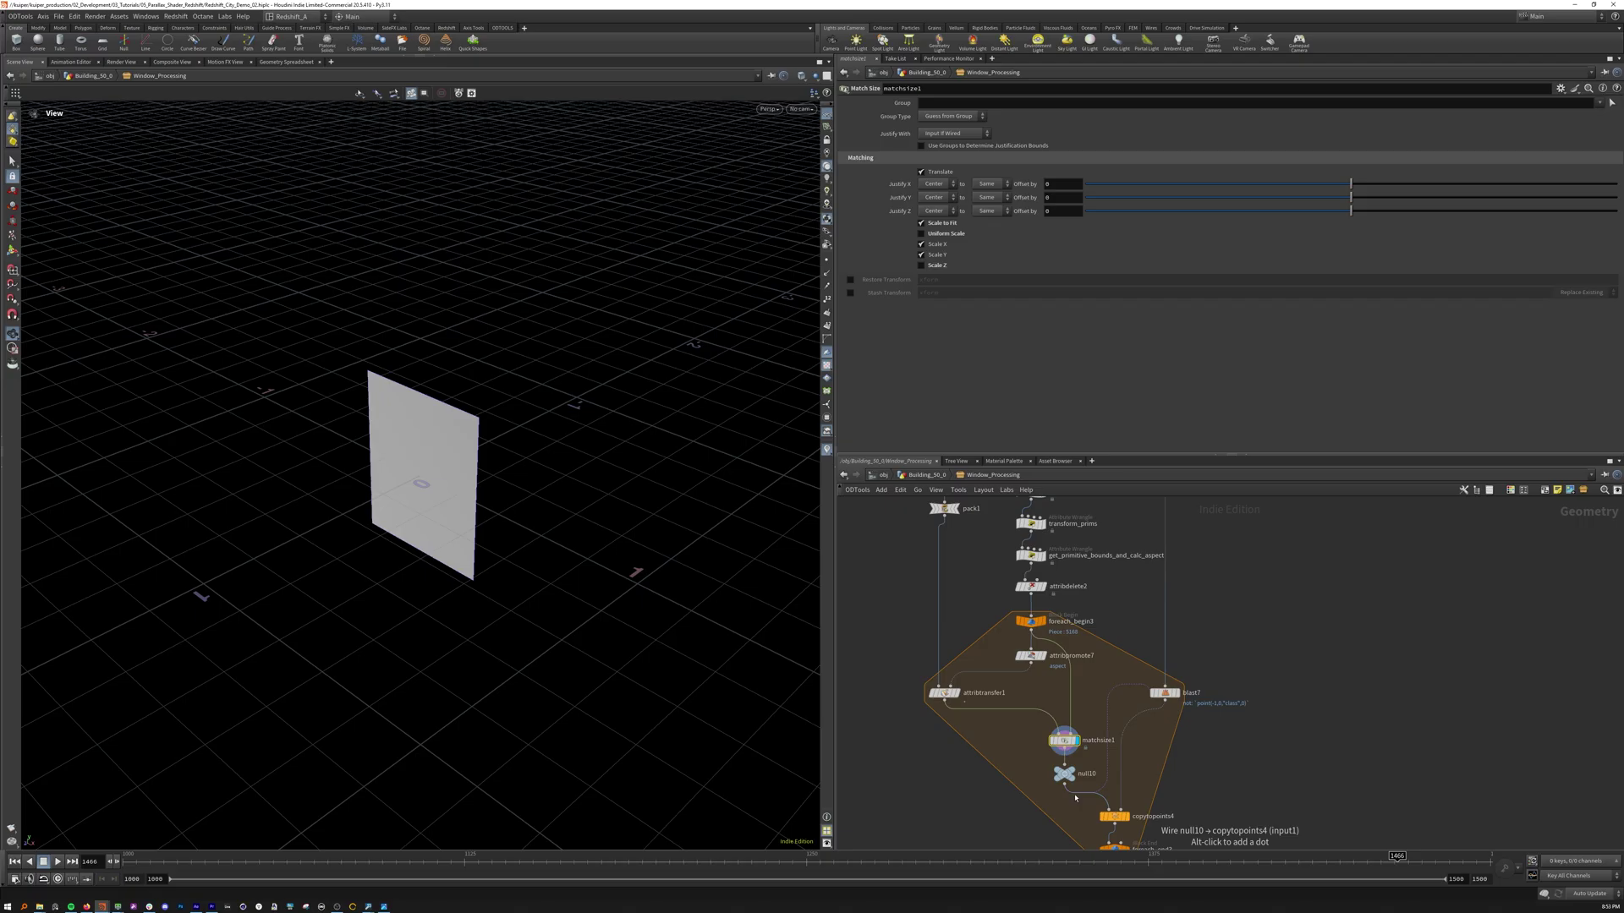
Display blast7 and copytopoints4 in the foreach loop and frame the single window card copied onto its point
click(1168, 693)
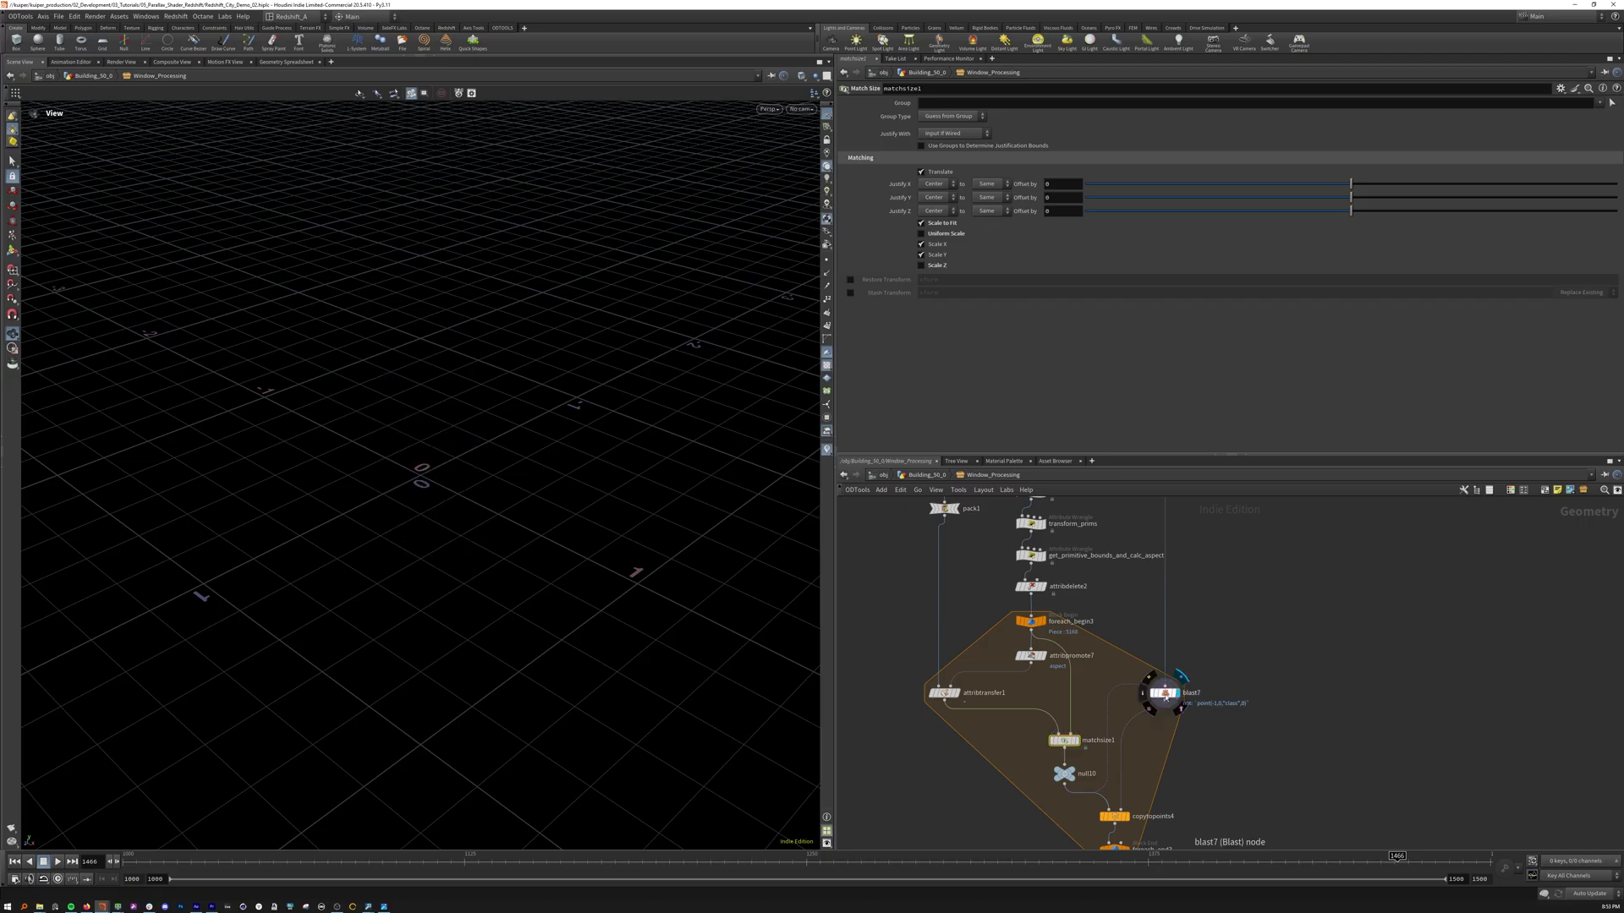
key(g)
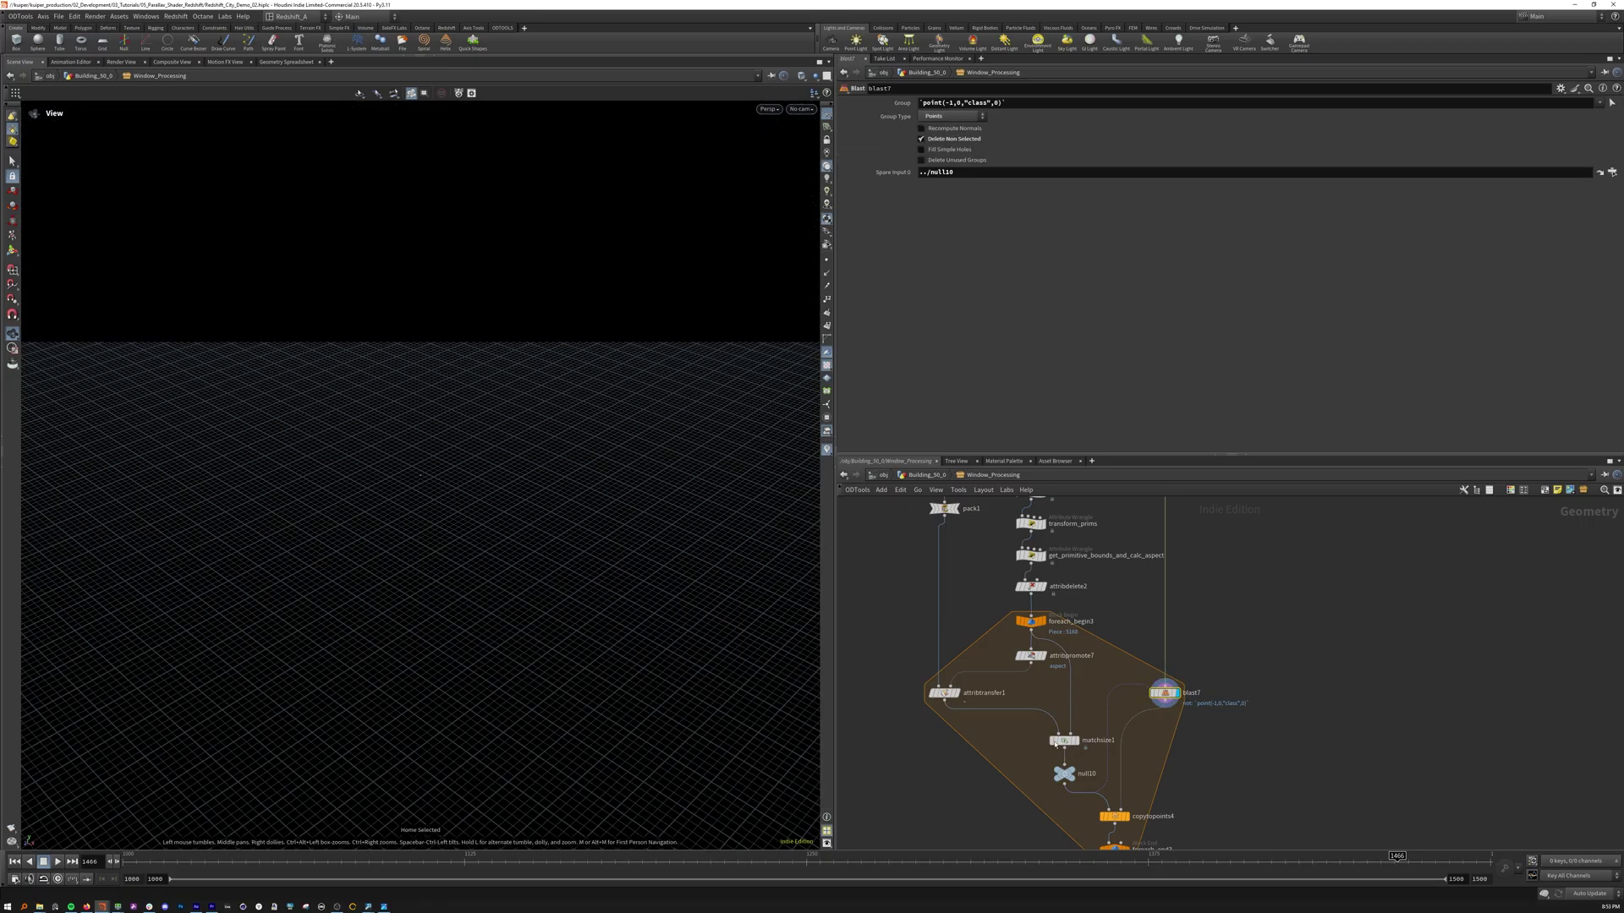
click(1126, 817)
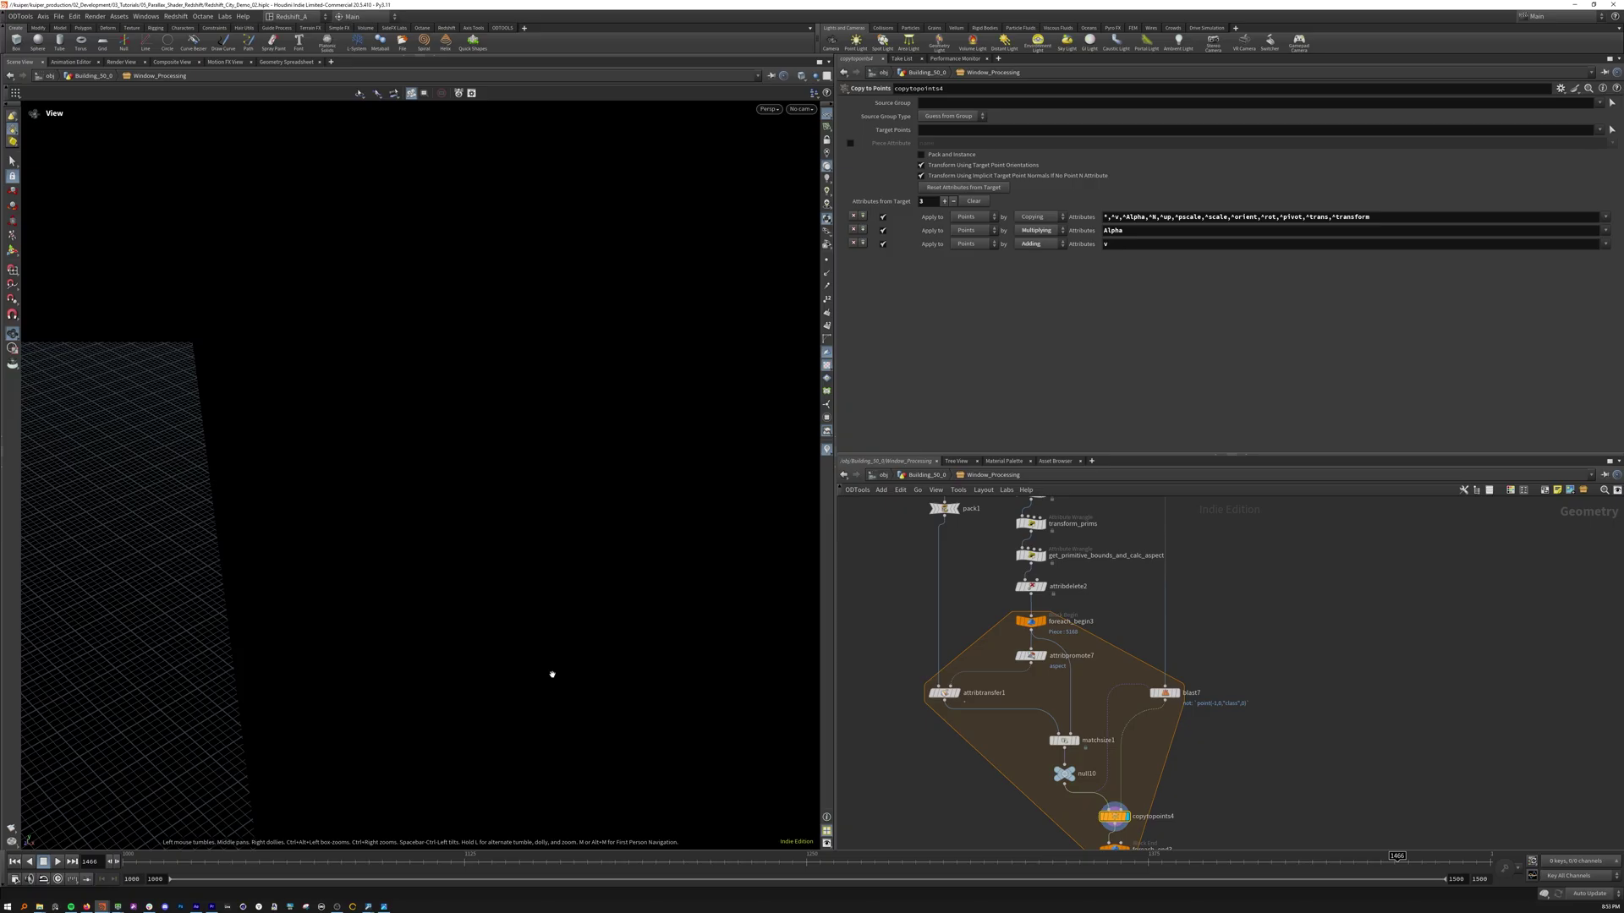
key(f)
drag(434, 539, 282, 507)
scroll(338, 501, down, 7)
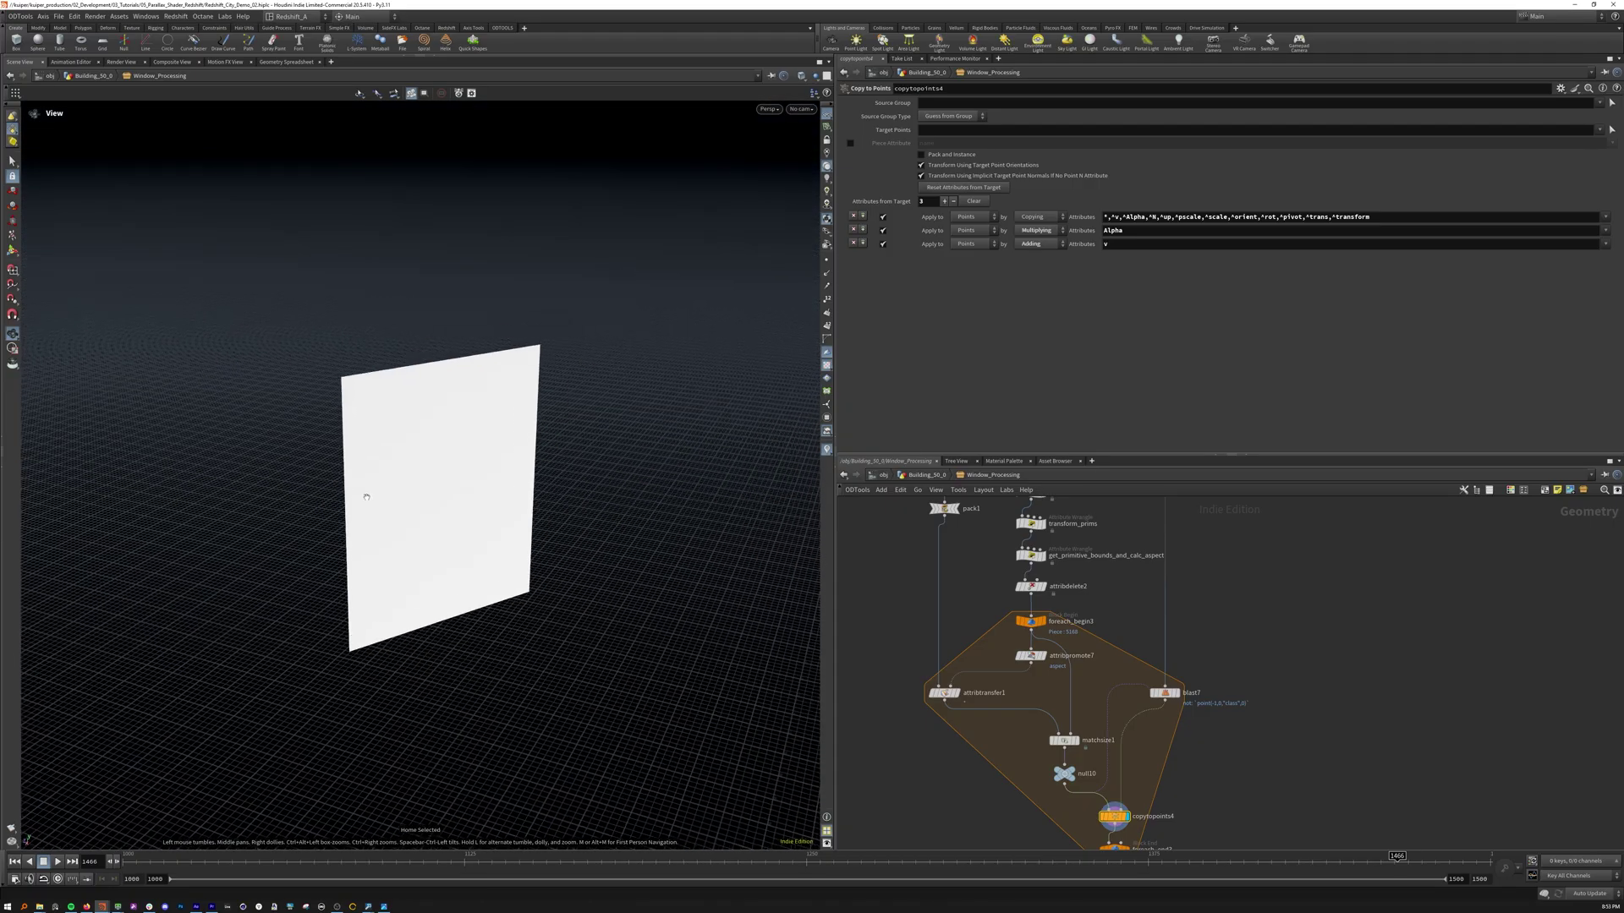
drag(406, 487, 406, 479)
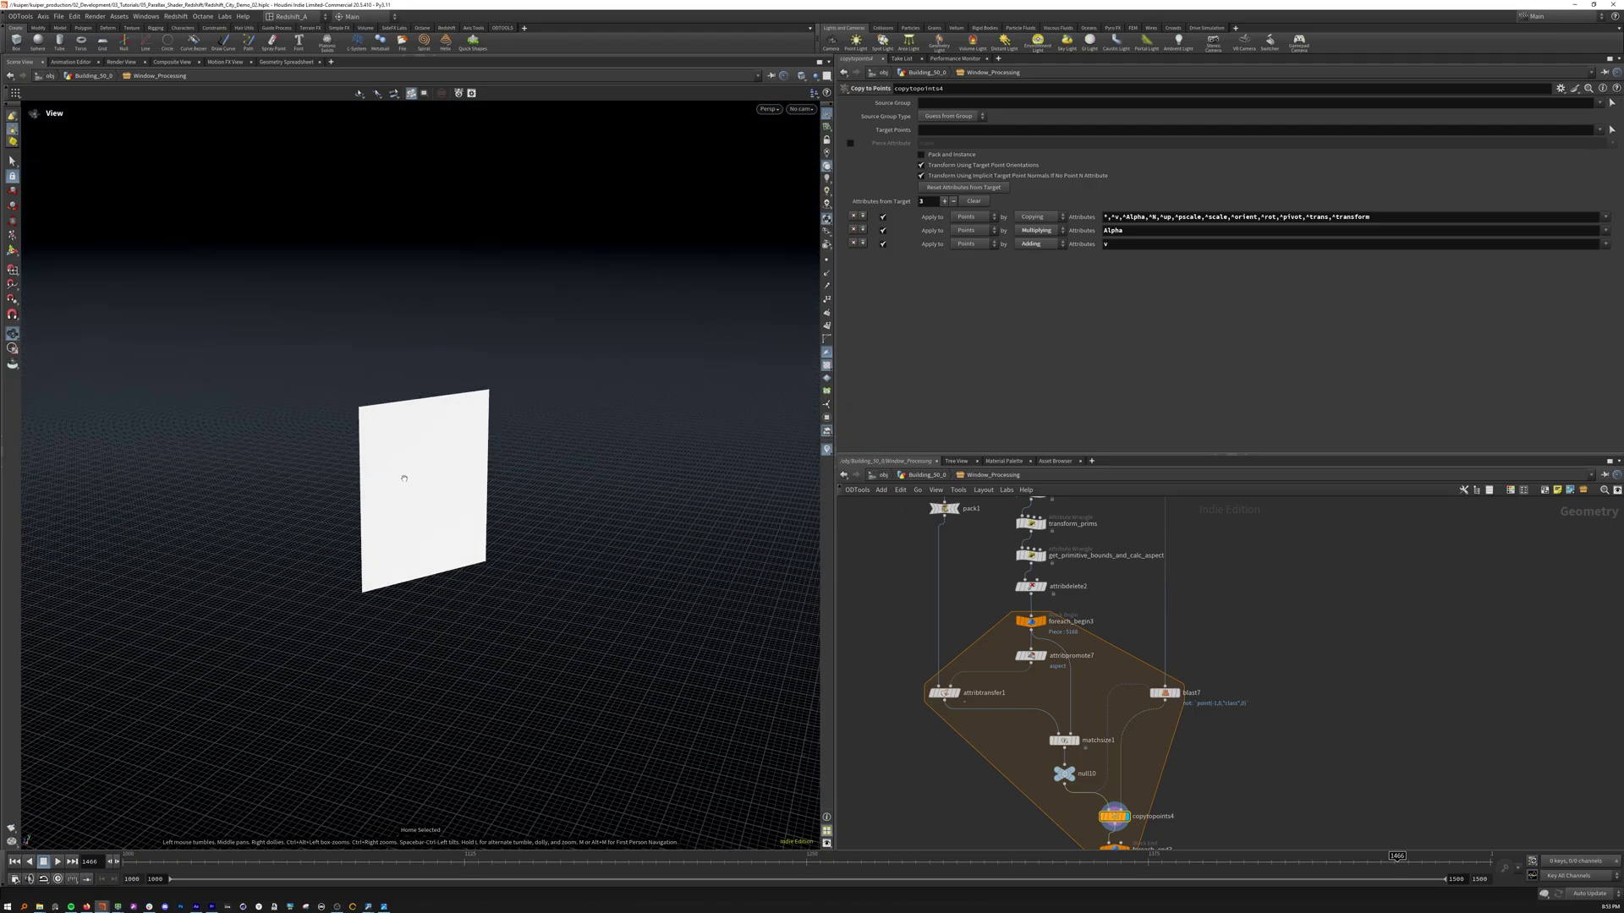
Display the end of the foreach loop and frame all the building's window cards
middle_drag(955, 785, 939, 675)
click(1113, 742)
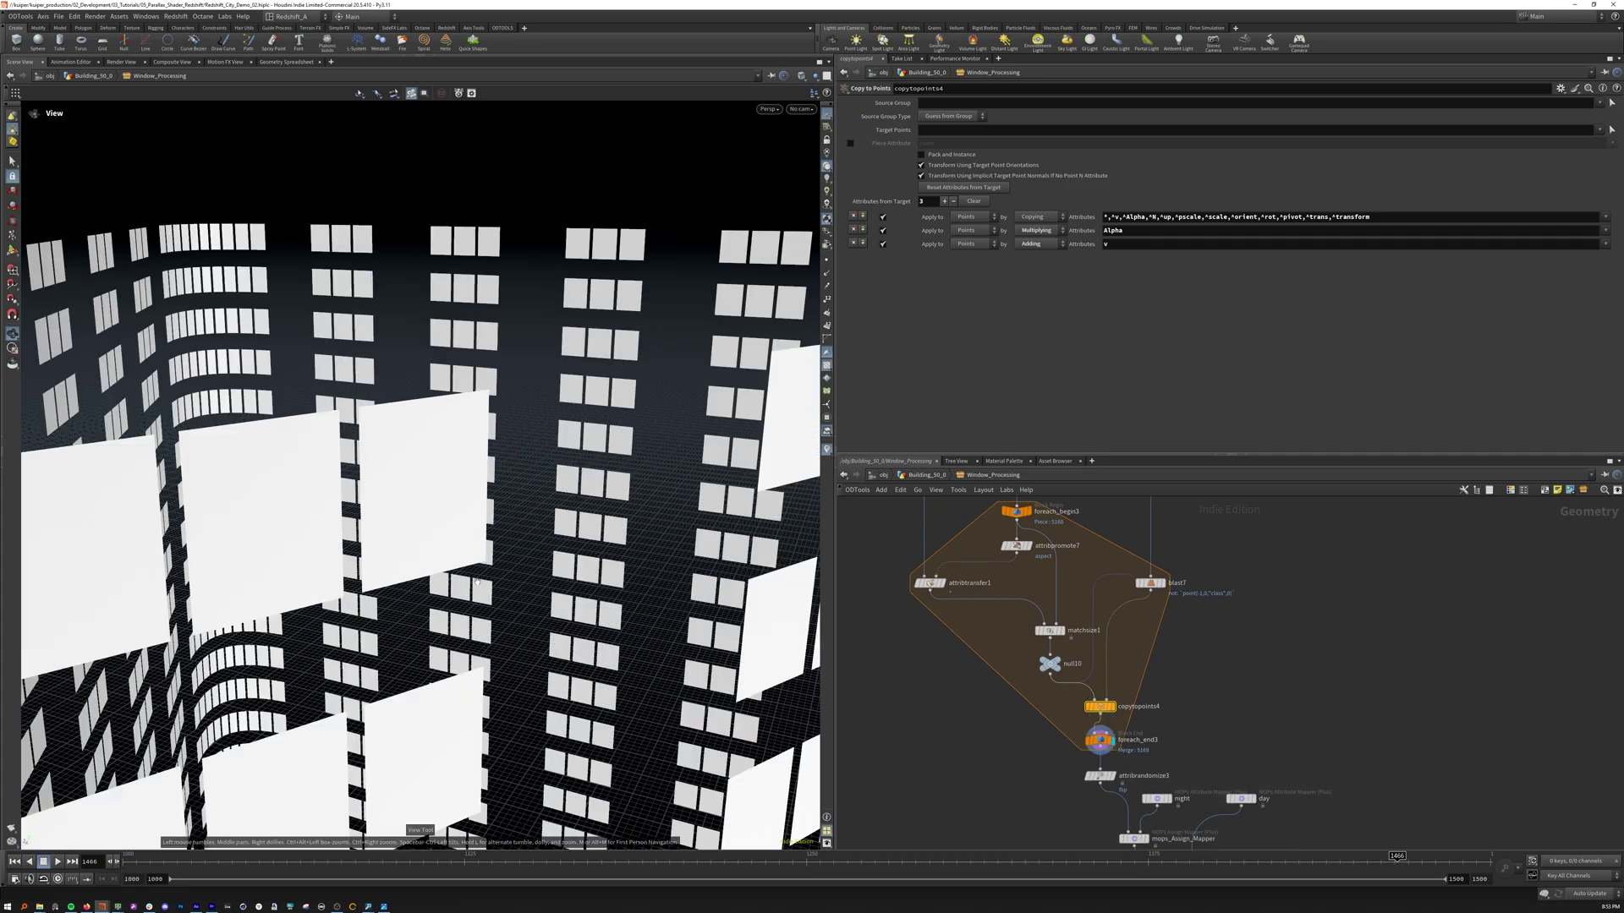
key(f)
drag(508, 474, 555, 515)
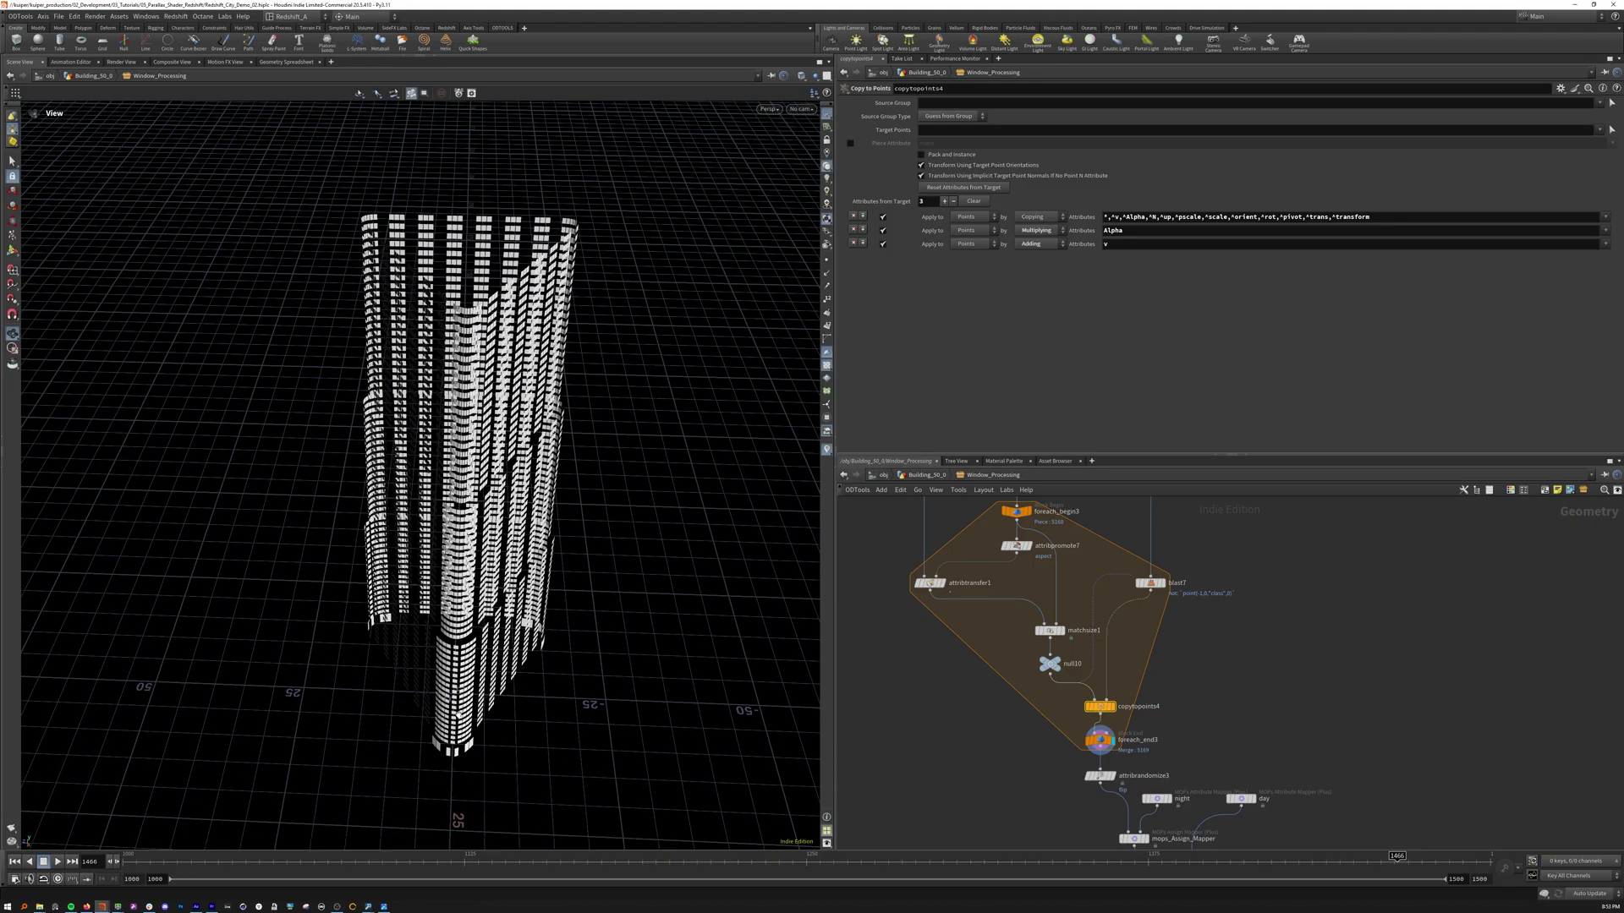
Display attribrandomize3 and review its settings for the flip attribute
mouse_move(1117, 779)
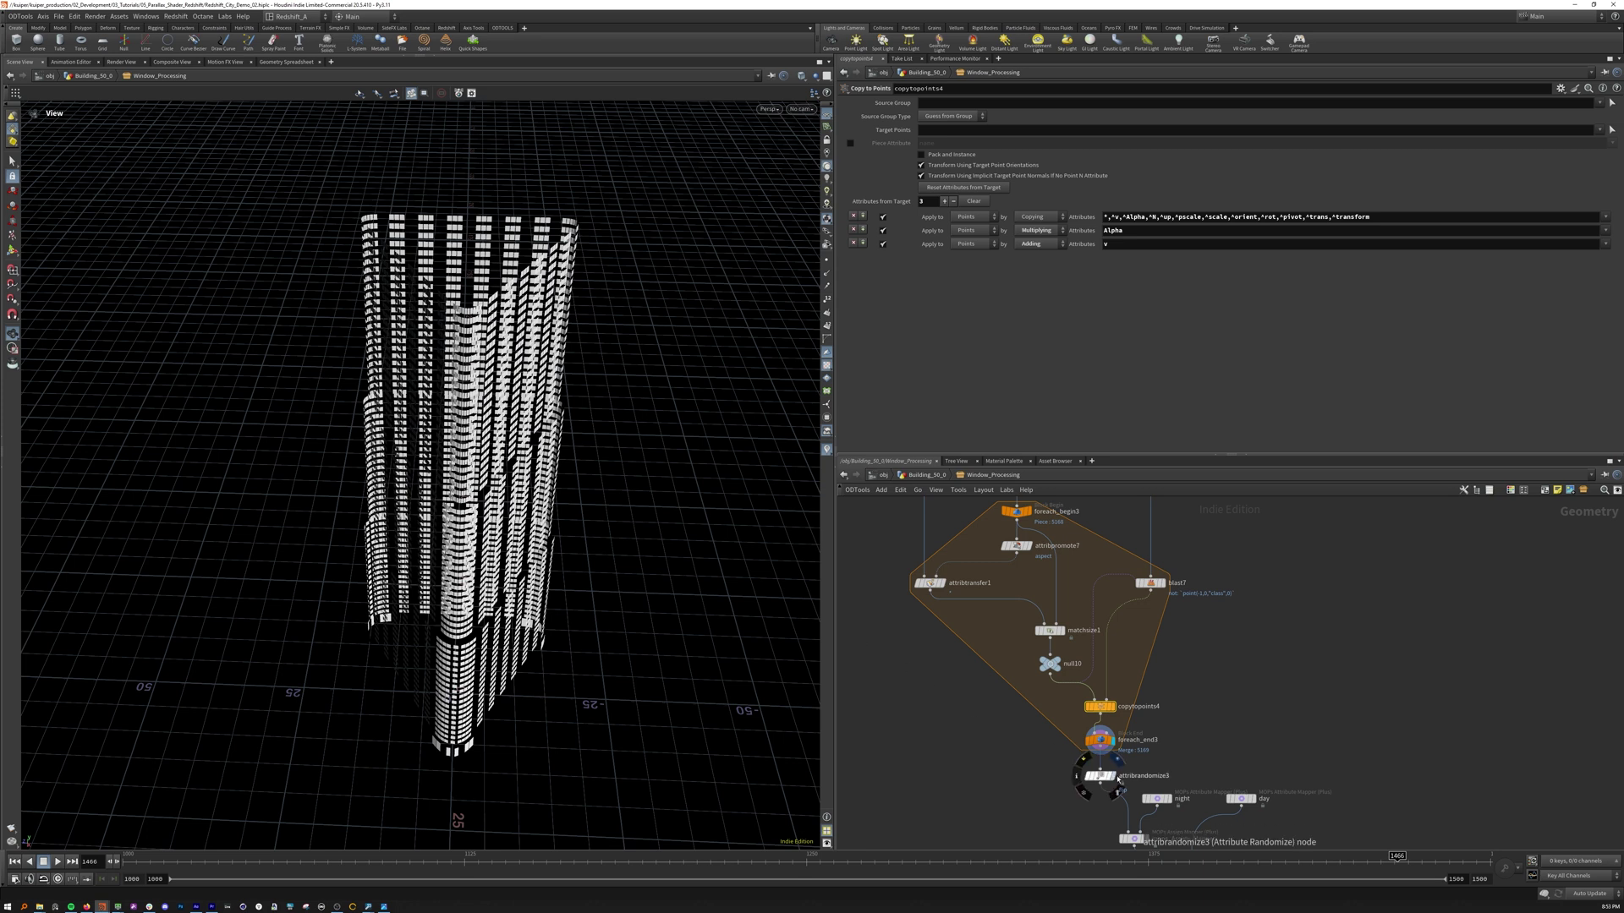
click(1117, 779)
middle_drag(1069, 810, 1010, 738)
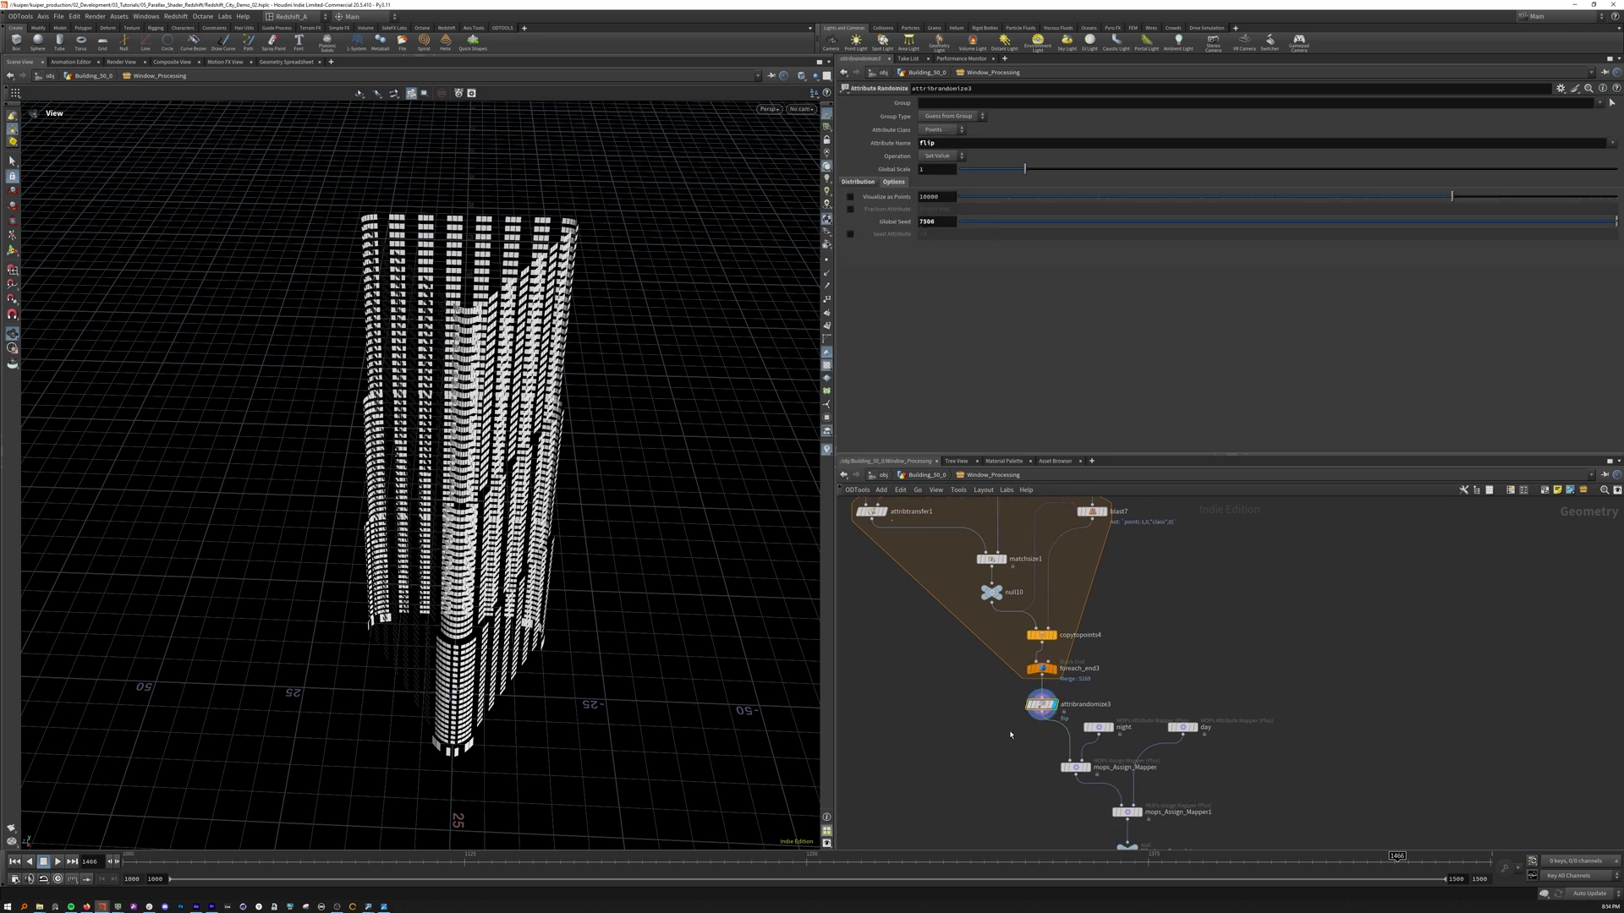
middle_drag(1020, 759, 980, 654)
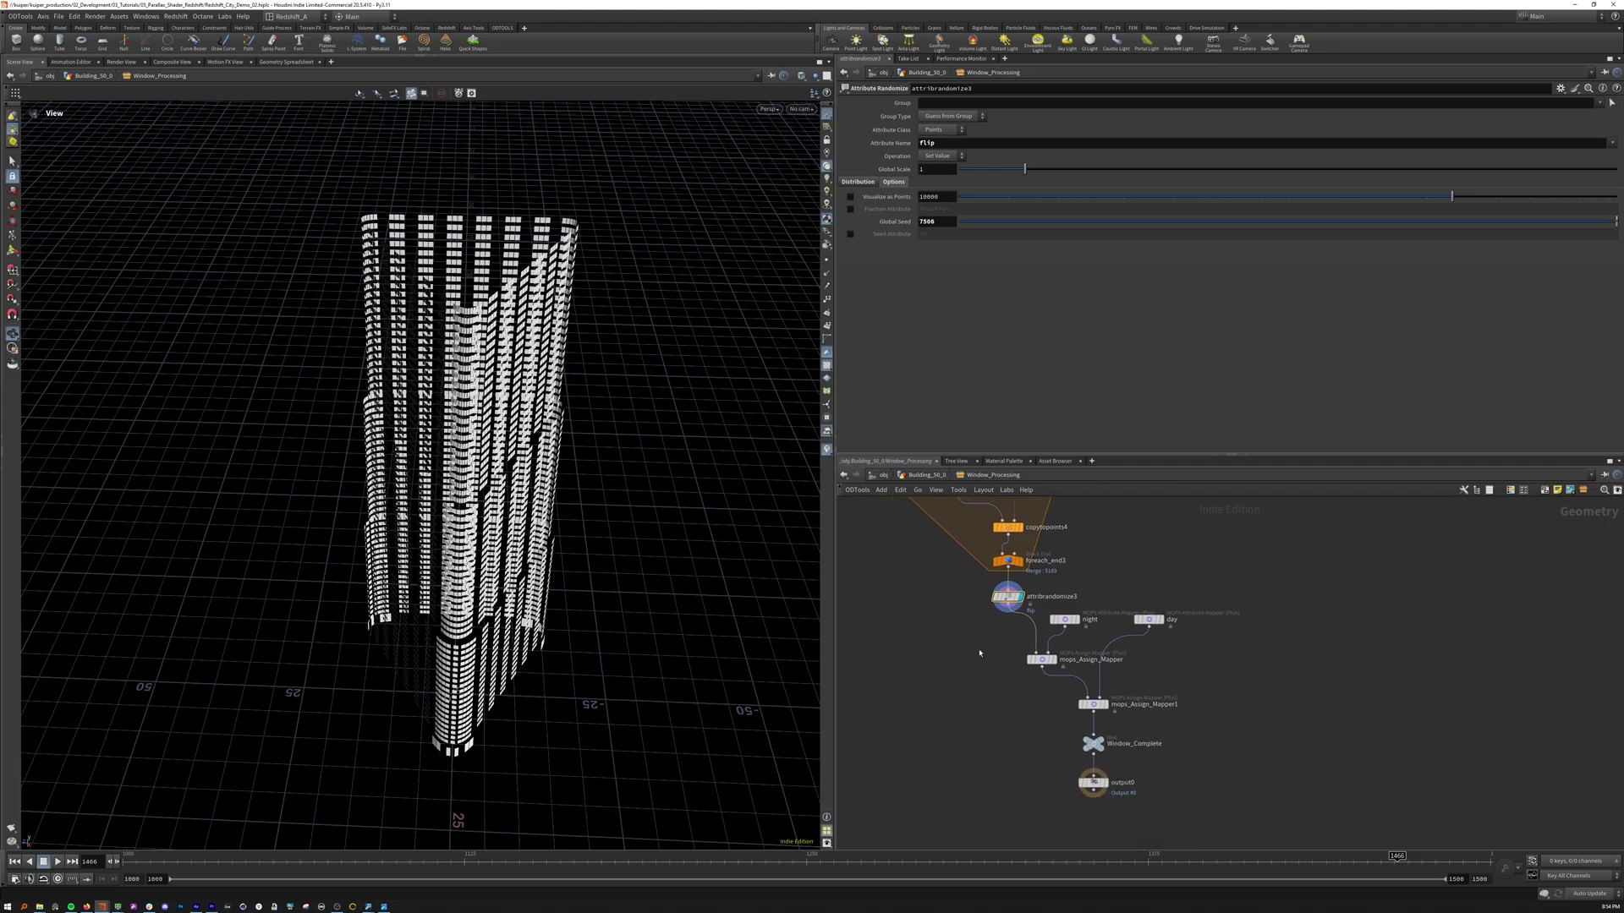
Review the key and texture lists in the night and day MOPs Attribute Mapper nodes
scroll(1134, 647, up, 4)
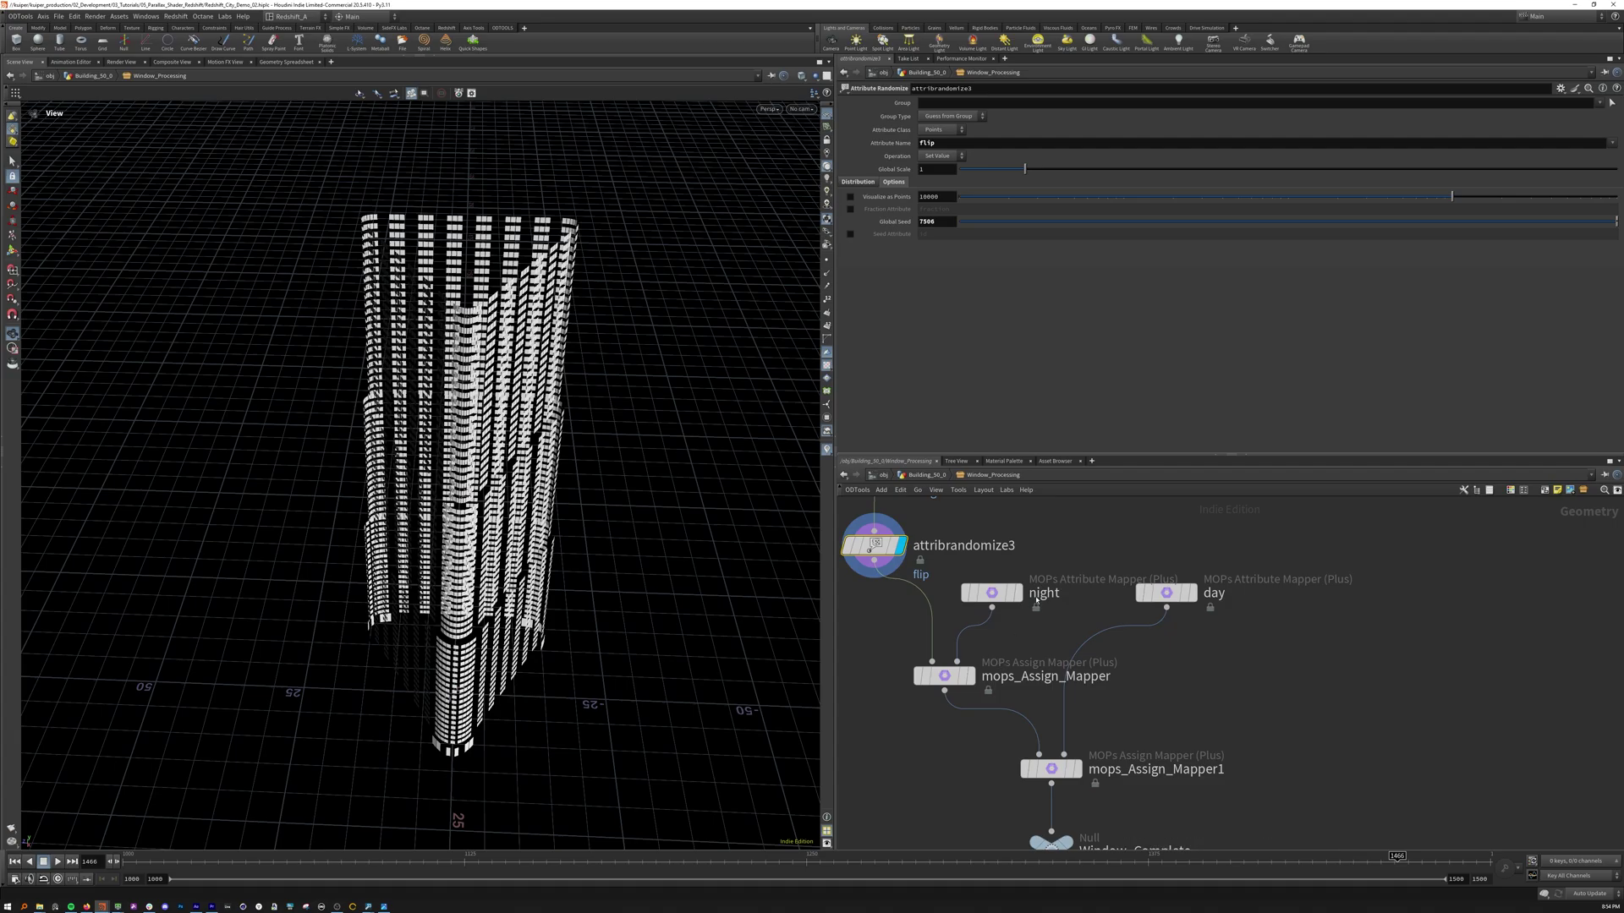
mouse_move(1028, 598)
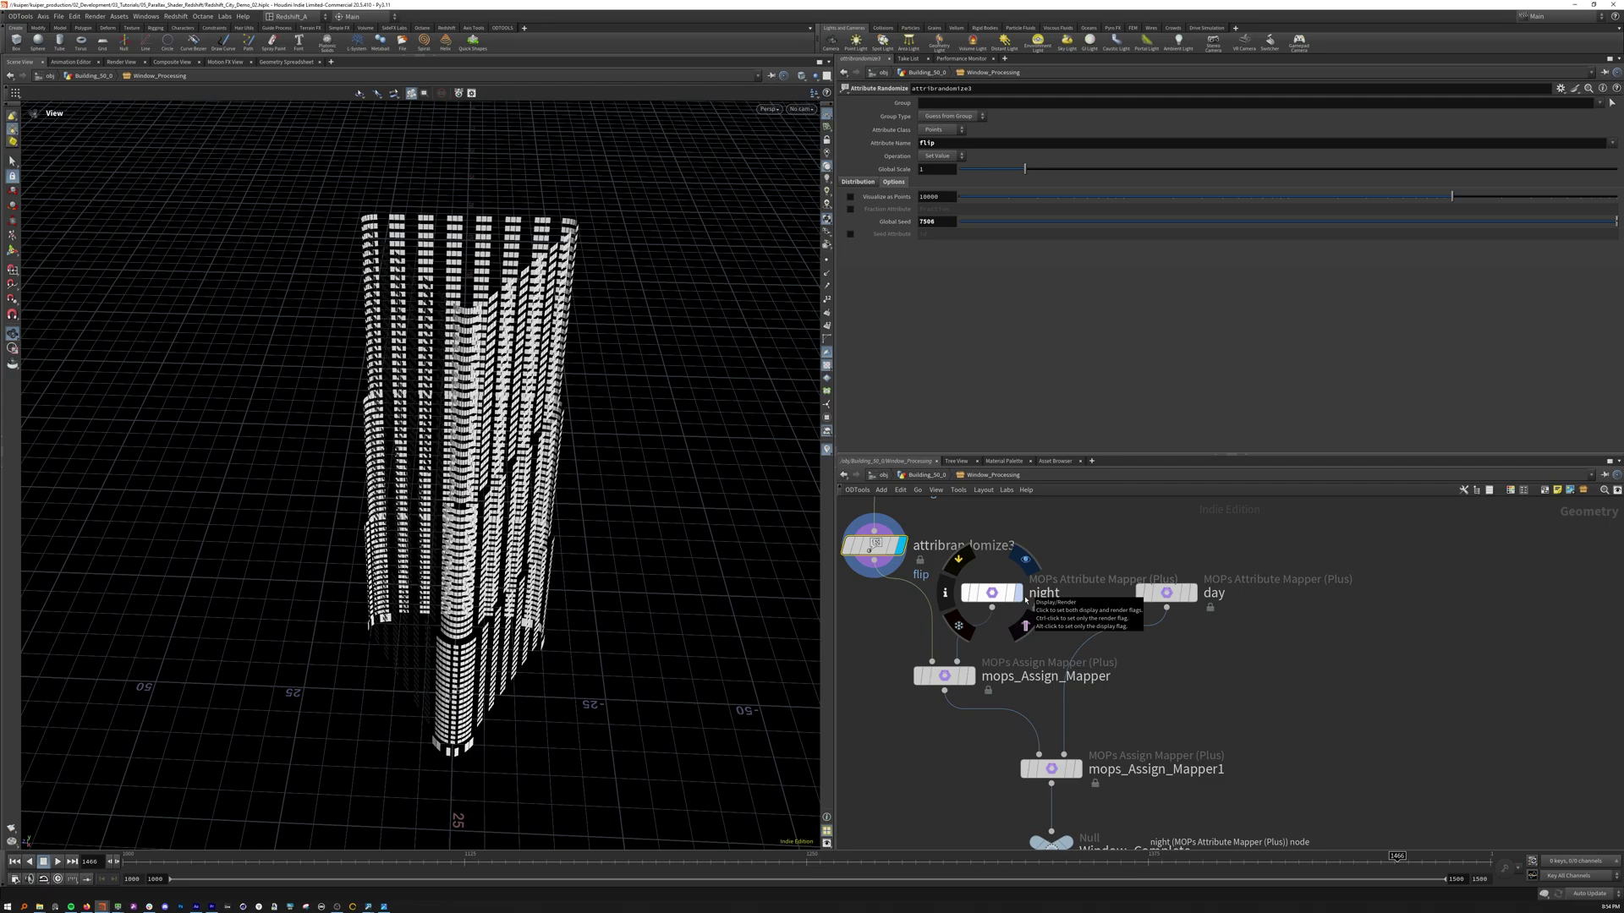
click(993, 590)
drag(1035, 367, 1023, 178)
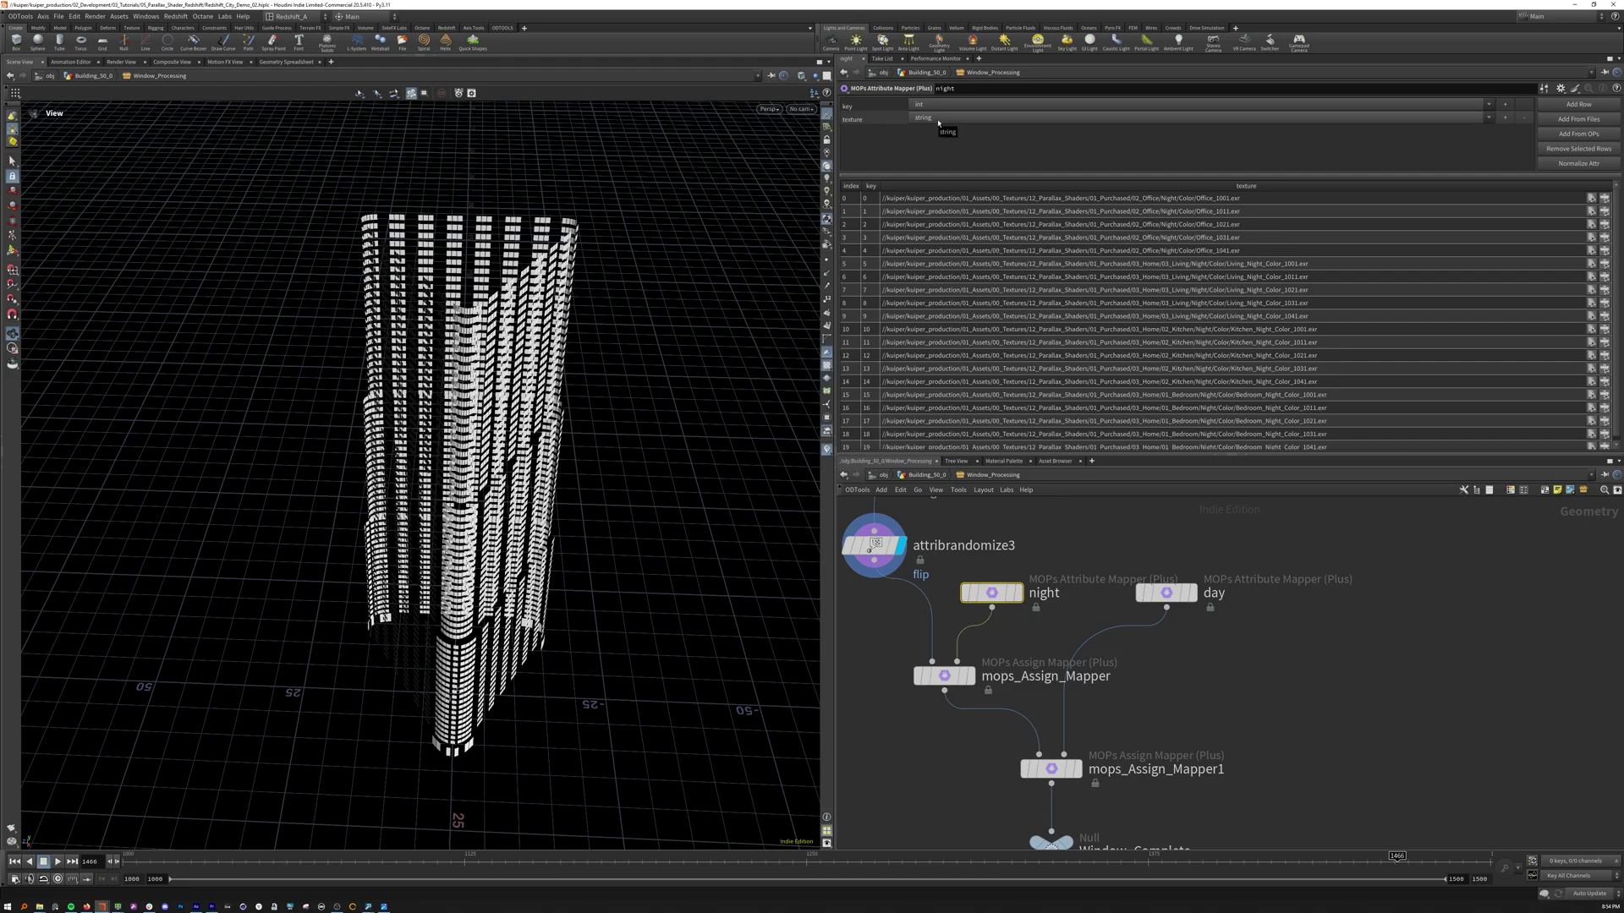
scroll(961, 240, down, 1)
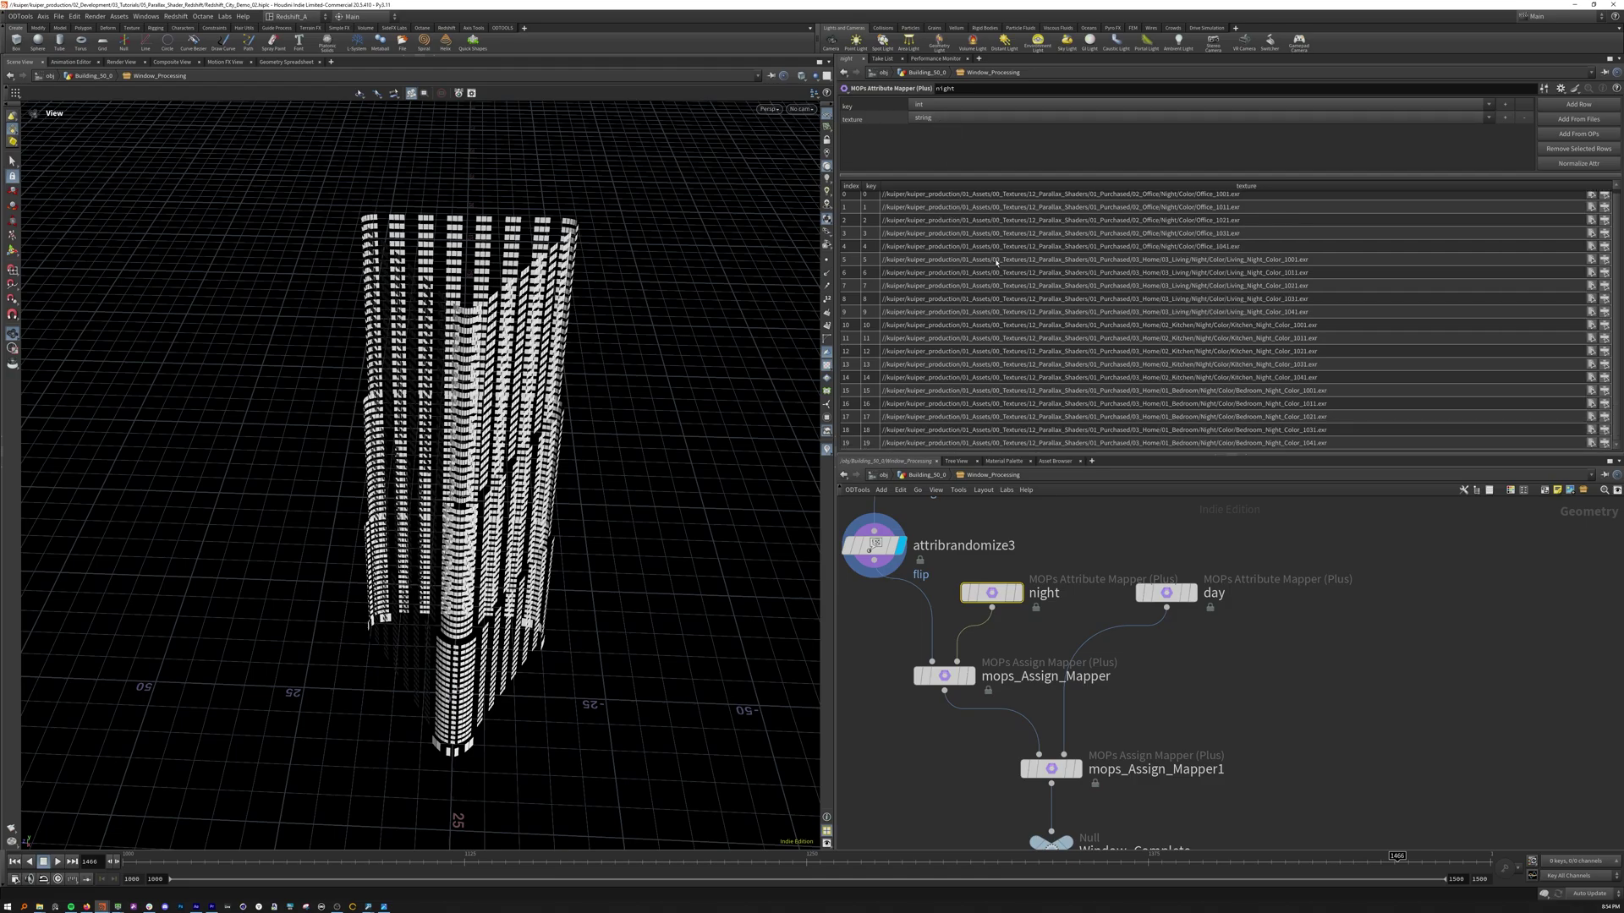
scroll(994, 266, up, 1)
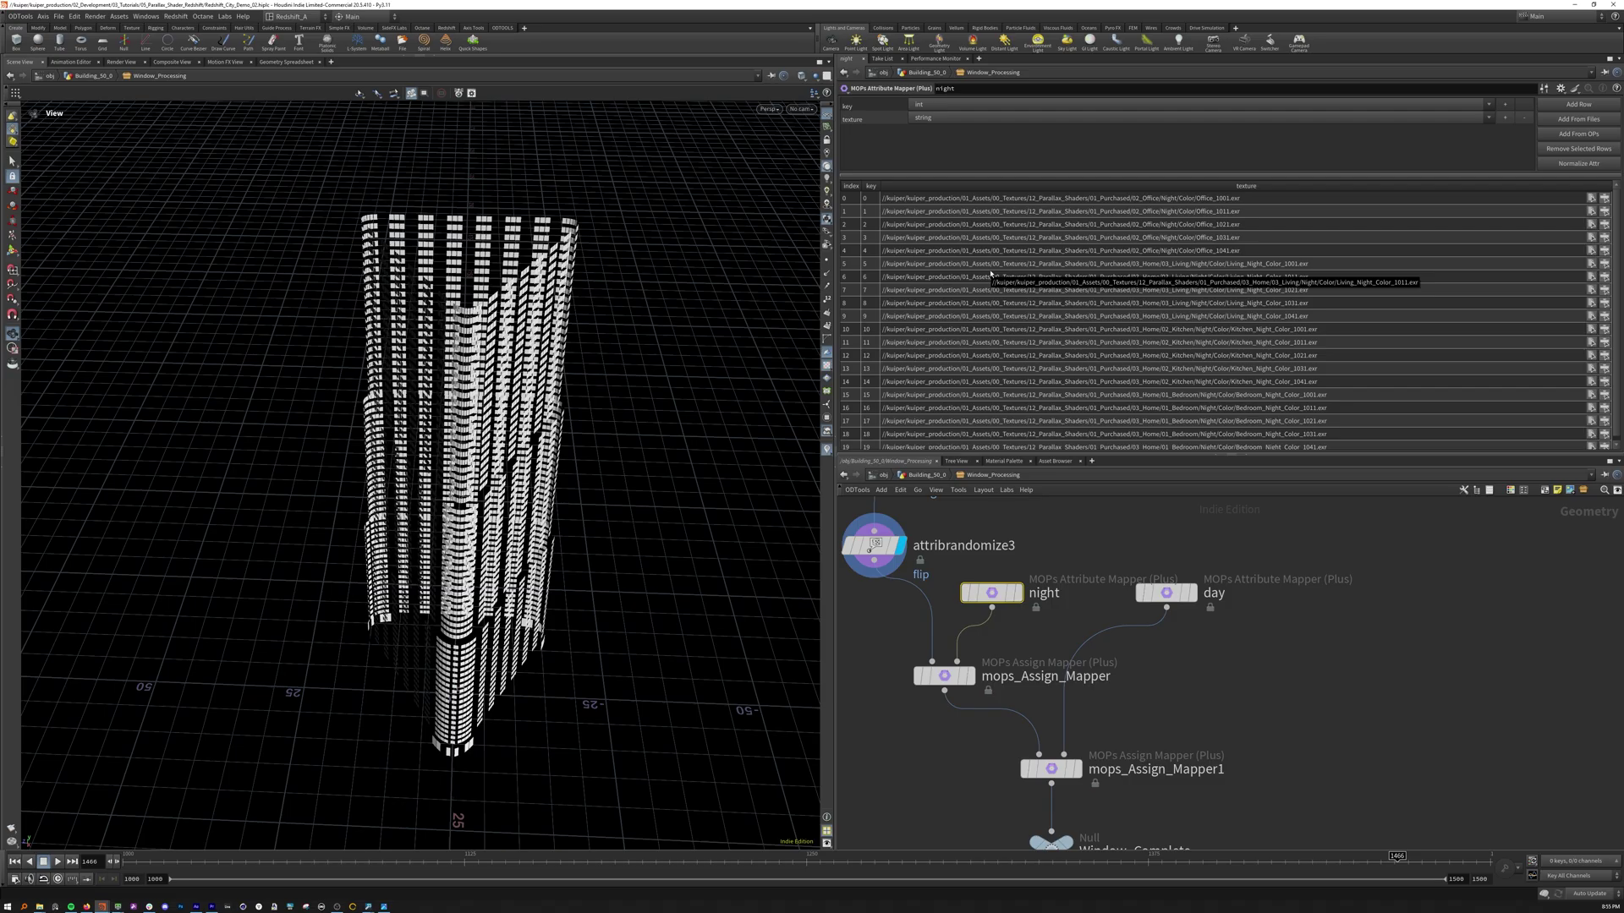
click(1165, 593)
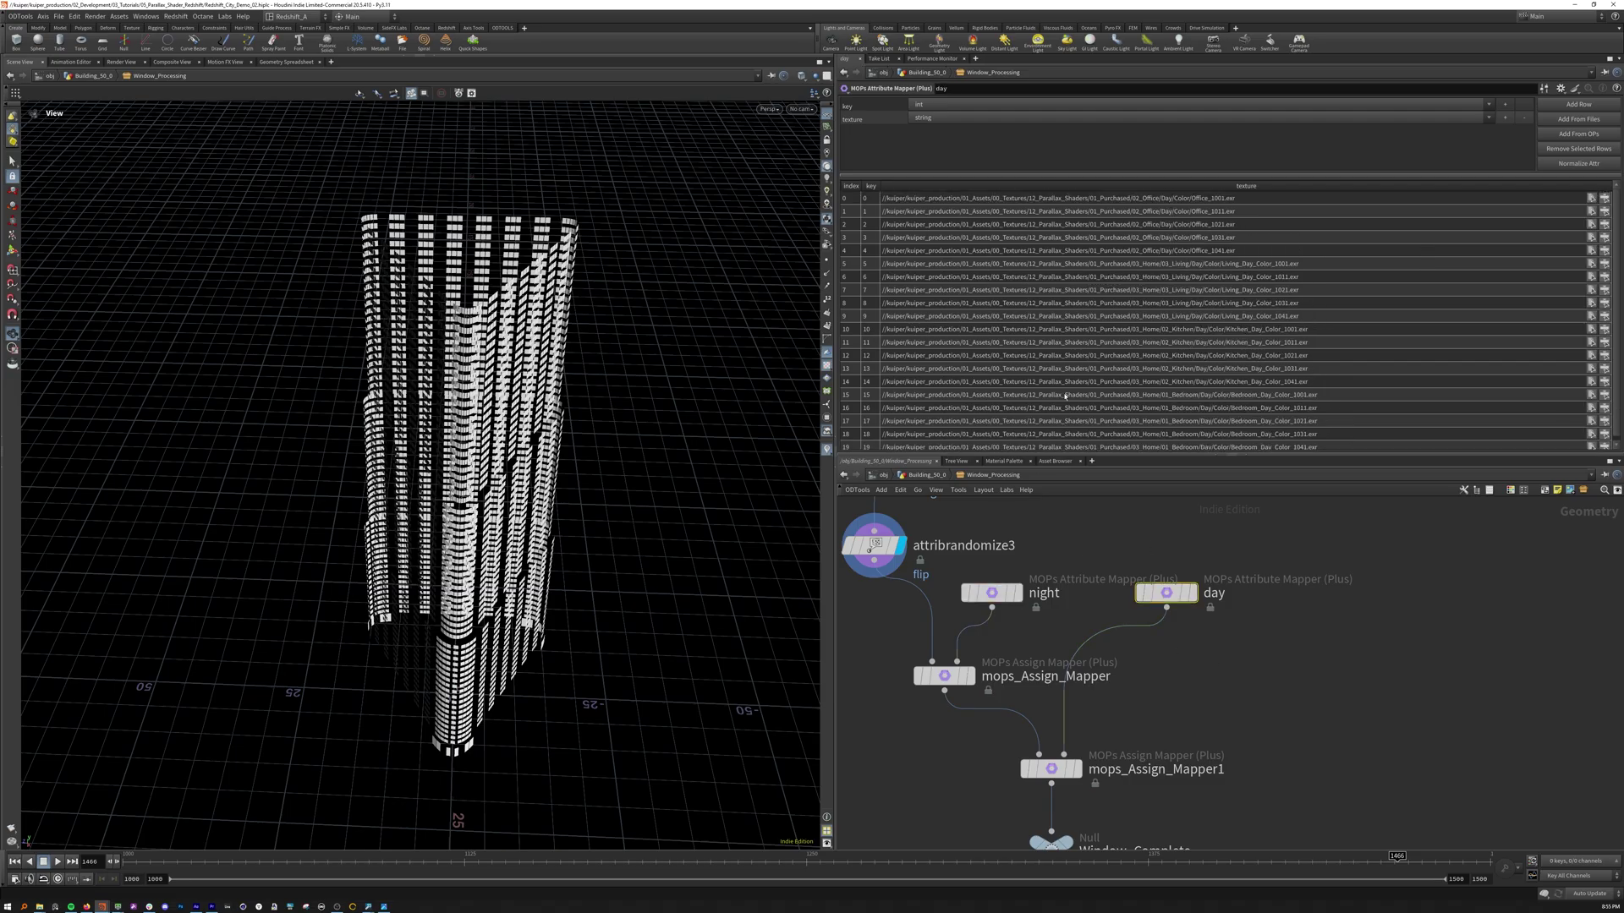
Compare the value attributes of mops_Assign_Mapper and mops_Assign_Mapper1, which assign texNight and texDay
click(960, 677)
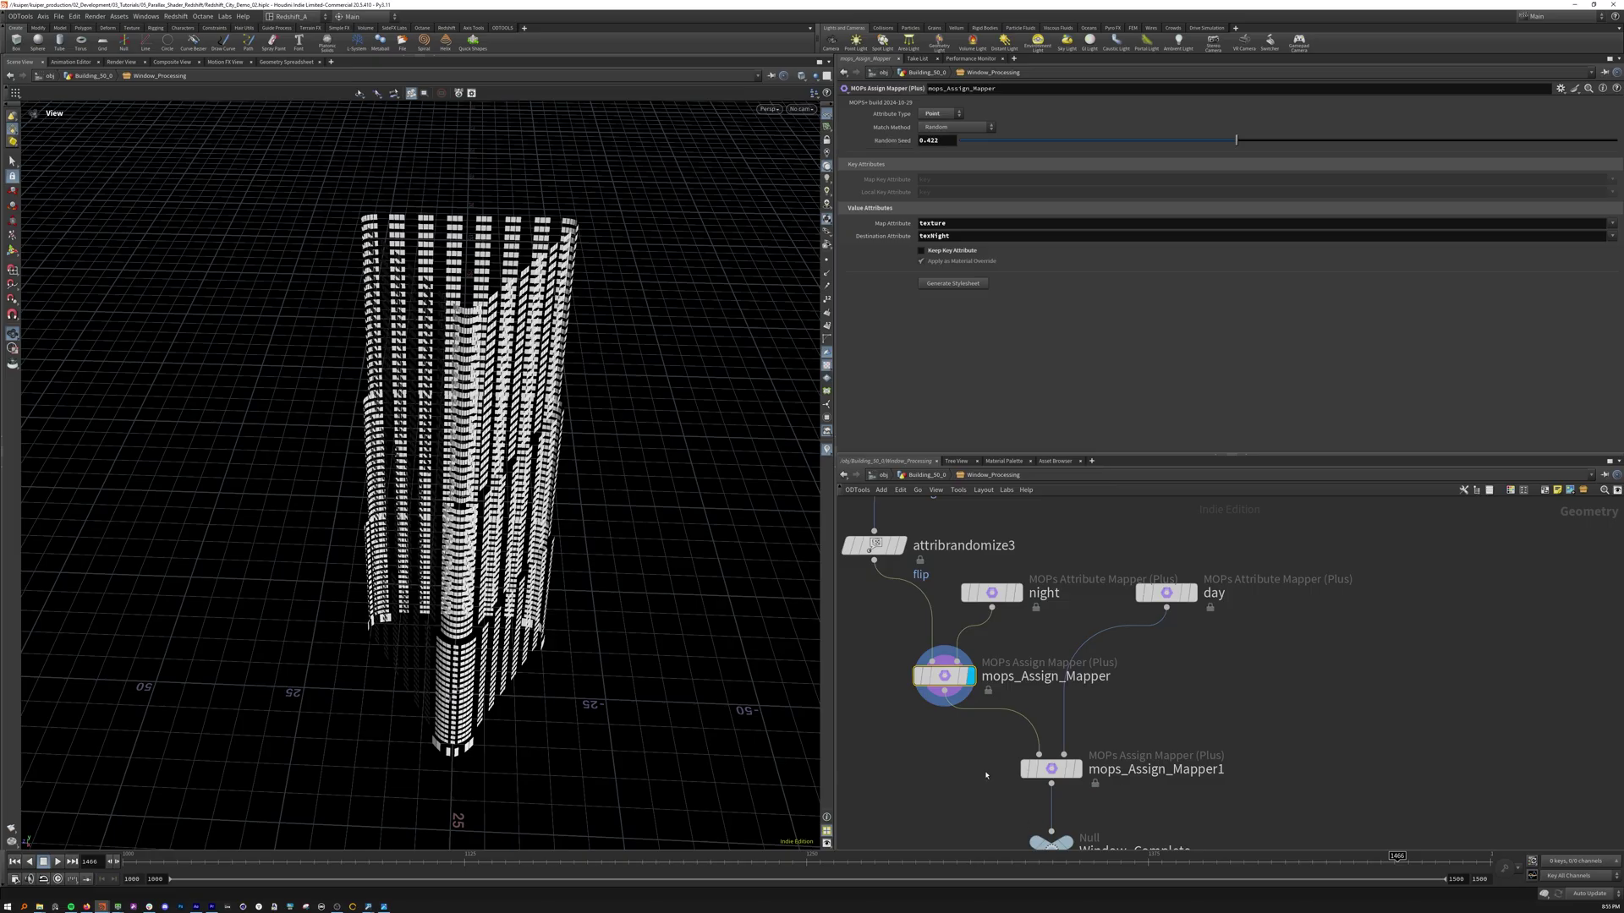
click(1143, 770)
click(934, 676)
click(1051, 769)
scroll(1002, 610, down, 3)
middle_drag(1023, 755, 1026, 717)
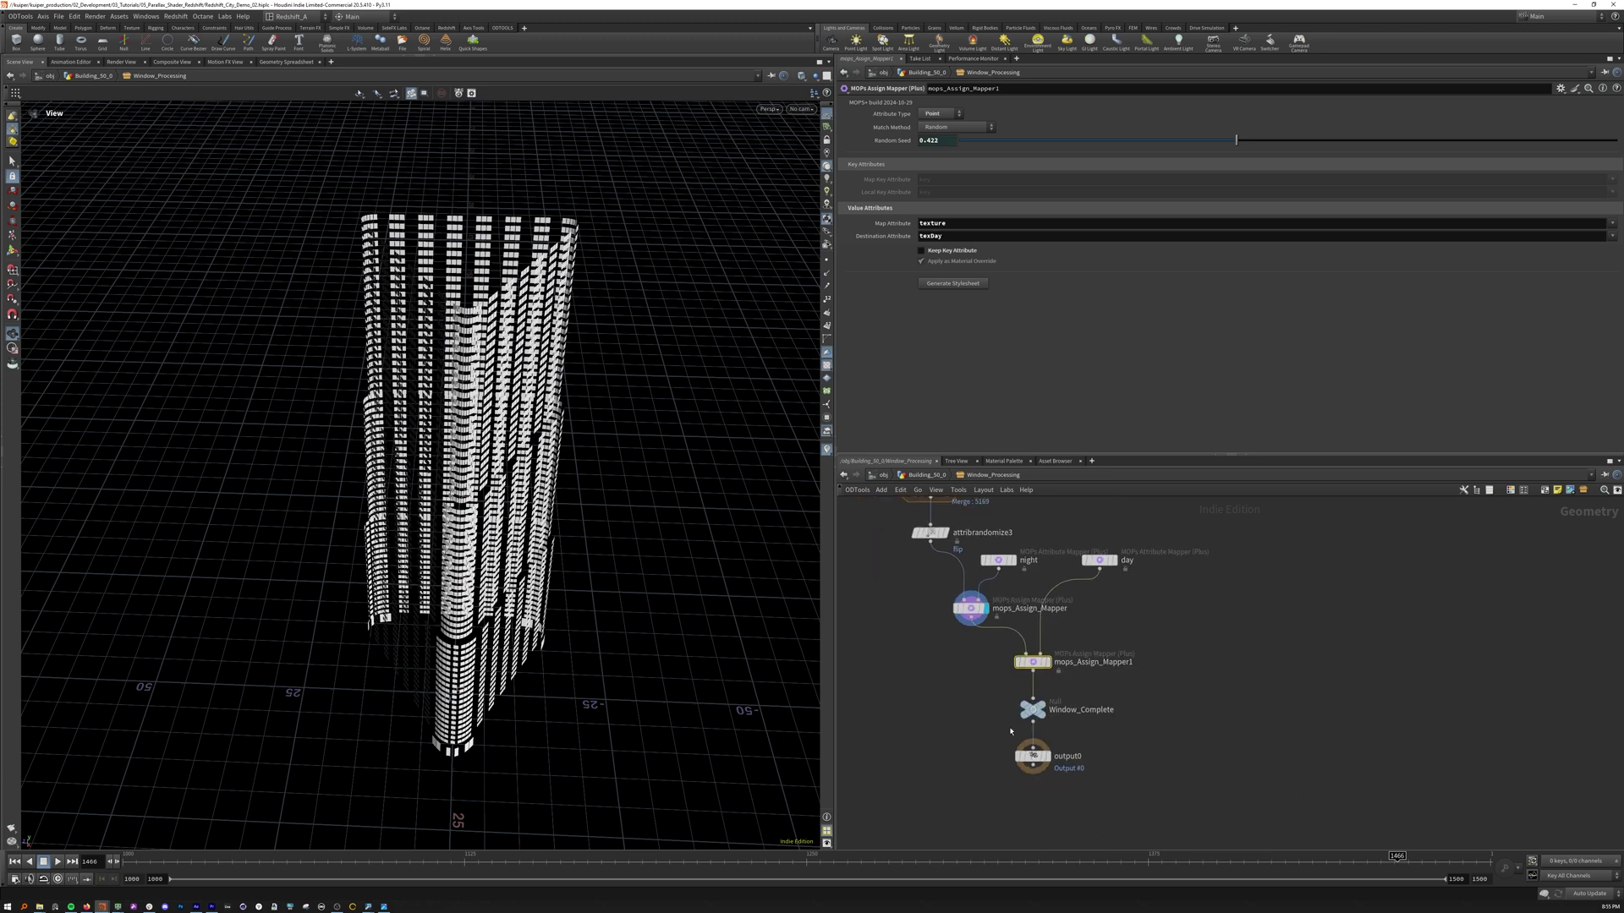
Display the Window_Complete null and check the window attributes in its node info
scroll(1026, 717, up, 3)
click(1050, 703)
click(991, 712)
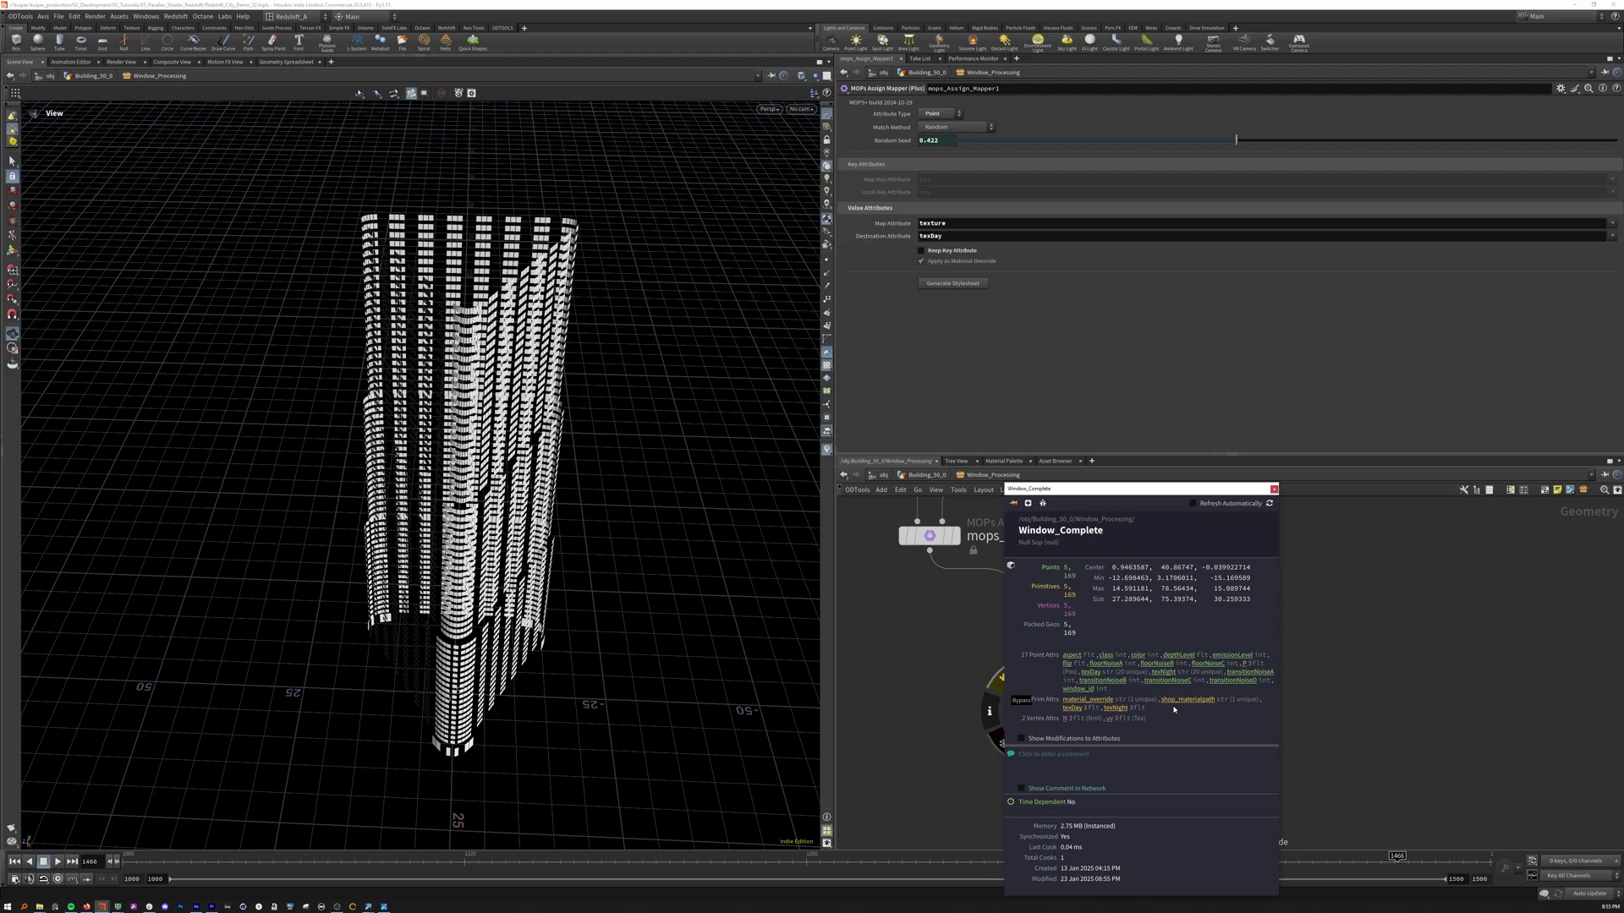
Return to the Building_50_0 network and display merge8, which combines the windows with the rest of the building
key(h)
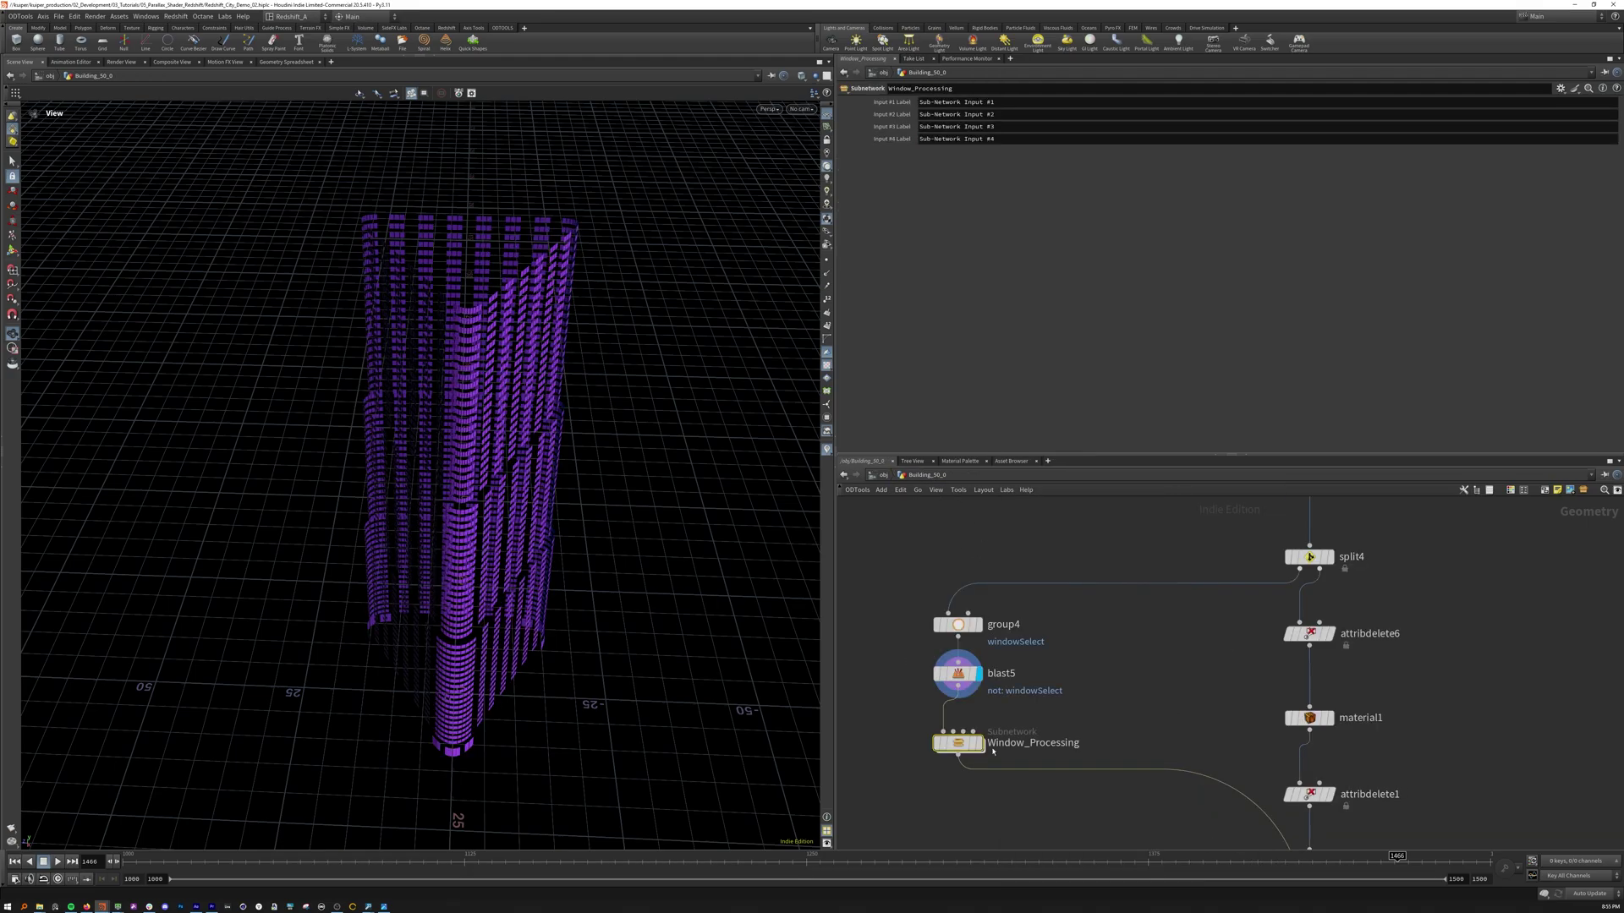
scroll(1001, 758, down, 2)
click(1238, 769)
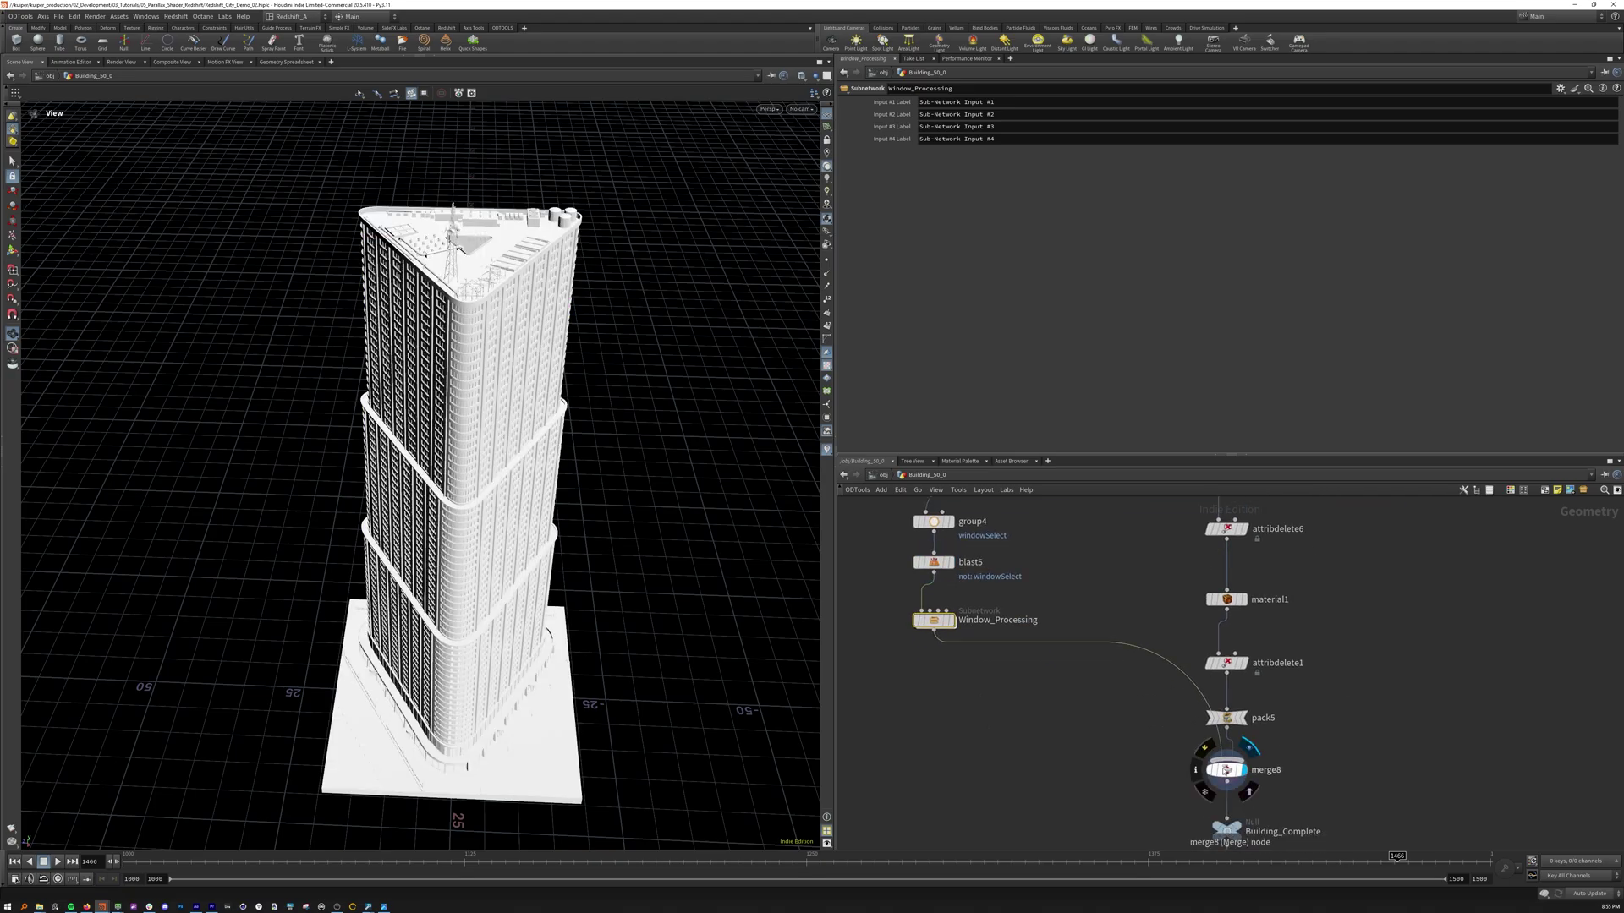
click(1226, 769)
middle_drag(1176, 644, 1076, 685)
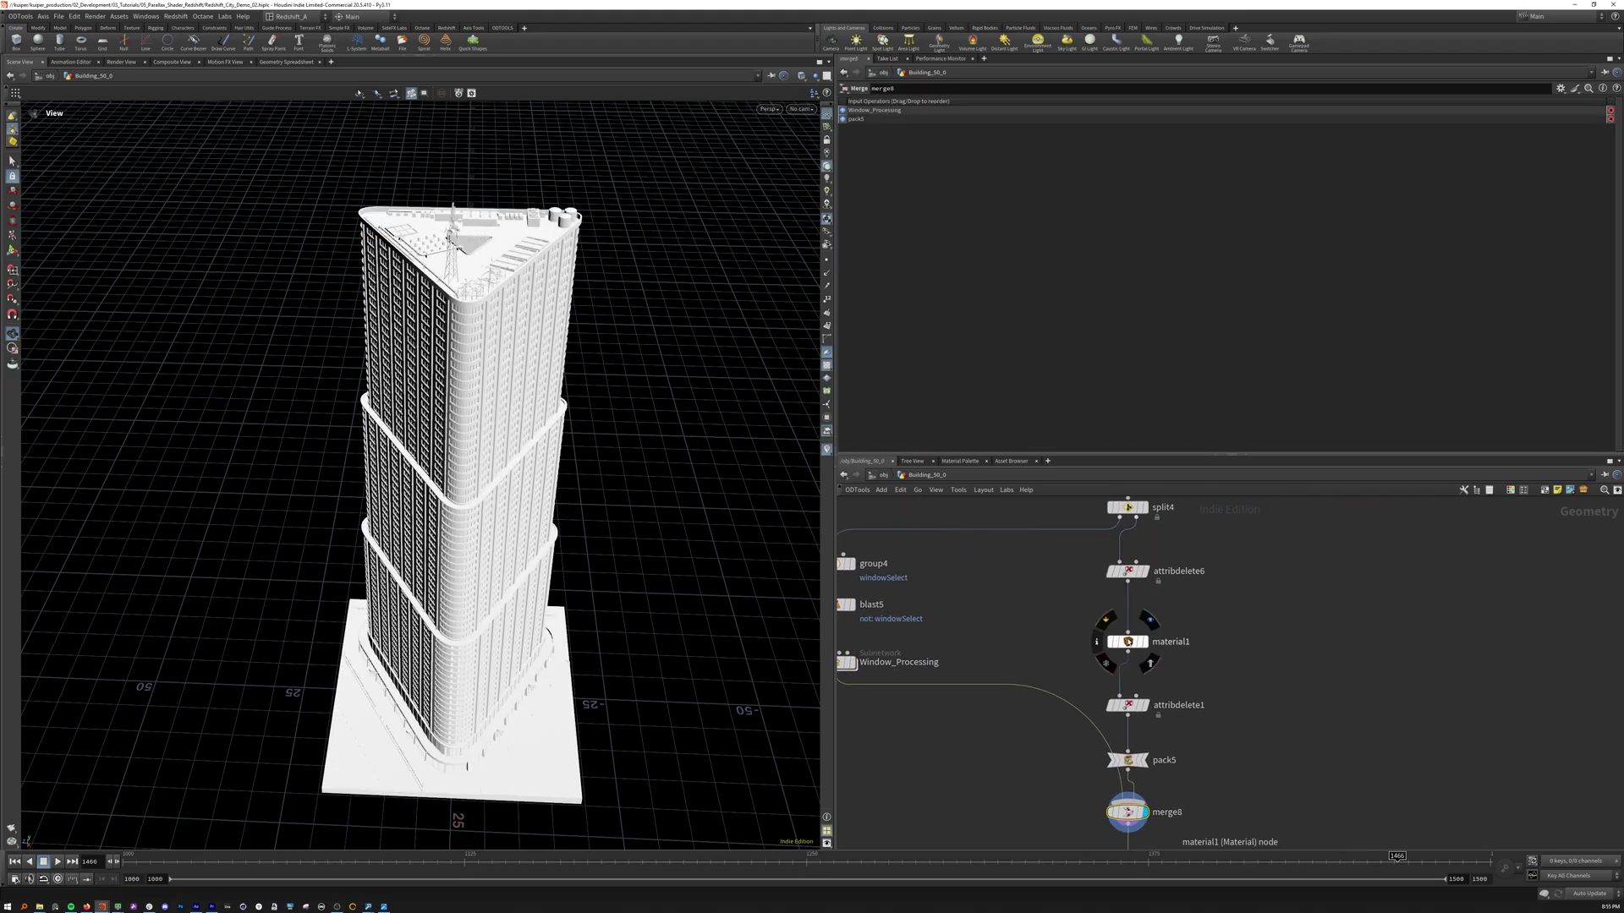
Review the facade branch's material1, attribdelete1 and pack5 nodes
click(1128, 642)
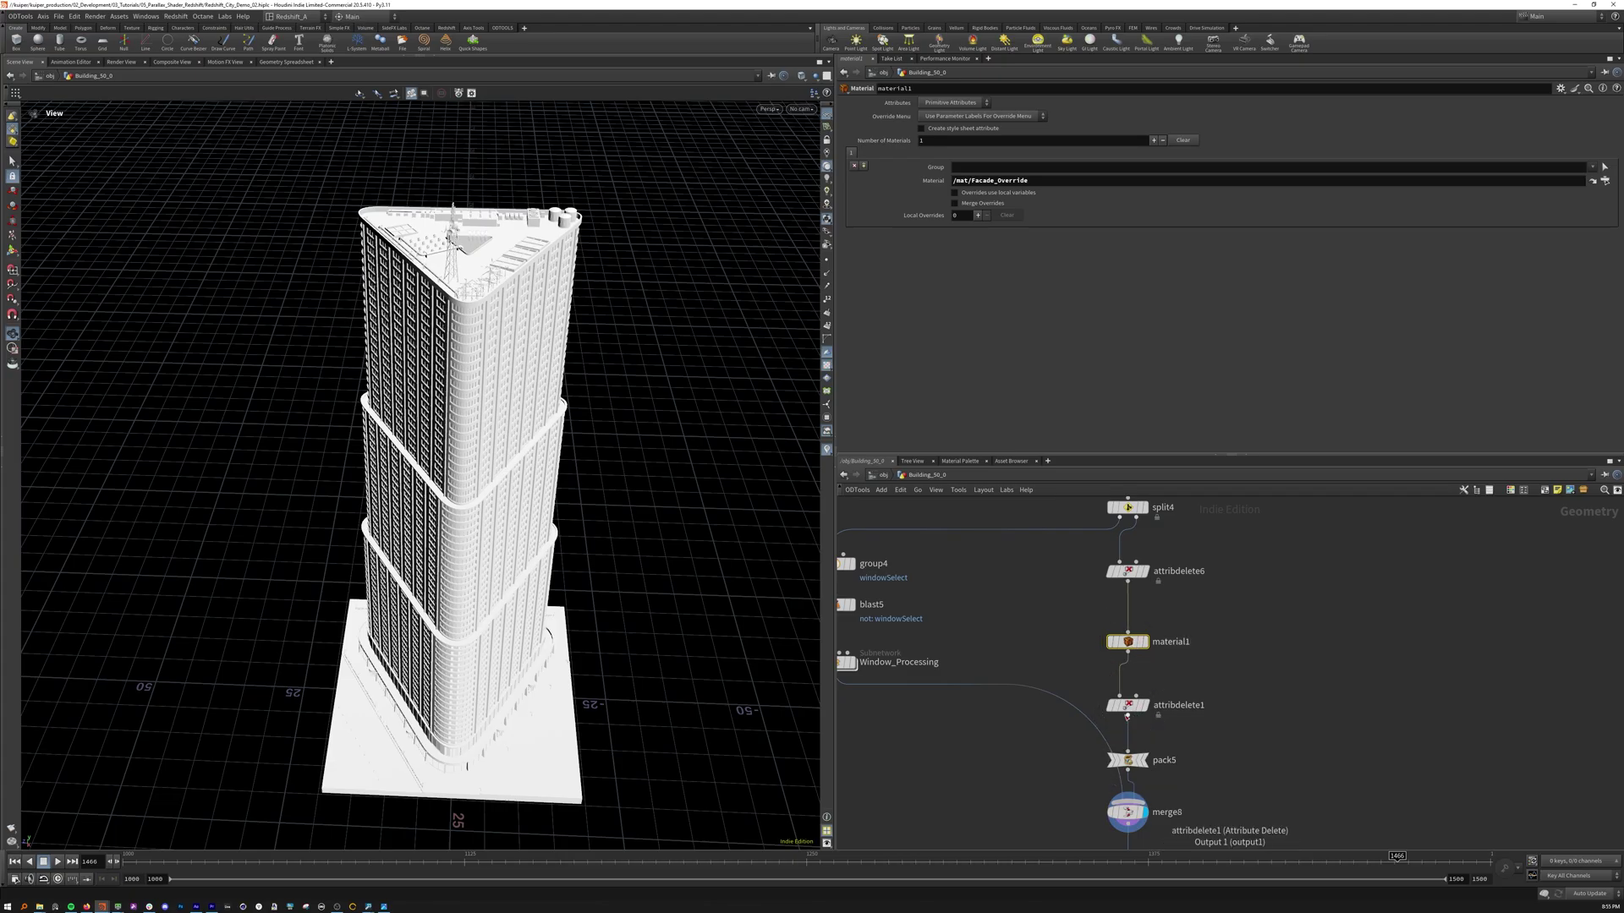
click(1128, 705)
click(1127, 760)
Display the building network's output0 node and return to the object level
middle_drag(1128, 760, 1149, 634)
click(1167, 806)
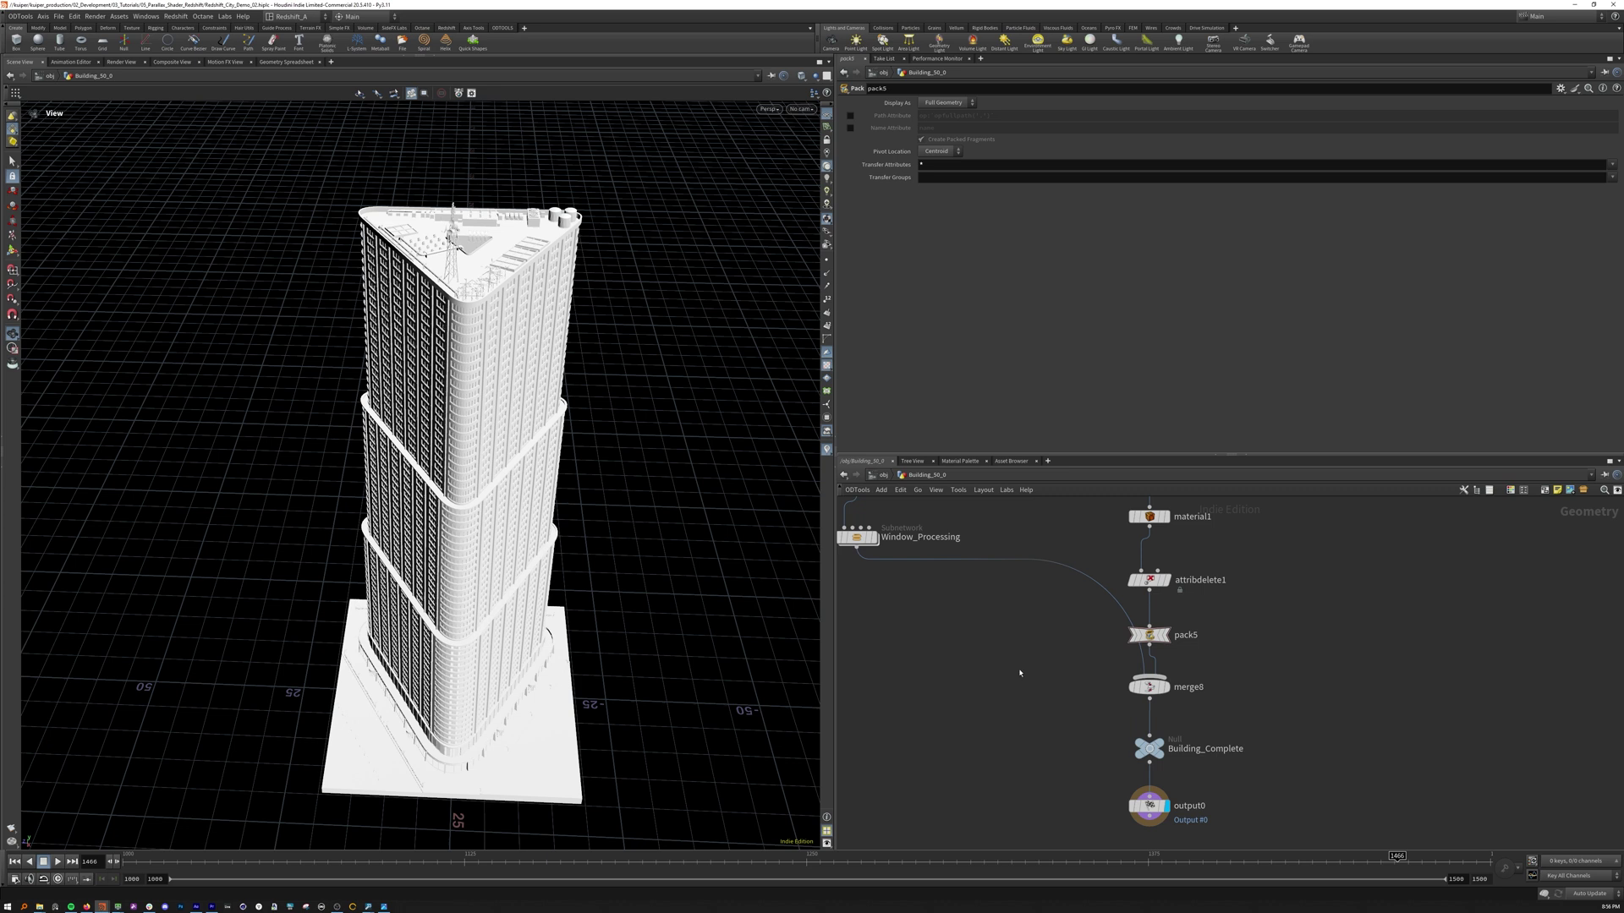
key(u)
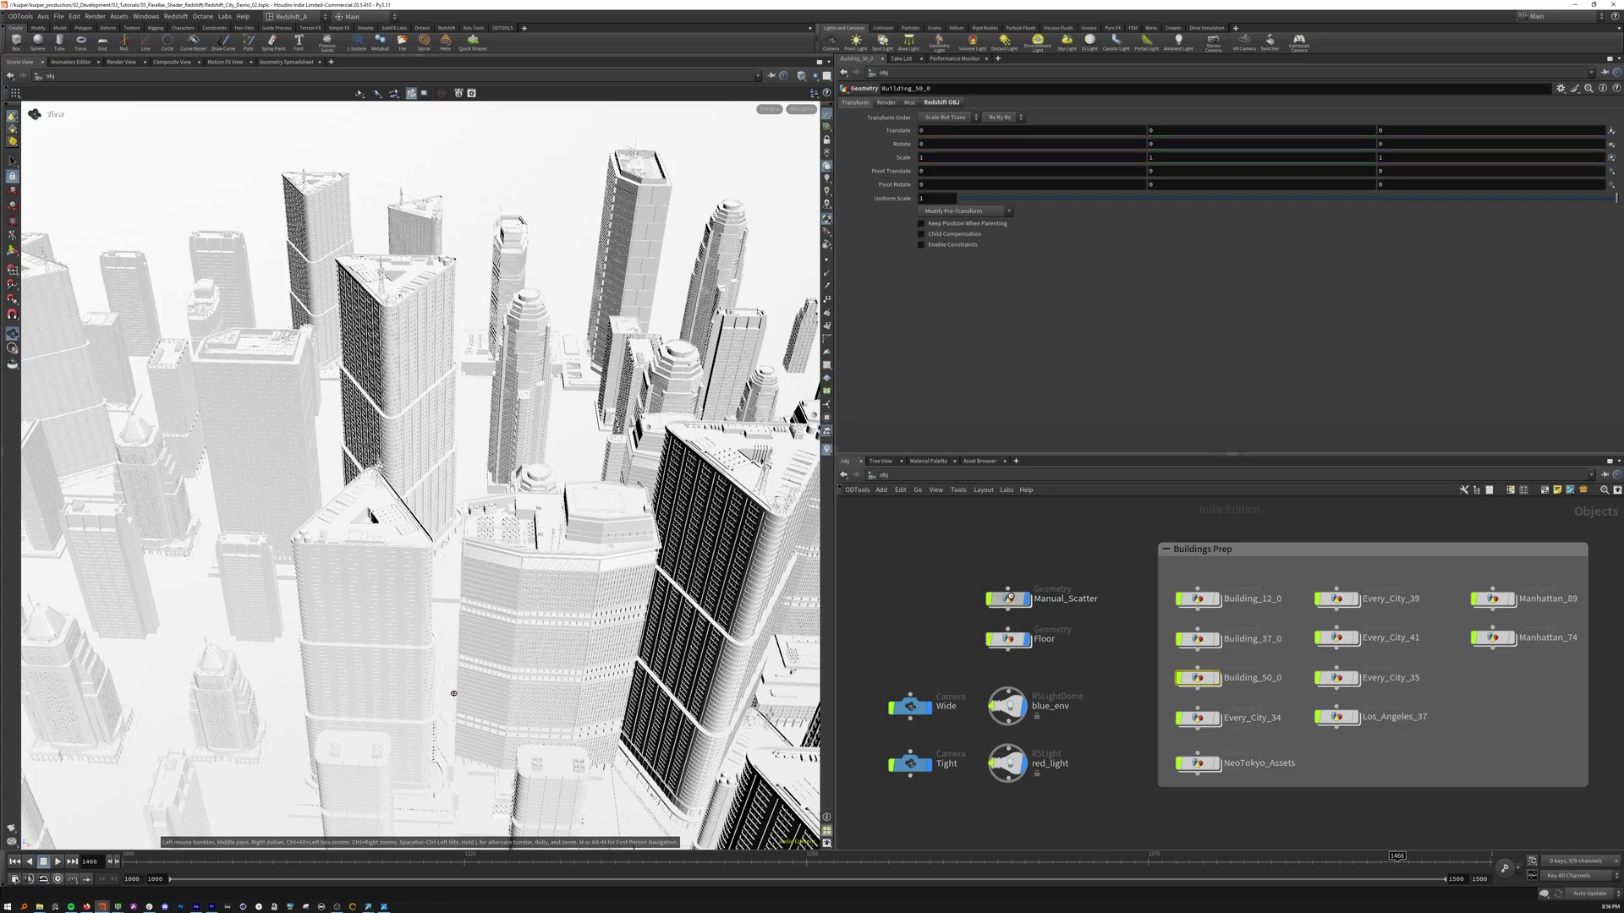
Open the Manual_Scatter network, frame the whole city and examine the building object merges and the merge2 and transform9 nodes
double_click(1014, 600)
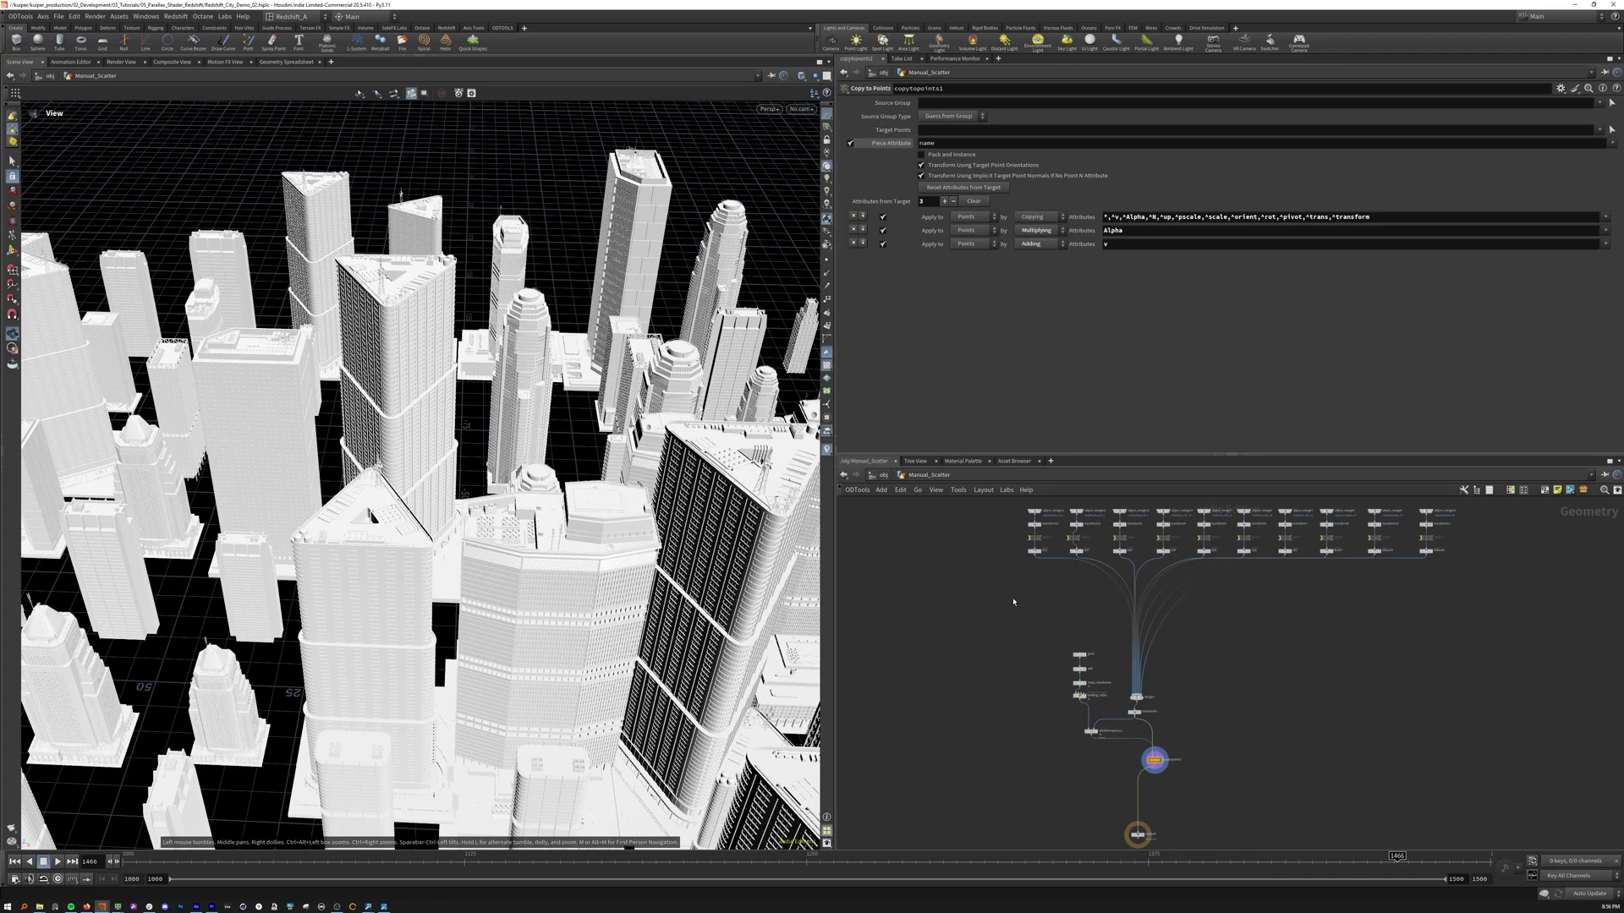
key(h)
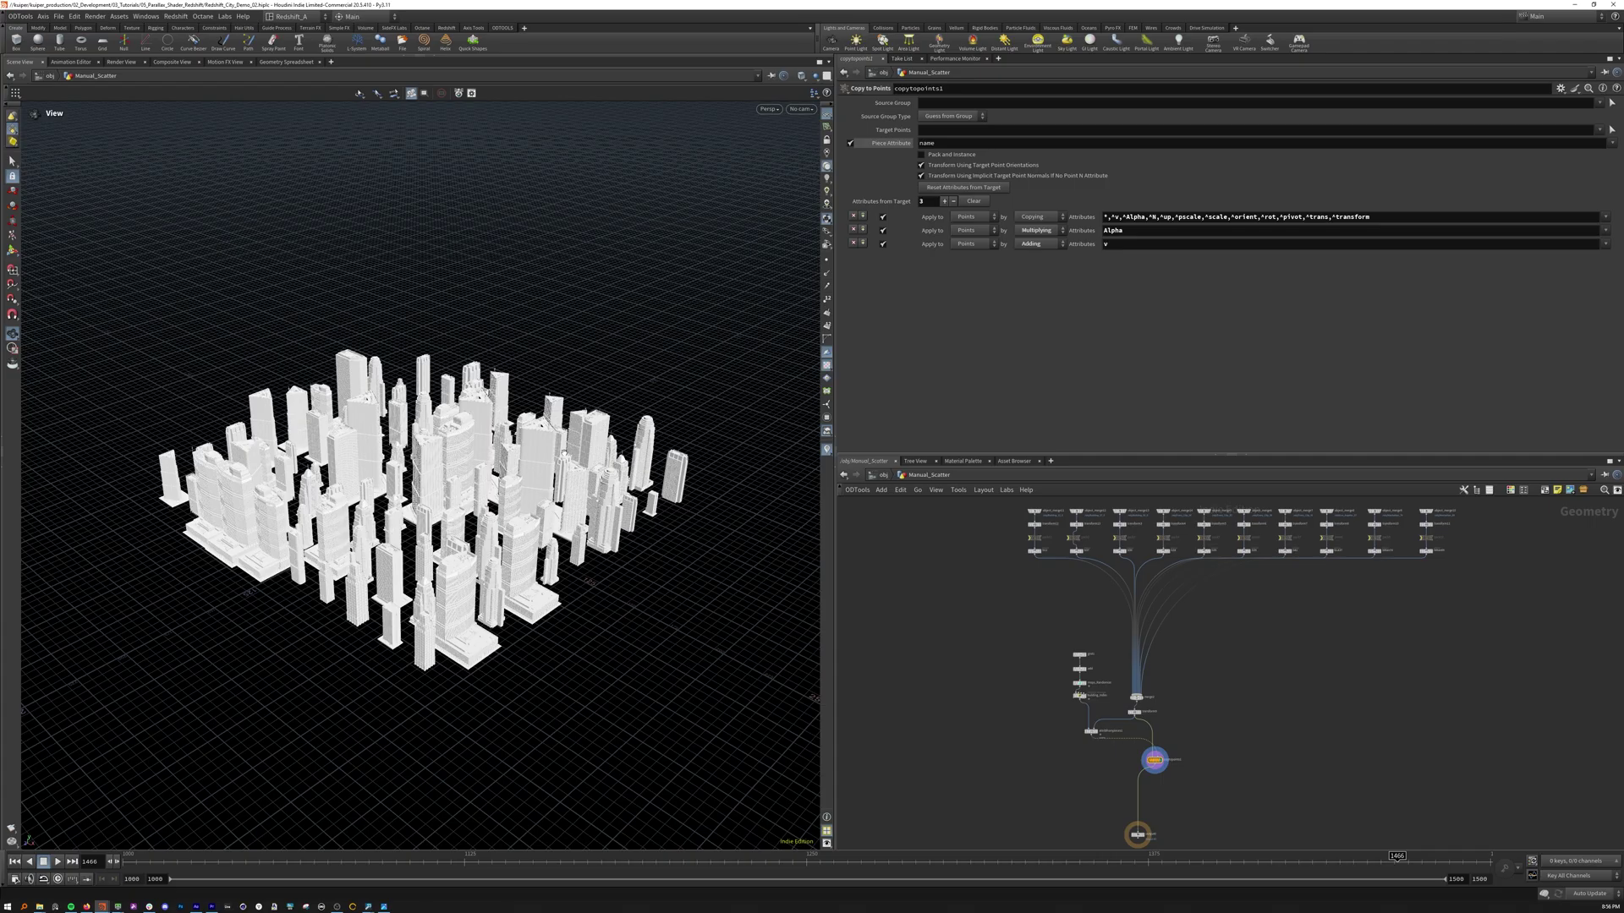
scroll(1383, 582, up, 3)
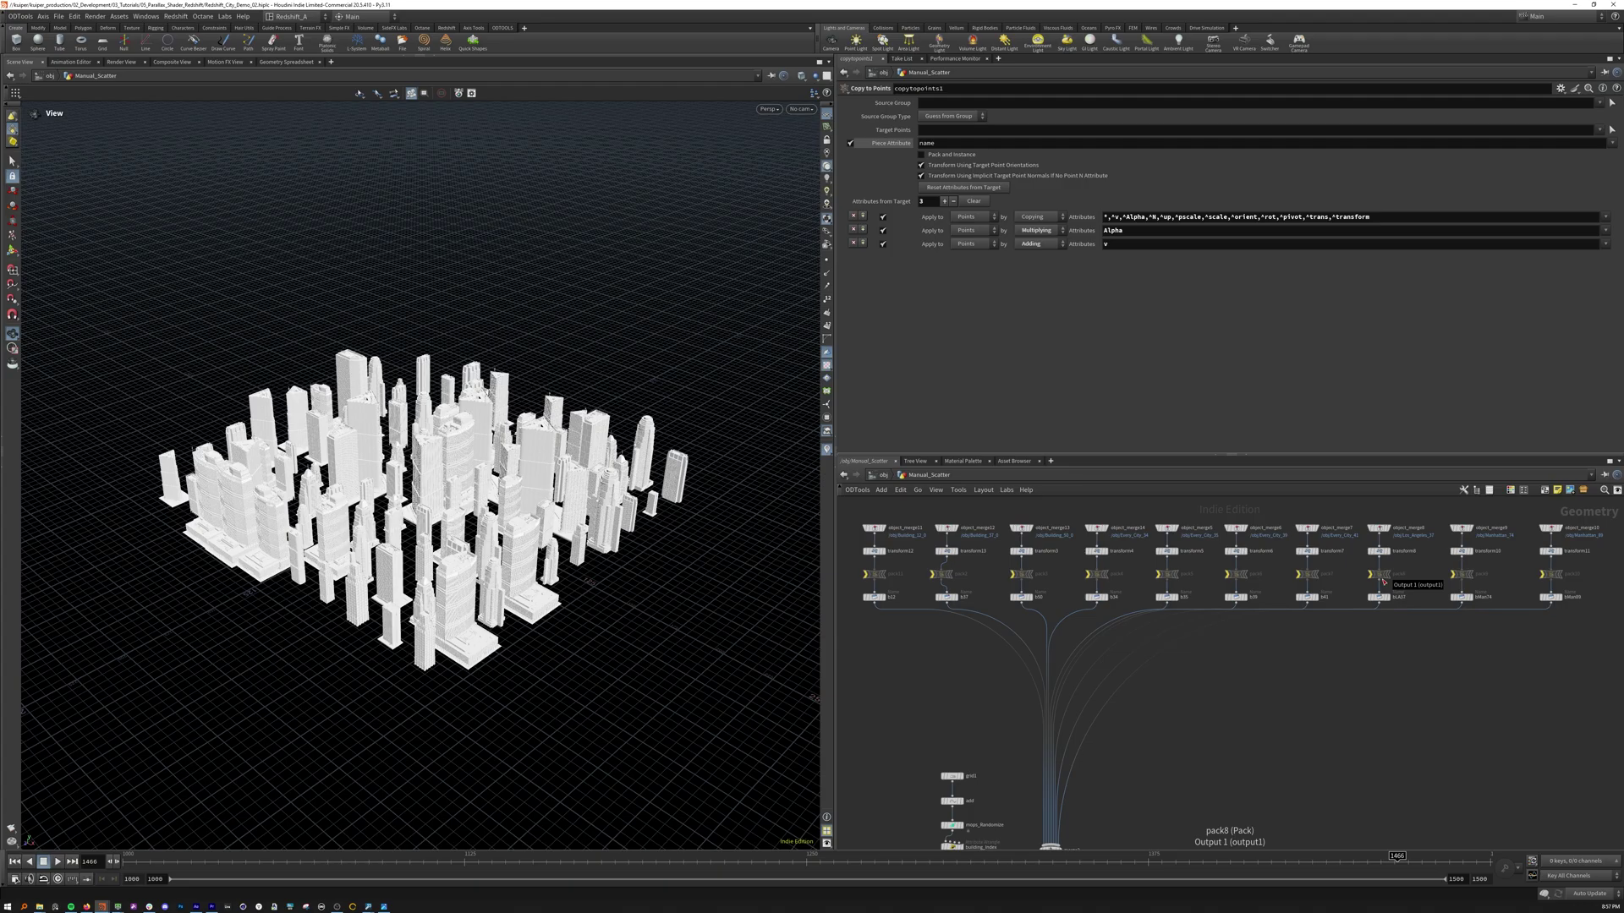
scroll(1226, 807, up, 4)
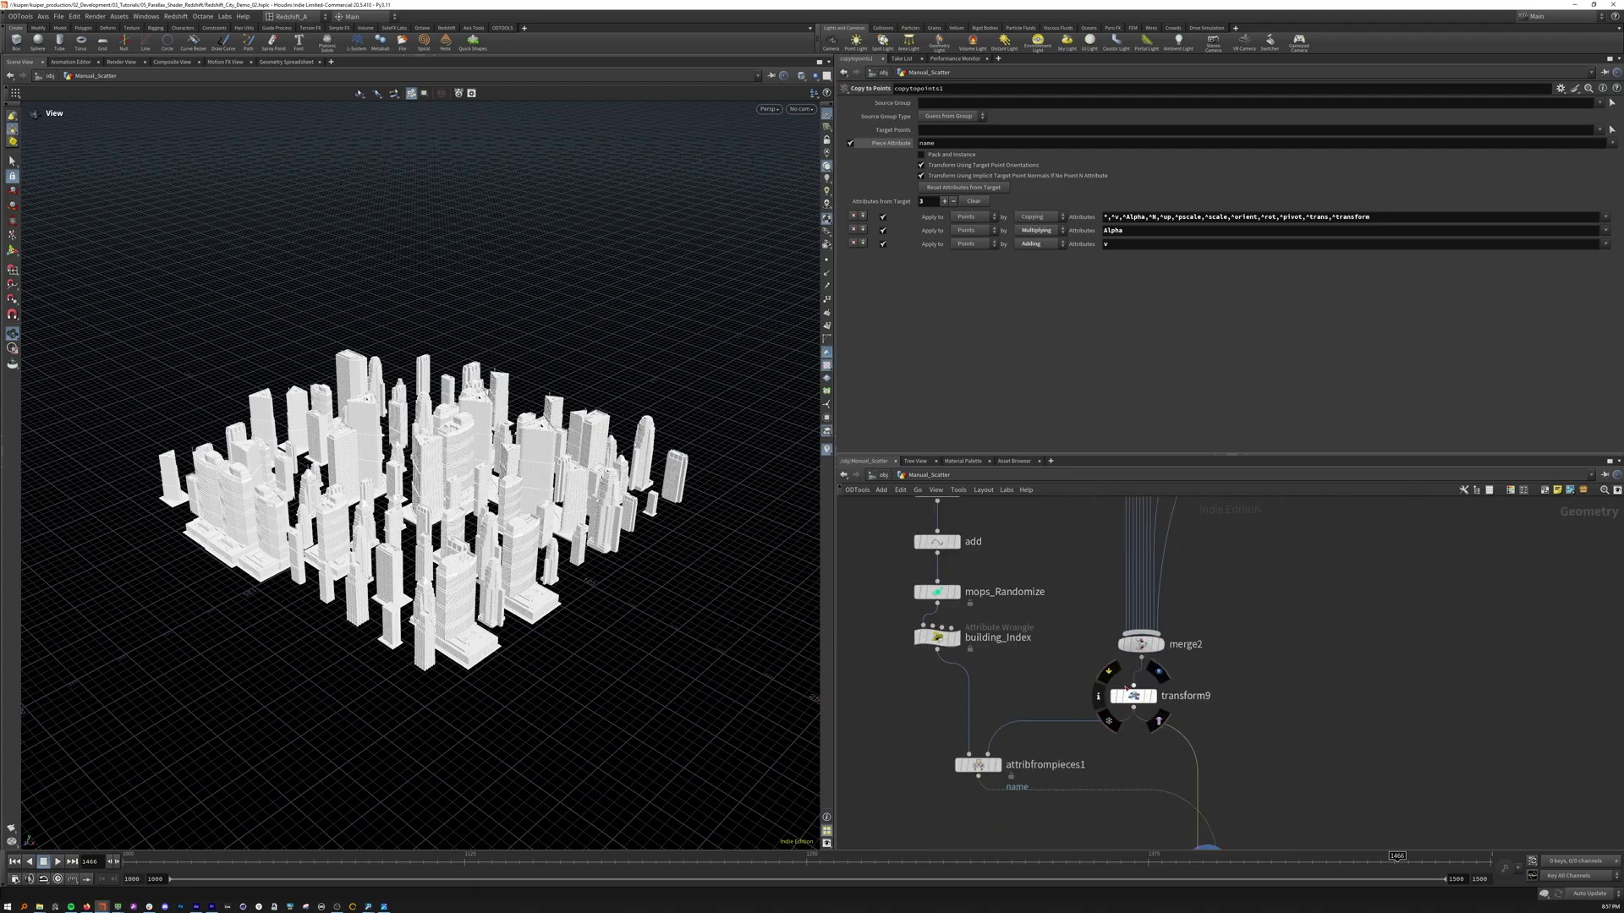
middle_drag(1031, 679, 1124, 739)
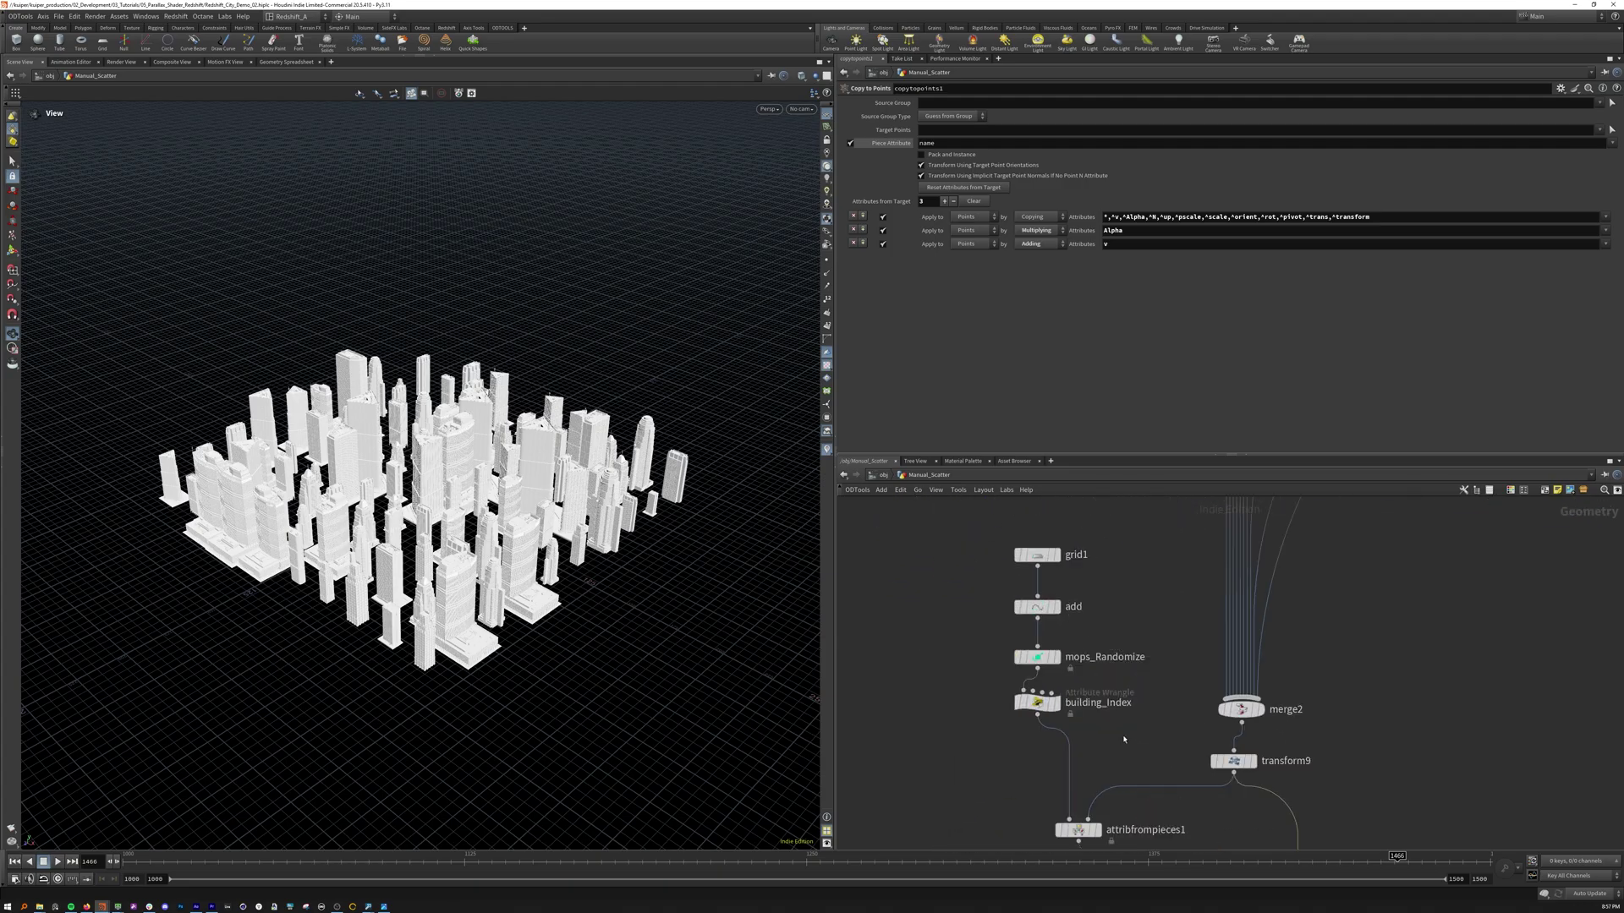
Display the scatter branch's add and mops_Randomize nodes in turn and review their parameters and the building_Index wrangle code
click(1058, 607)
click(1037, 606)
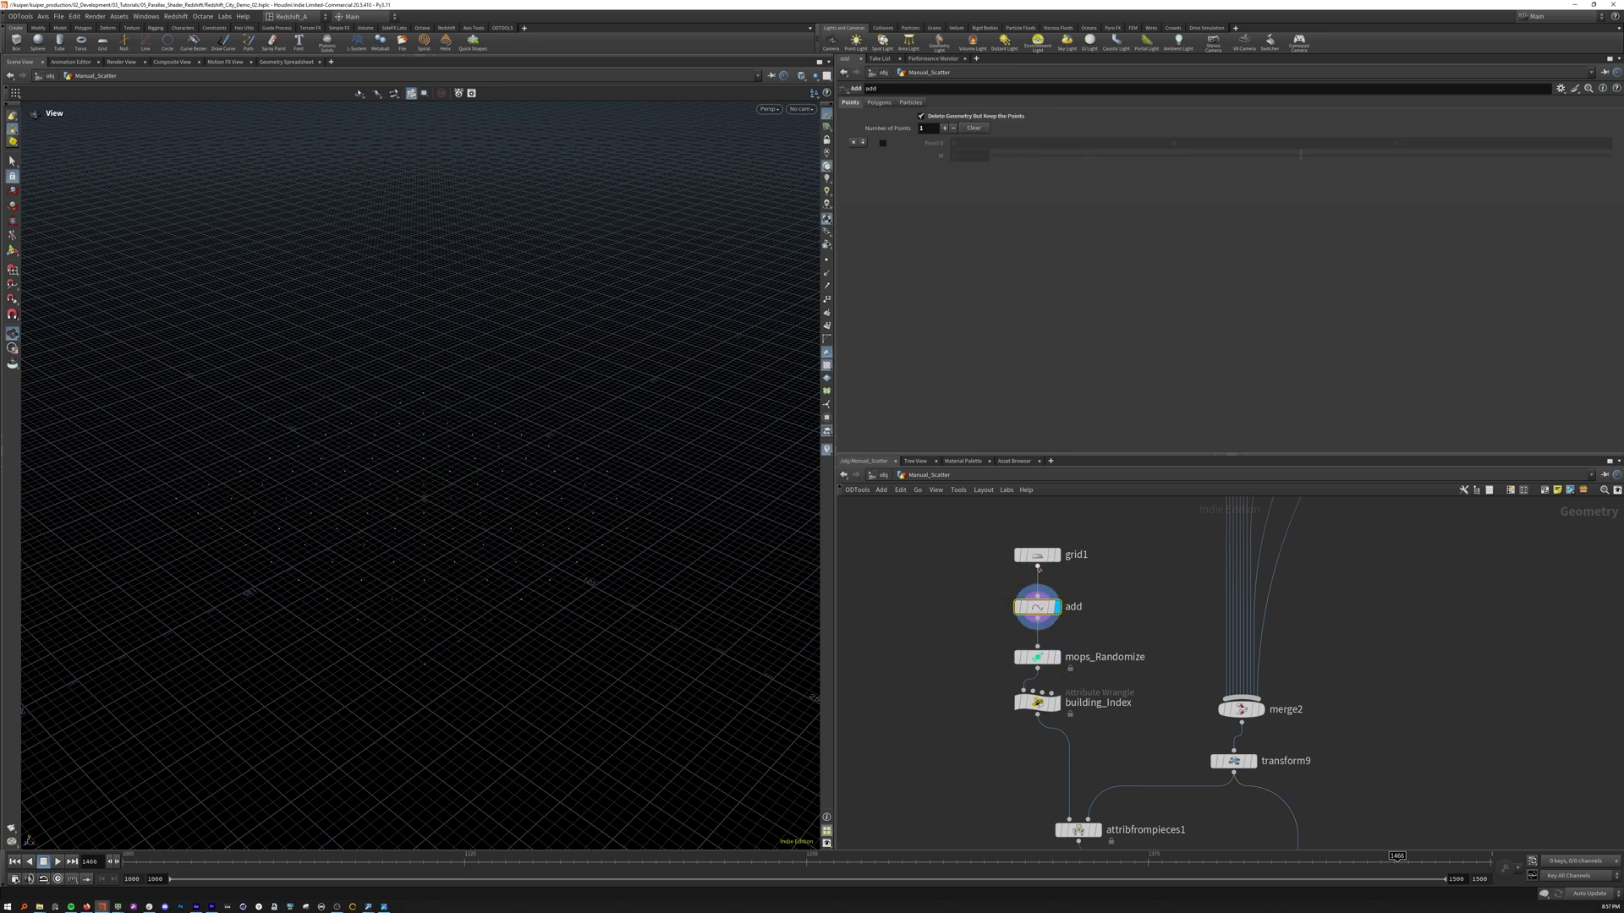
mouse_move(1037, 608)
click(1058, 658)
click(1041, 658)
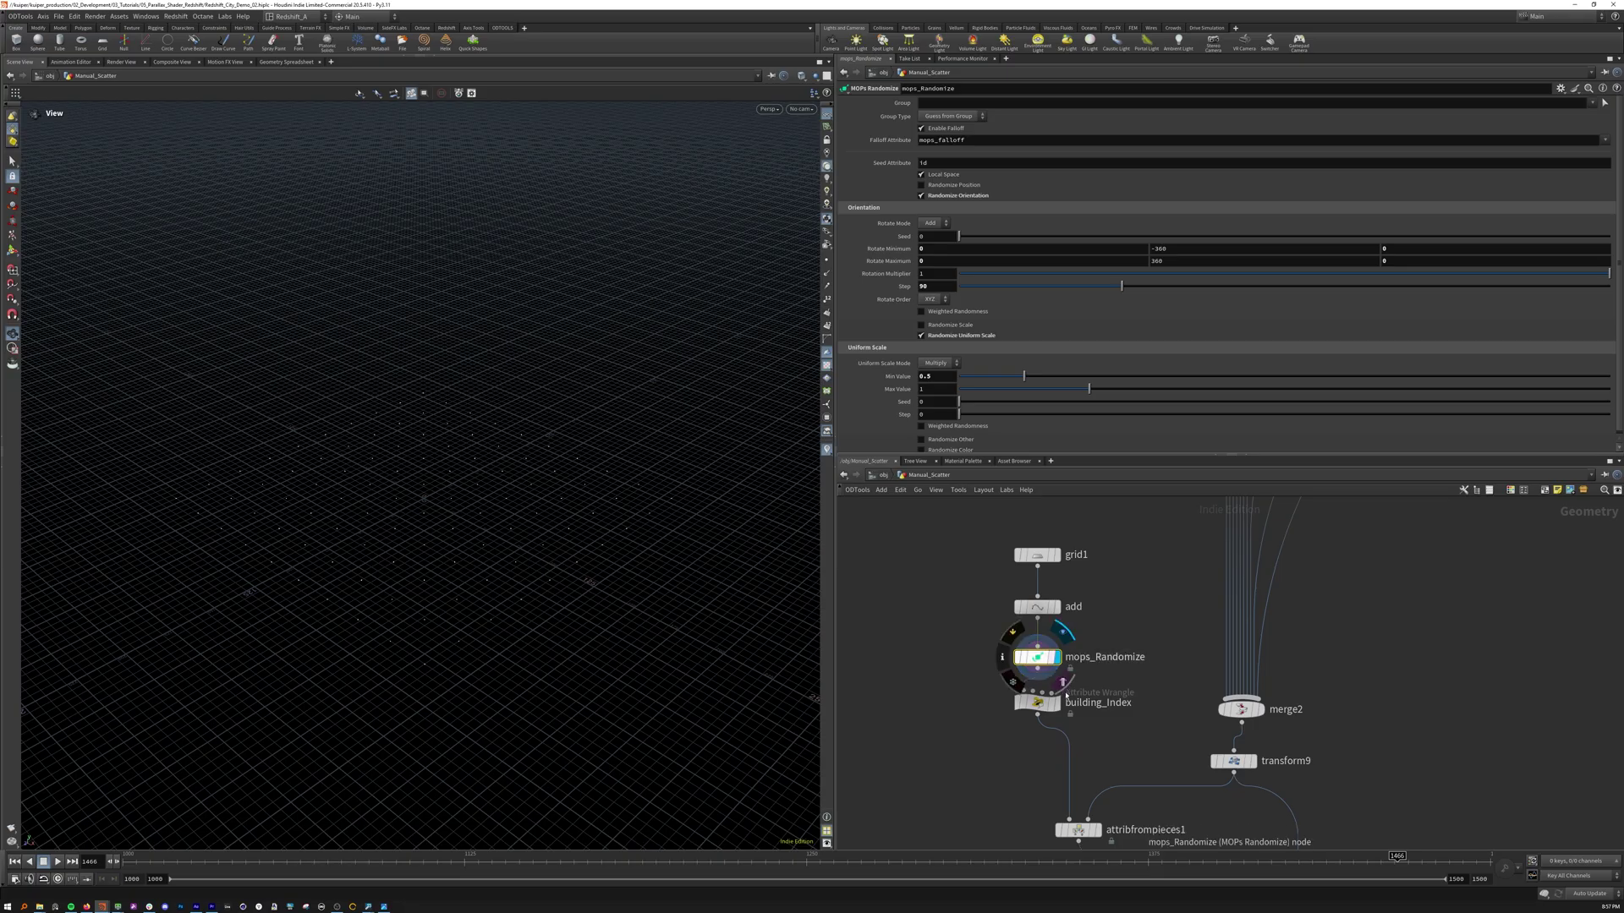
click(1040, 706)
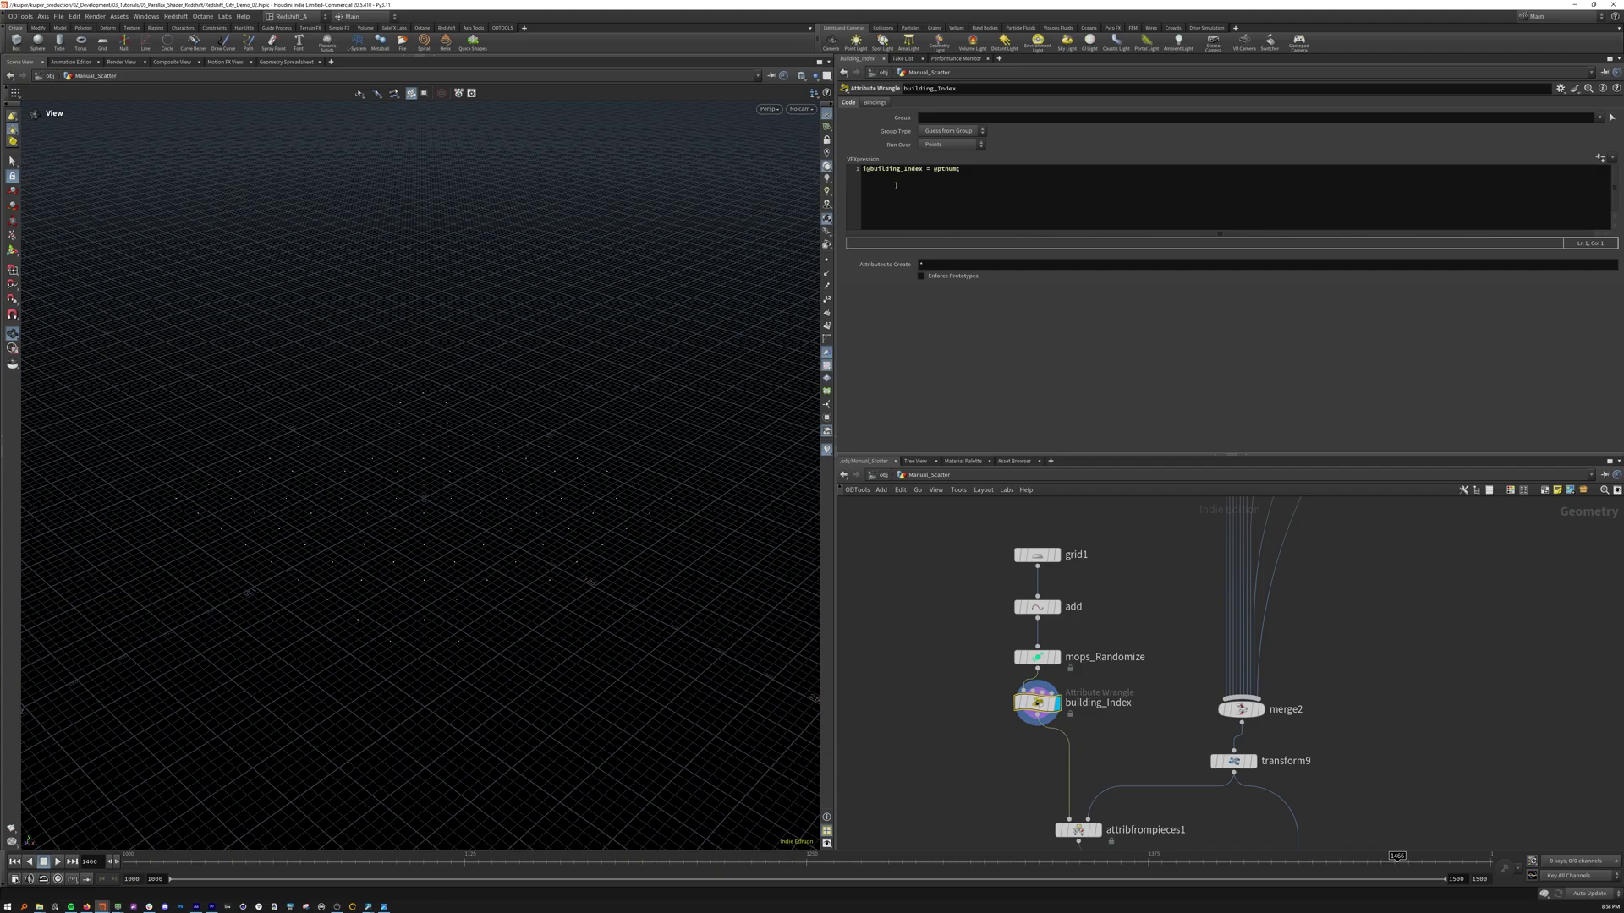
Review attribfrompieces1 and its name piece attribute, display copytopoints1 and check the copied buildings' node info
middle_drag(1103, 836, 956, 609)
click(948, 604)
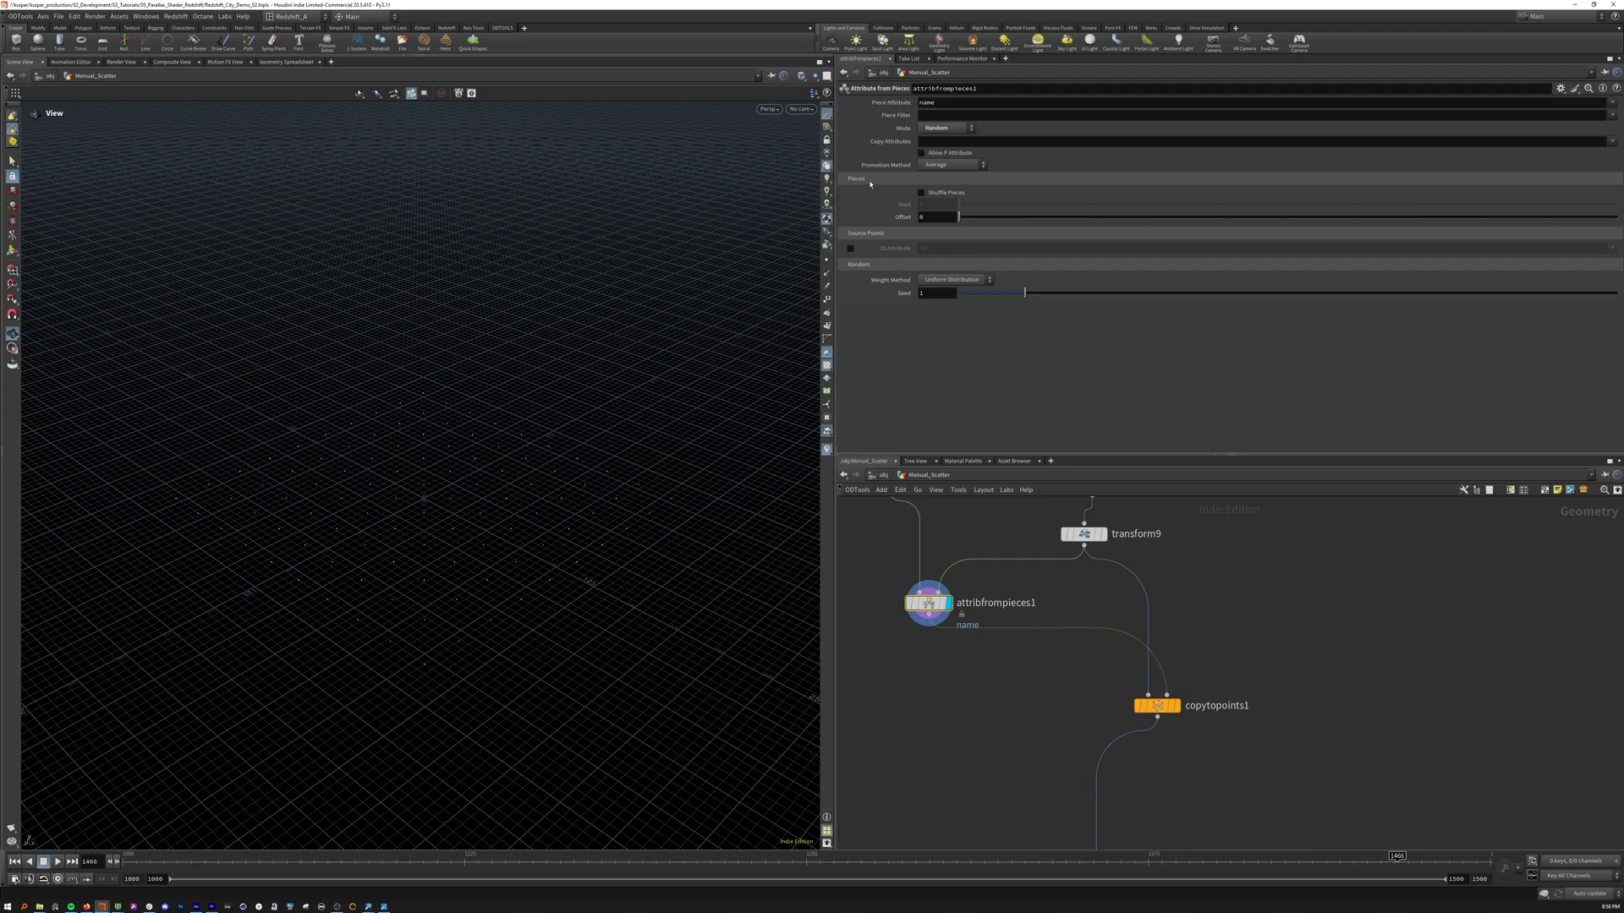
click(1161, 707)
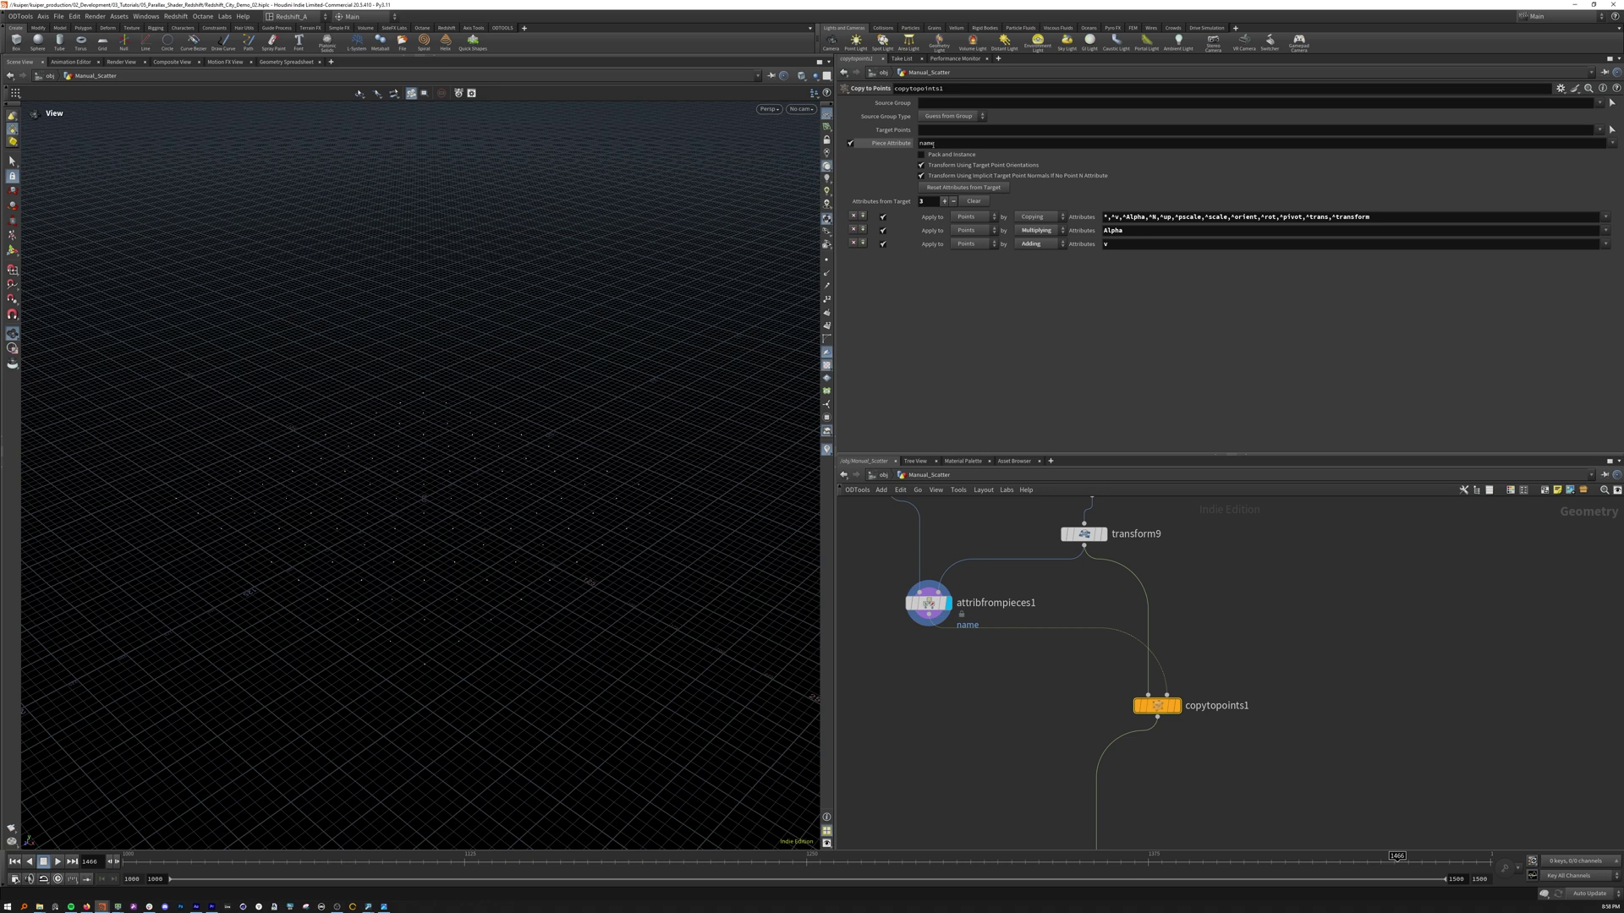
click(1176, 706)
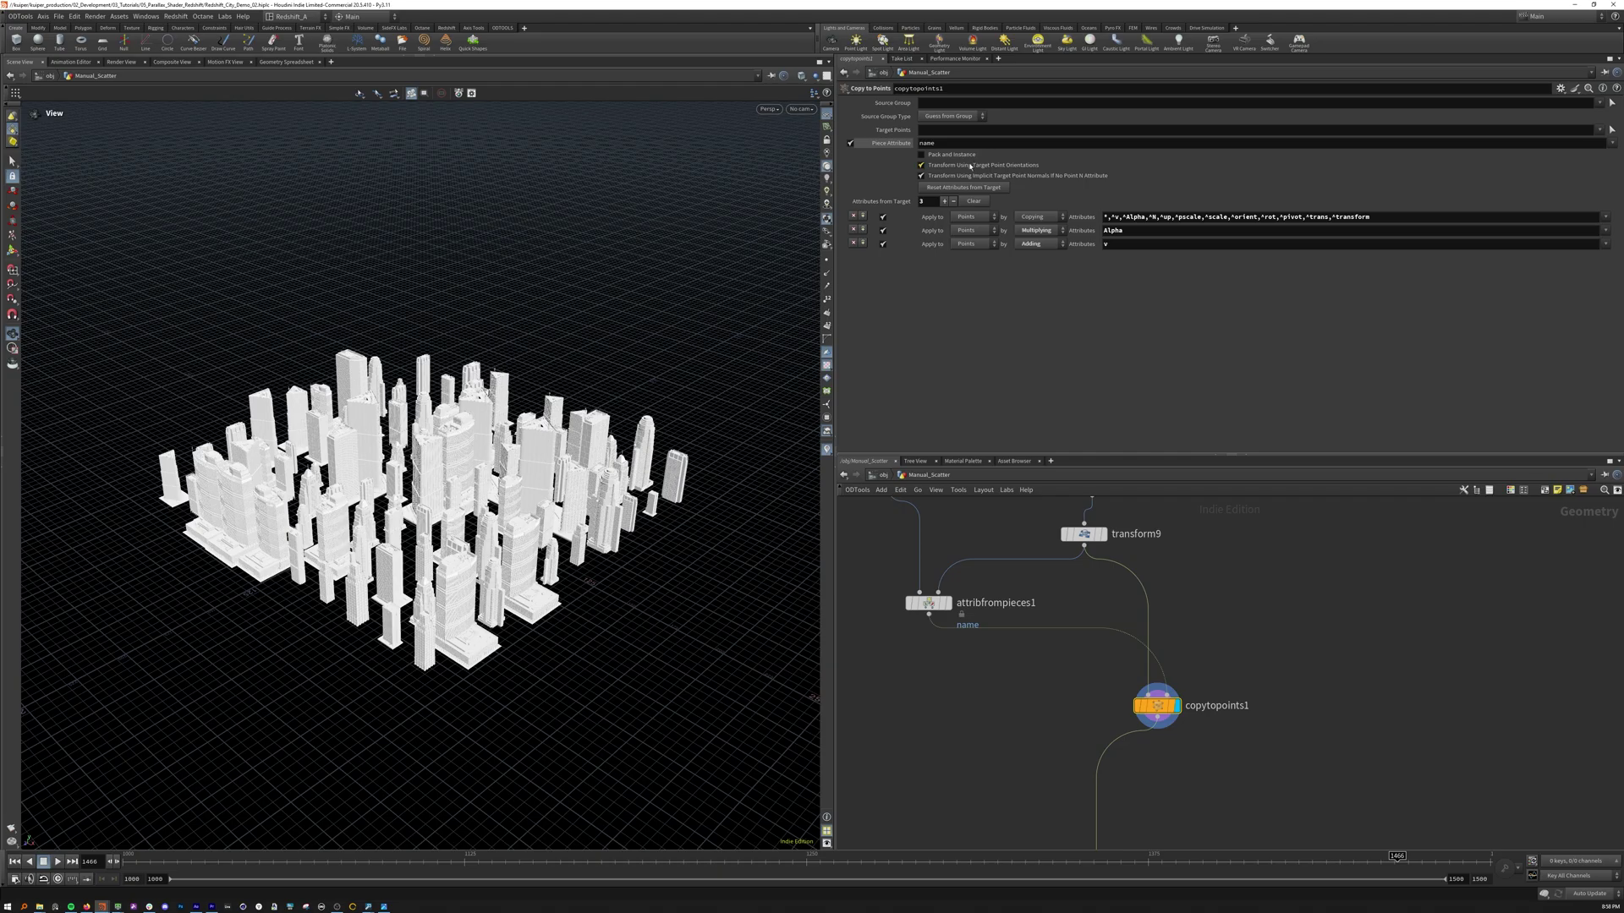
click(1128, 699)
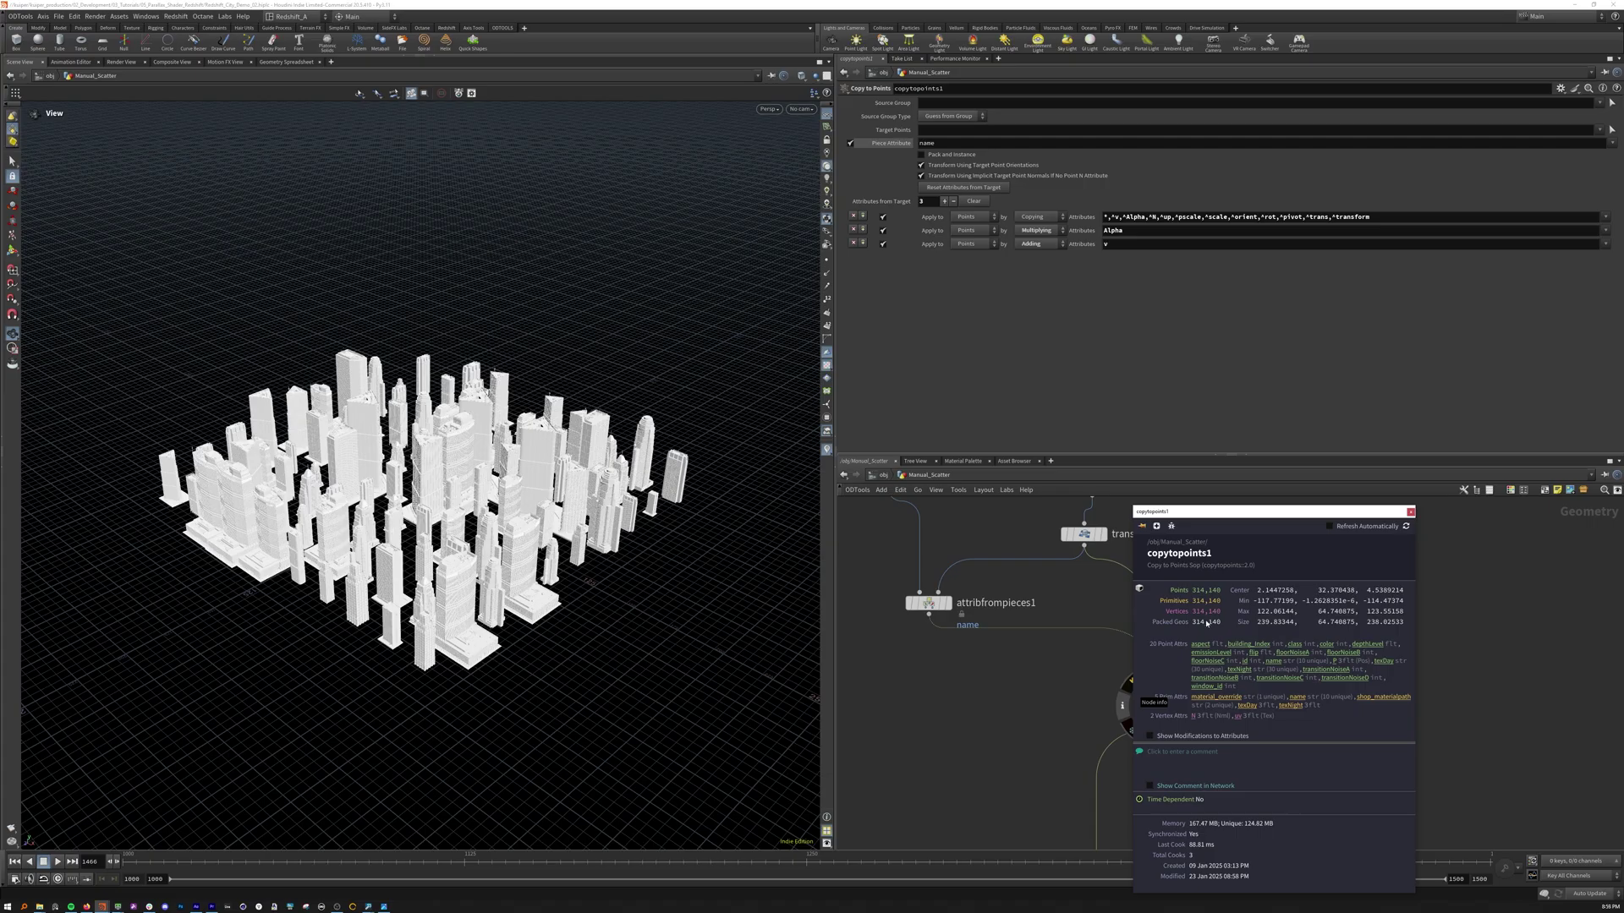
Return to the object level and review Manual_Scatter's Redshift instancing settings, including Instance SOP Level Packed Primitives
key(u)
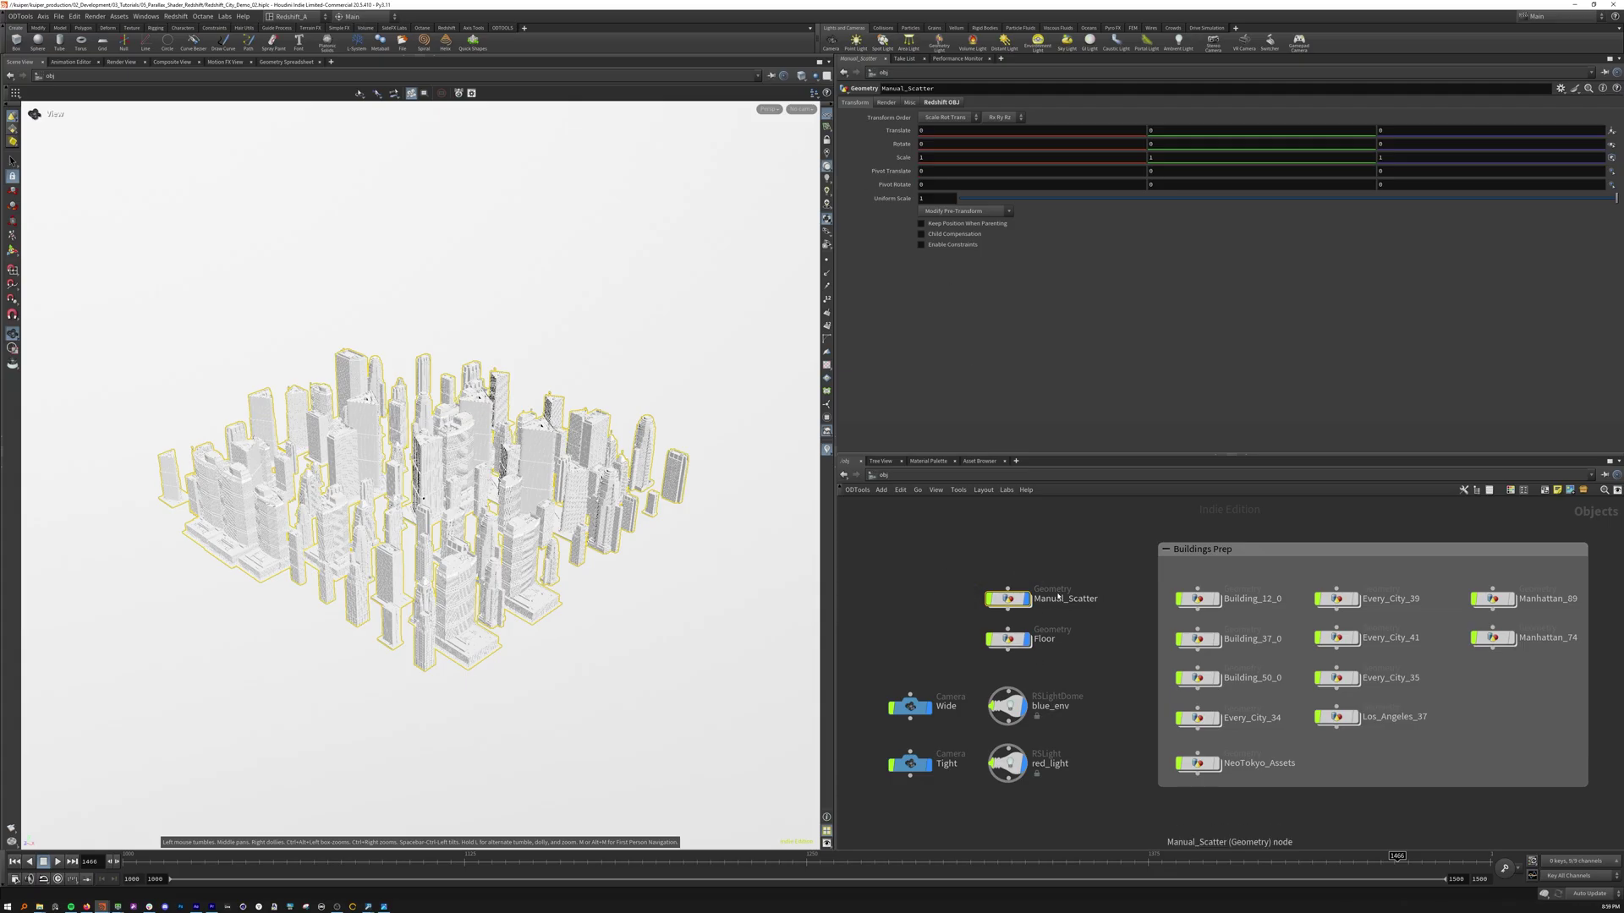
click(953, 103)
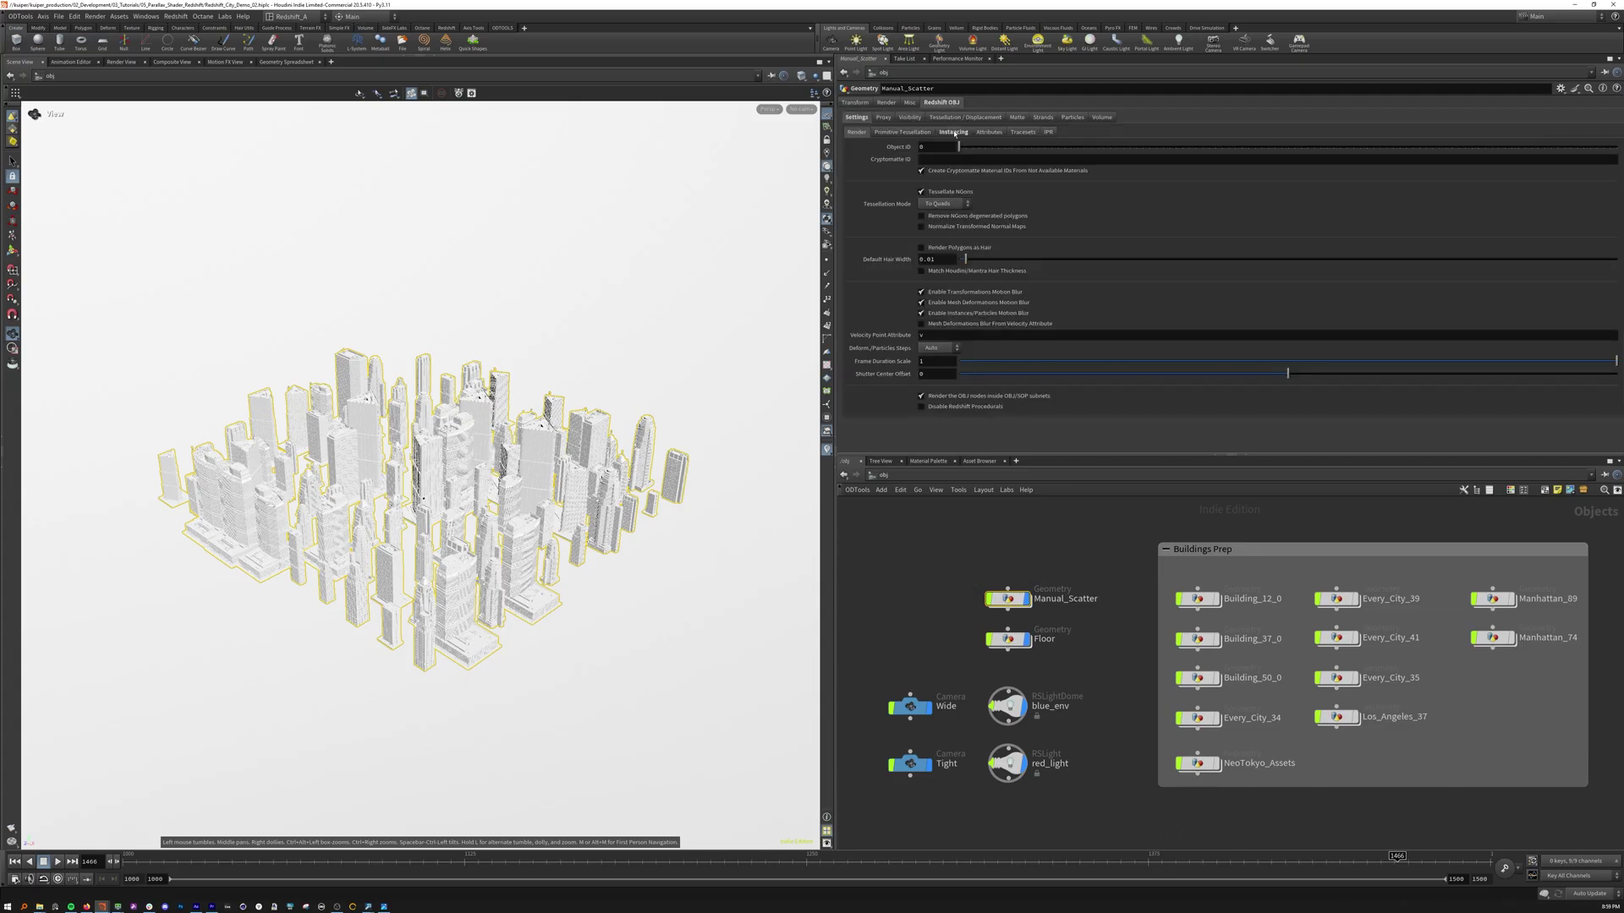
click(954, 133)
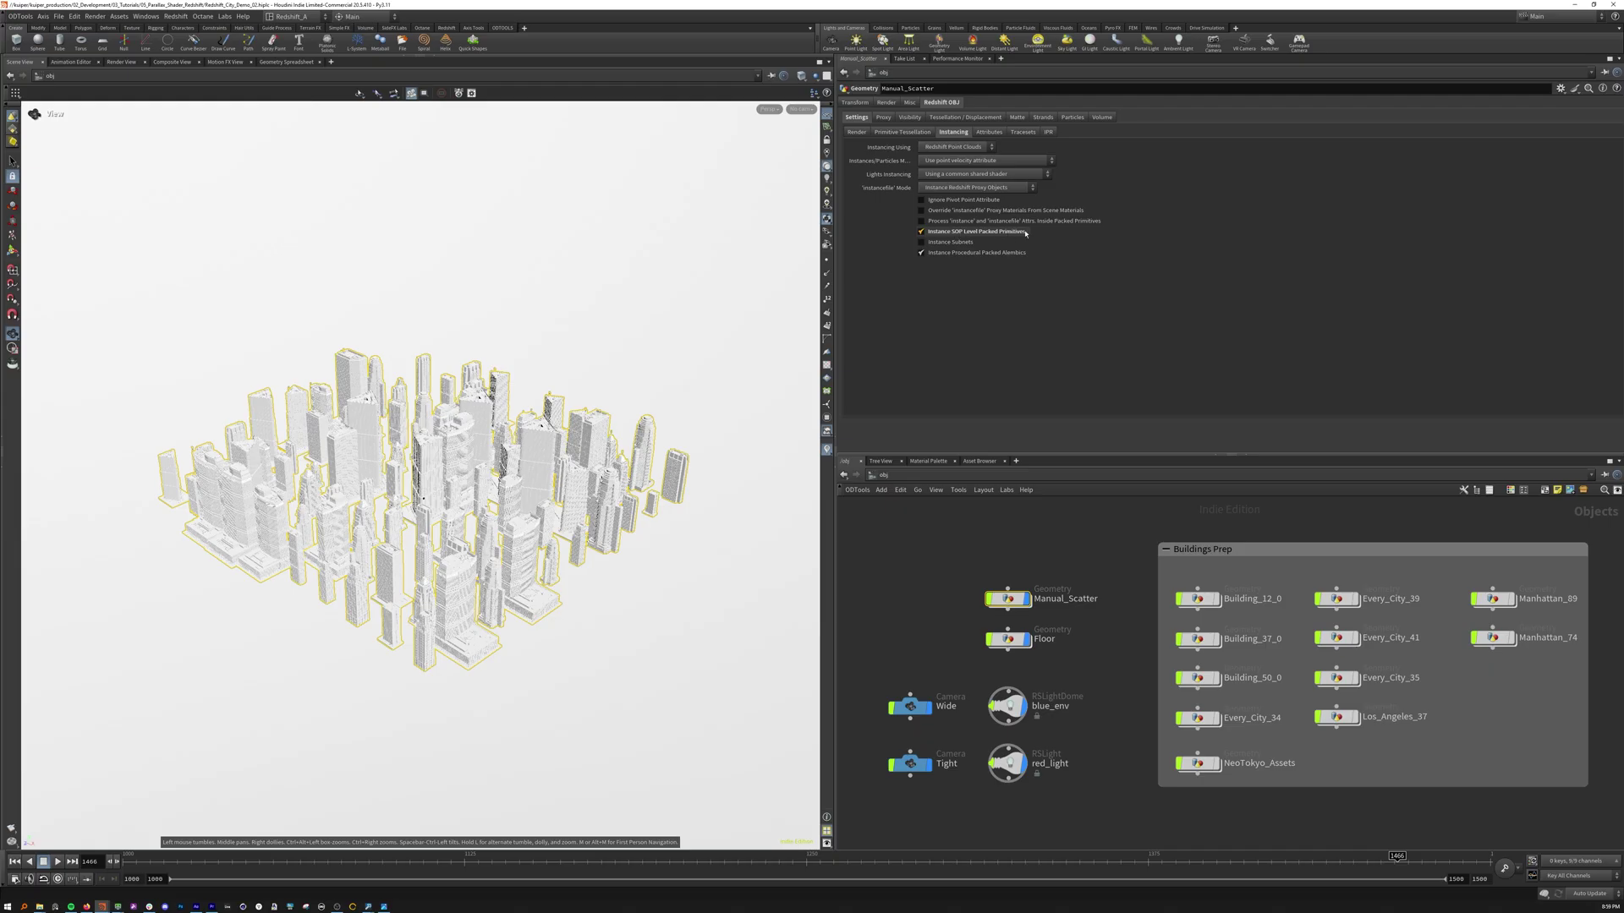
click(1093, 548)
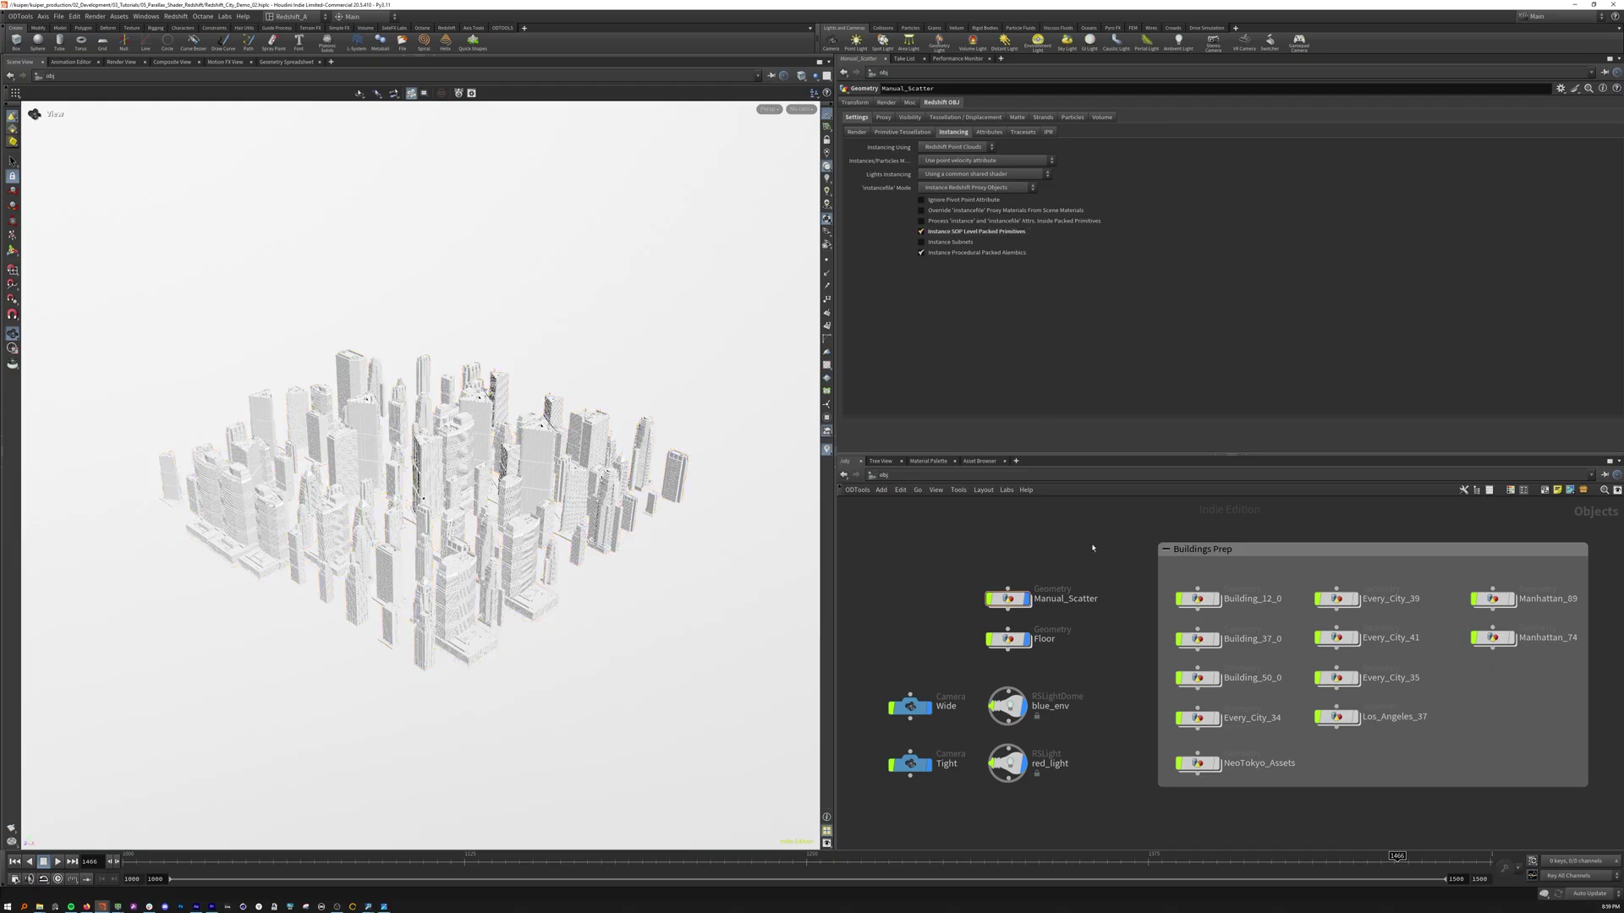
Go to the material context and open the Redshift_Parallax_Shader network
key(n)
click(1060, 564)
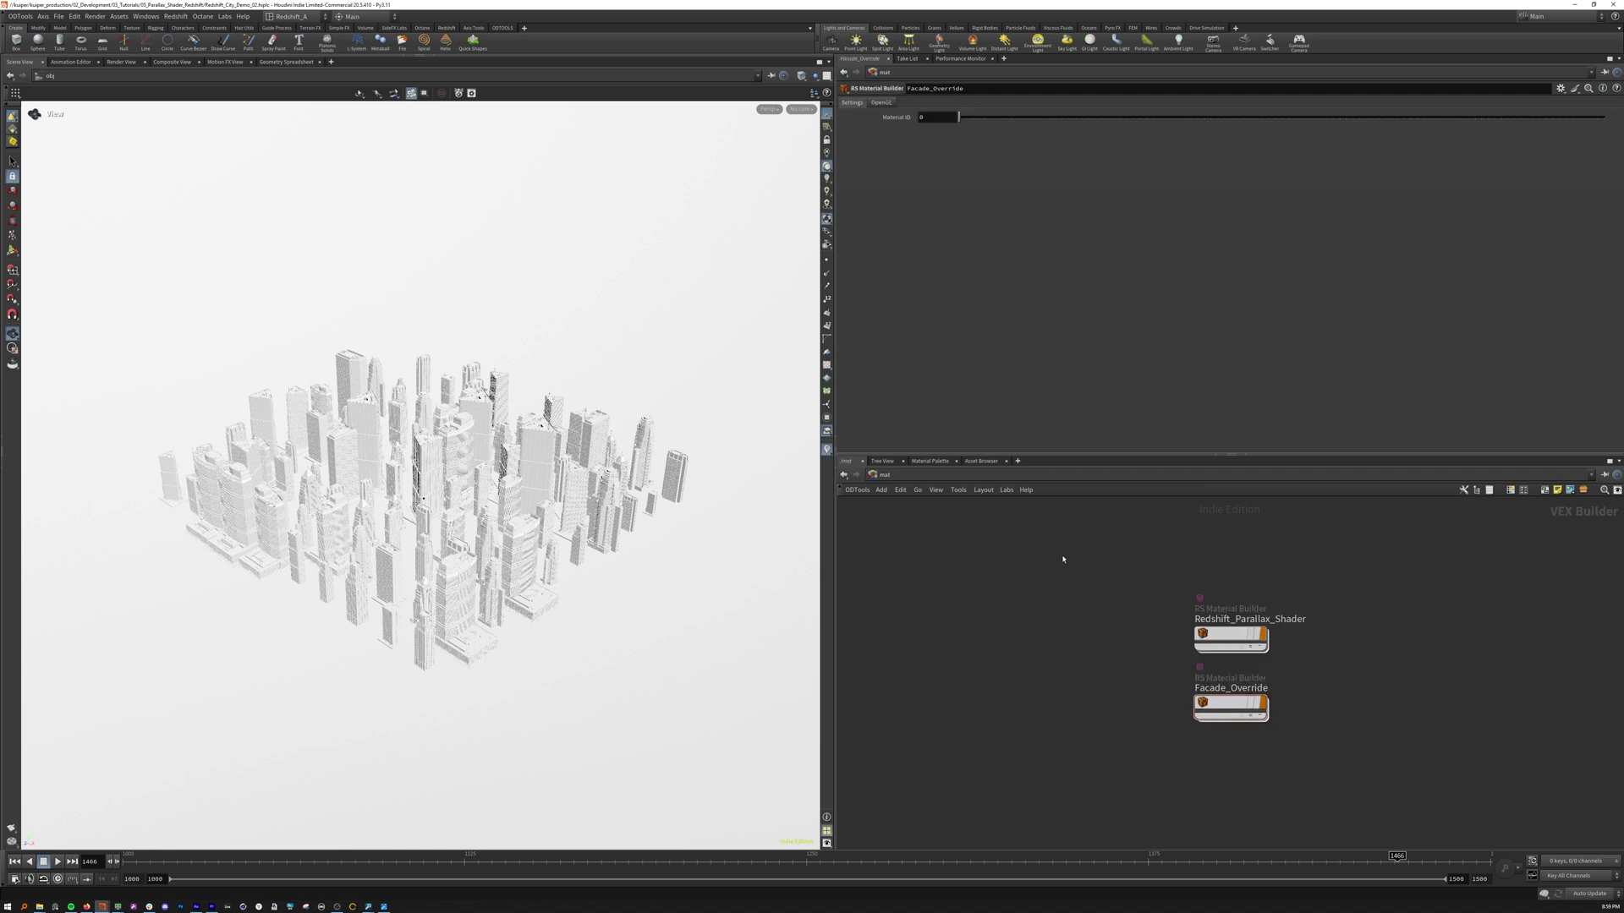
double_click(1231, 632)
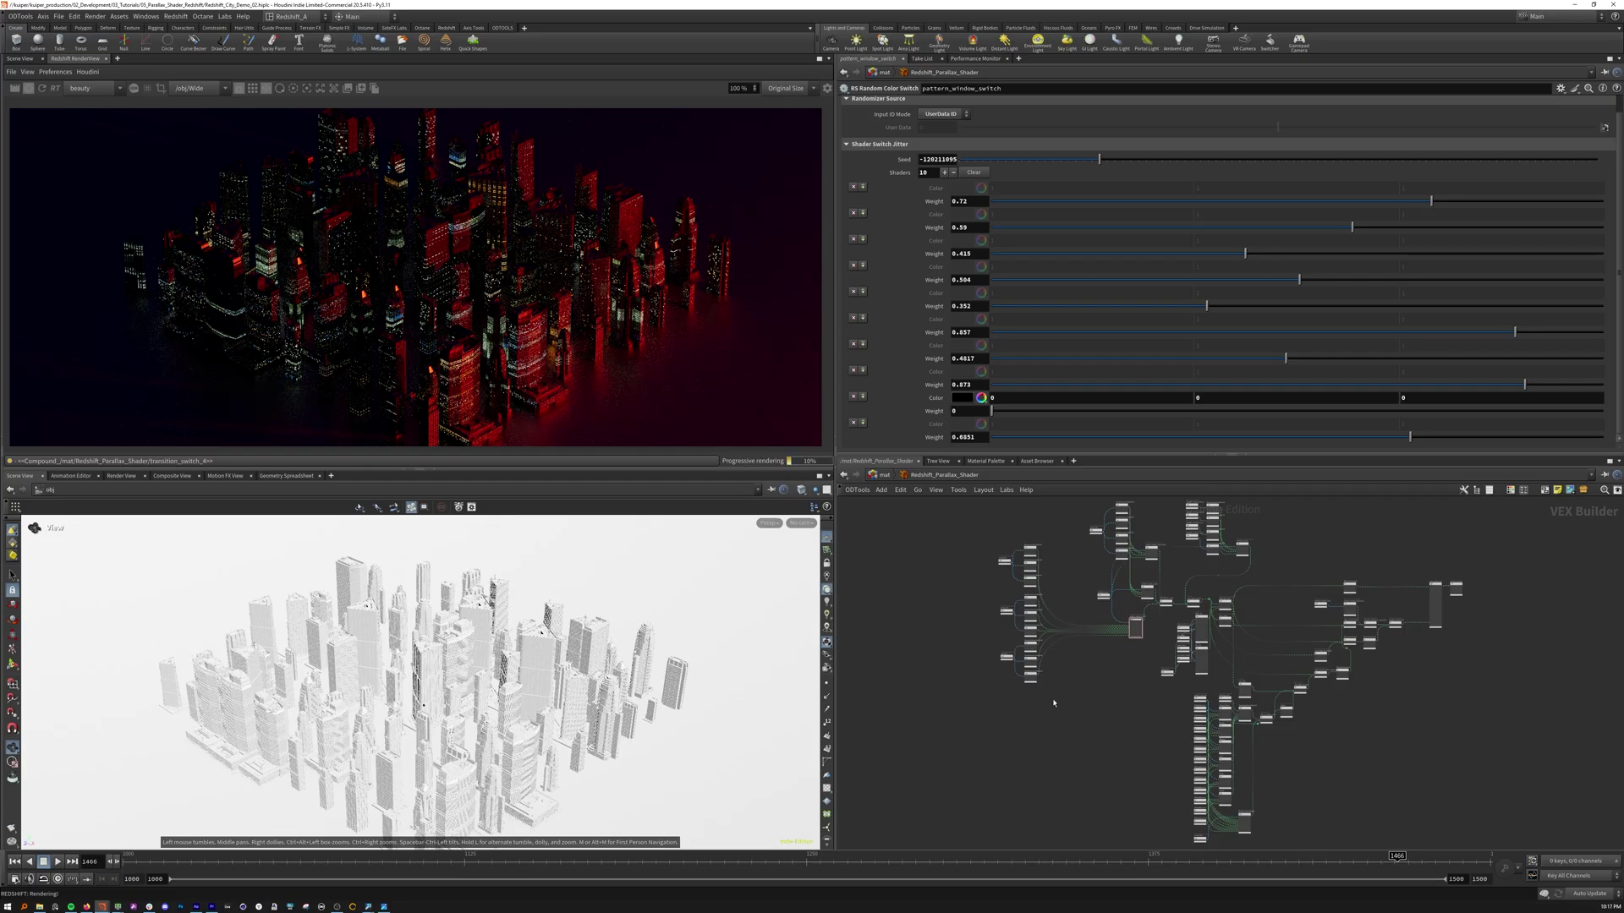
Select the Night_Tex OSL node and review its texture, color correction, window shape and midground parameters
scroll(1203, 634, up, 10)
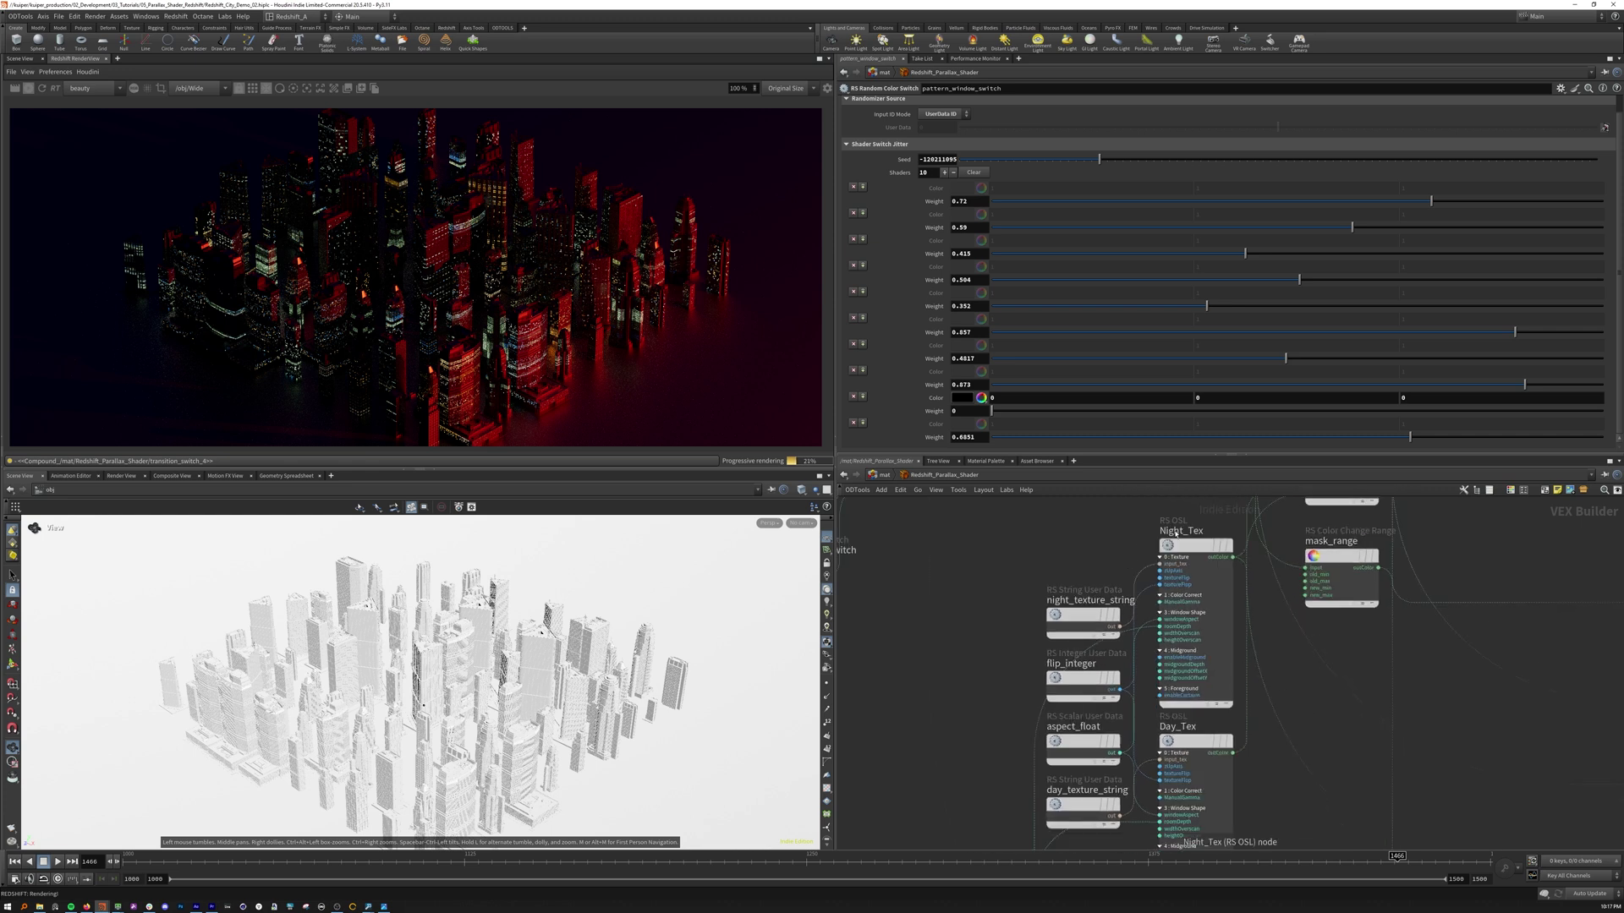
mouse_move(1187, 728)
click(1184, 554)
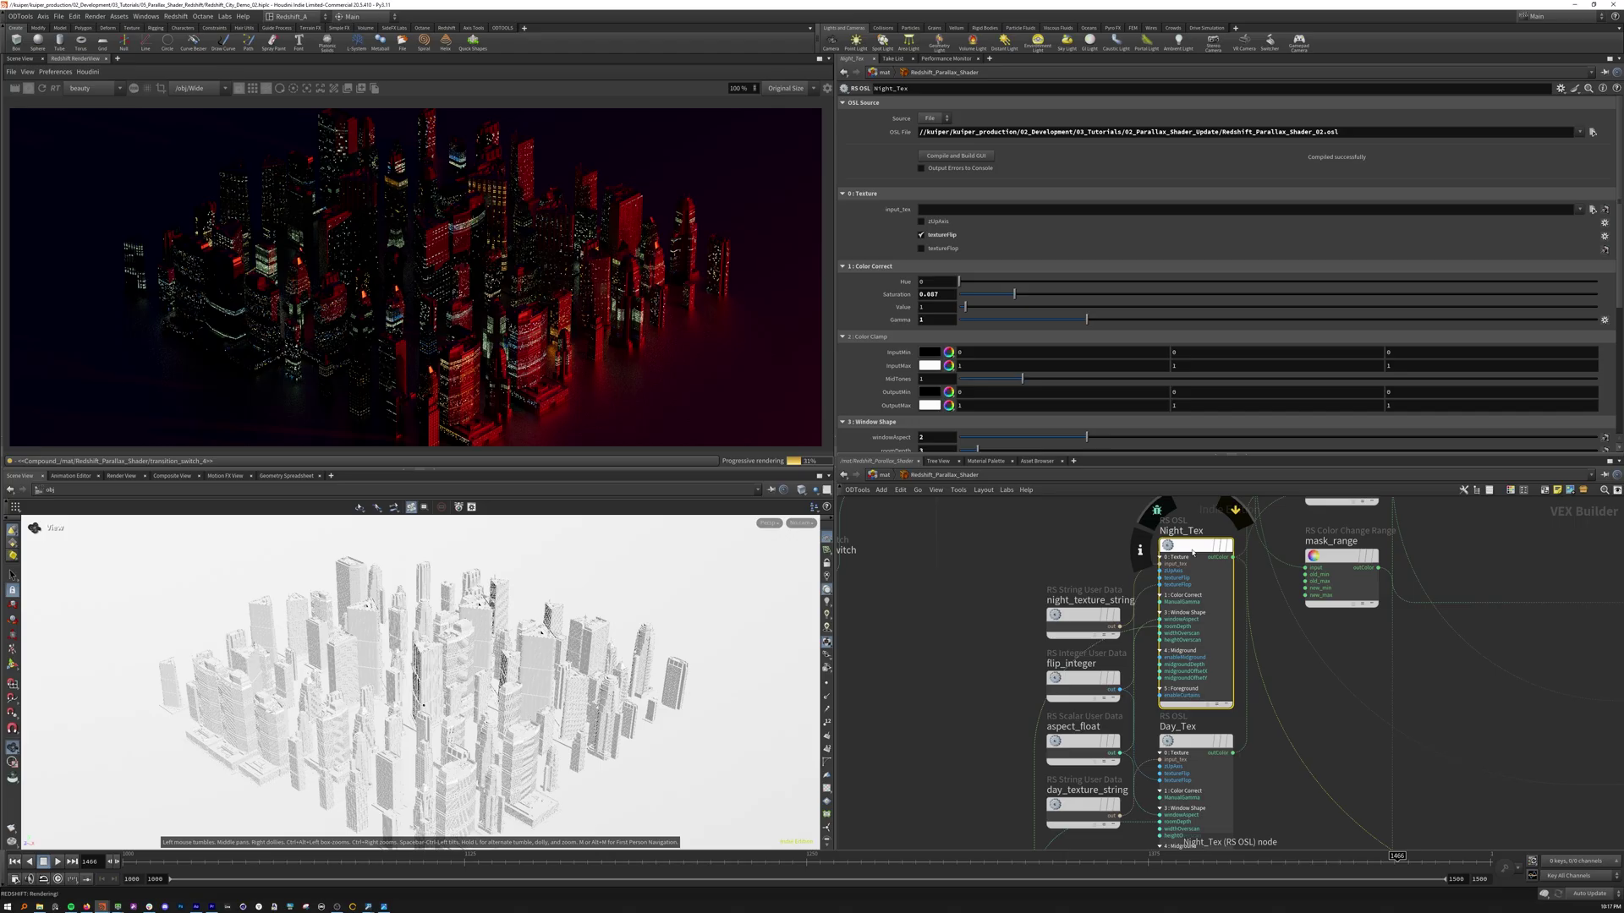
scroll(1005, 420, down, 3)
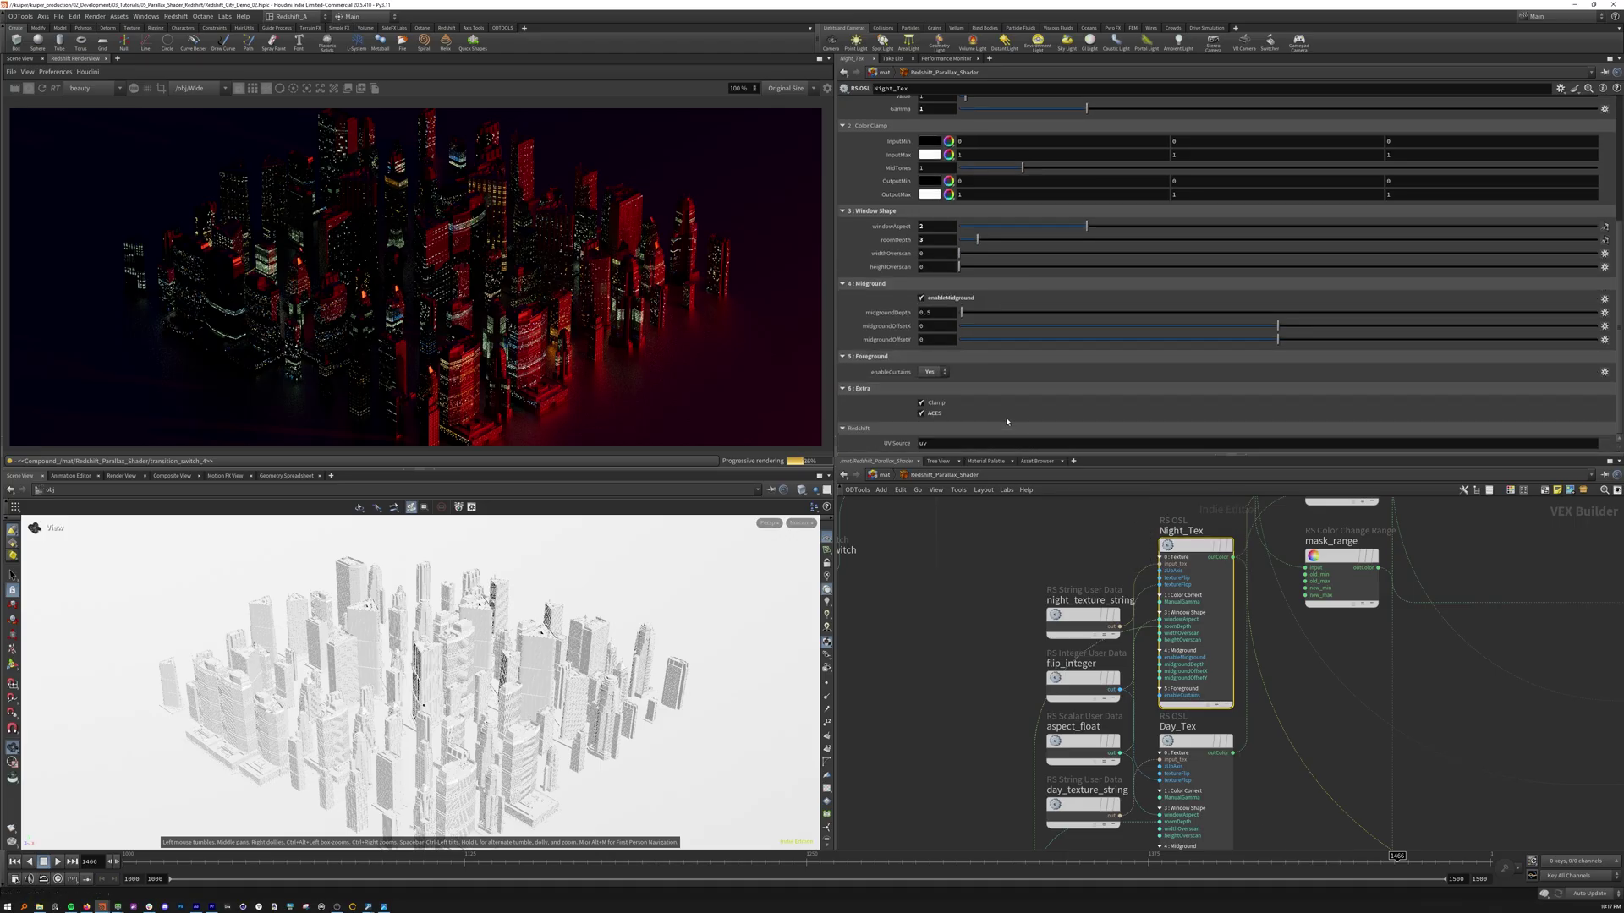
scroll(1007, 421, up, 3)
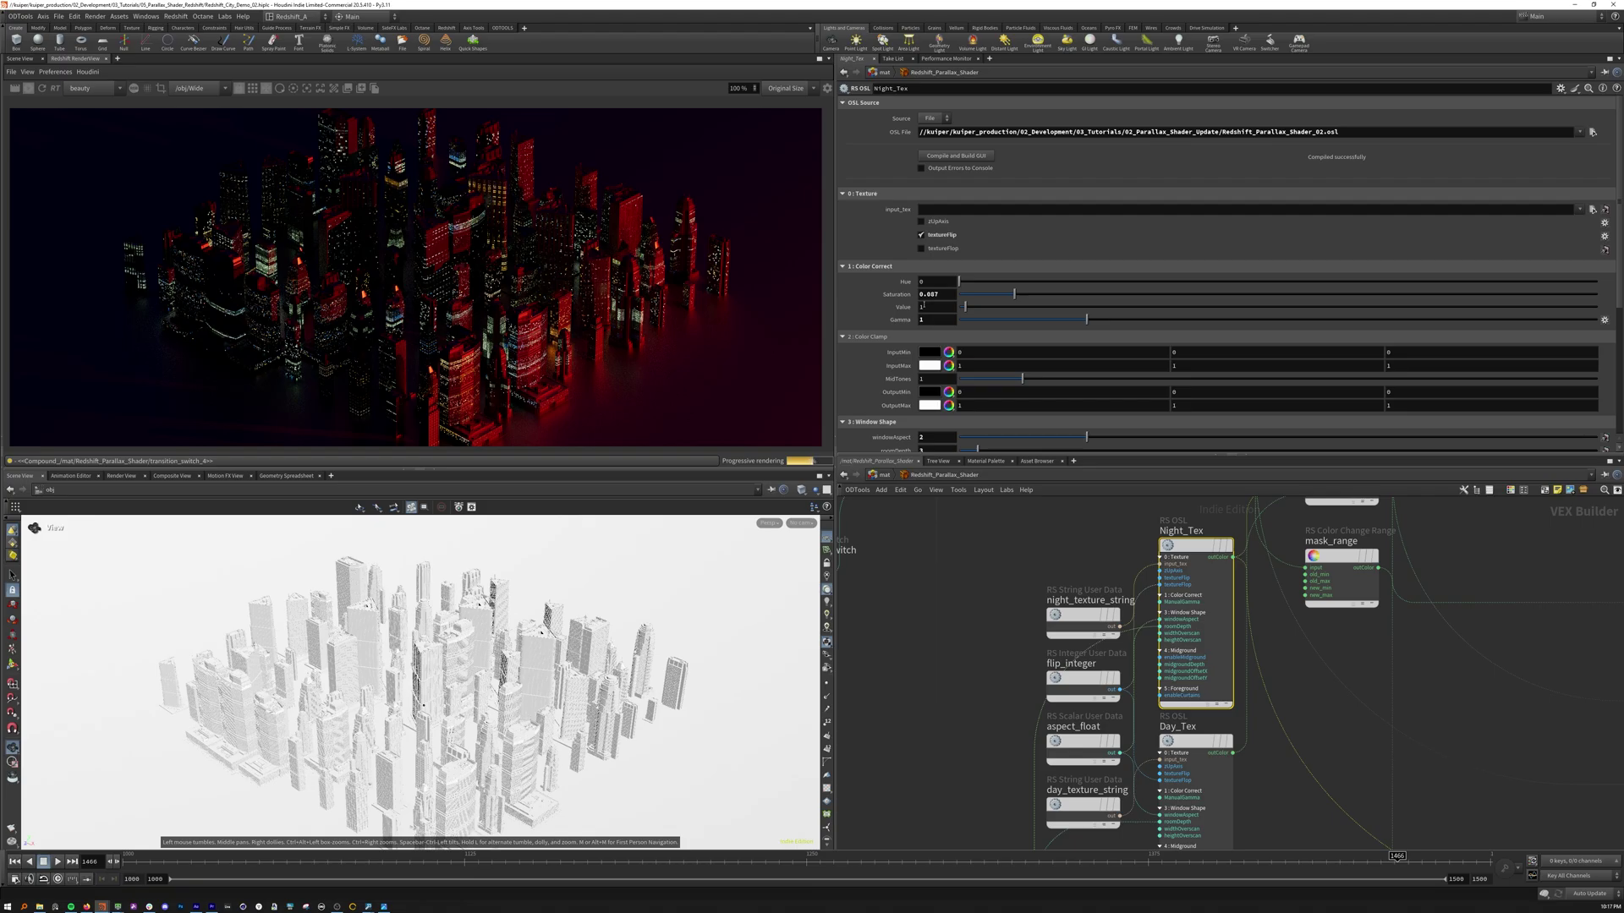
Inspect the attribute names in night_texture_string, day_texture_string, flip_integer and aspect_float that feed the OSL textures
click(1072, 616)
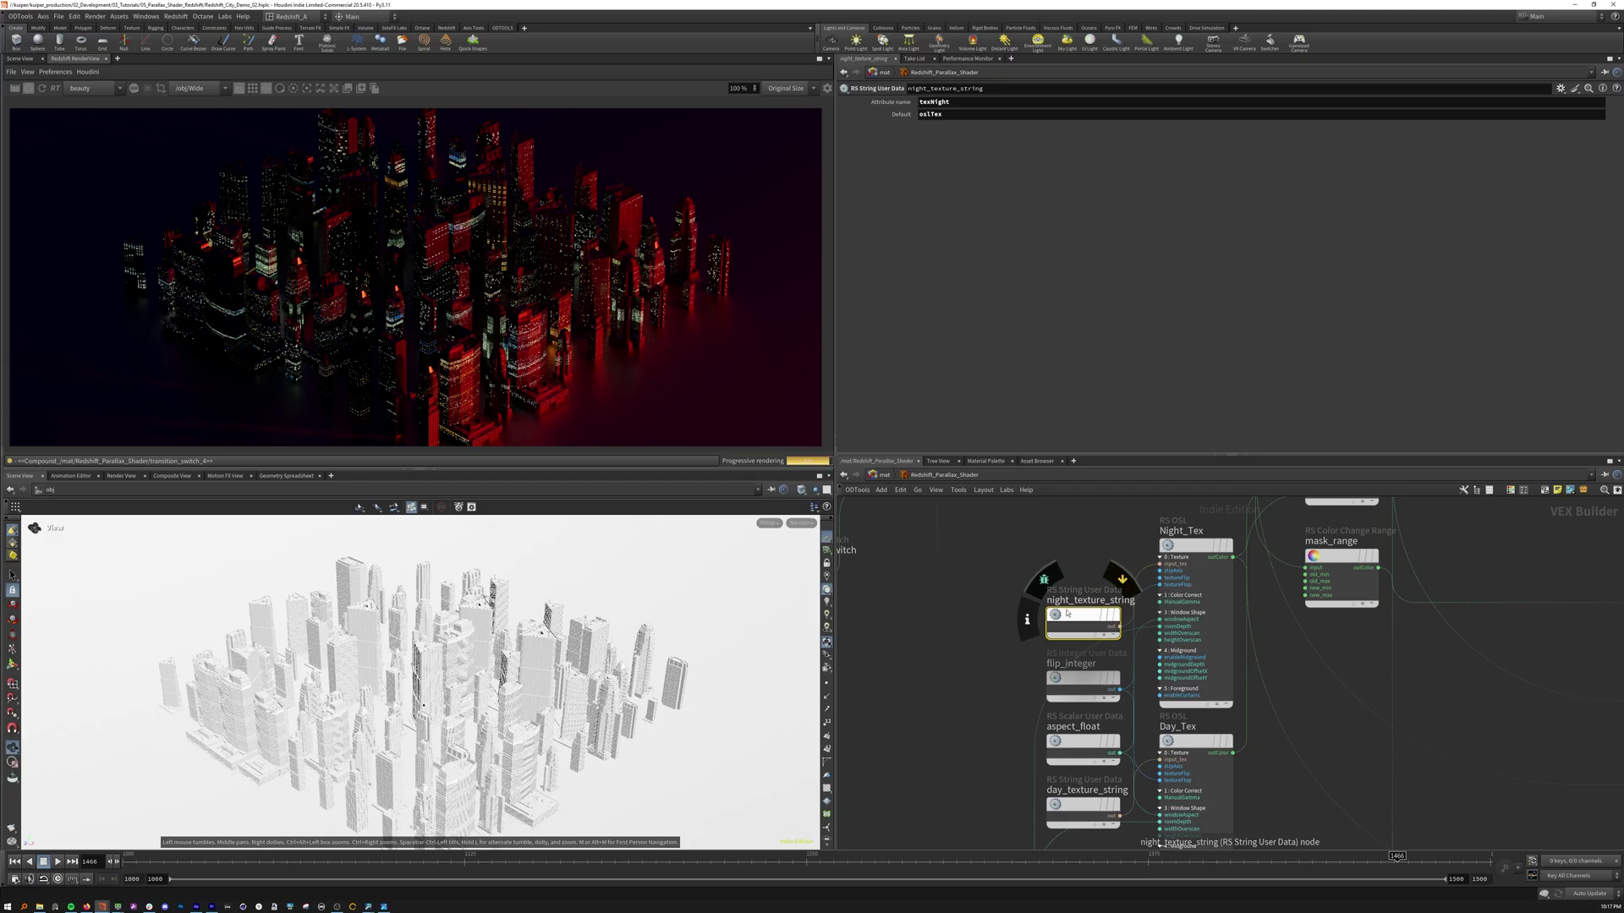
click(1090, 805)
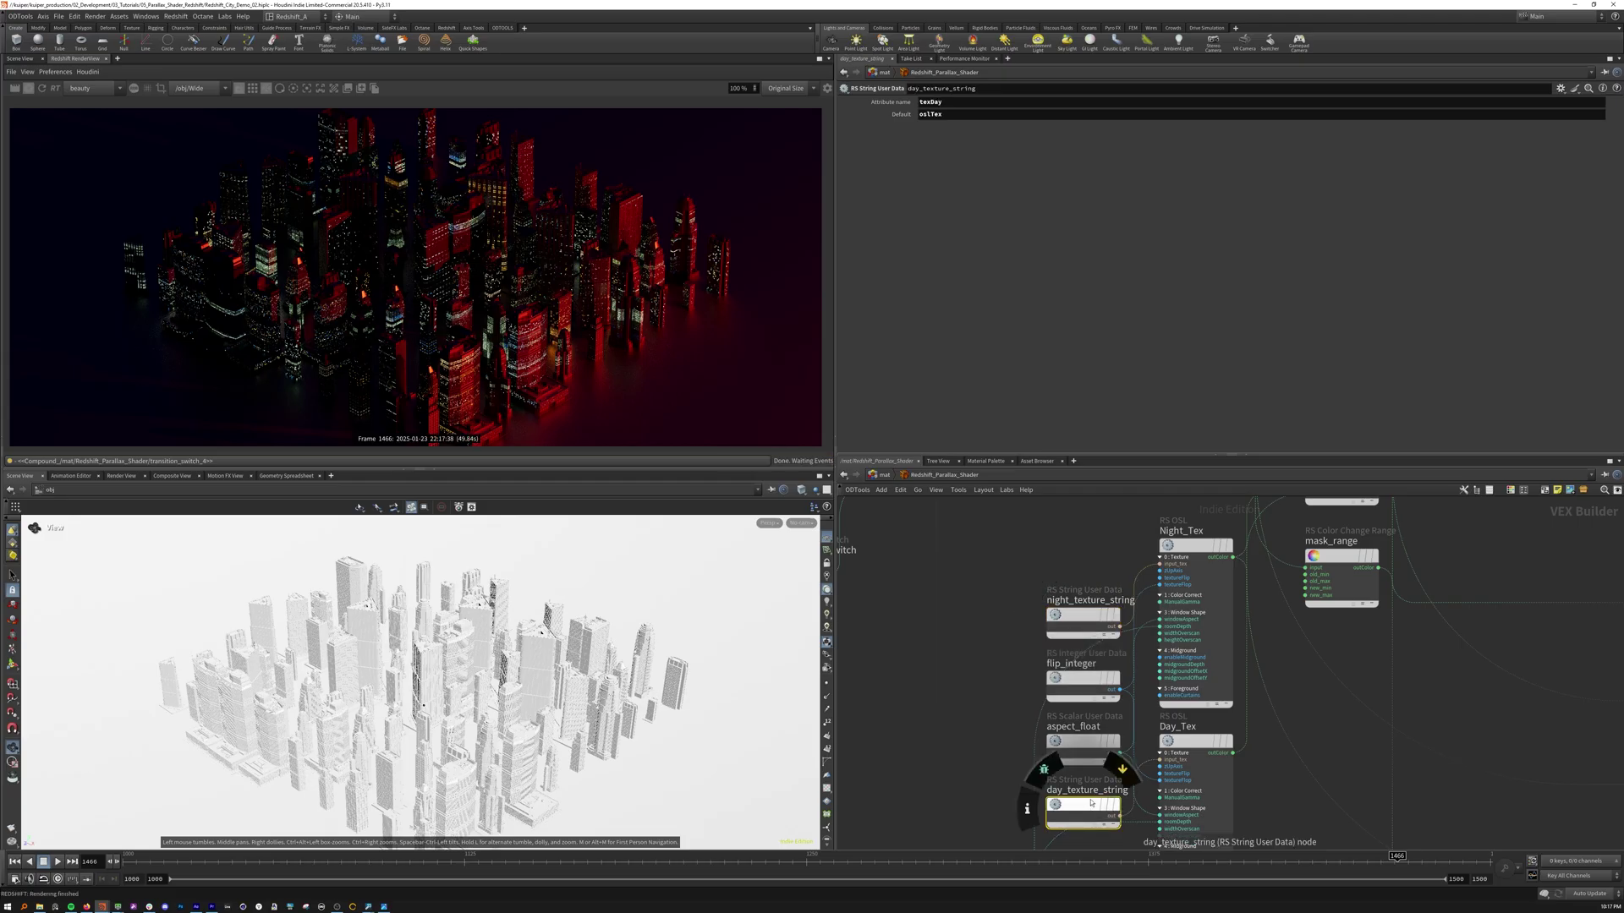
click(1084, 684)
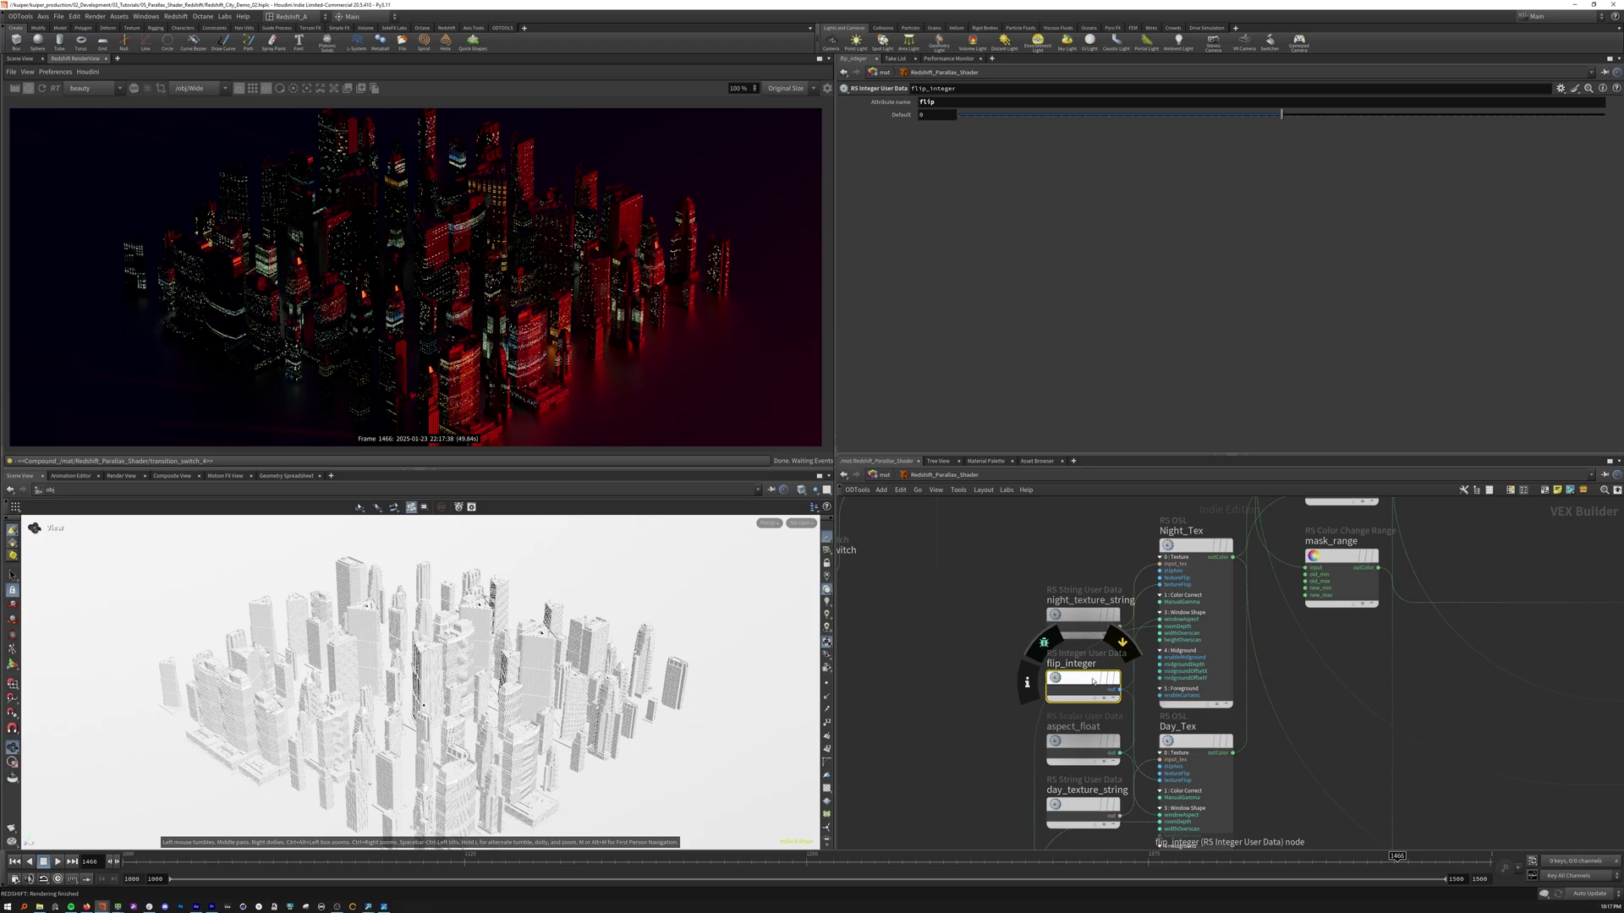
click(1103, 742)
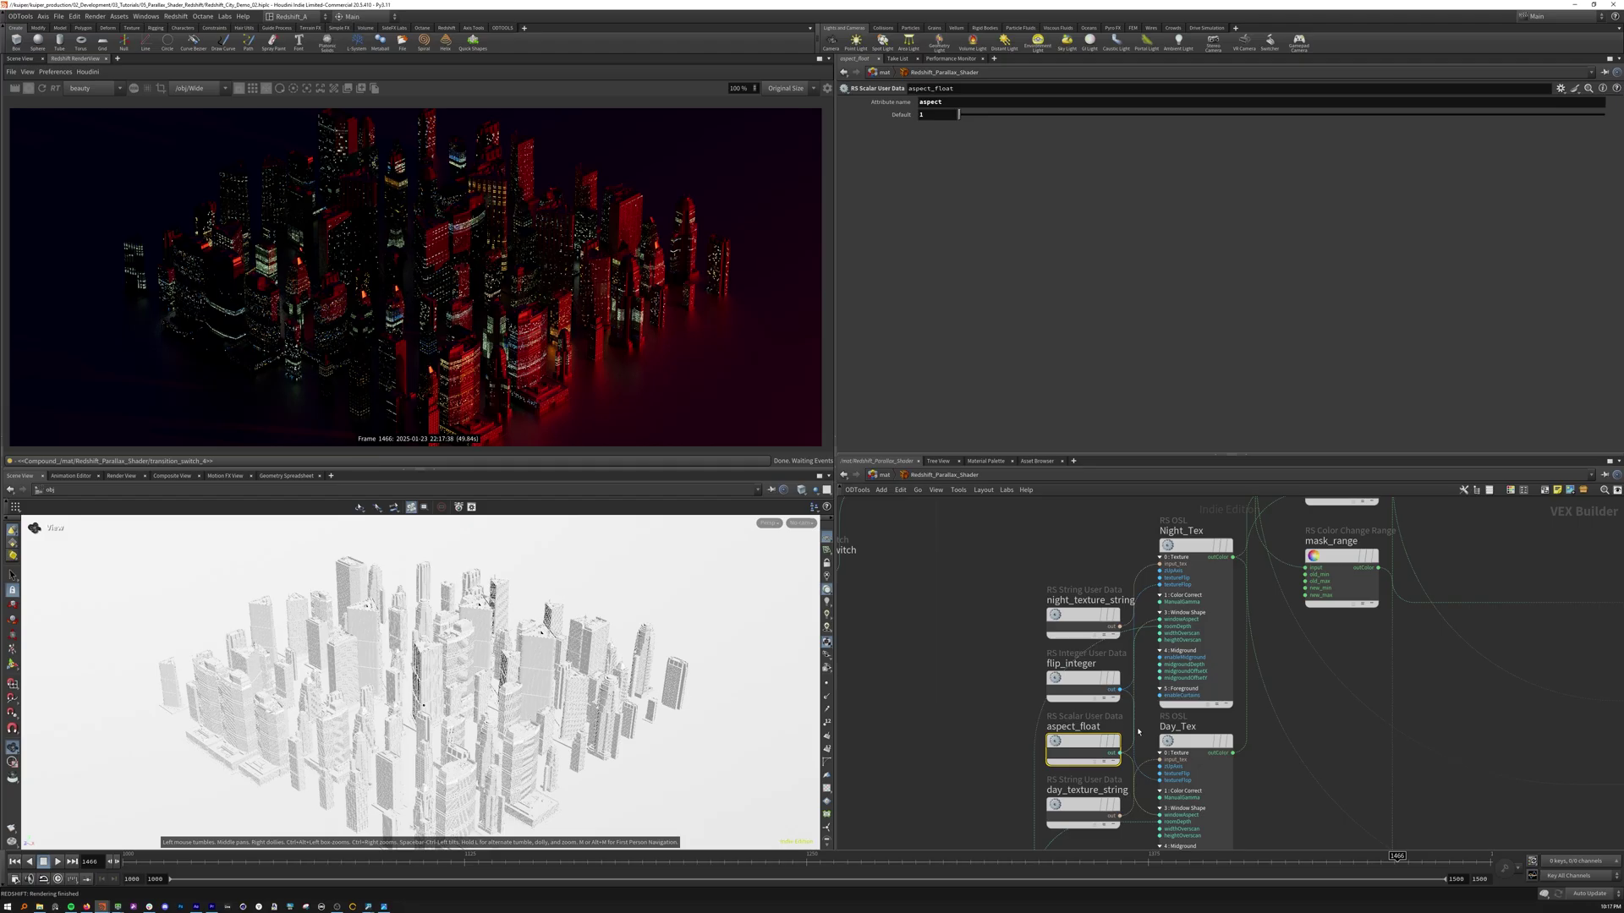
Find the emission pattern section of the shader and inspect the emission_A user data node's attribute name
scroll(1138, 732, down, 10)
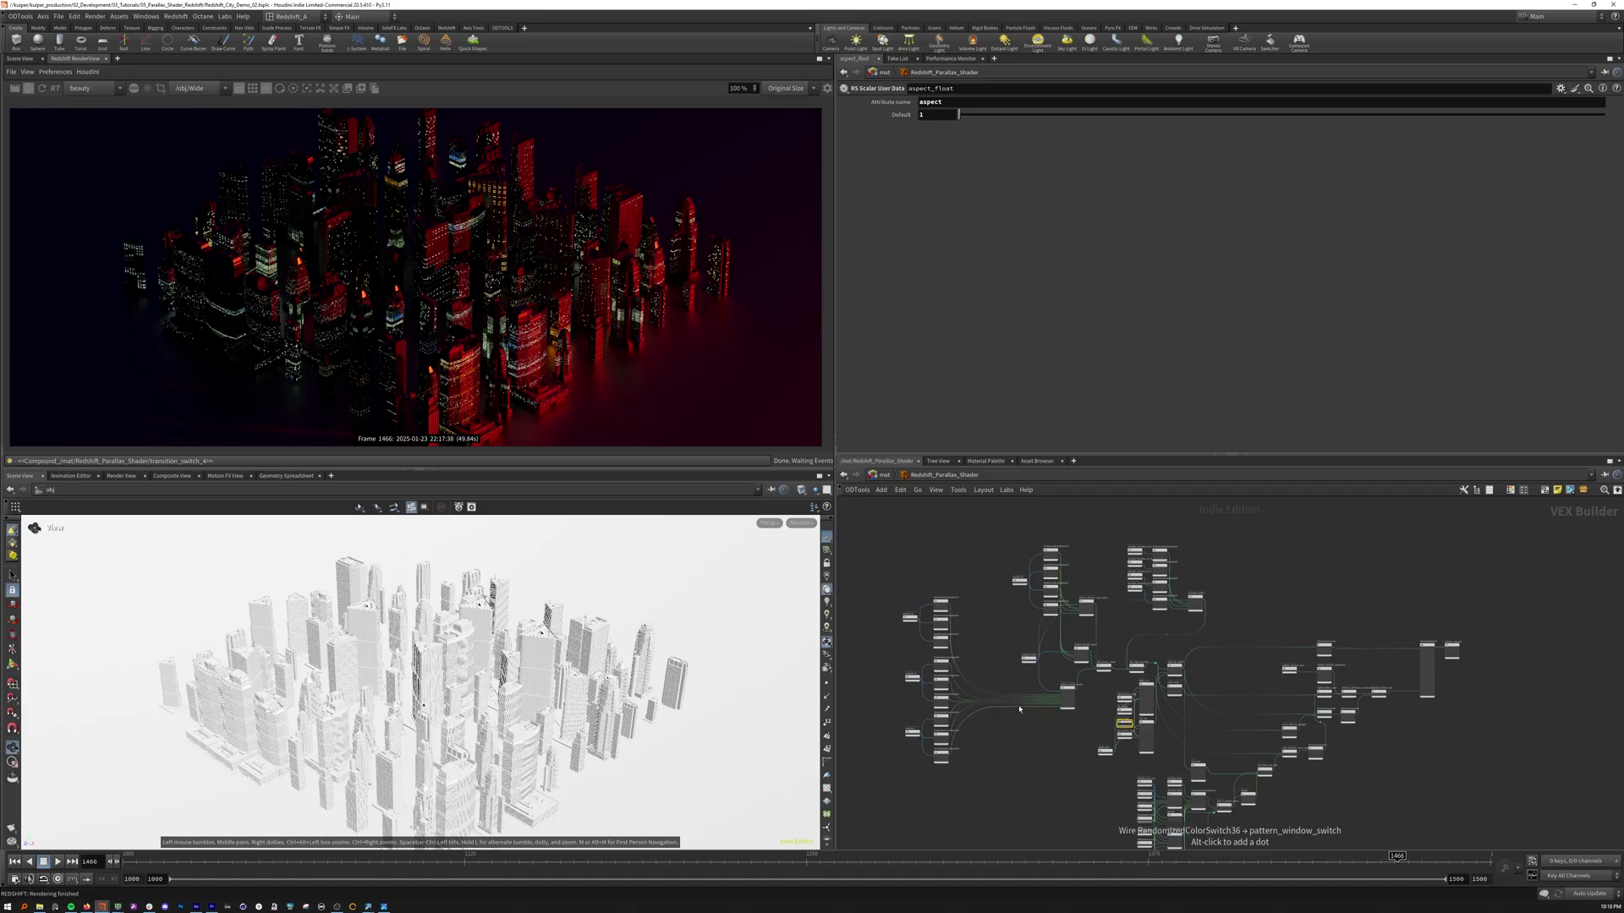
scroll(986, 655, up, 4)
middle_drag(987, 655, 1126, 642)
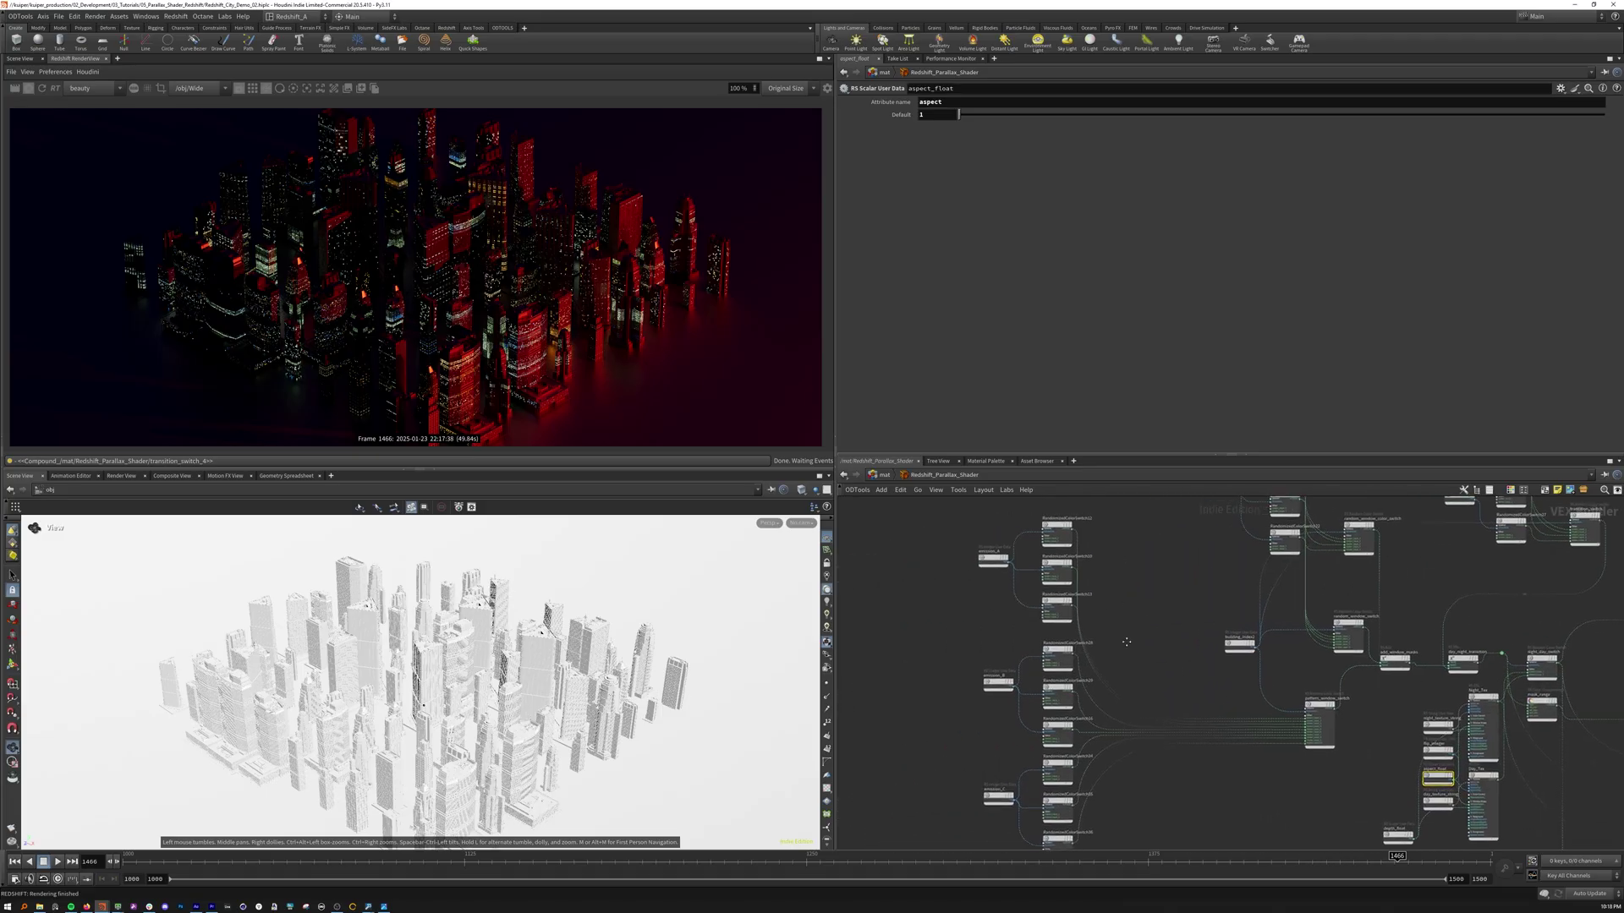
scroll(998, 592, up, 1)
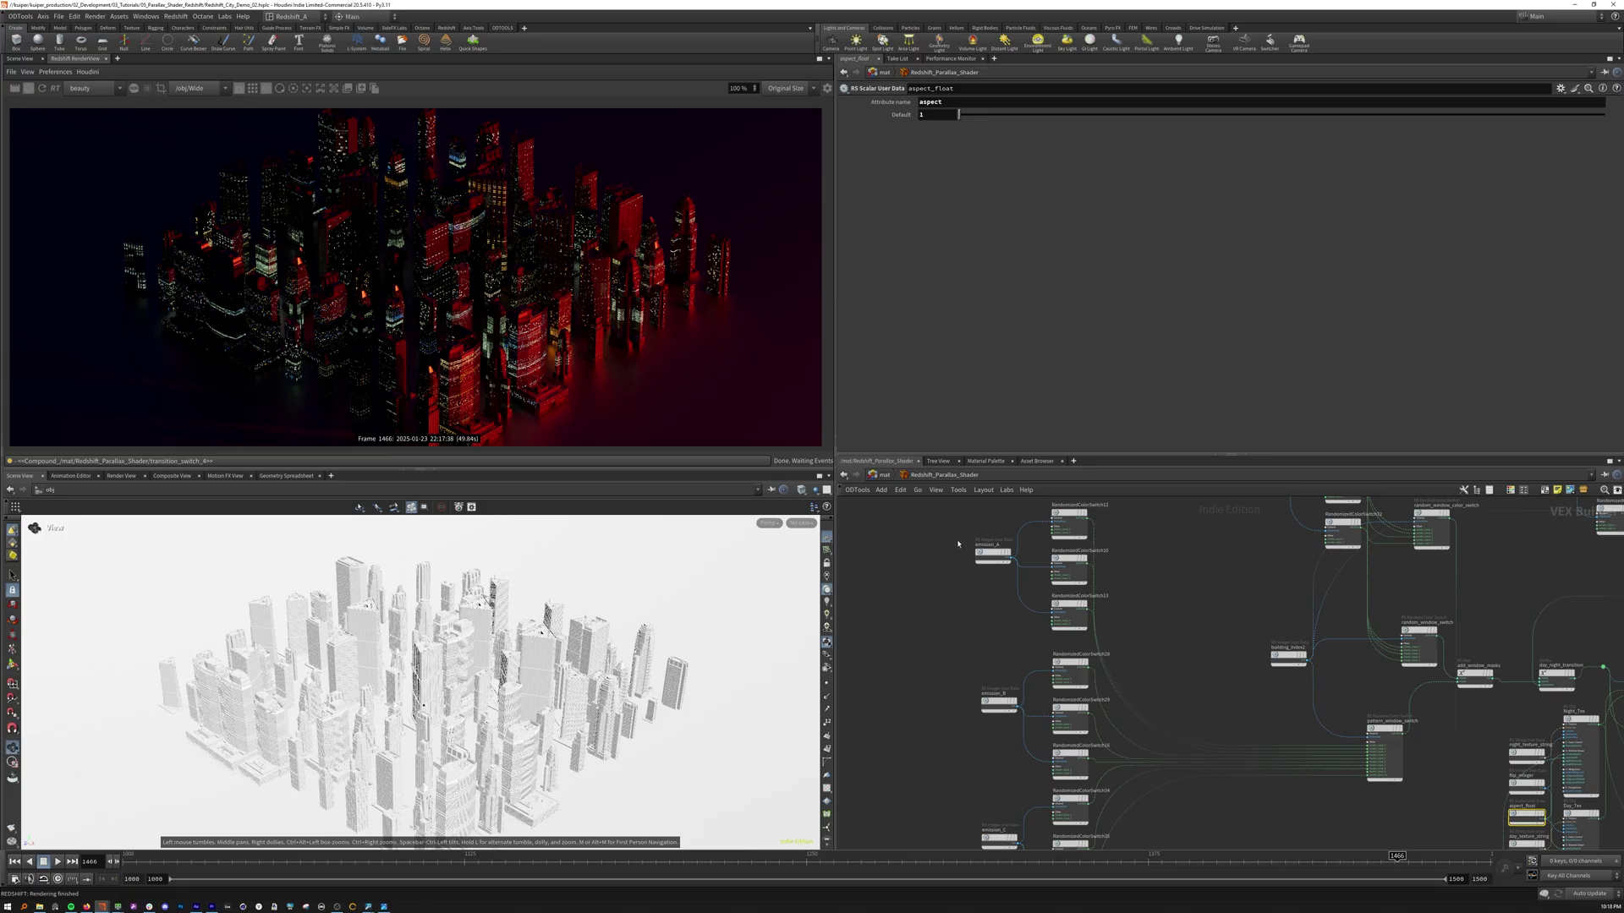
click(992, 554)
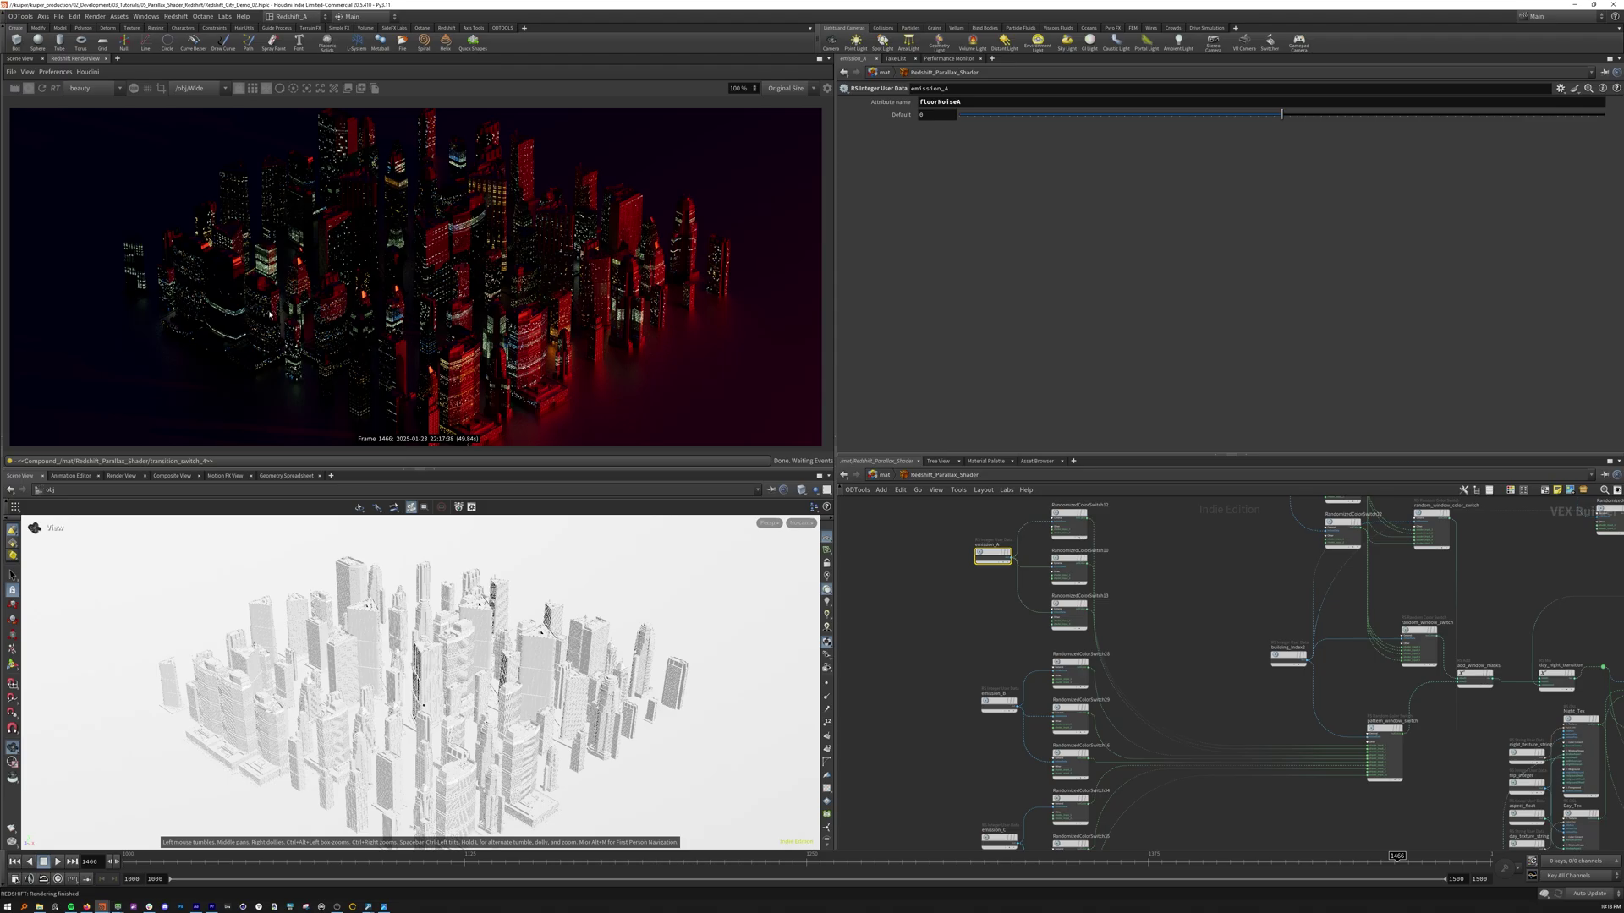
Inspect the seeds and weights of the three random color switches driven by emission_A
scroll(1101, 536, up, 3)
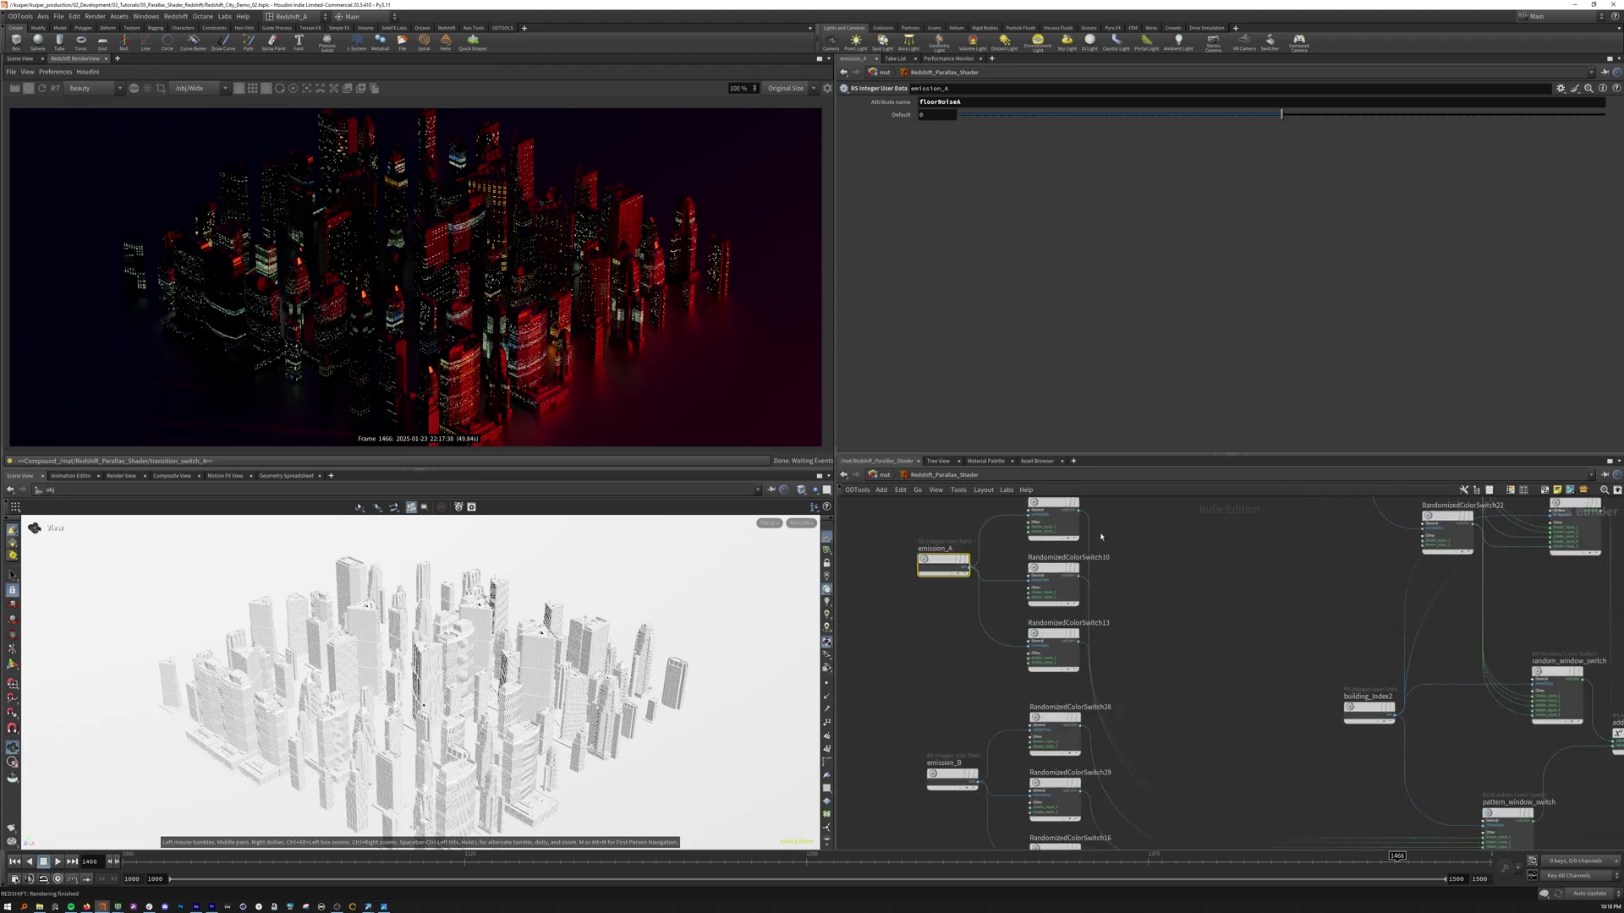
click(1060, 504)
middle_drag(1061, 504, 1078, 538)
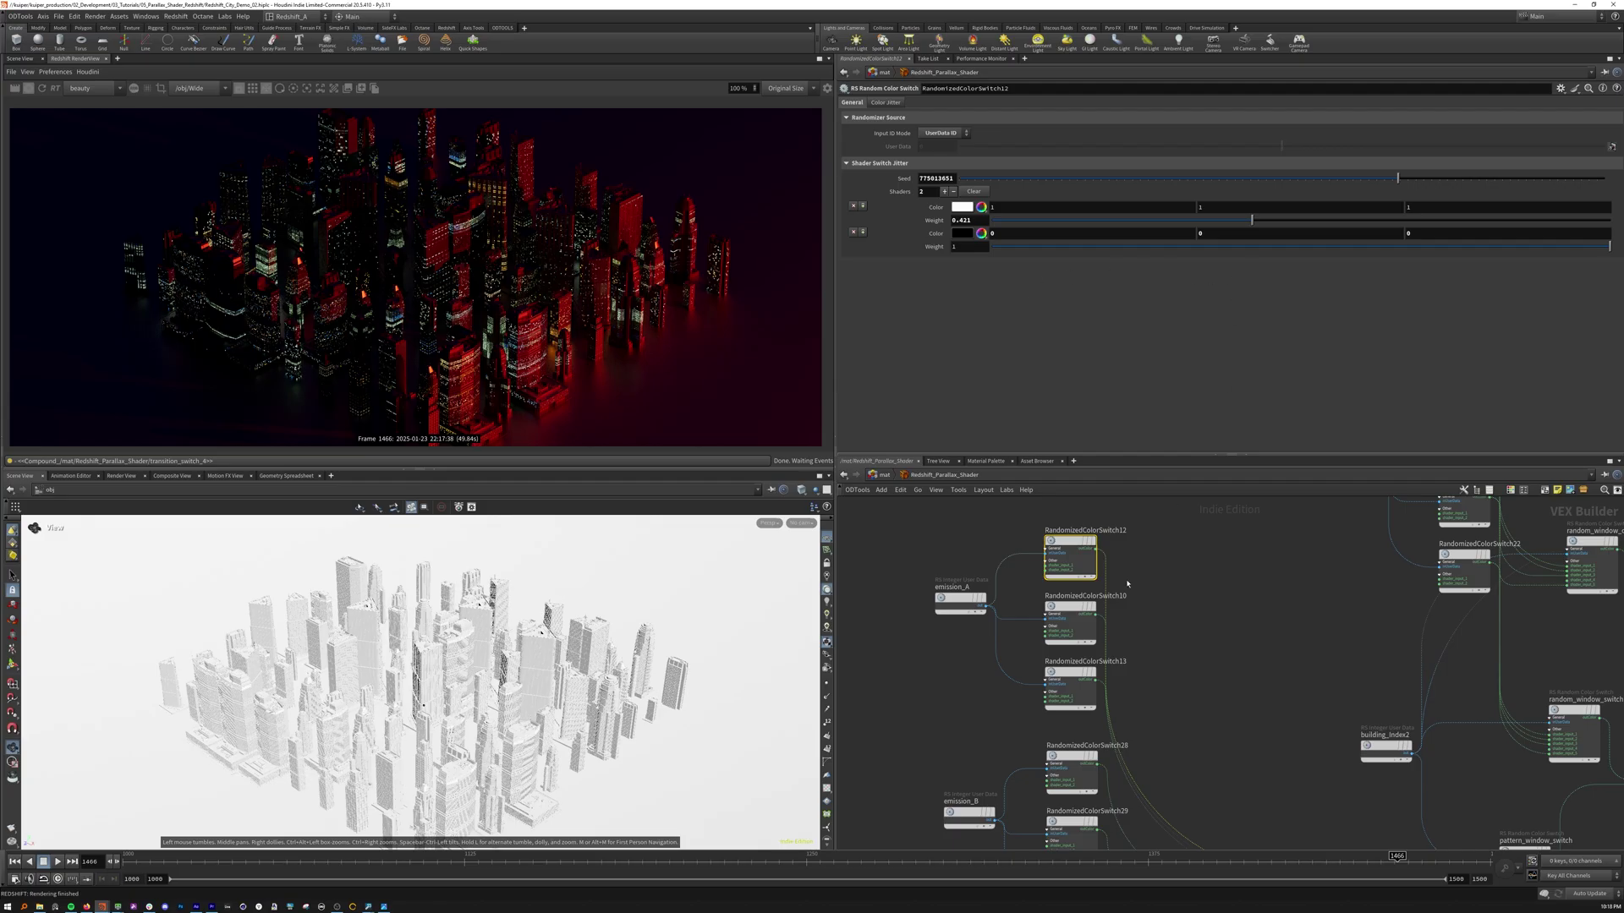
click(1069, 632)
click(1071, 687)
Compare the random color switches driven by emission_B and check the first switch driven by emission_C
middle_drag(1071, 687, 1075, 590)
drag(1178, 646, 1067, 683)
click(1075, 734)
middle_drag(1042, 771, 1046, 632)
click(1084, 687)
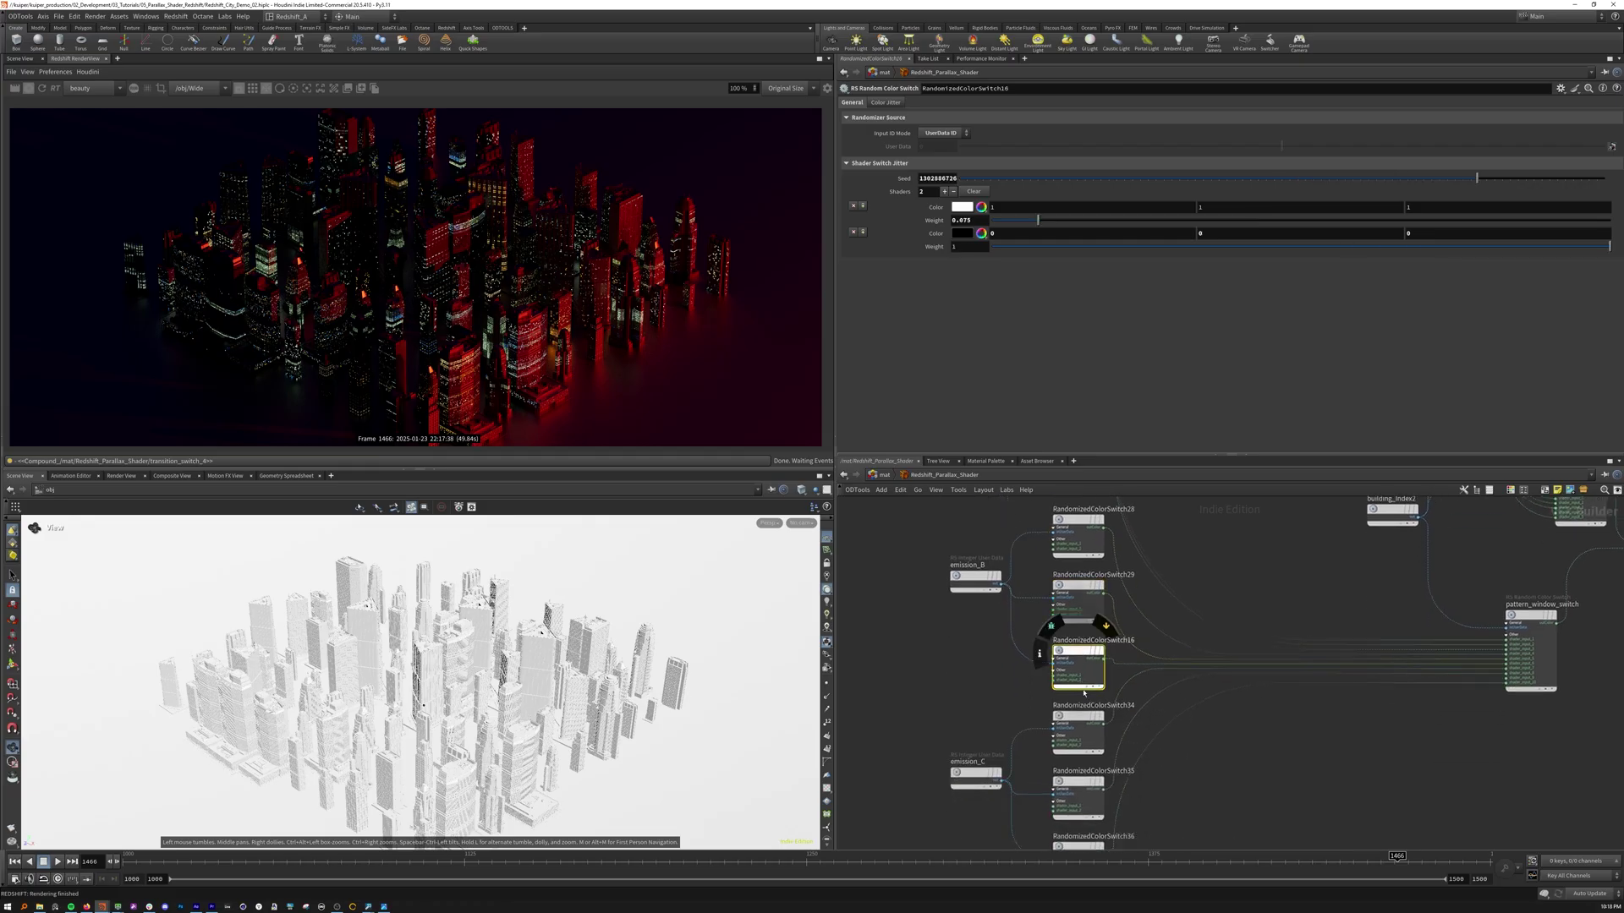
click(1077, 729)
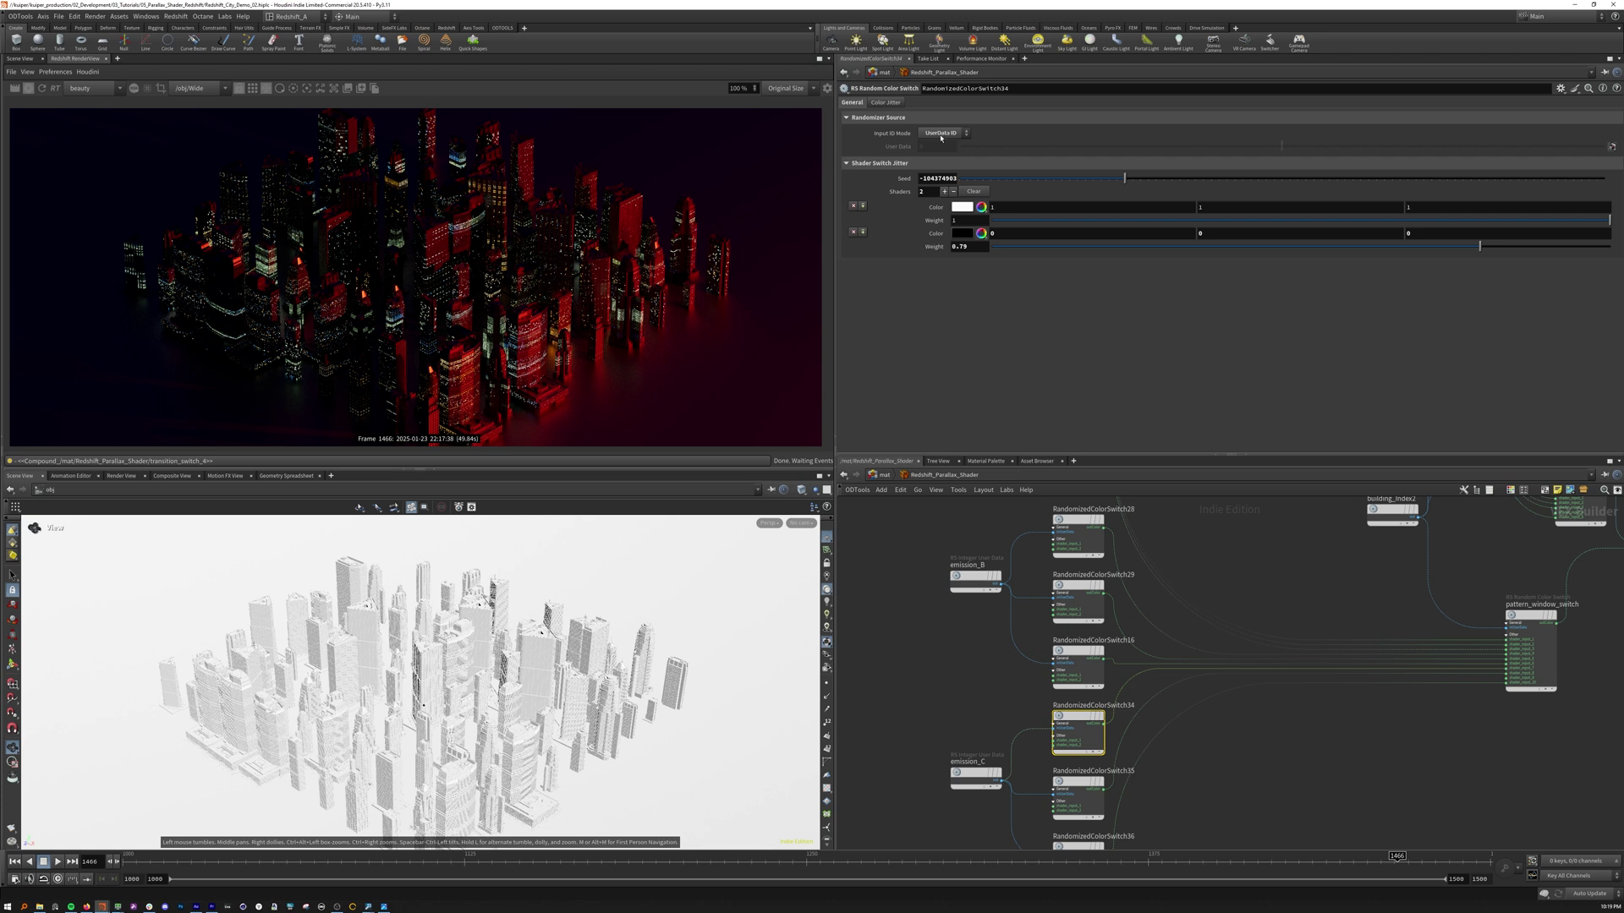
Inspect the building_index2 user data node that feeds the random and pattern window switches
middle_drag(1361, 608, 1093, 749)
drag(1086, 606, 1143, 704)
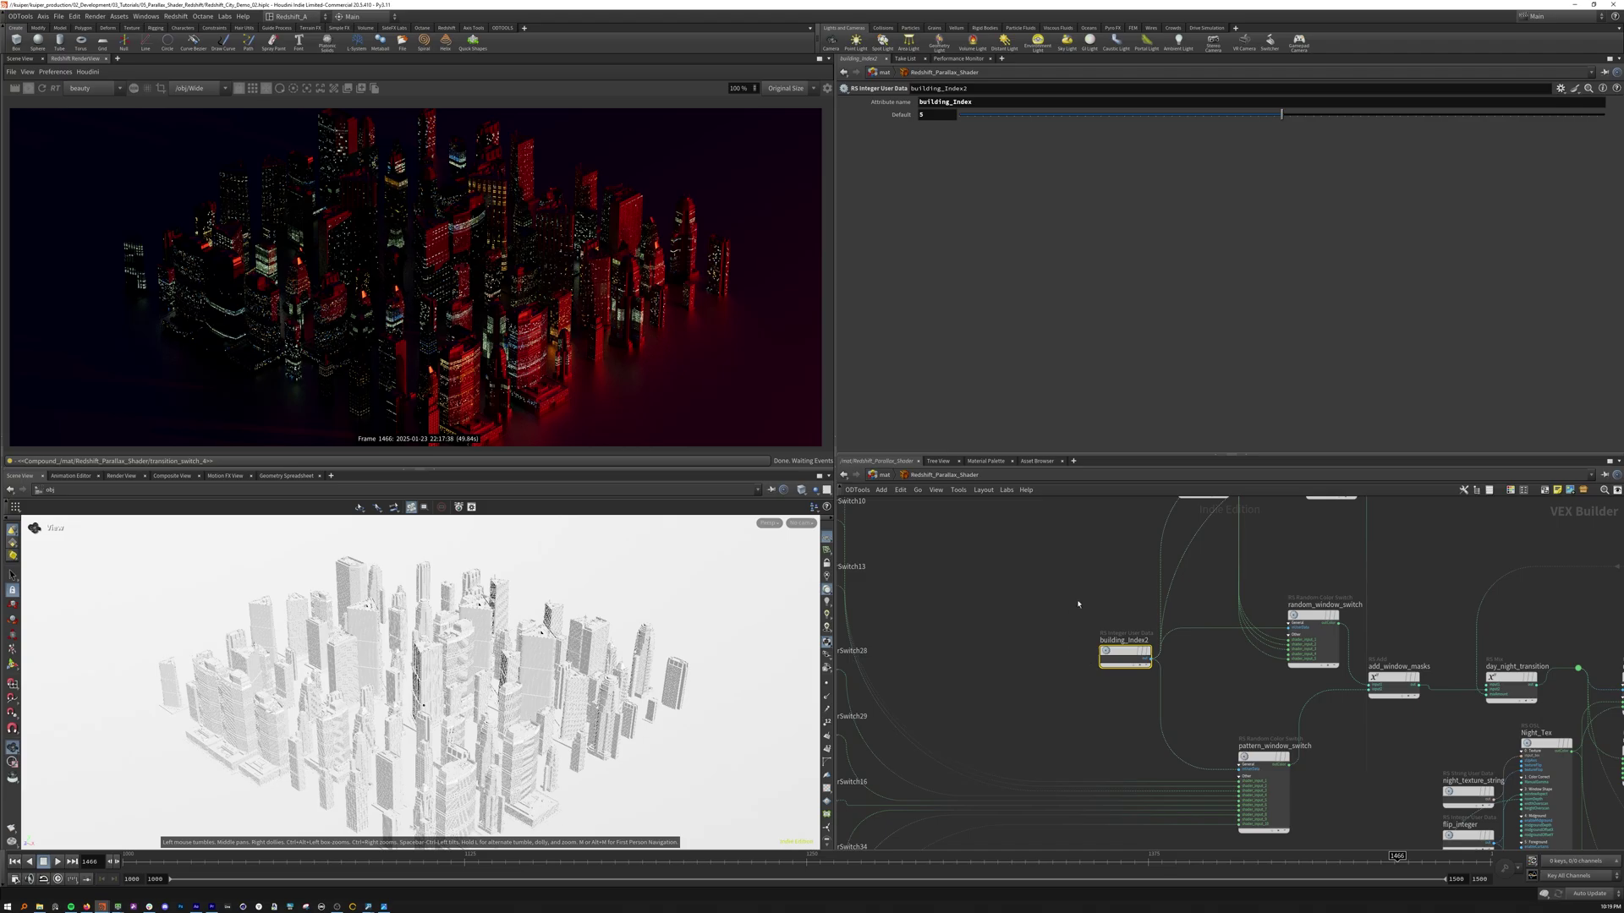
Try different seeds on the pattern_window_switch node to shuffle the window emission patterns across the buildings
click(1259, 755)
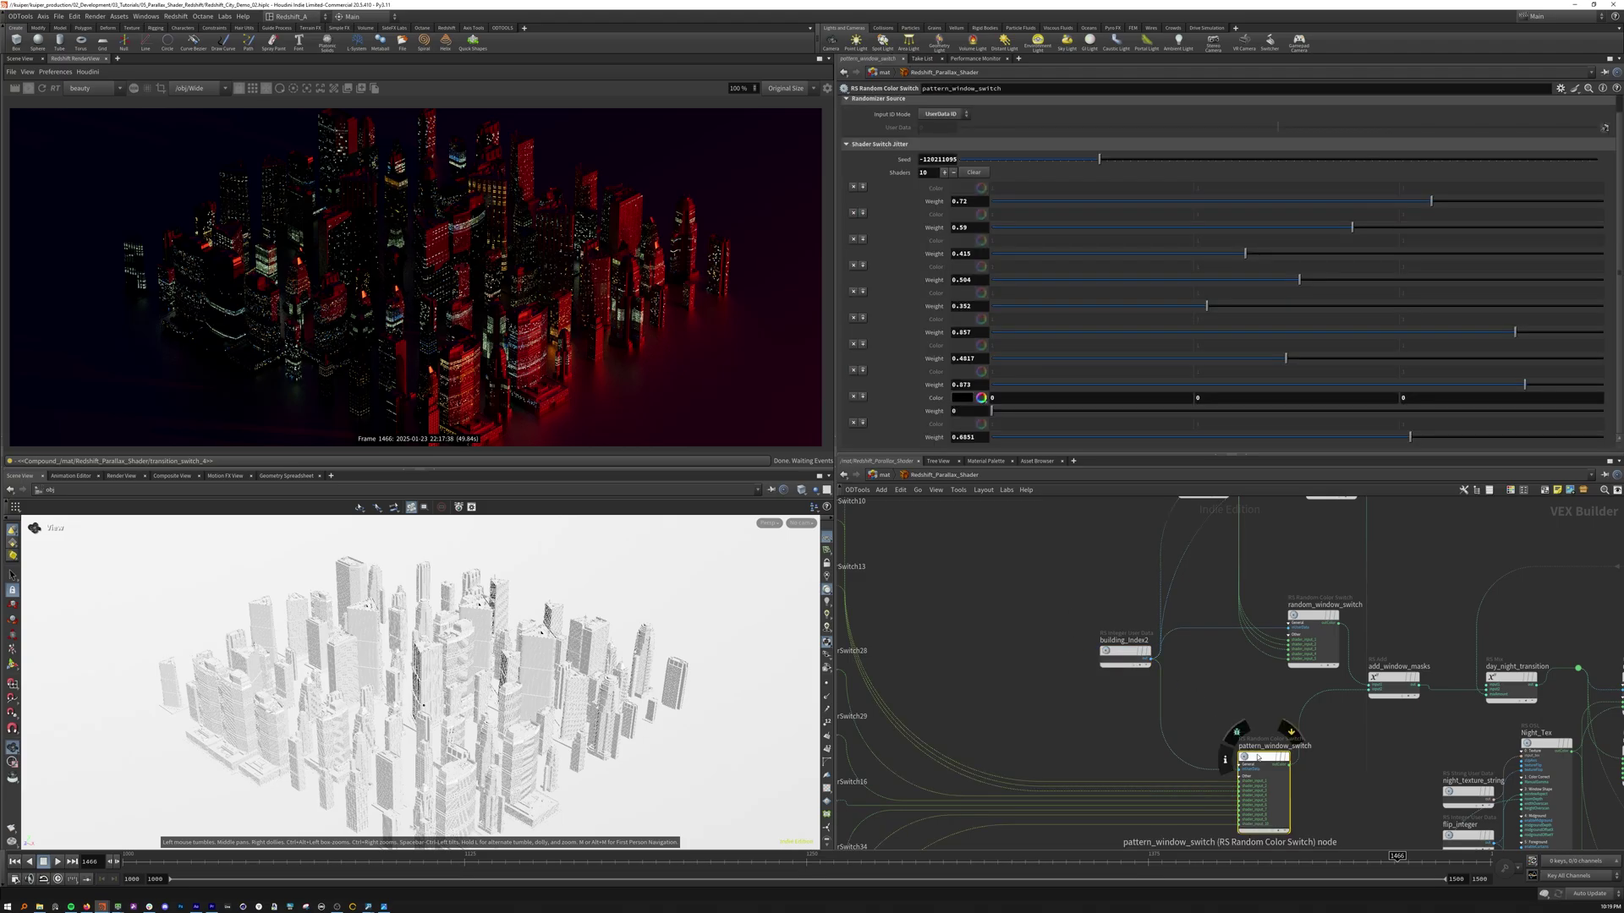
drag(1099, 159, 1093, 159)
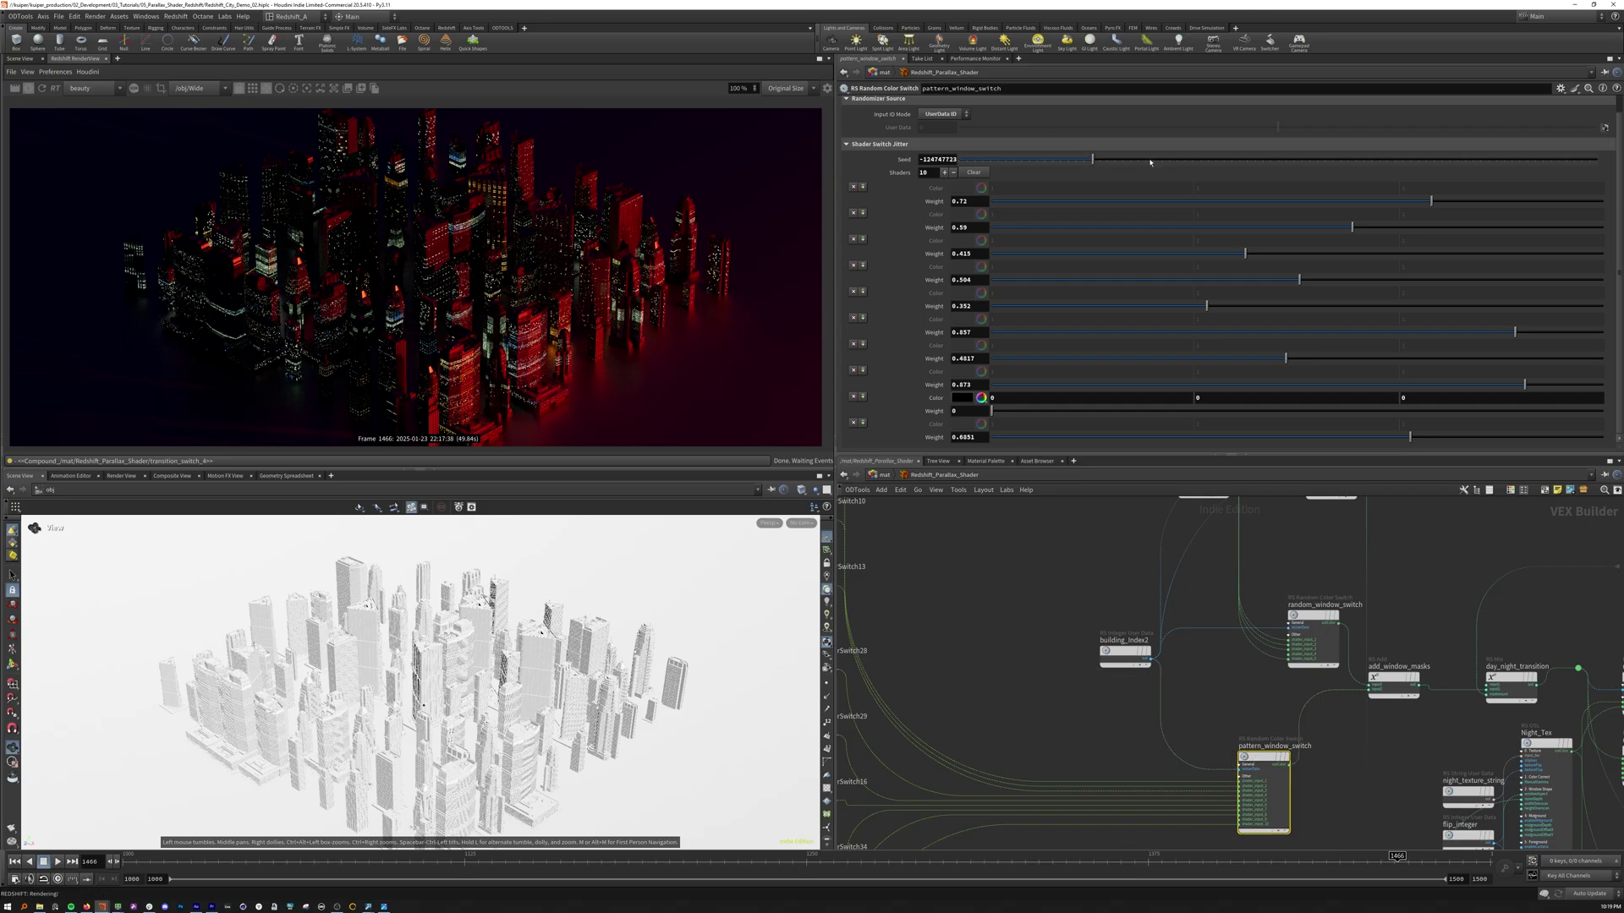
click(1149, 159)
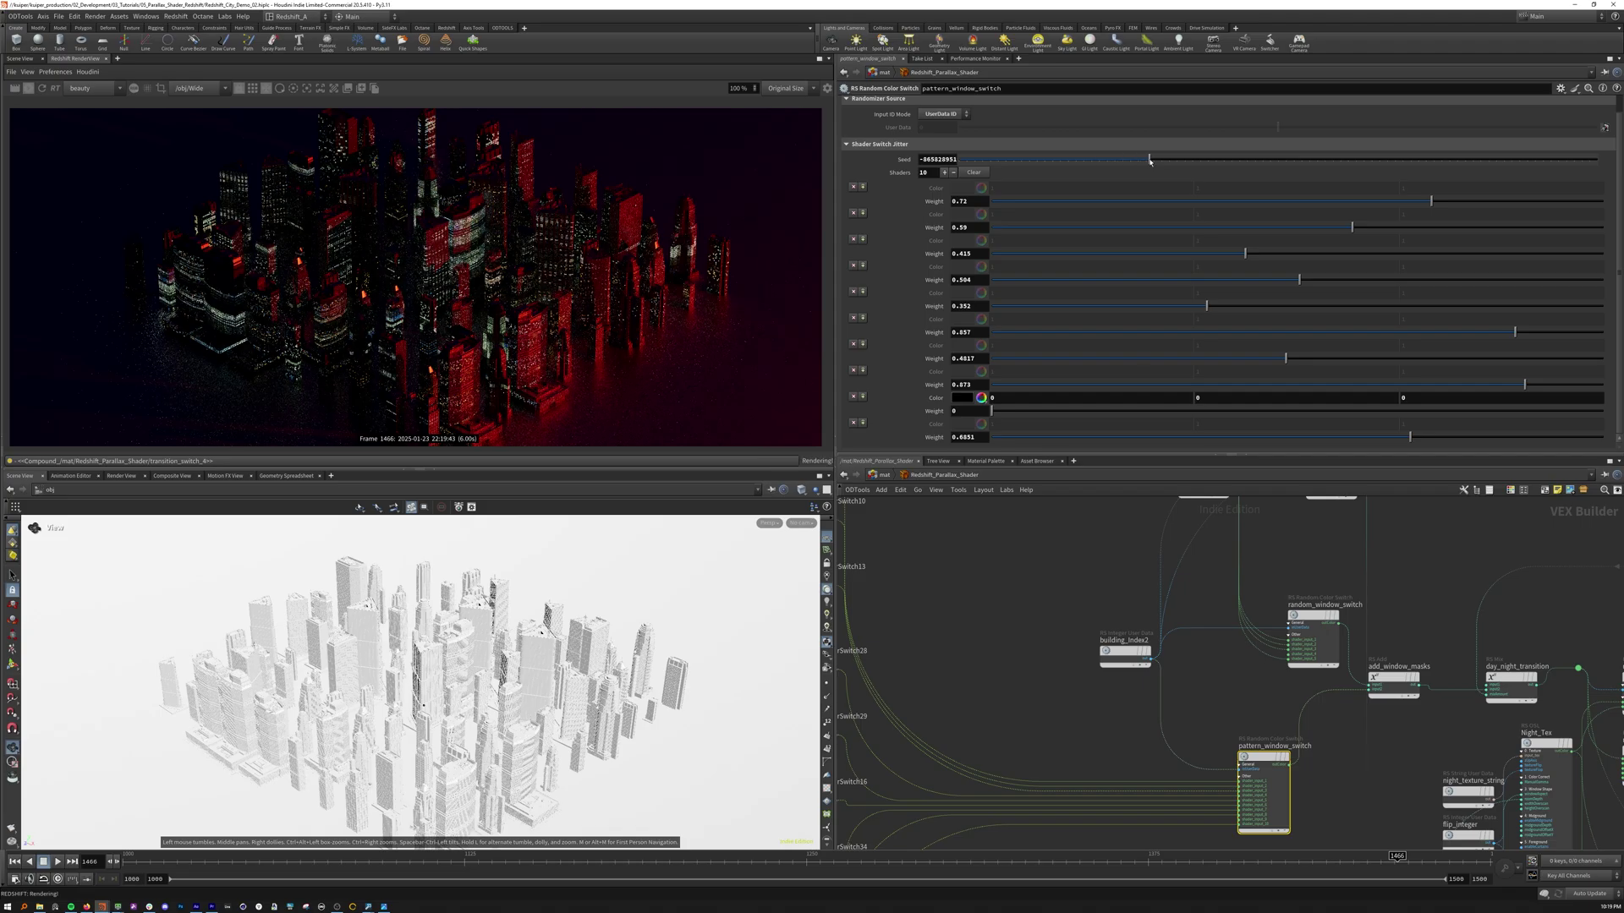
drag(1131, 161, 1093, 159)
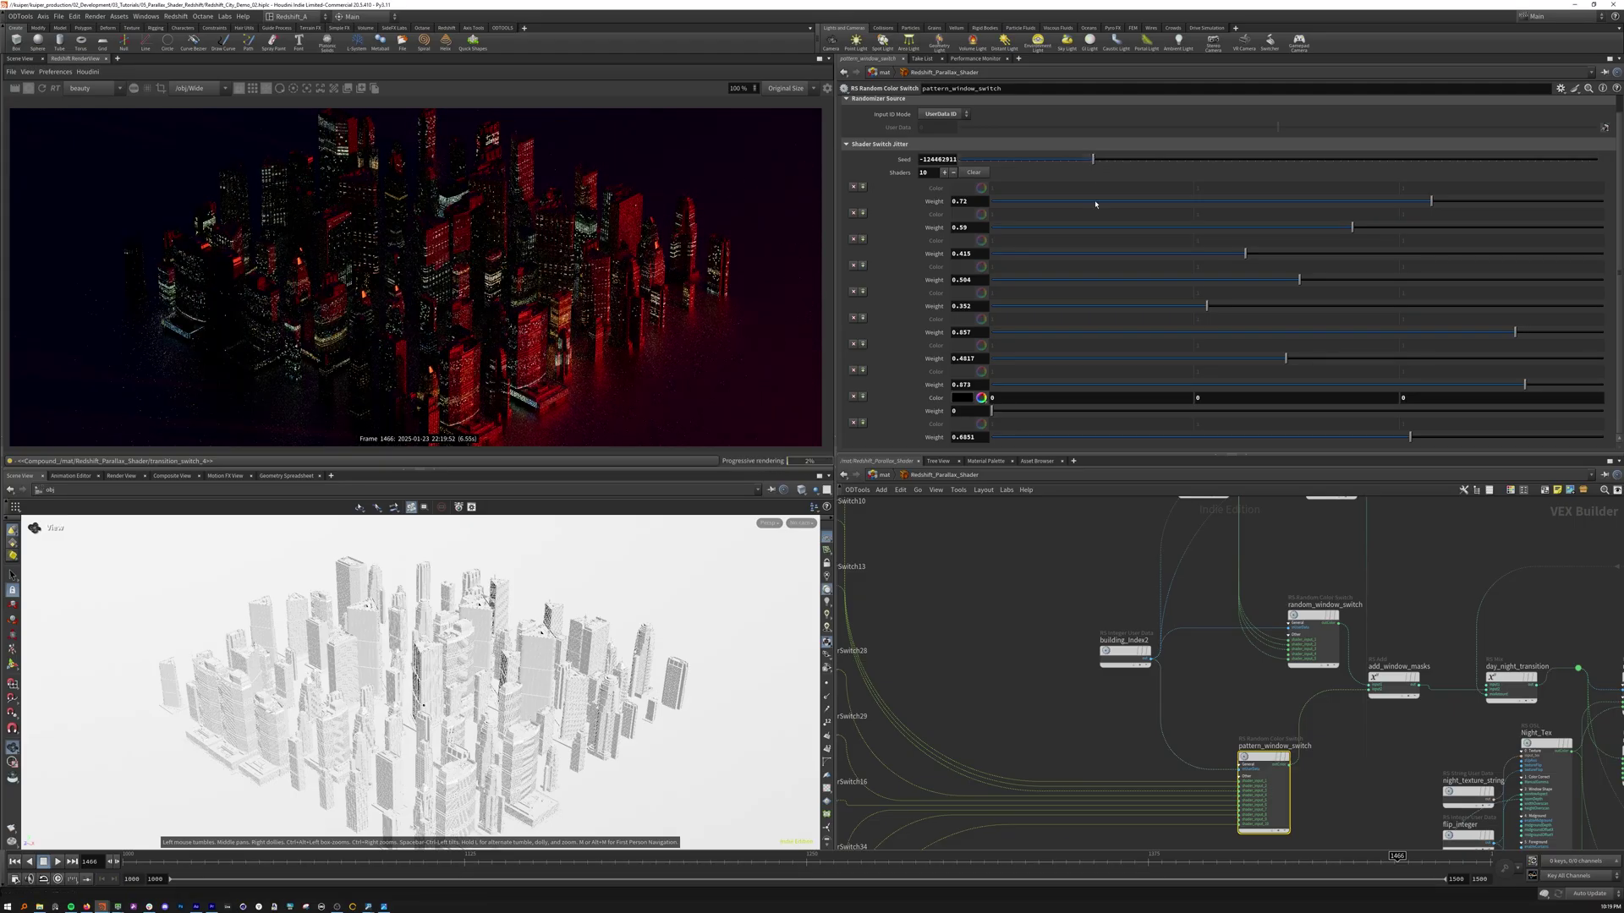
Inspect the window_ID user data node, the randomized color switches it drives, and the weights of random_window_color_switch
middle_drag(1230, 683, 1053, 721)
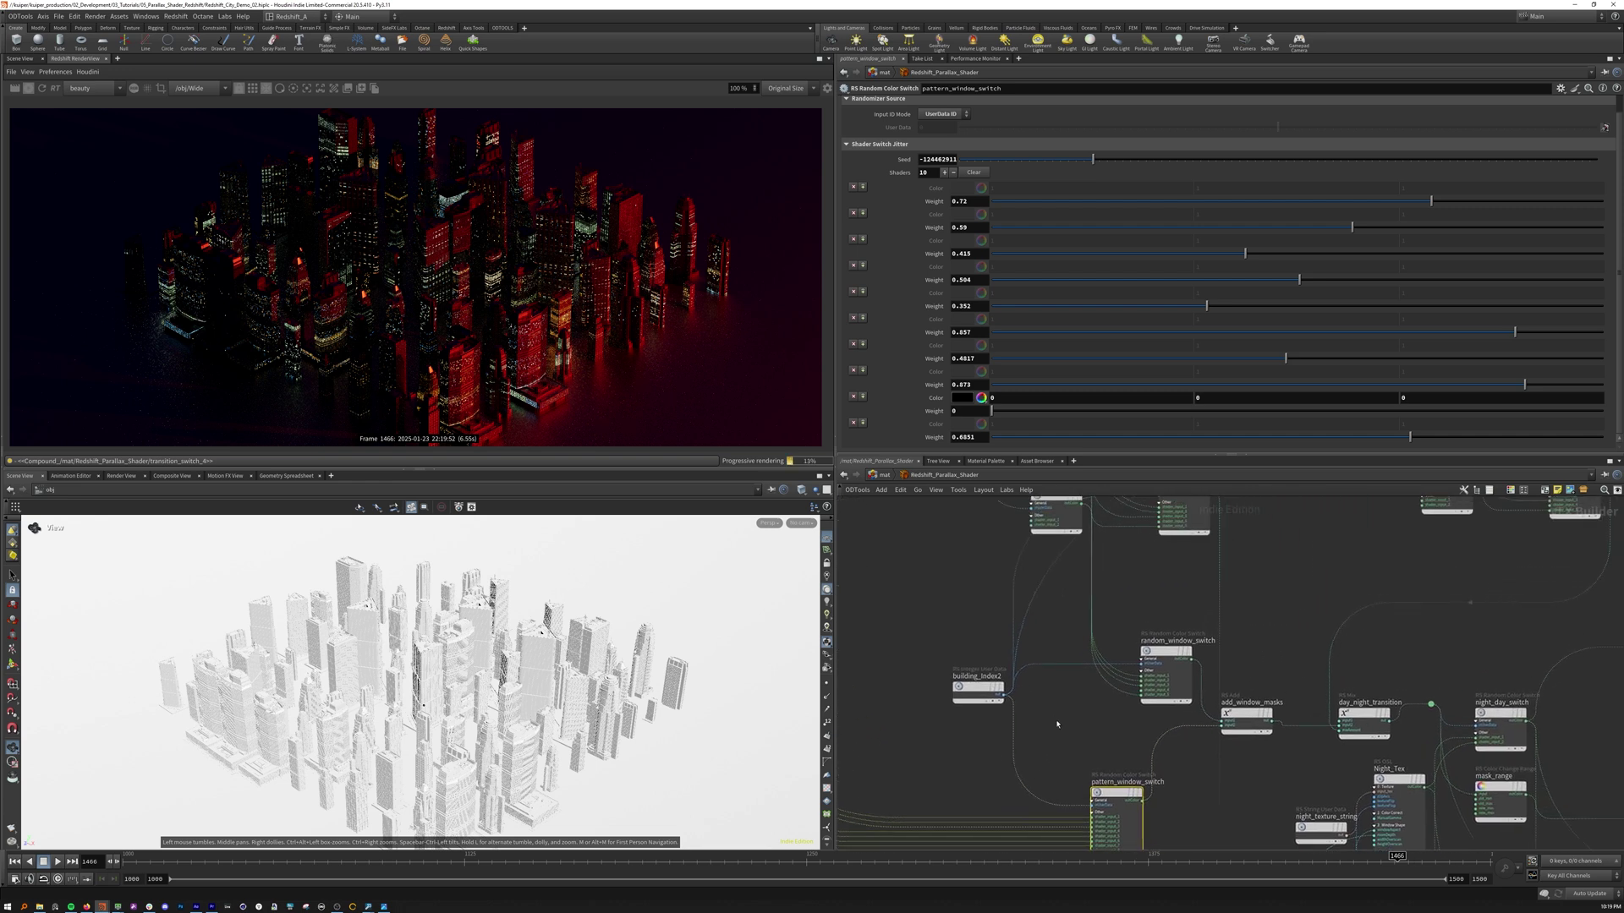
scroll(1075, 713, down, 6)
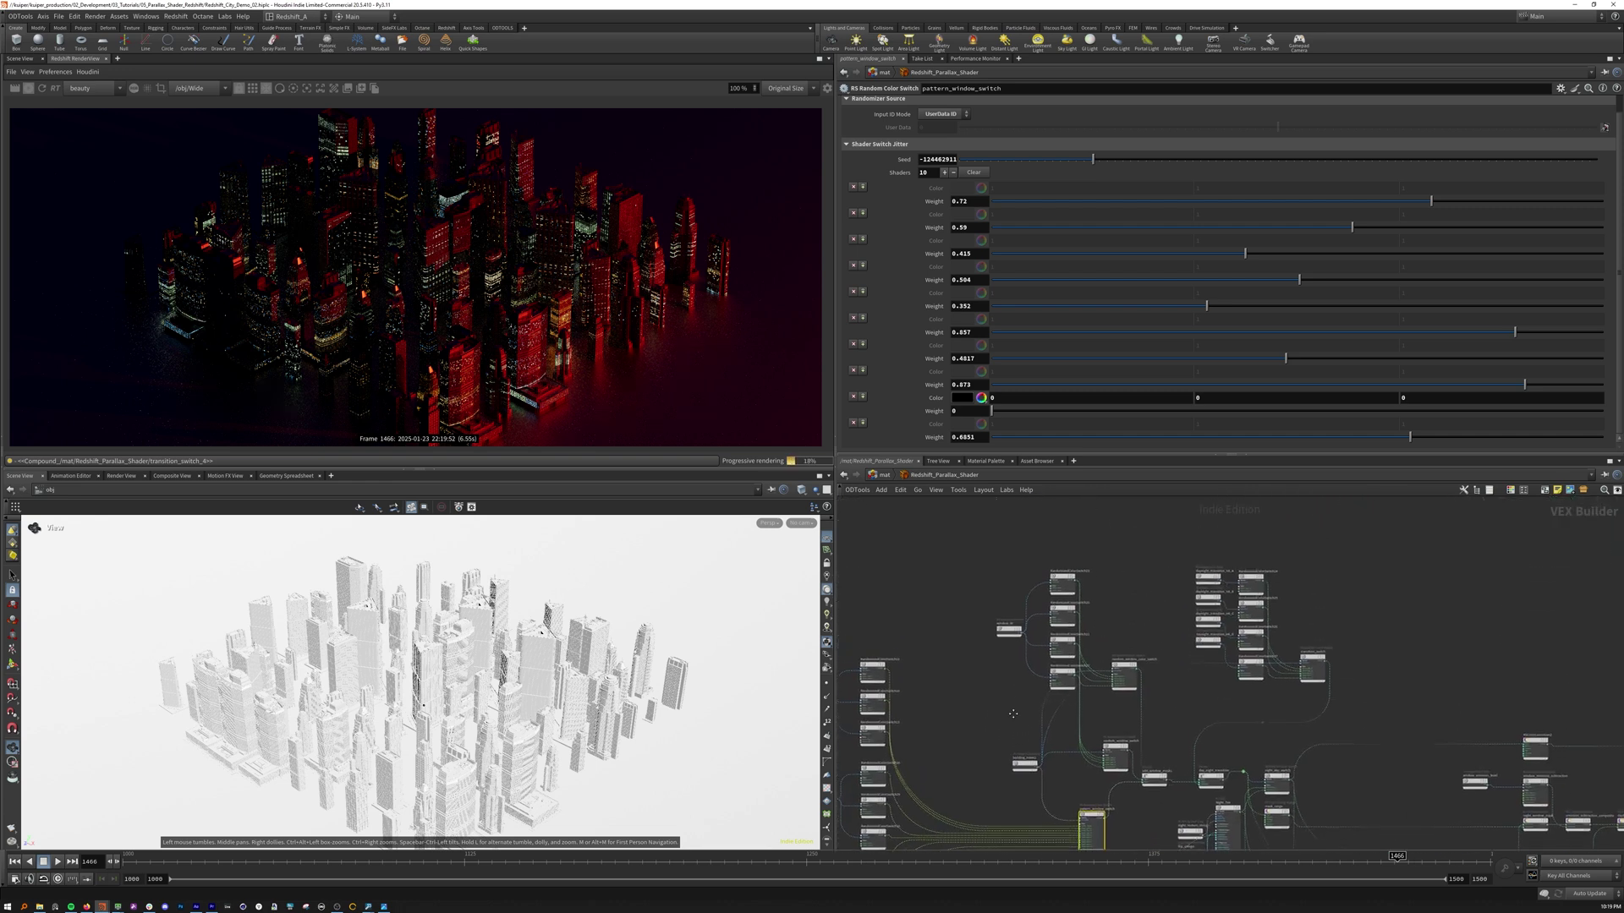
scroll(1038, 640, up, 4)
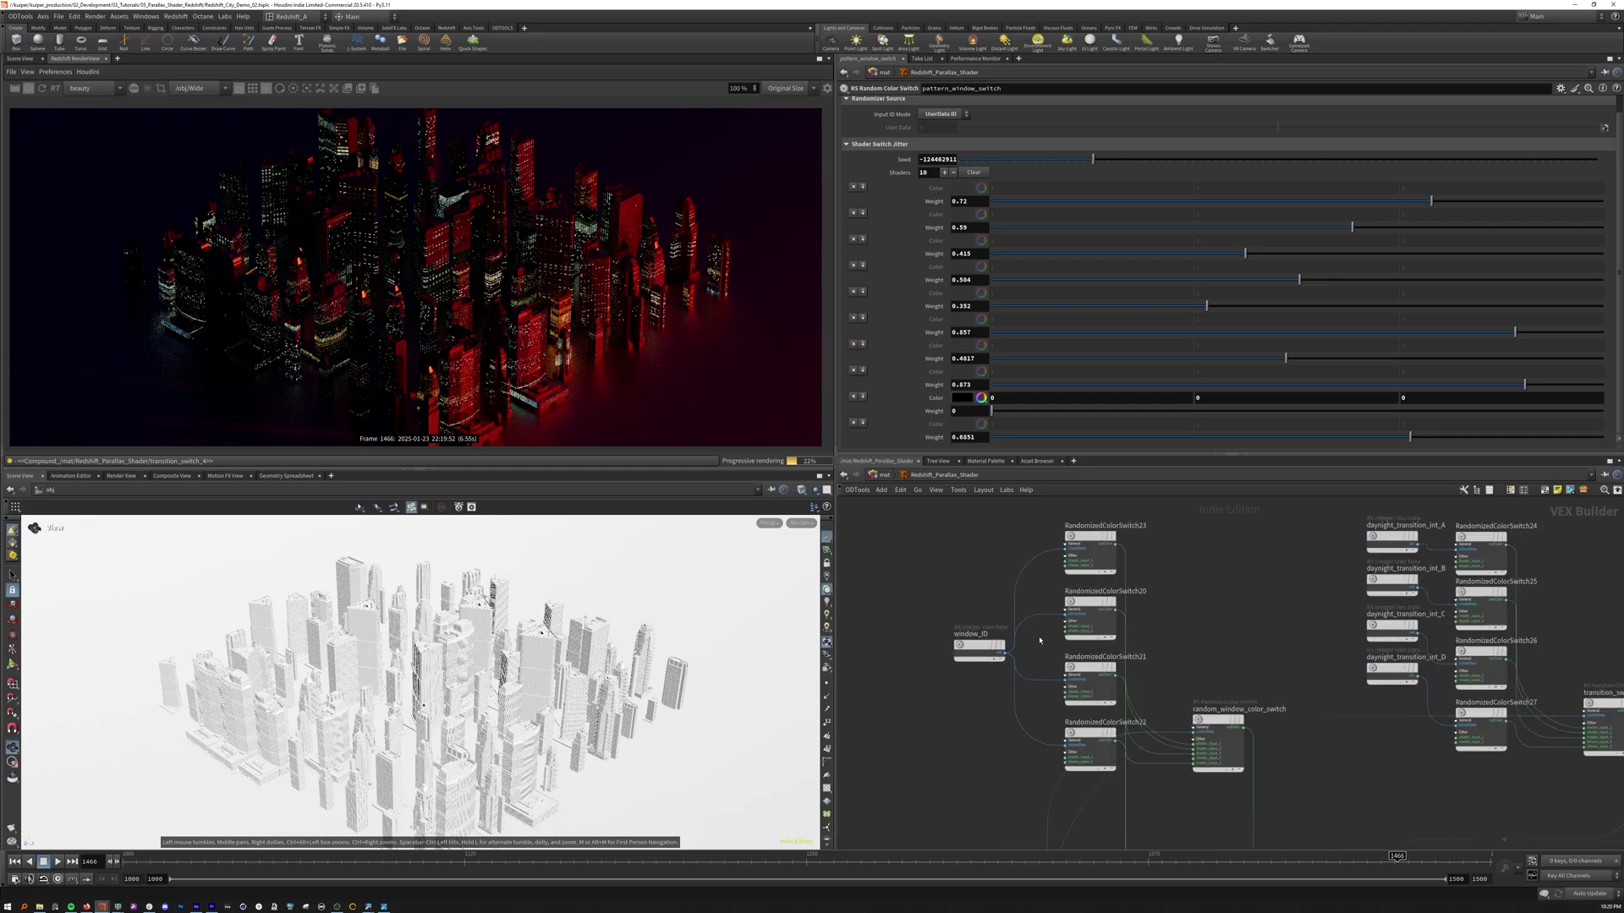
scroll(1040, 641, up, 1)
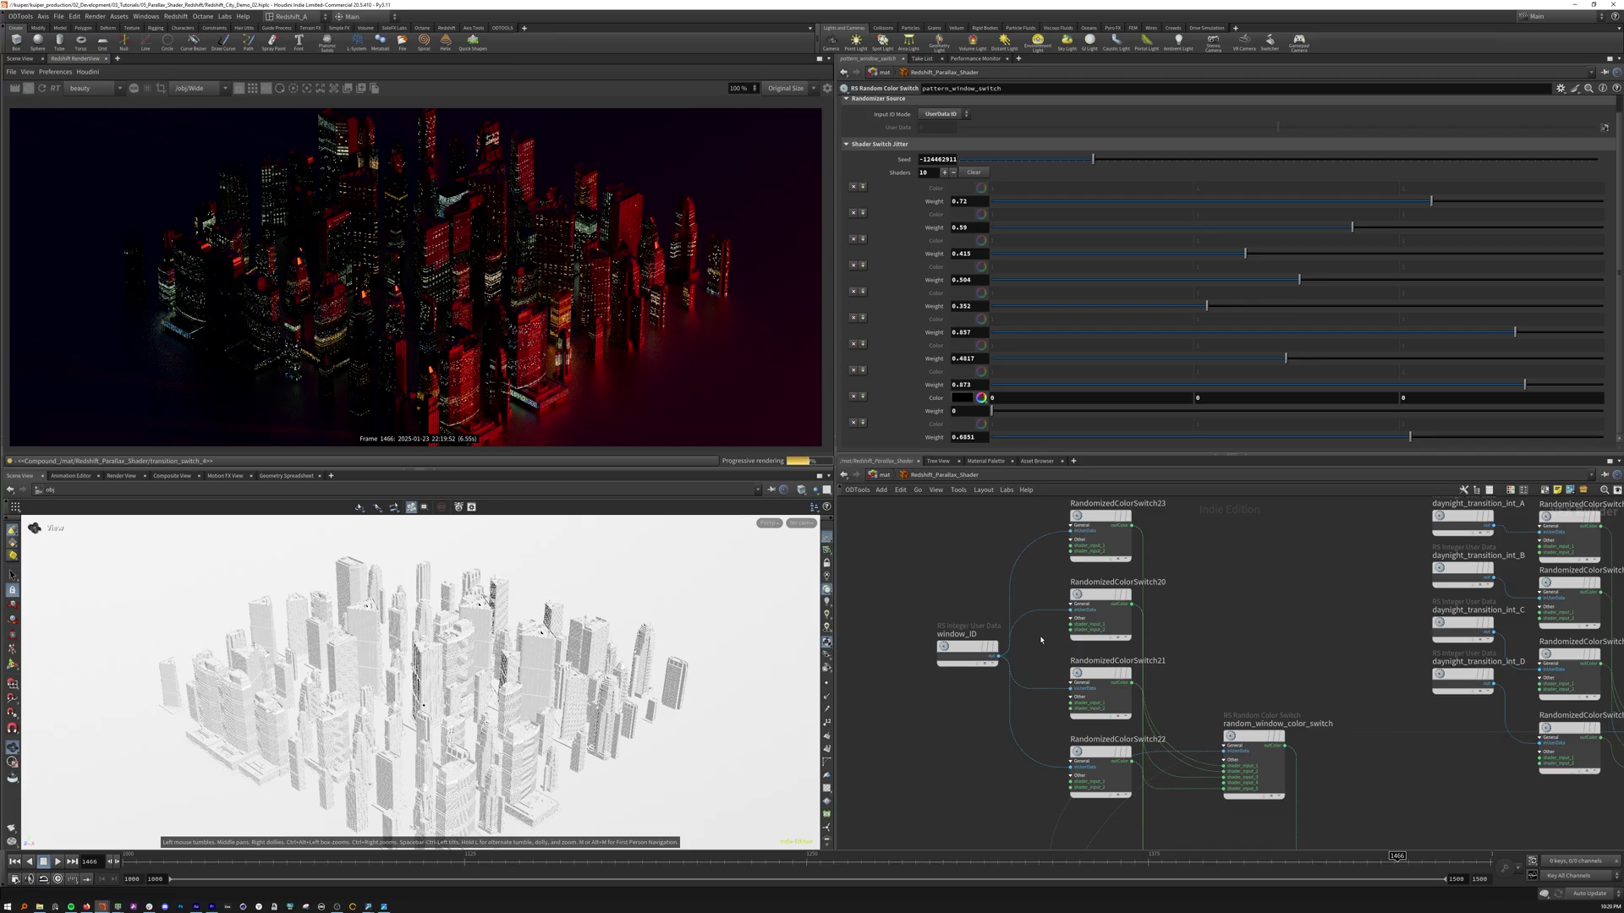
click(964, 647)
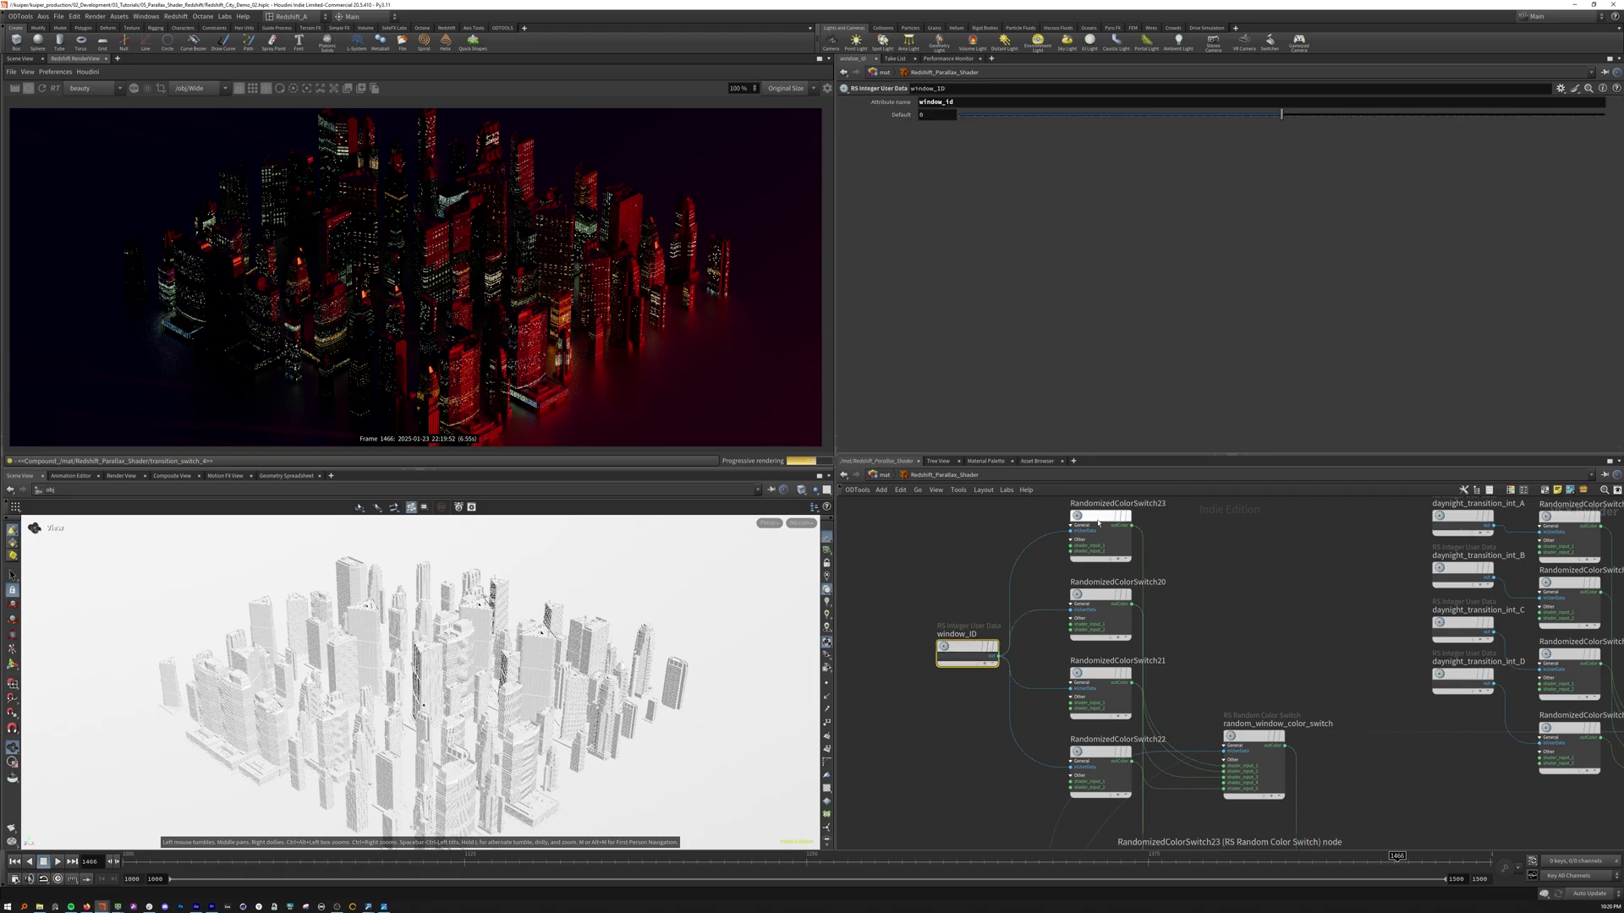
click(1099, 546)
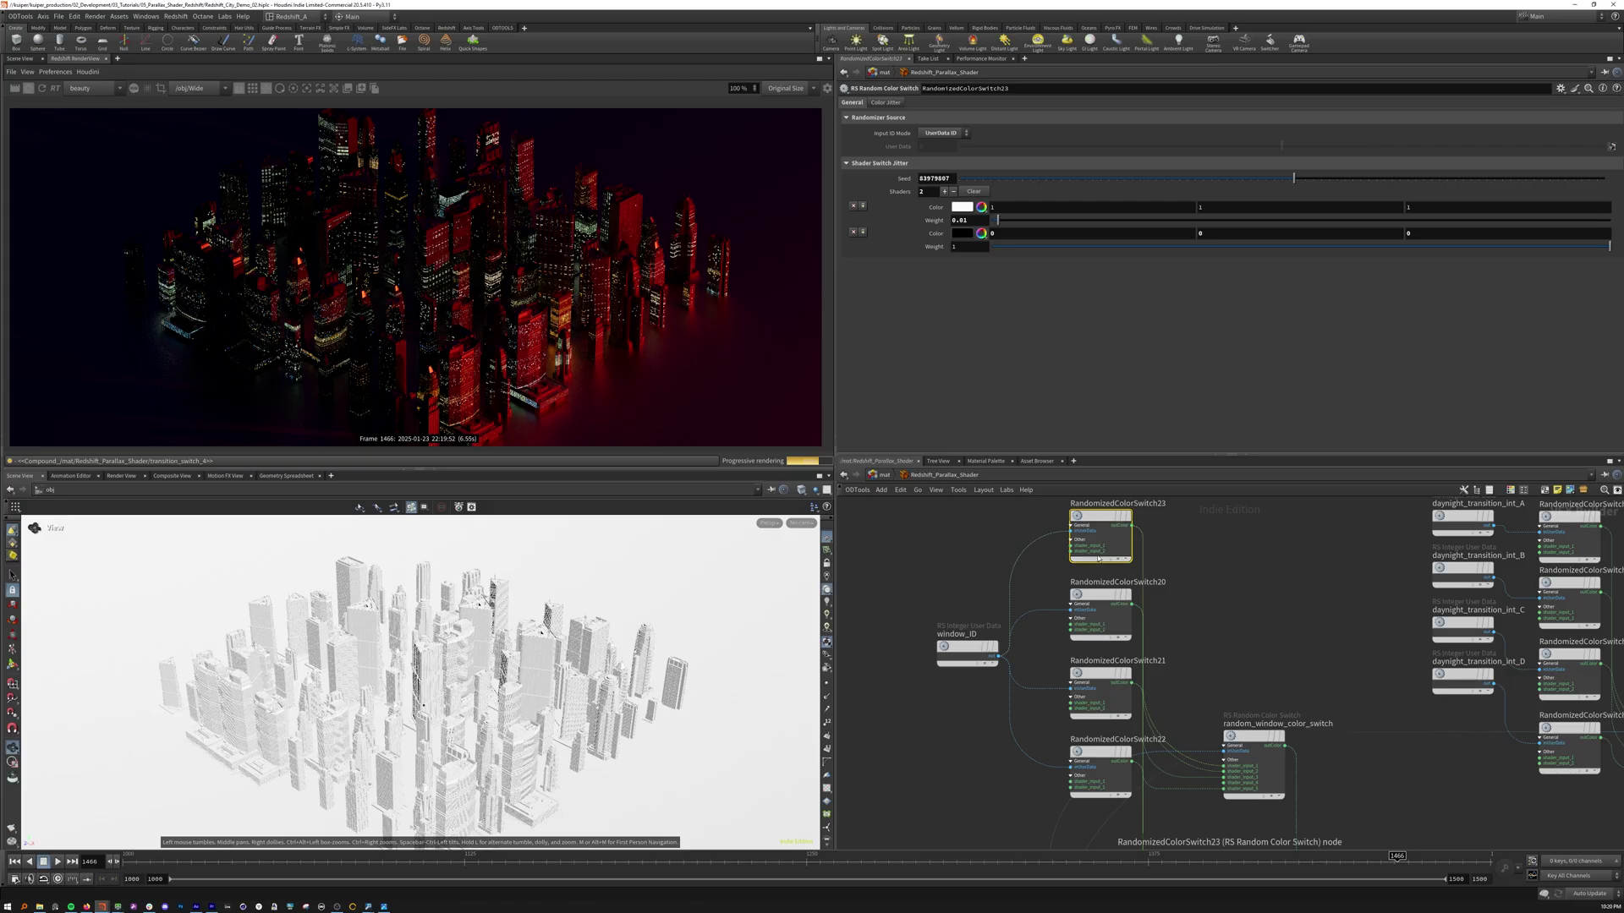
click(1101, 603)
click(1100, 755)
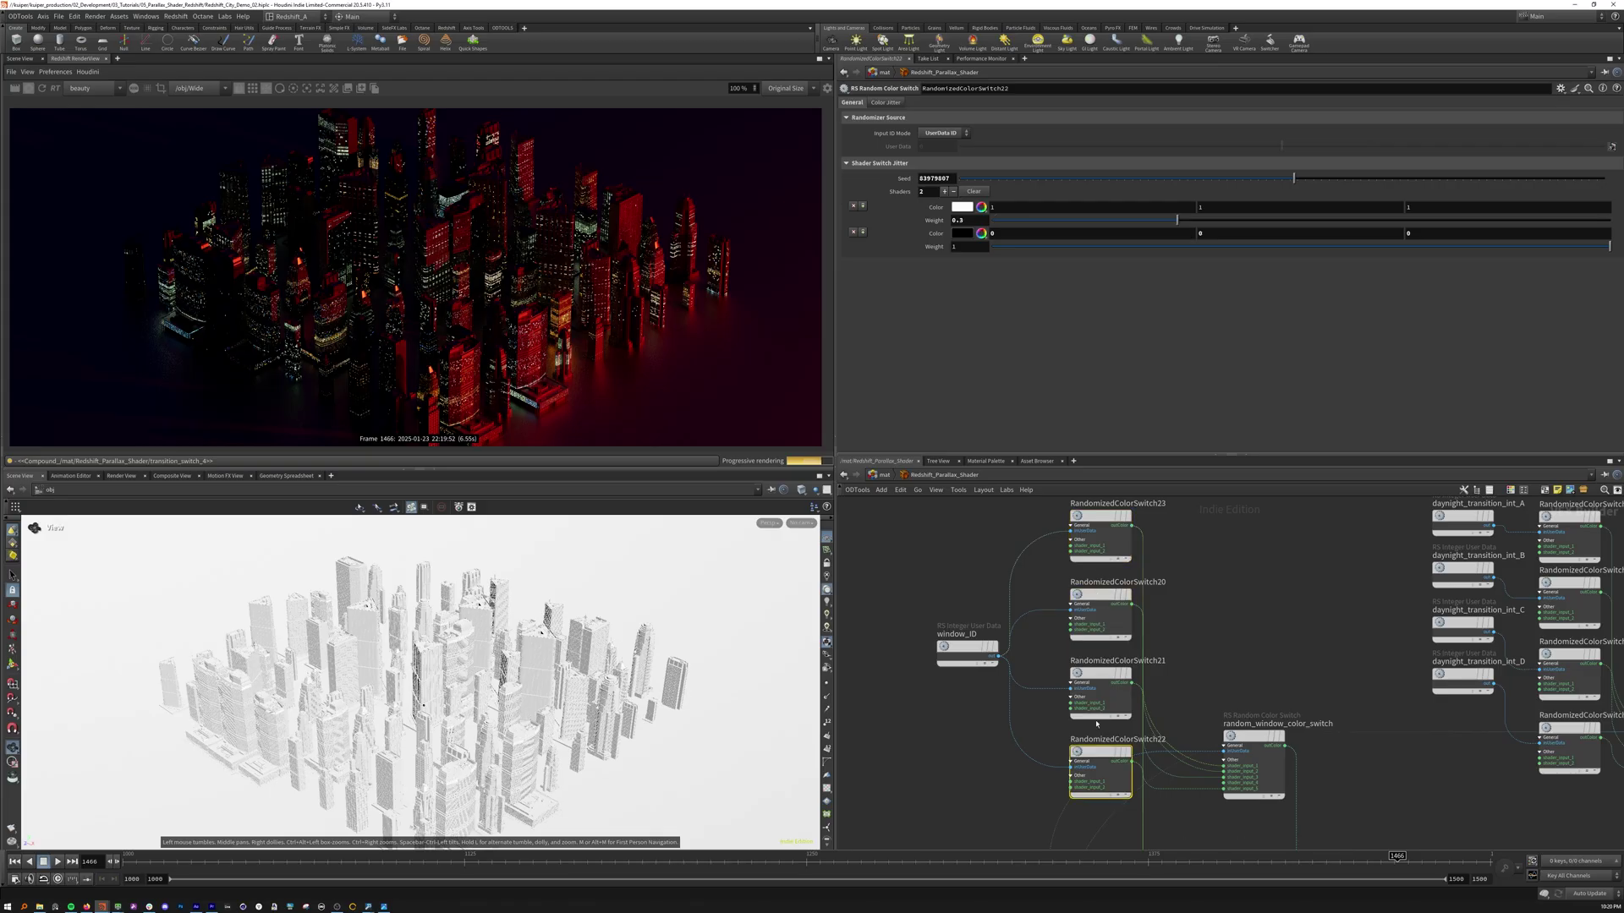
middle_drag(1180, 667, 1092, 539)
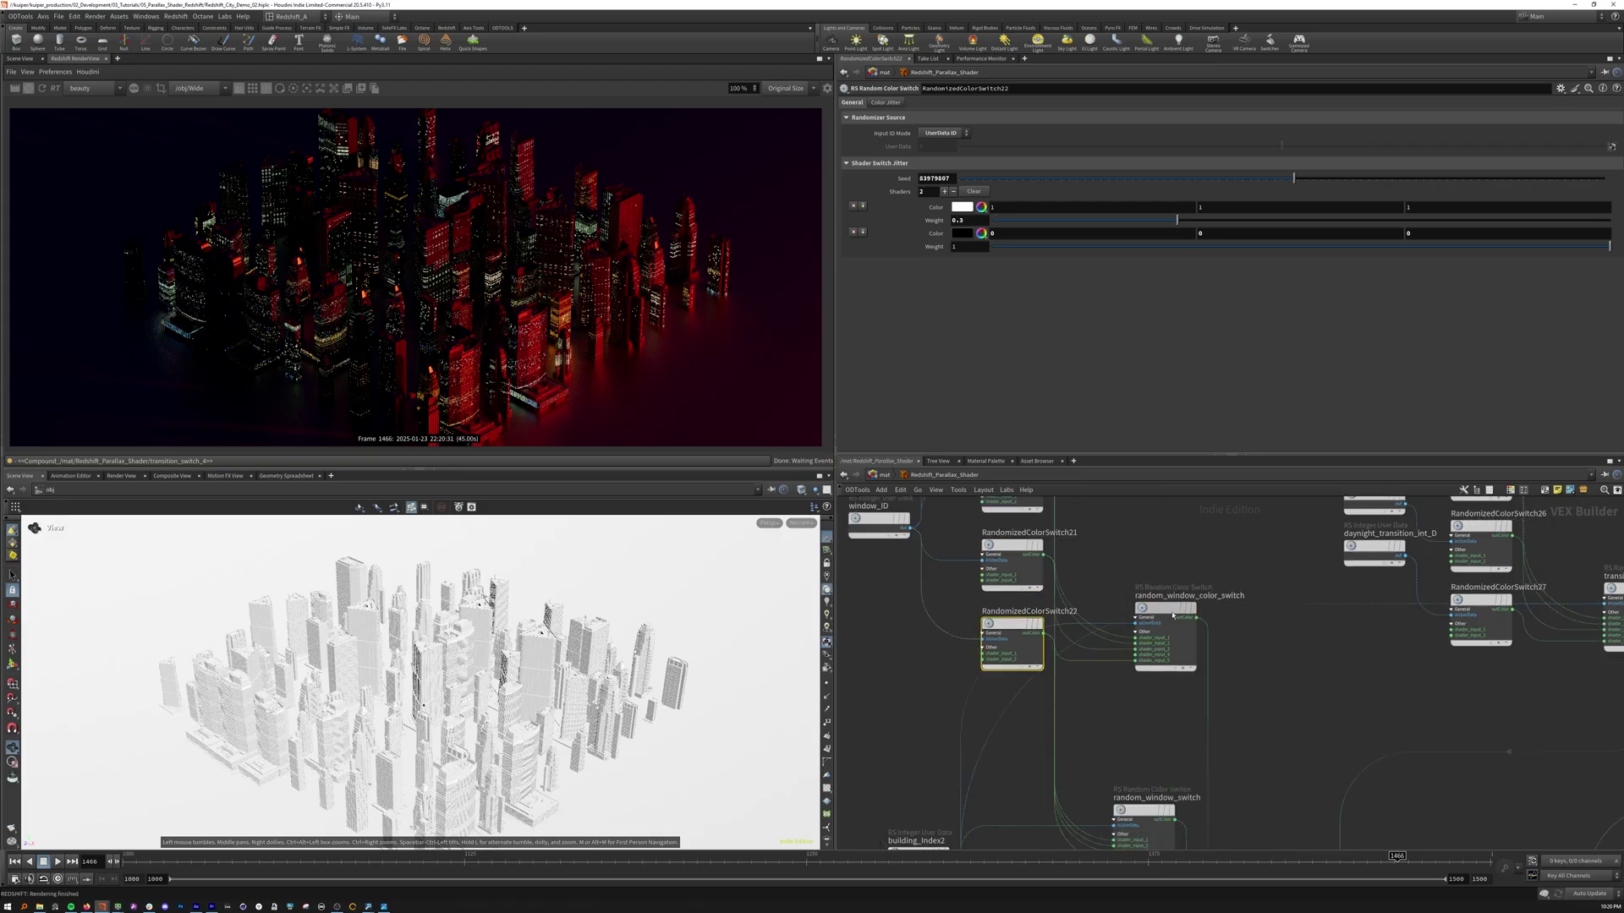
click(1173, 616)
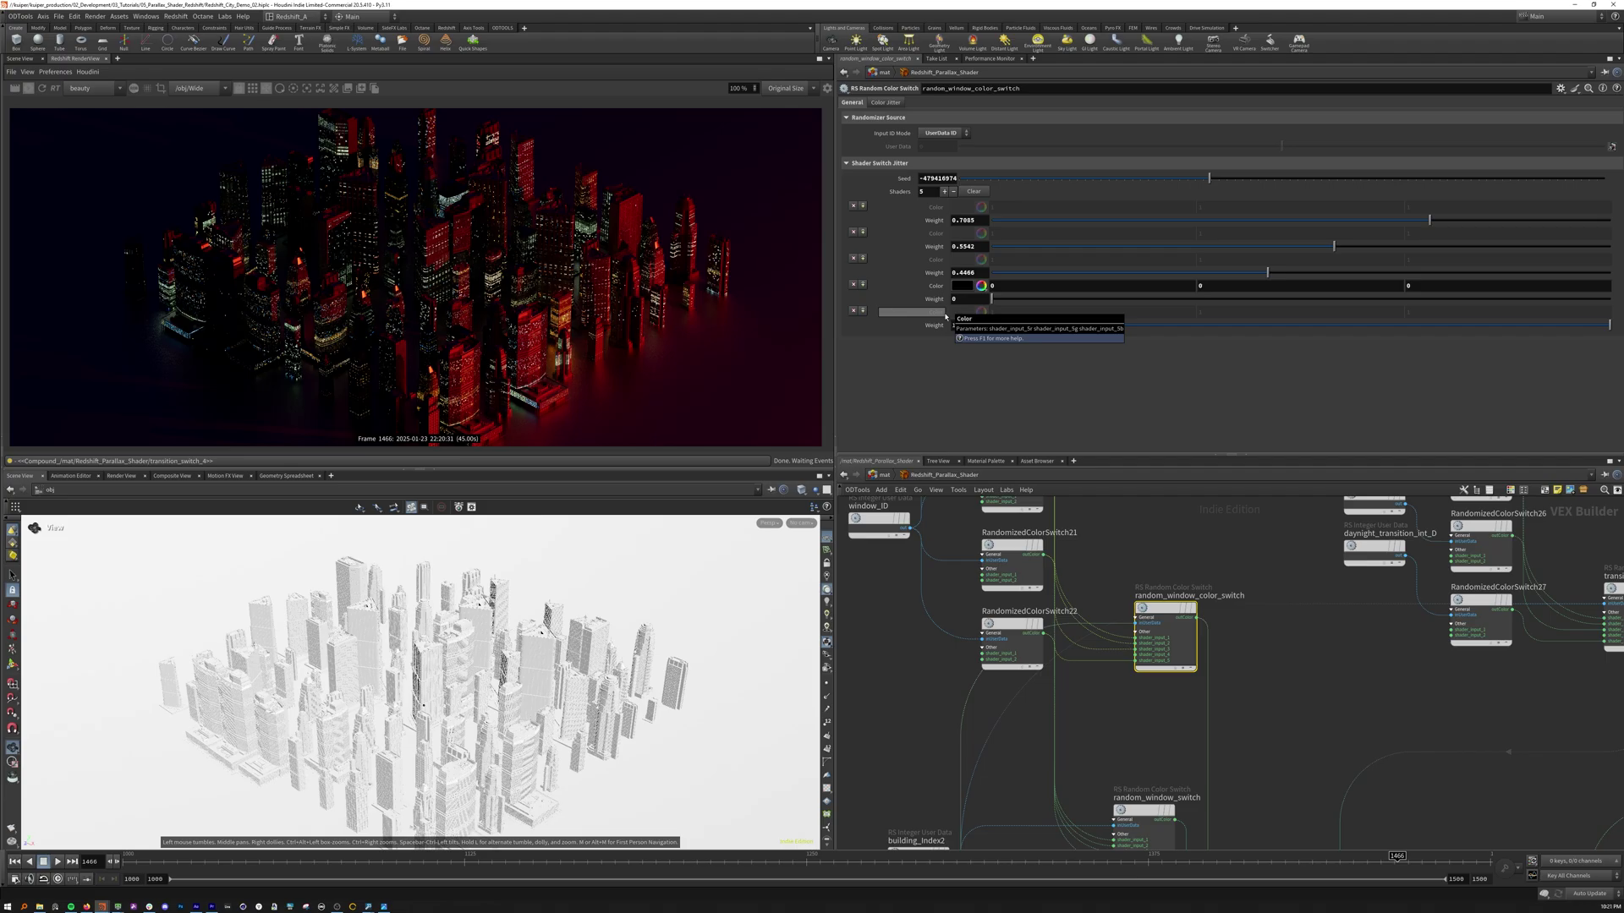
Trace the random and pattern window switches through add_window_masks and inspect the day_night_transition mix node
middle_drag(1153, 729, 1102, 584)
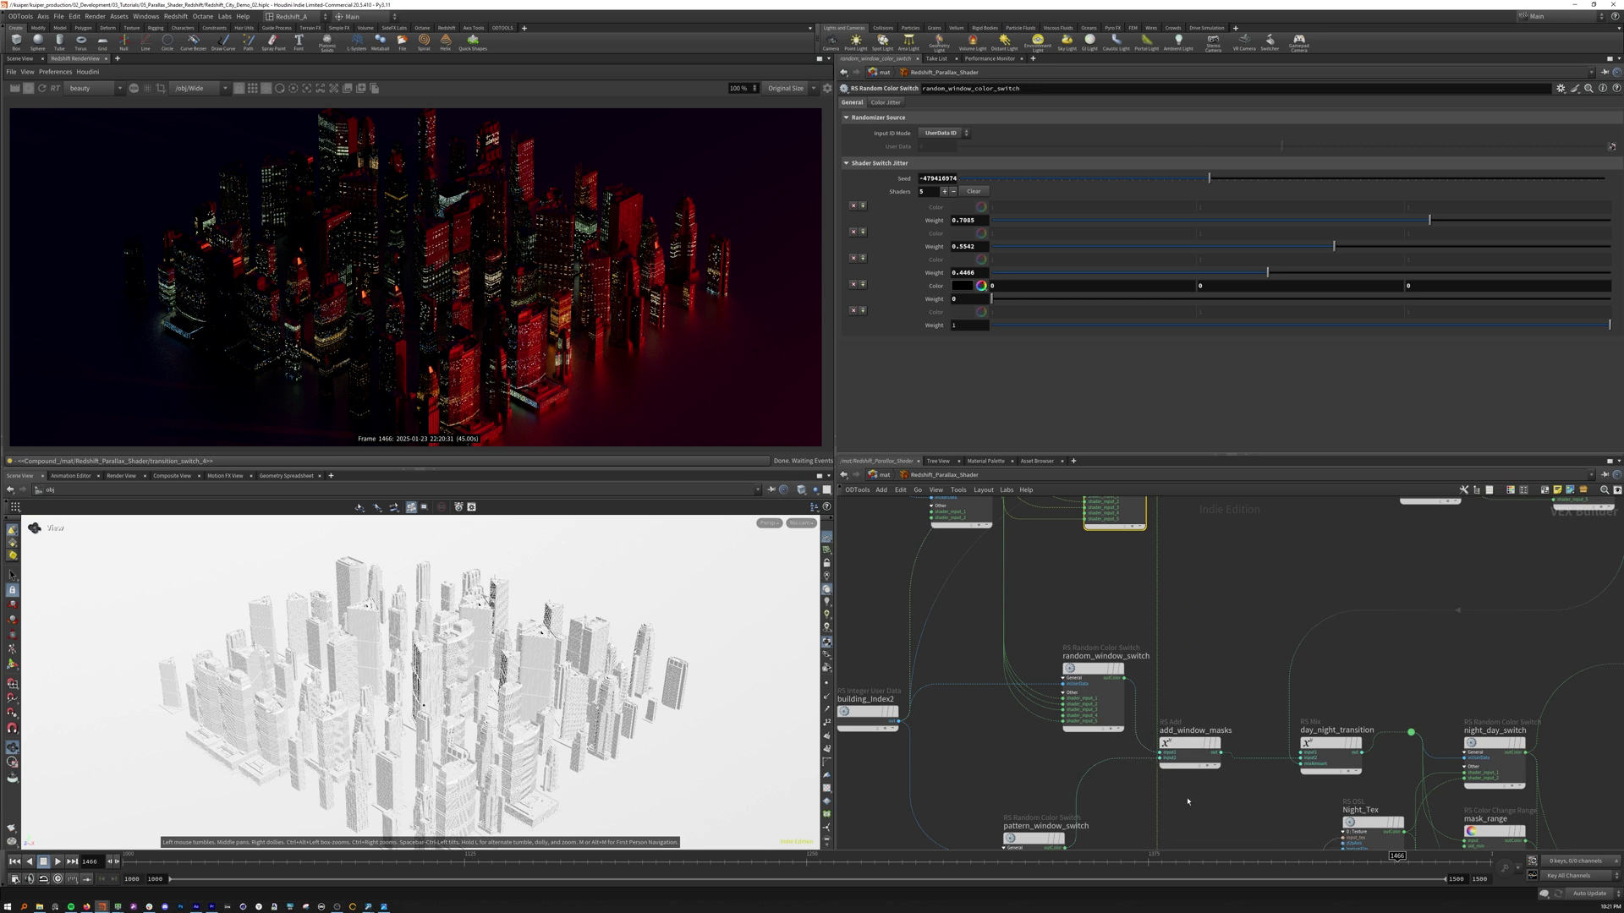
middle_drag(1102, 801, 1072, 711)
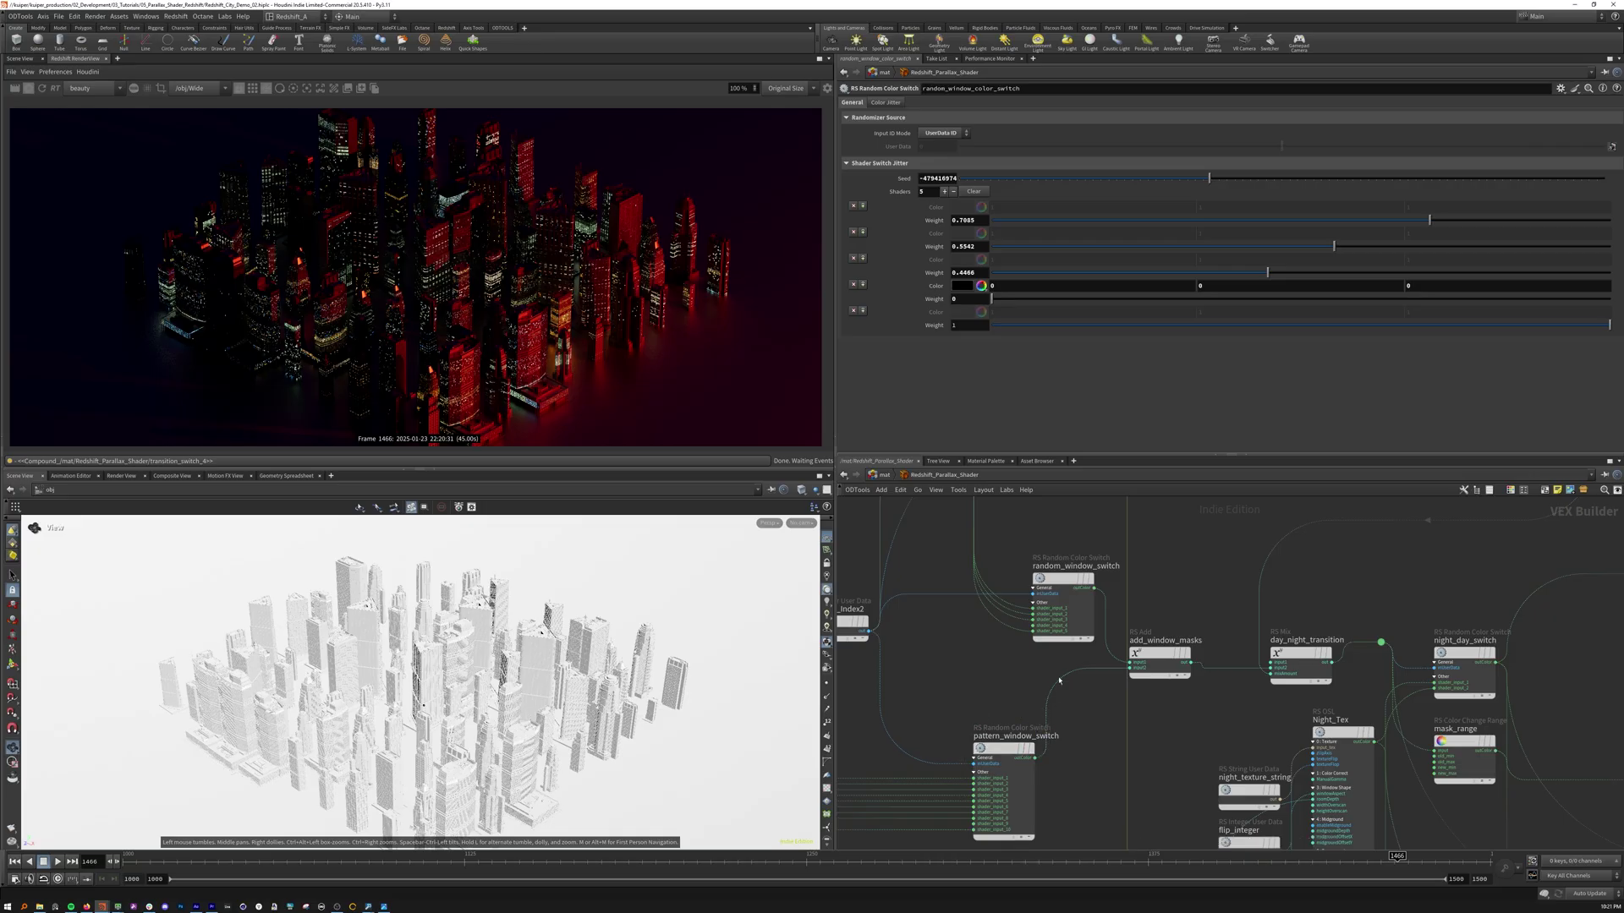
middle_drag(1226, 713, 997, 816)
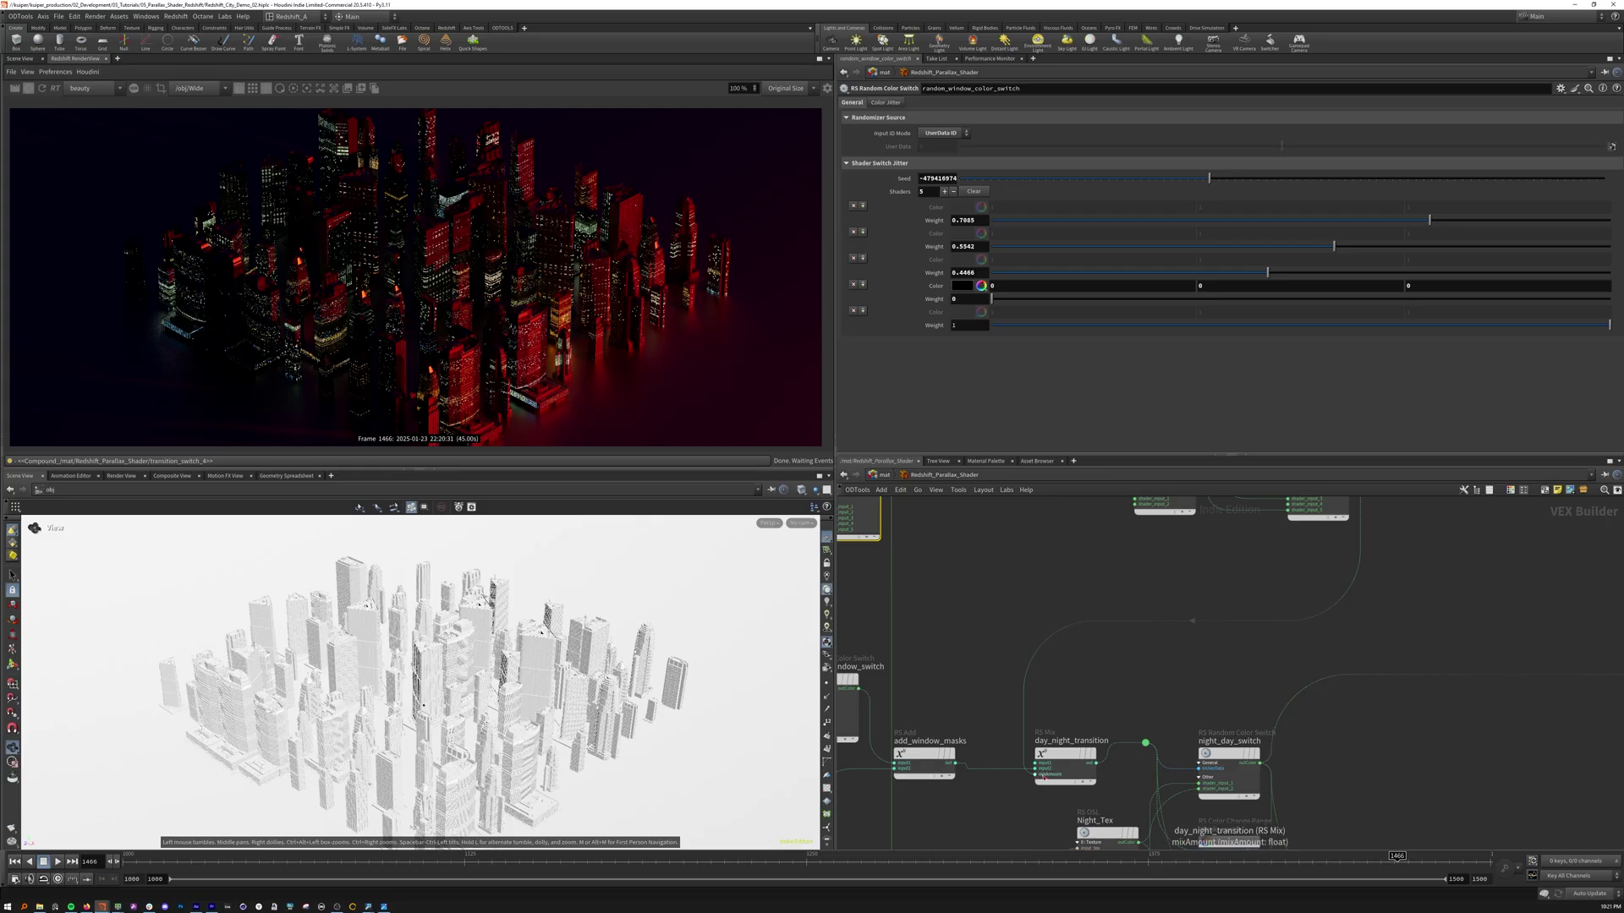
click(1053, 766)
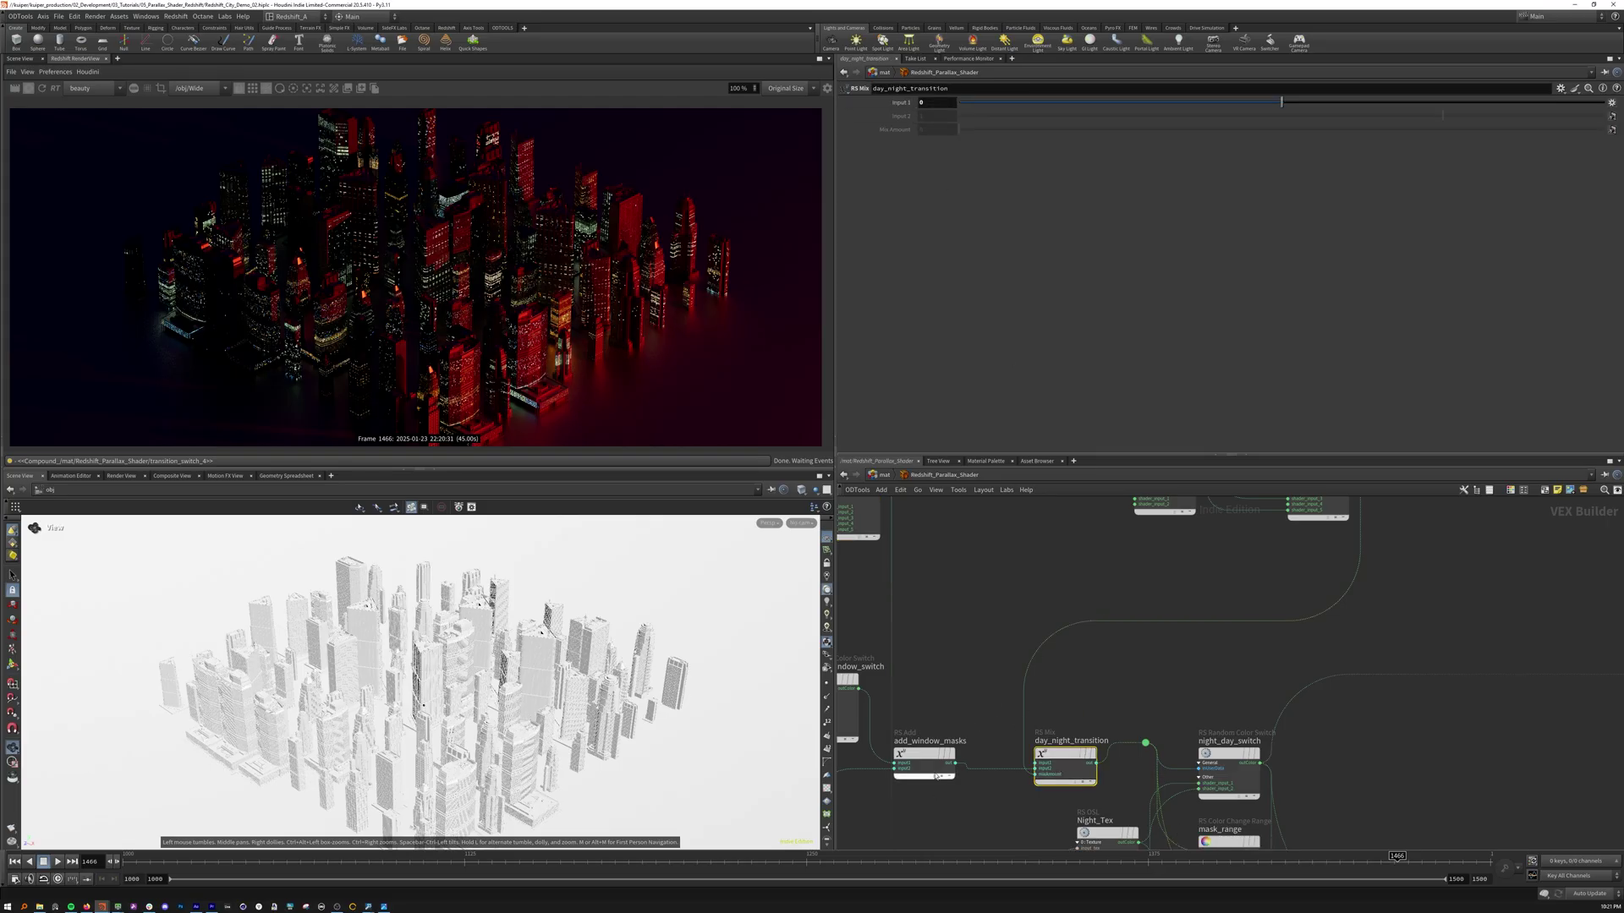
Check the attribute names of the four daynight_transition_int user data nodes, A through D
scroll(1437, 545, up, 5)
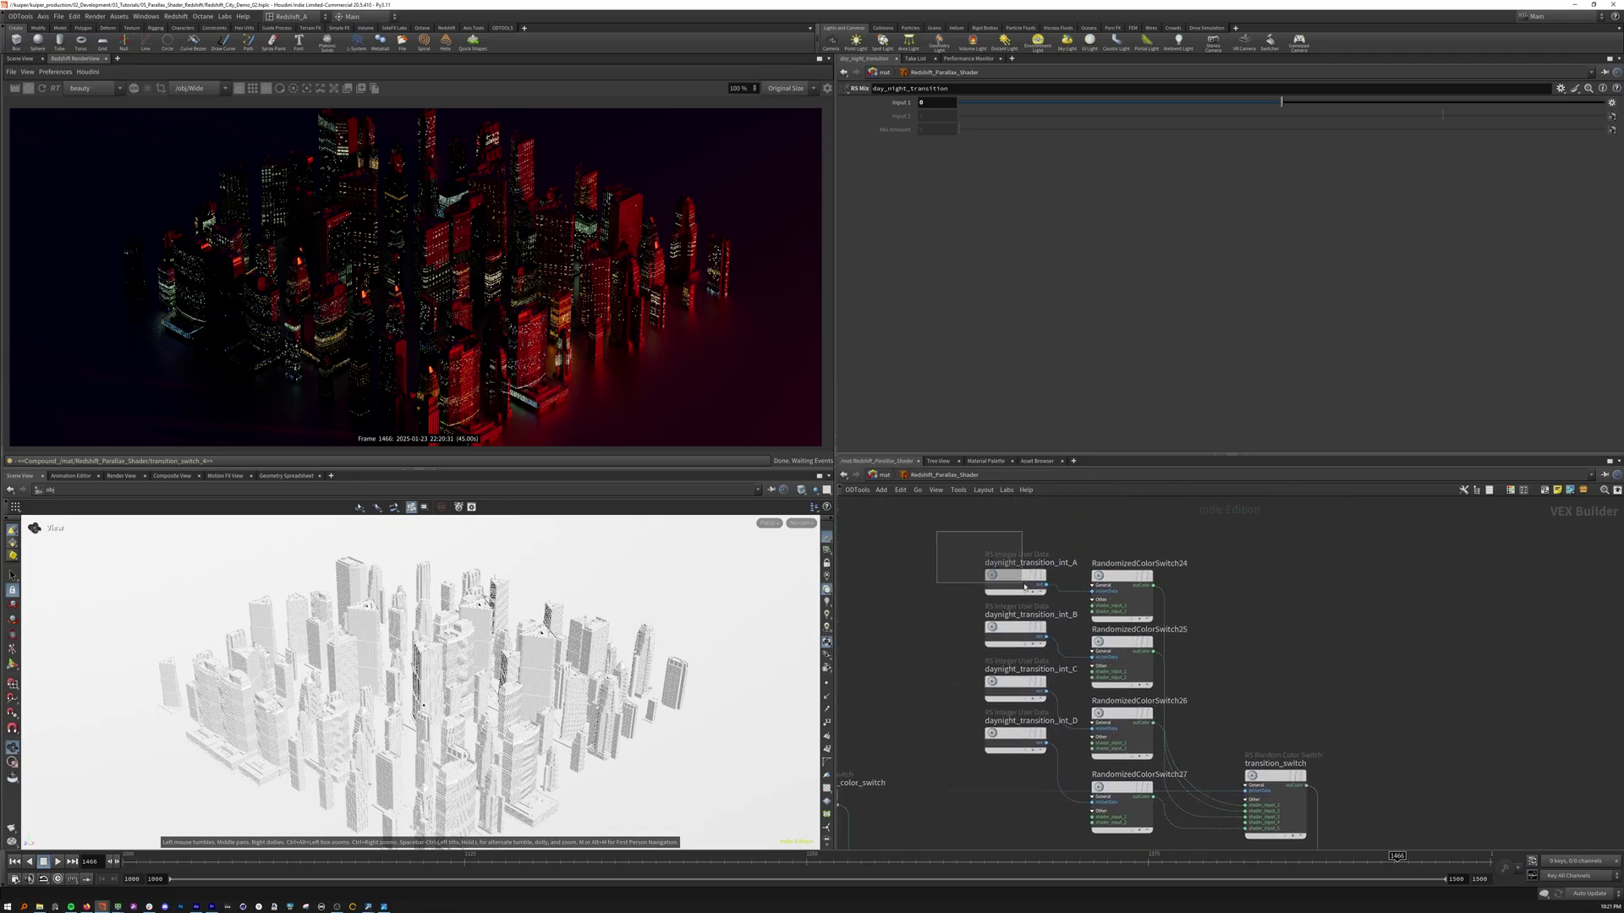
click(1011, 577)
drag(945, 621, 1016, 639)
click(1013, 684)
drag(957, 735, 1001, 727)
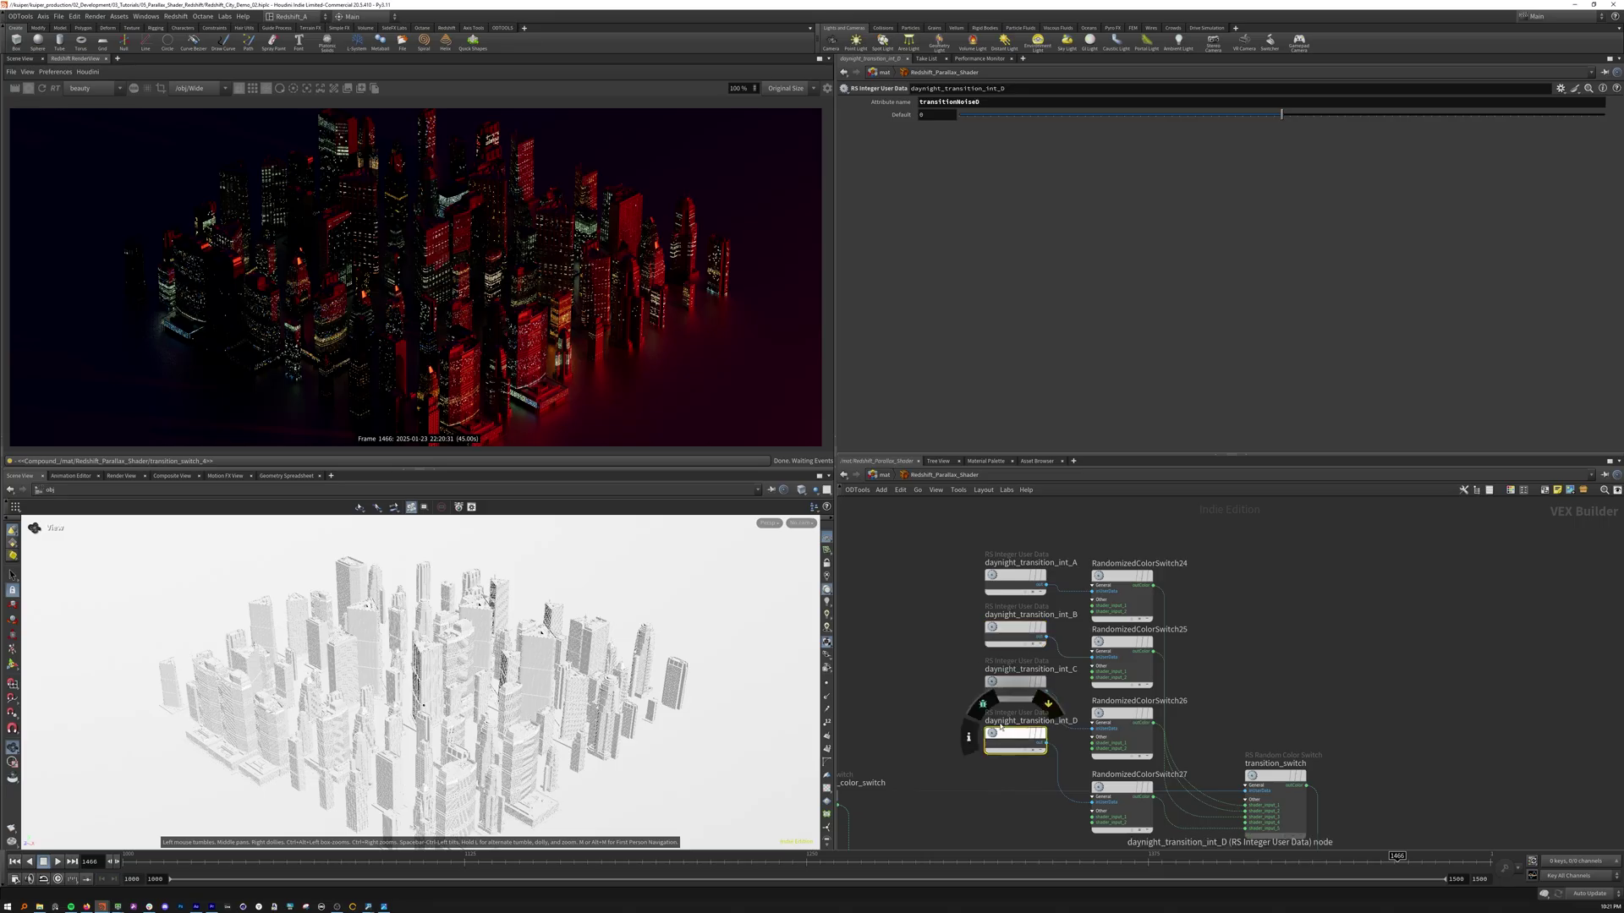
Inspect the animated weights of RandomizedColorSwitch24 and RandomizedColorSwitch25, showing the expression behind the second weight of RandomizedColorSwitch24
click(1122, 575)
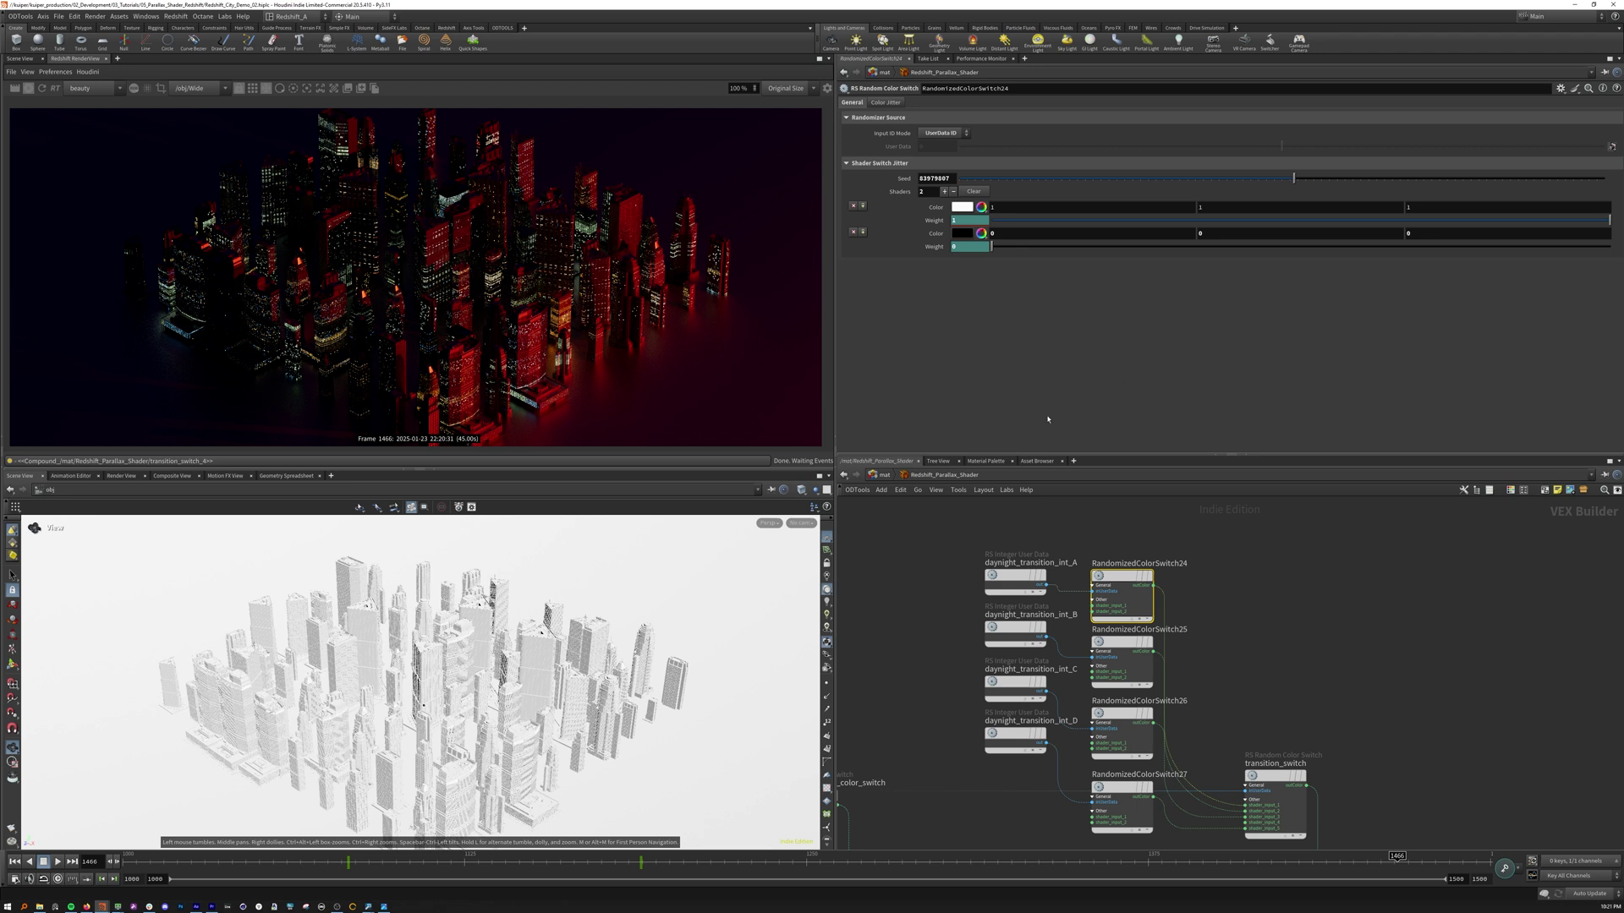
click(934, 248)
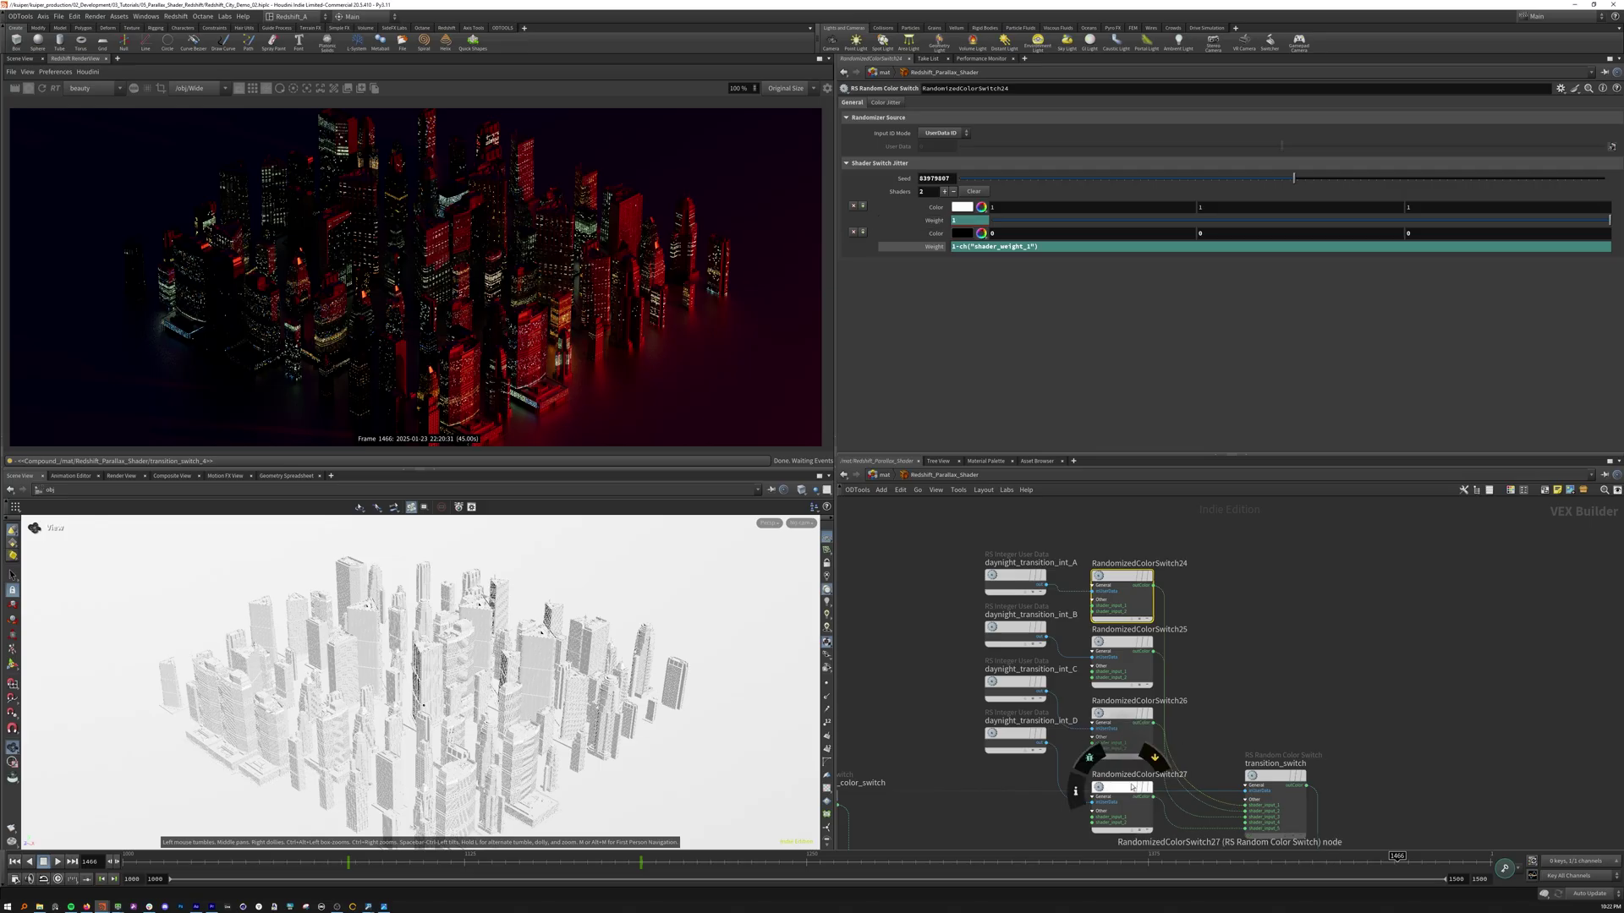
click(1118, 651)
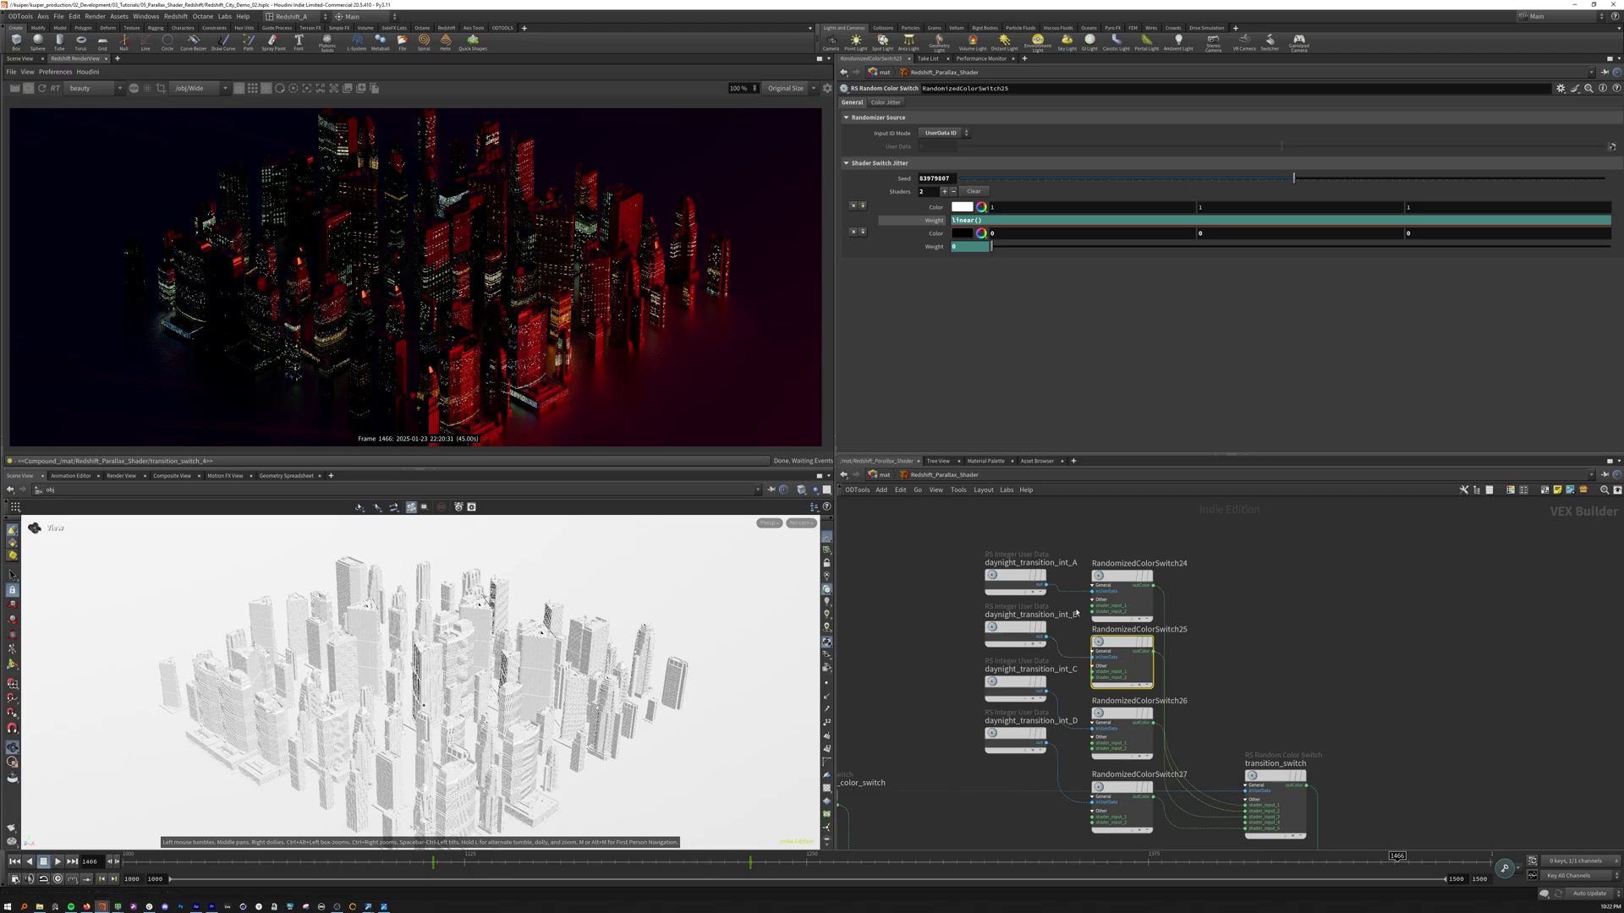
Scrub the timeline back to about frame 1012 and forward to frame 1359 to preview the day-night window transition
drag(1000, 863, 514, 863)
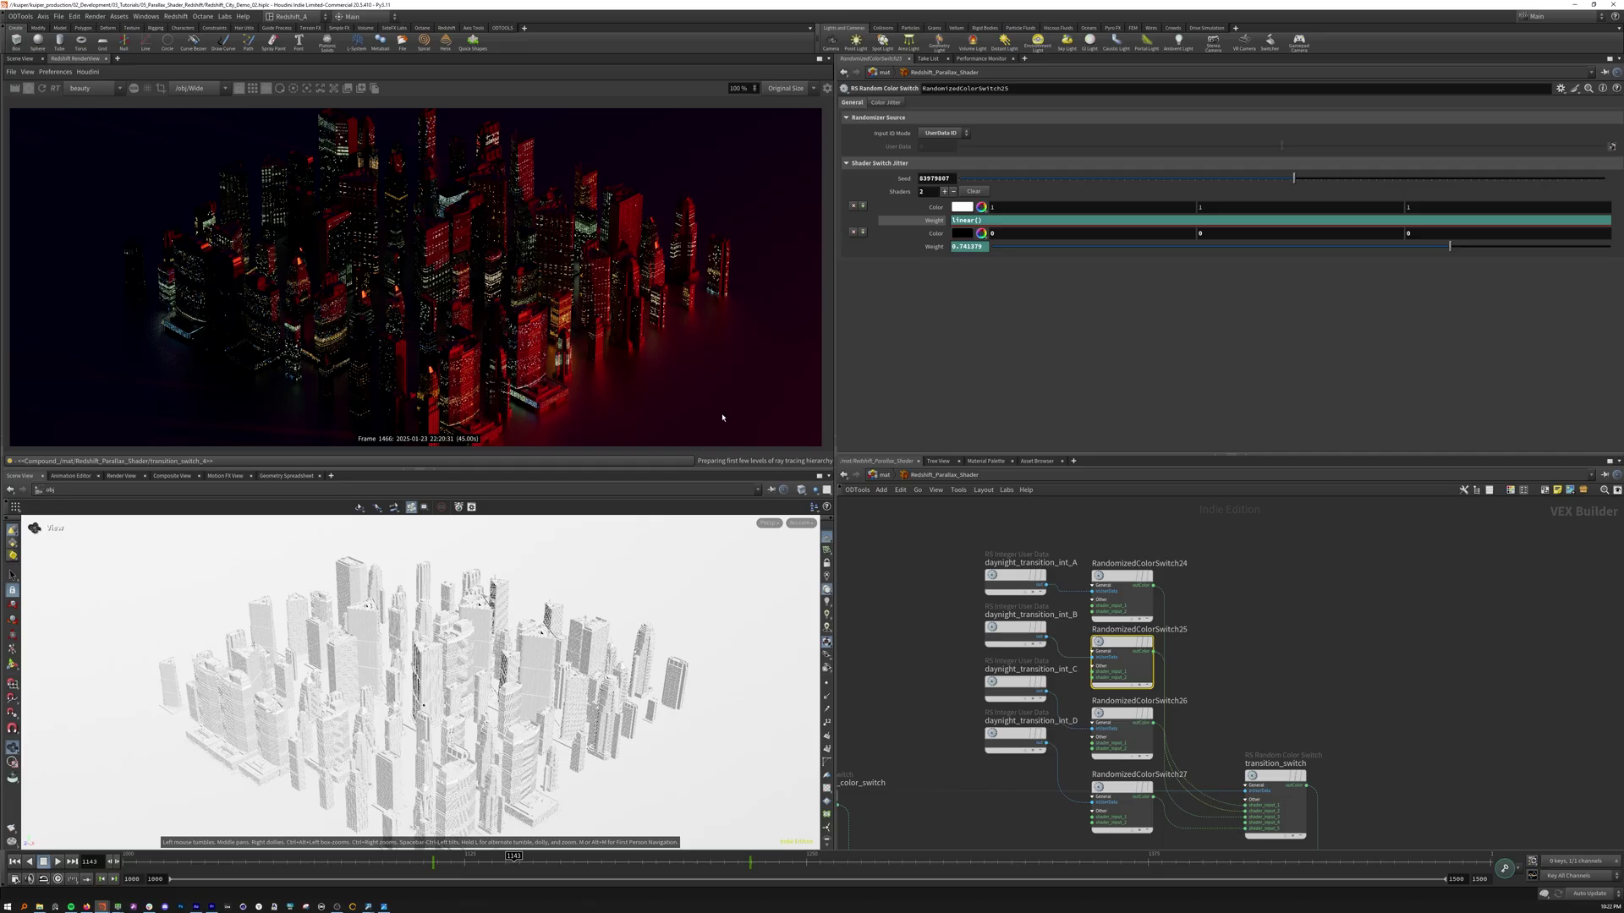
drag(514, 862, 268, 863)
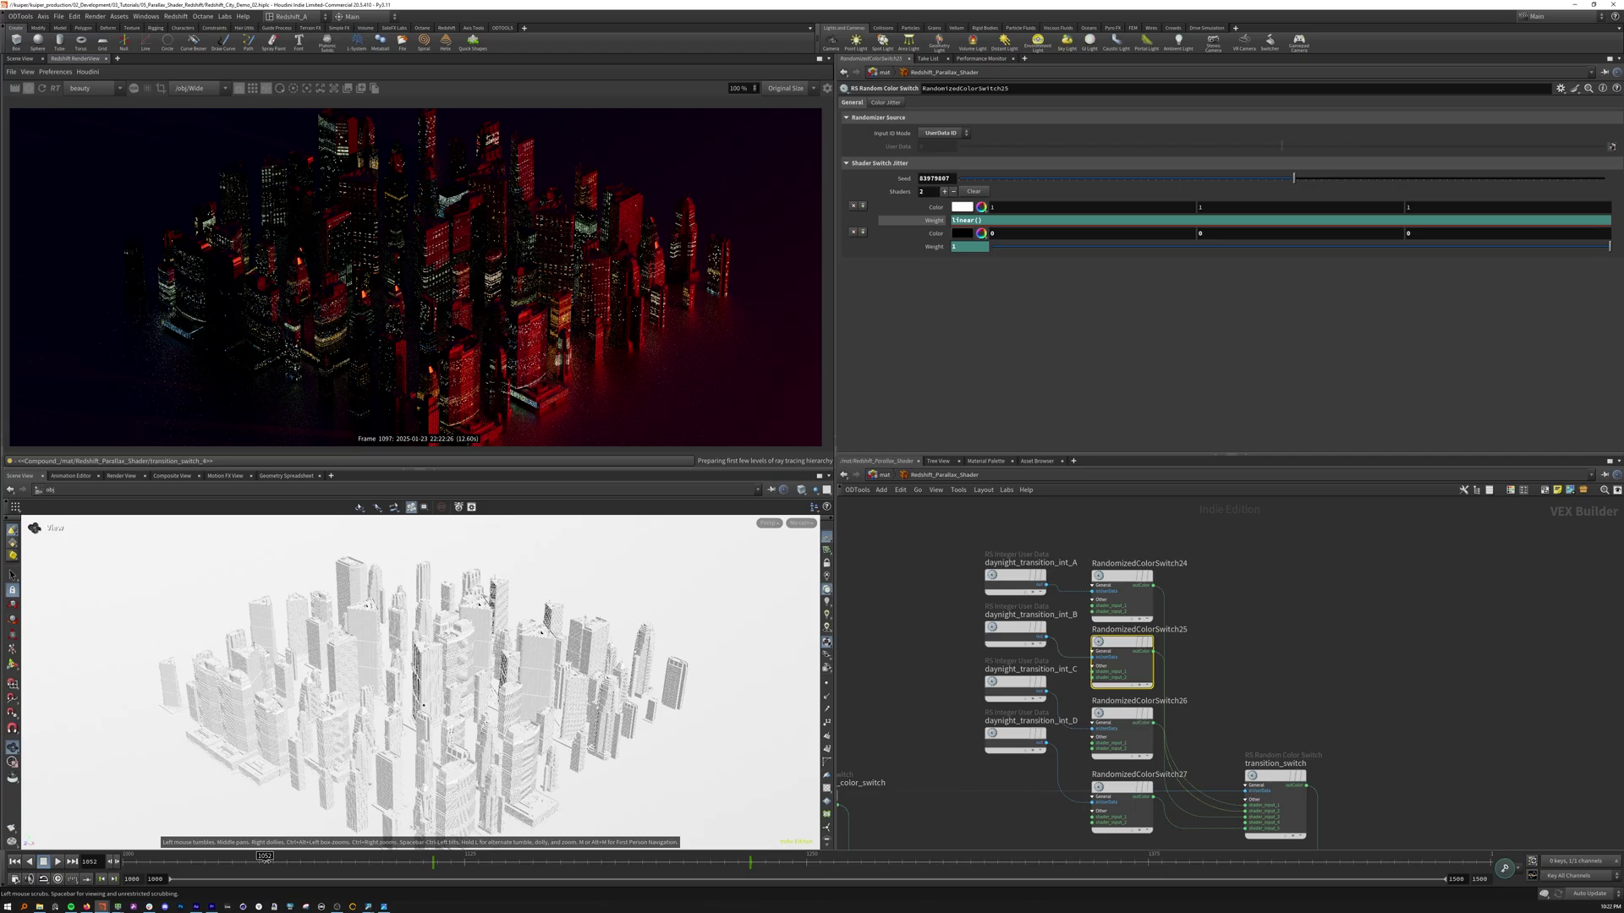
drag(265, 861, 156, 861)
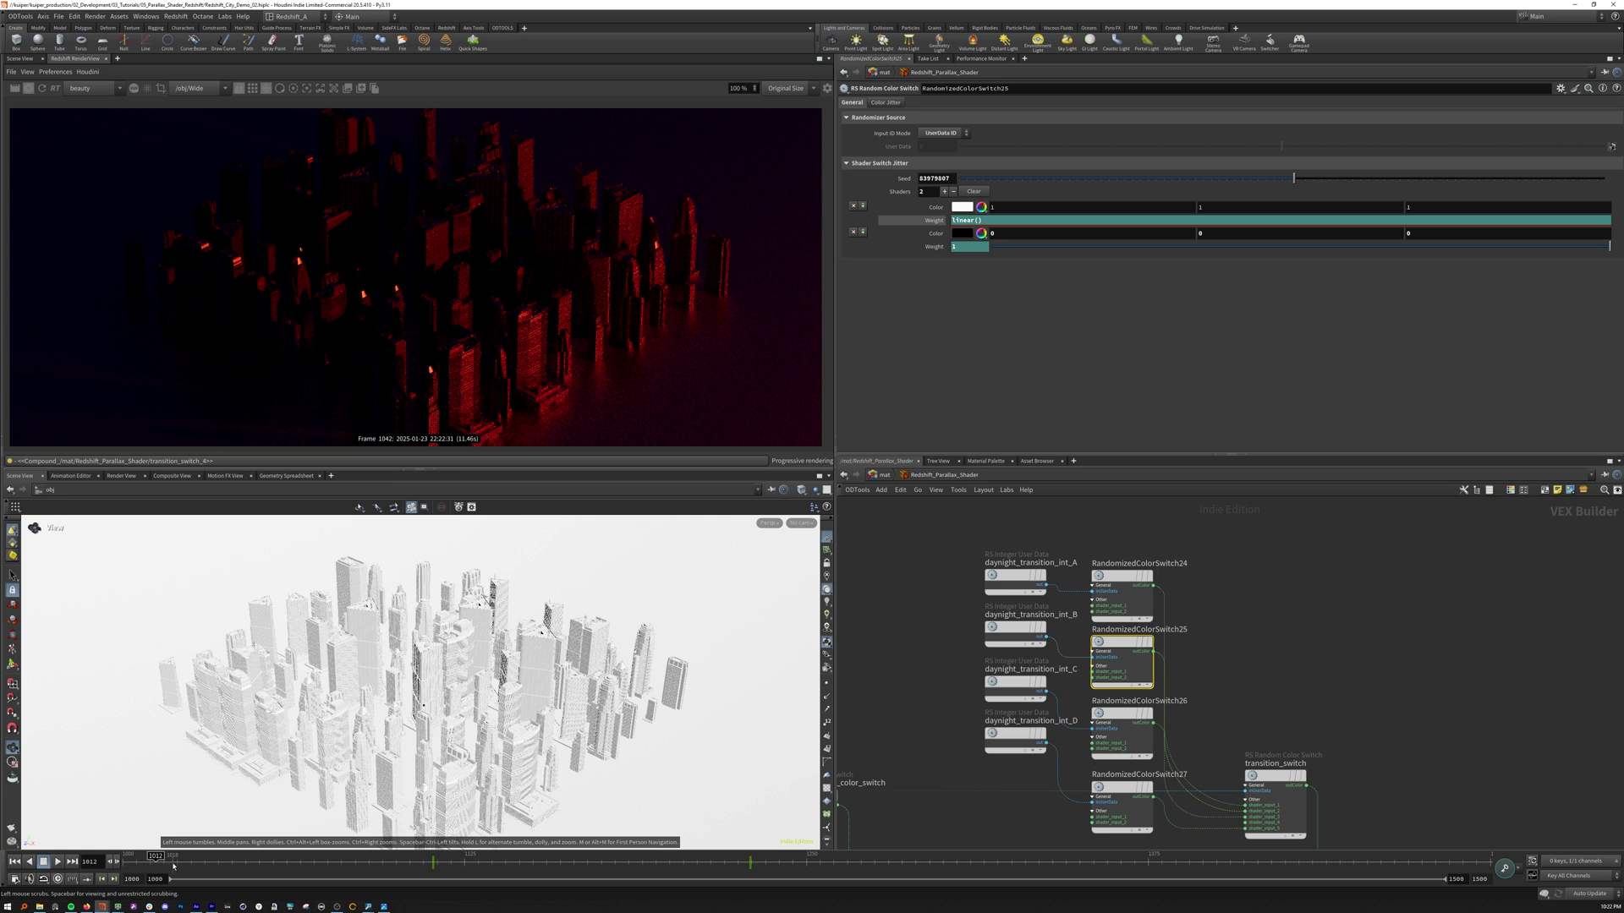
drag(173, 861, 667, 858)
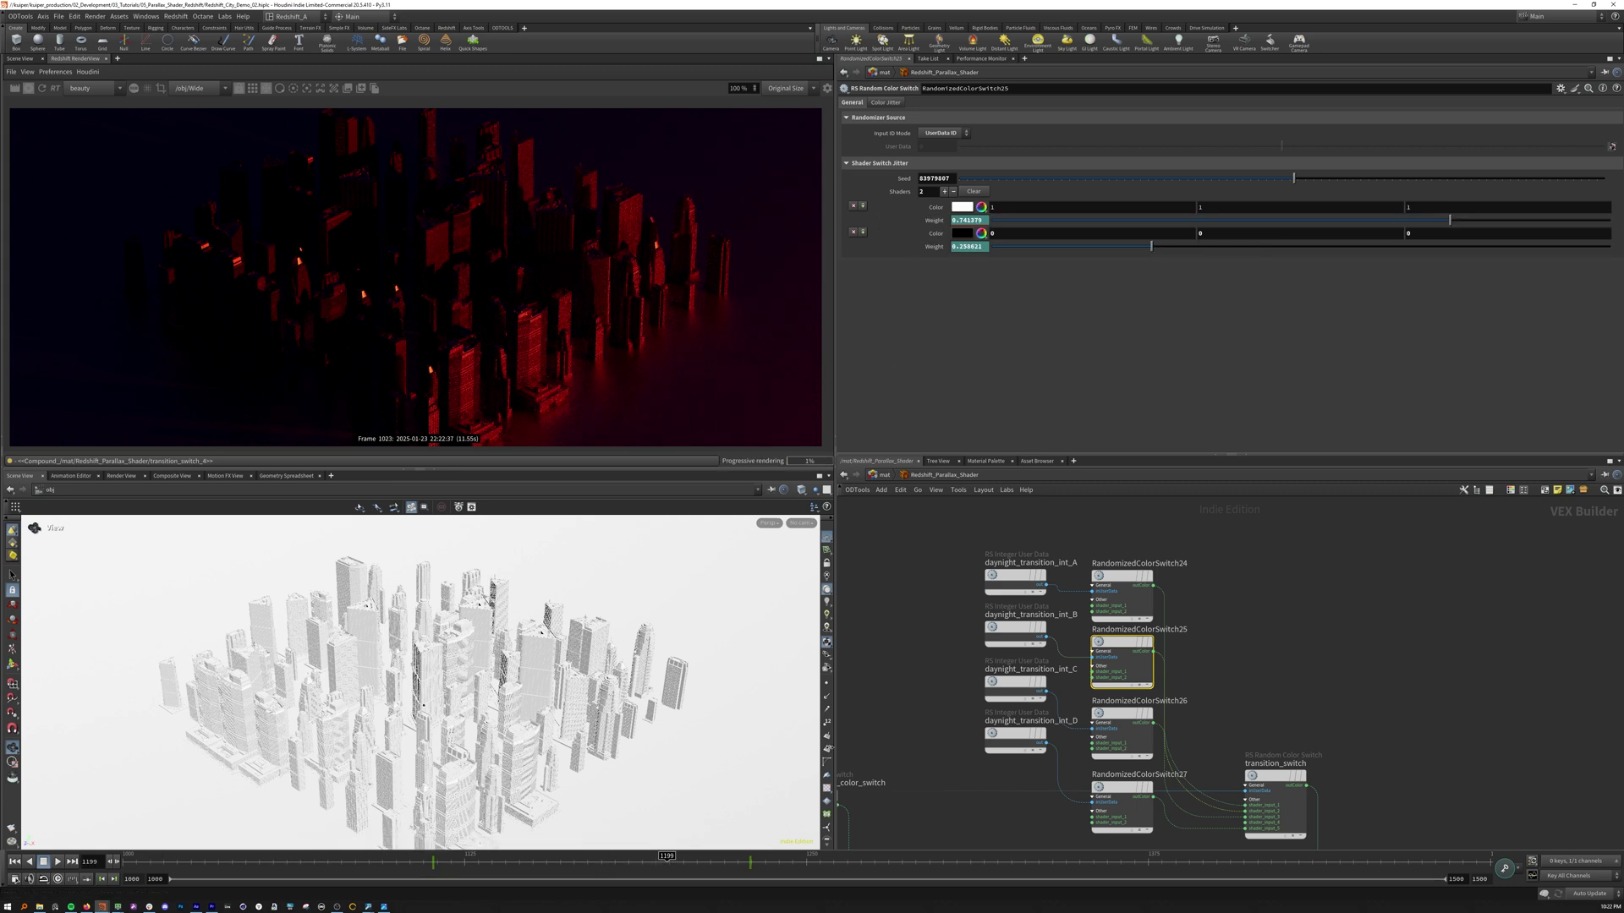
drag(934, 859, 1105, 859)
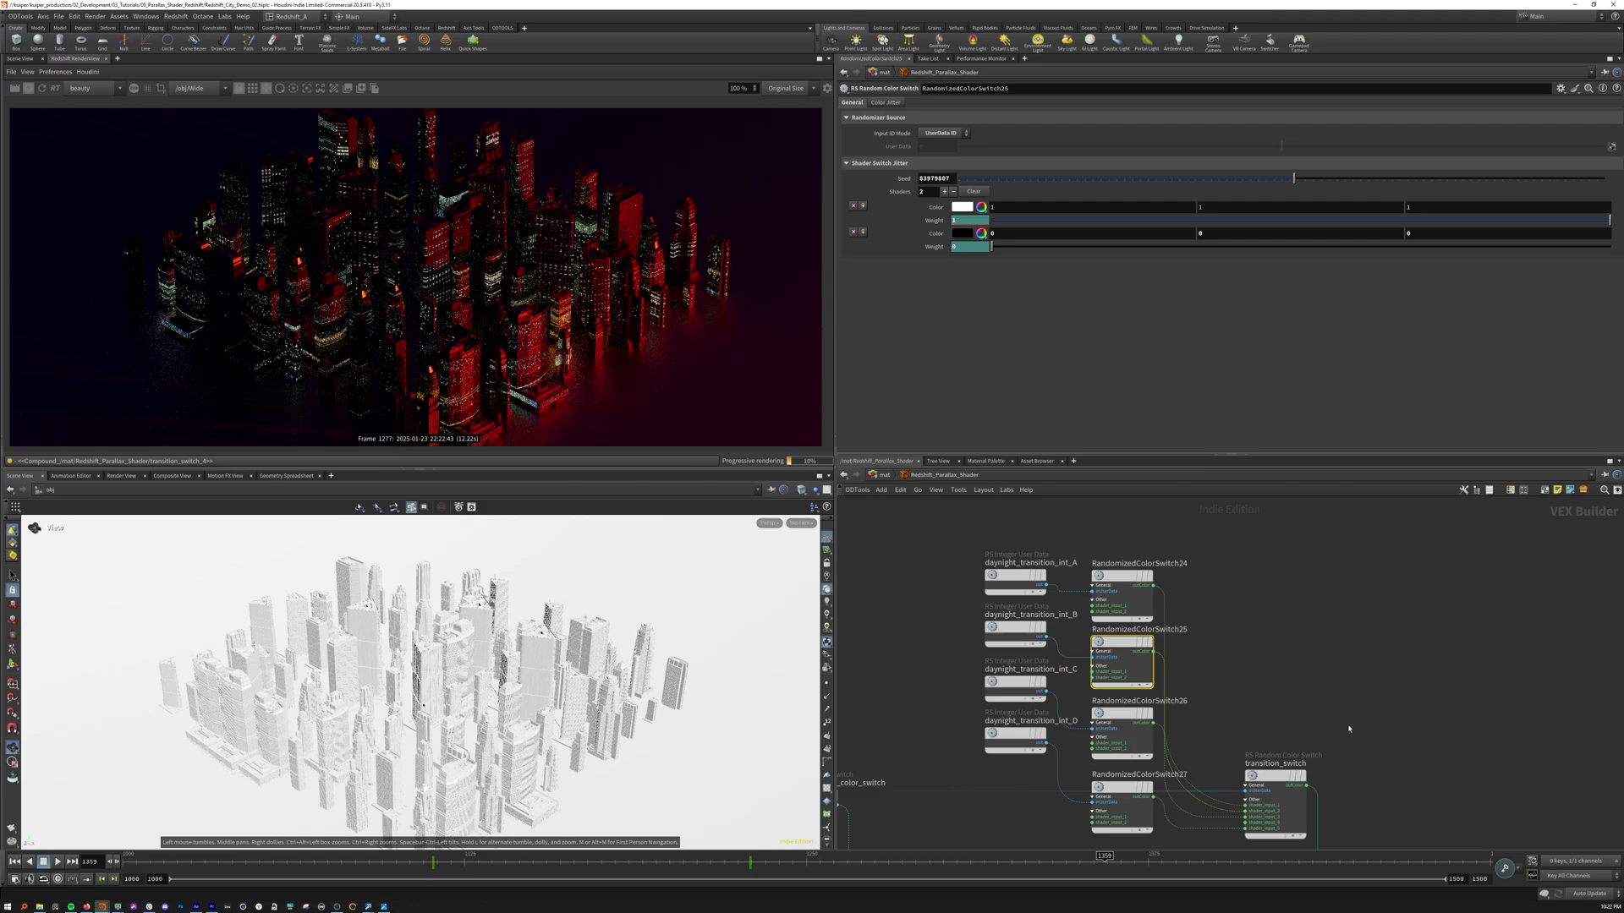
Inspect the seed and weights of transition_switch and follow its output to the day_night_transition mix node
middle_drag(1382, 781, 1298, 621)
click(1206, 666)
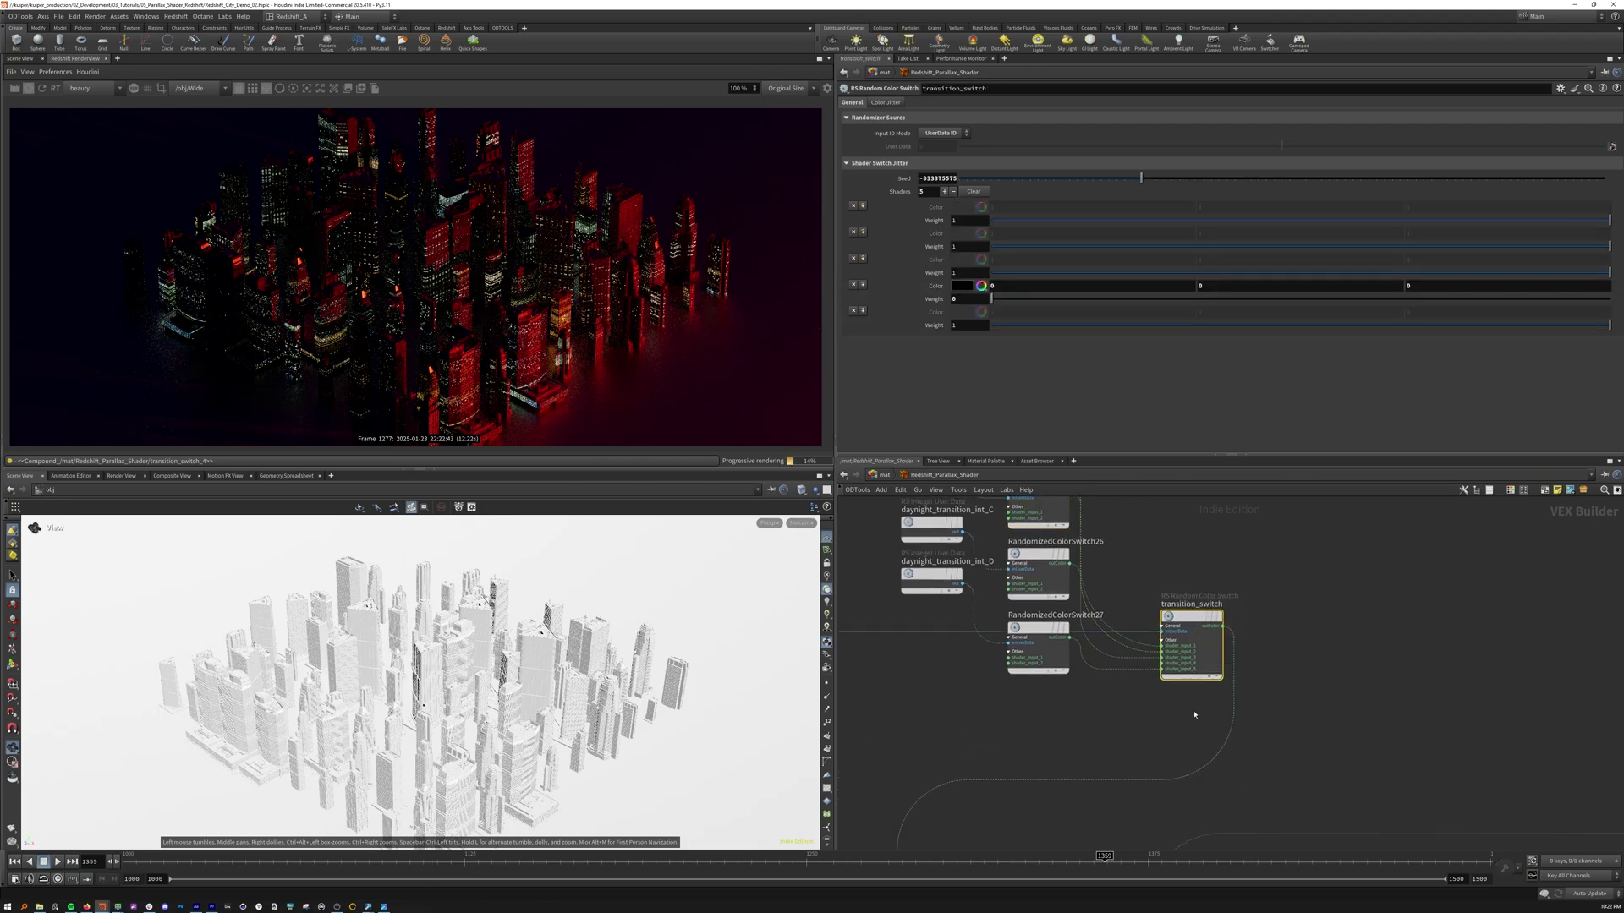
click(889, 630)
scroll(1184, 676, down, 3)
middle_drag(1233, 778, 1305, 633)
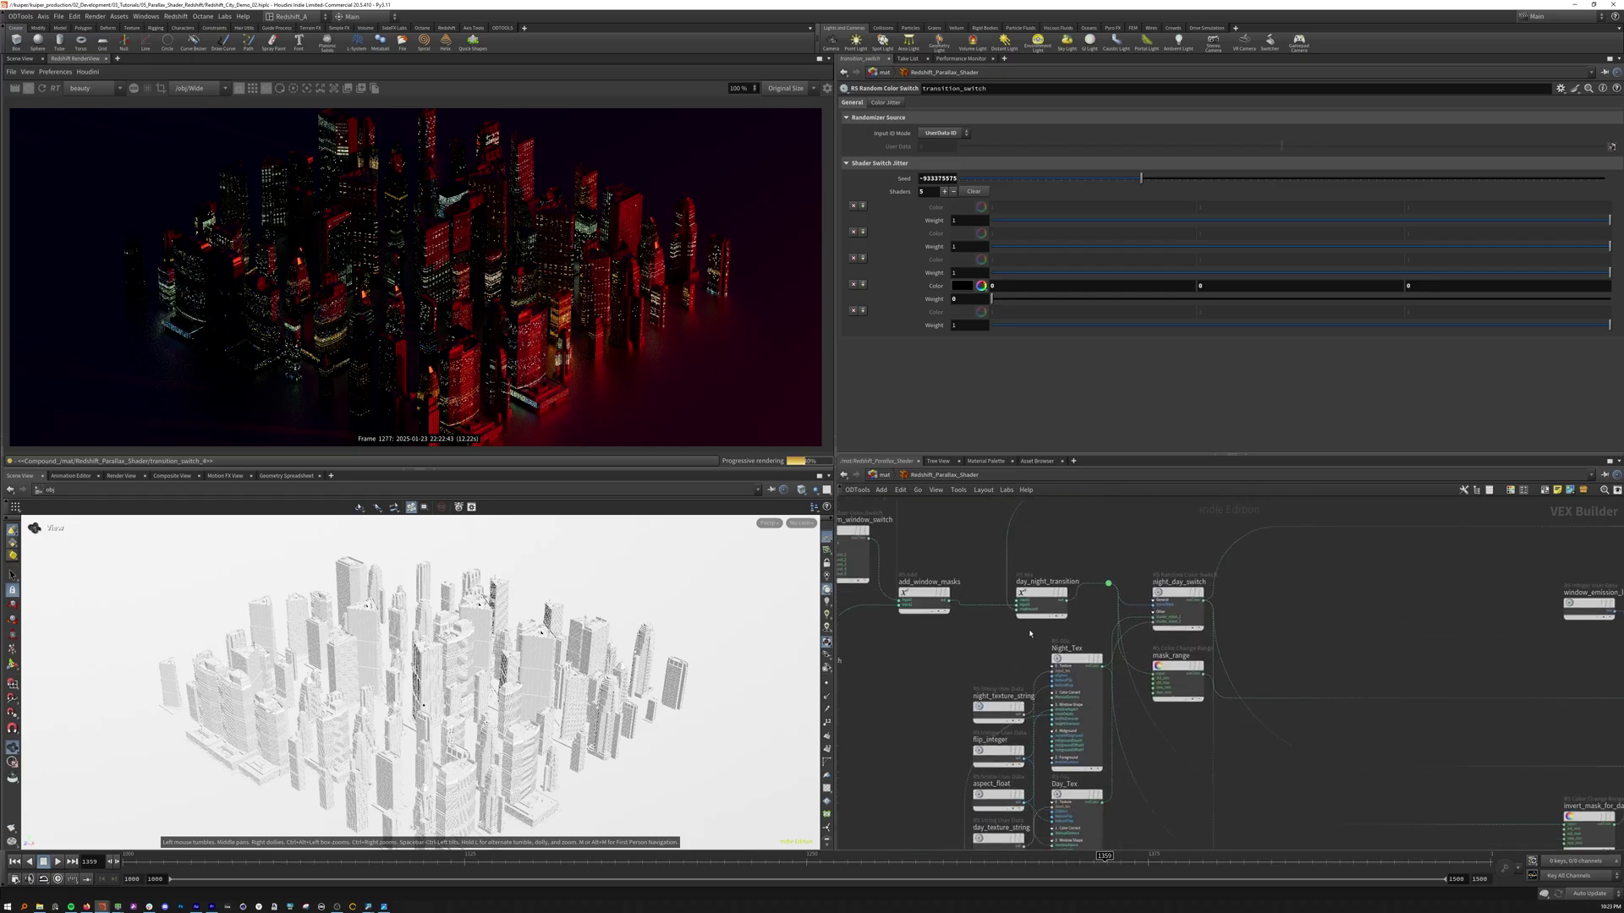
Review the overall shader network and inspect the night_day_switch node fed by the day-night transition
scroll(1030, 633, down, 6)
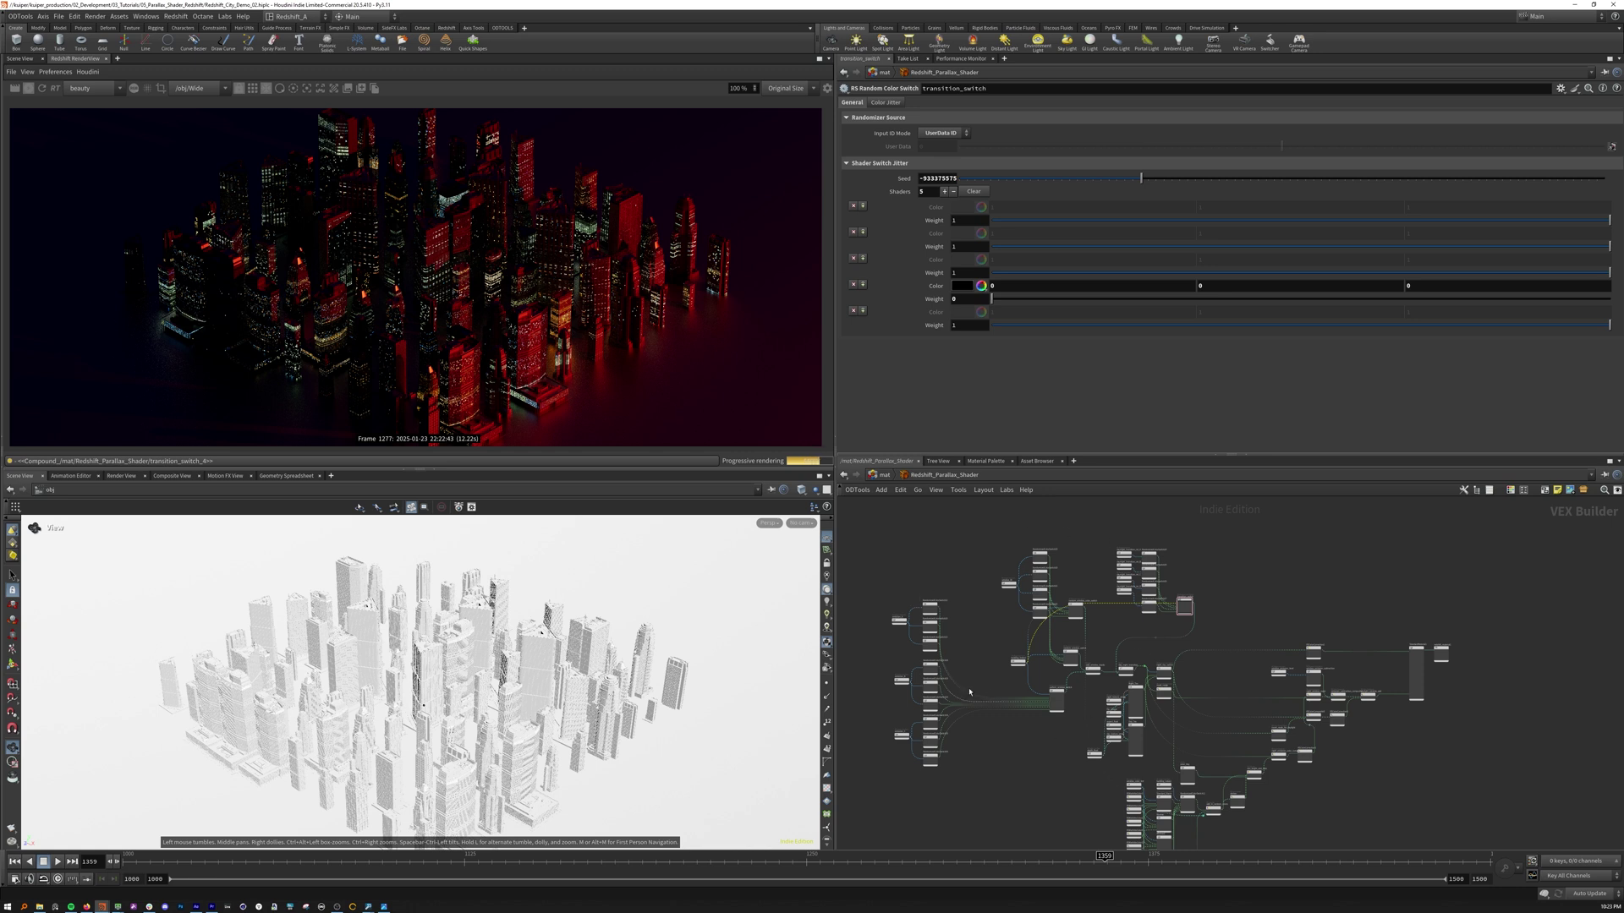
scroll(1173, 715, up, 8)
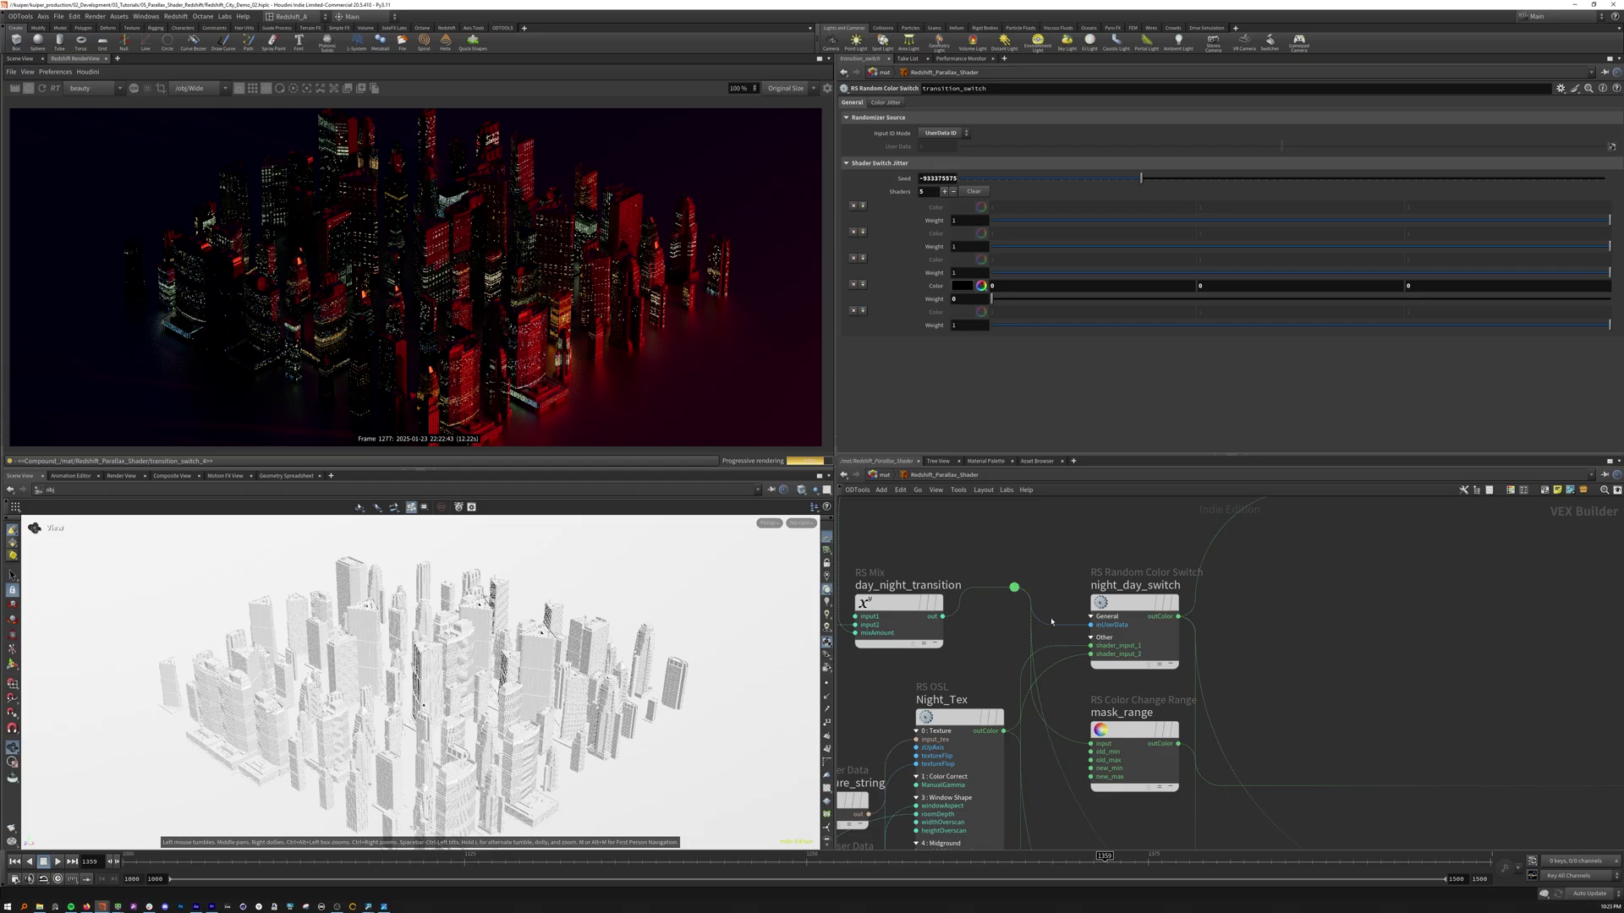
click(1131, 599)
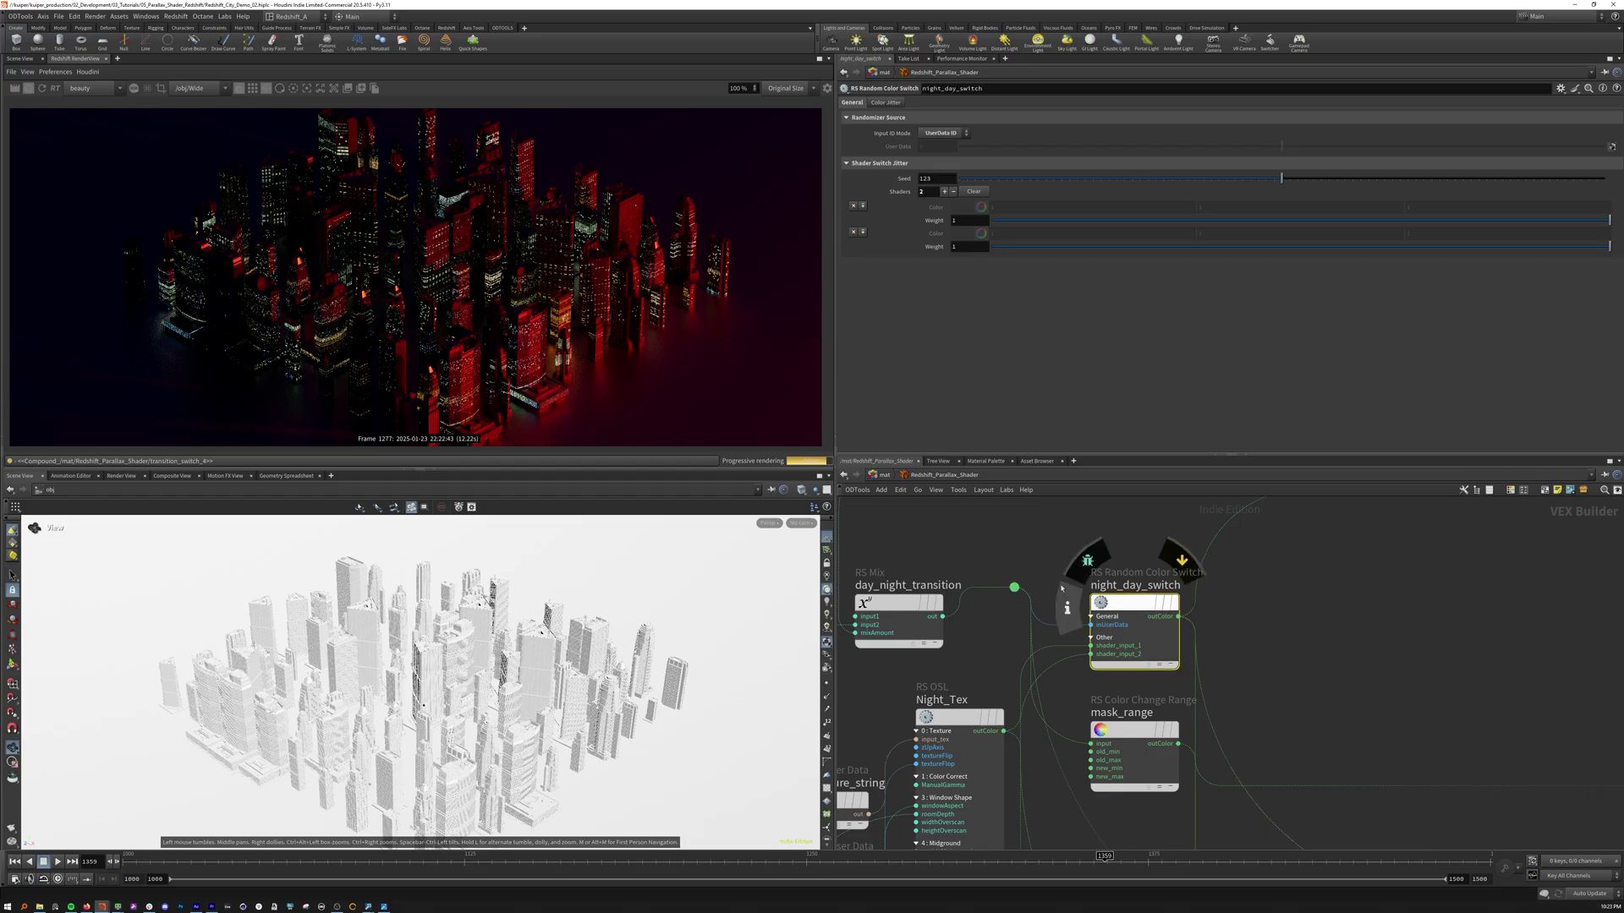
Follow the night_day_switch output towards StandardMaterial1 and inspect the RSColorCorrection2 node feeding its base color
scroll(992, 668, down, 3)
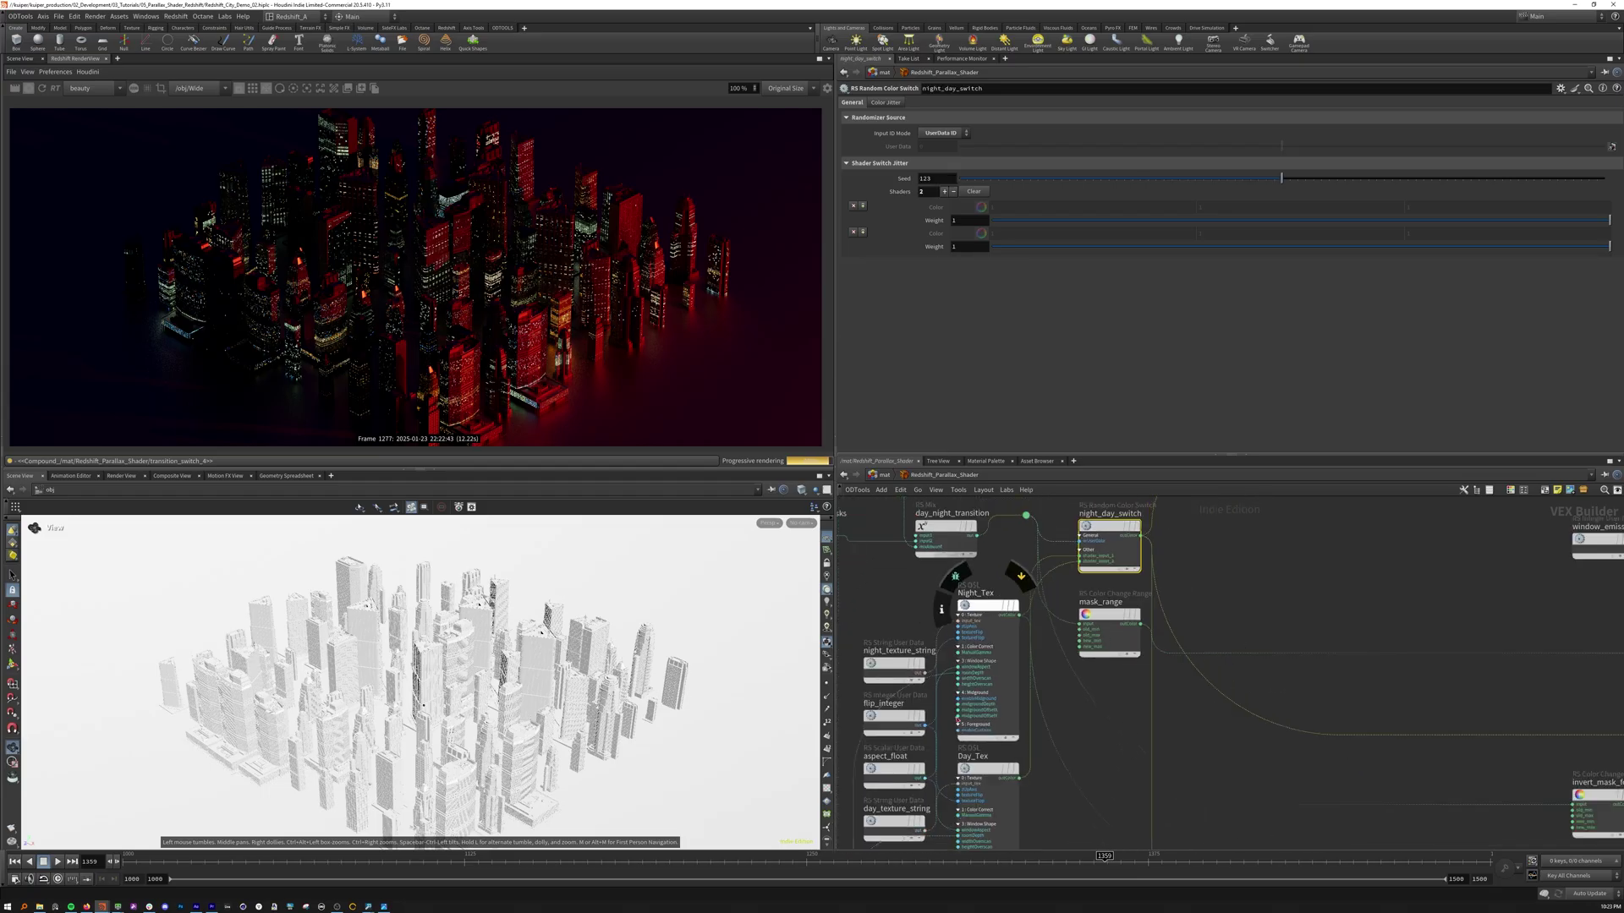
middle_drag(1120, 582, 1037, 721)
scroll(1037, 721, down, 2)
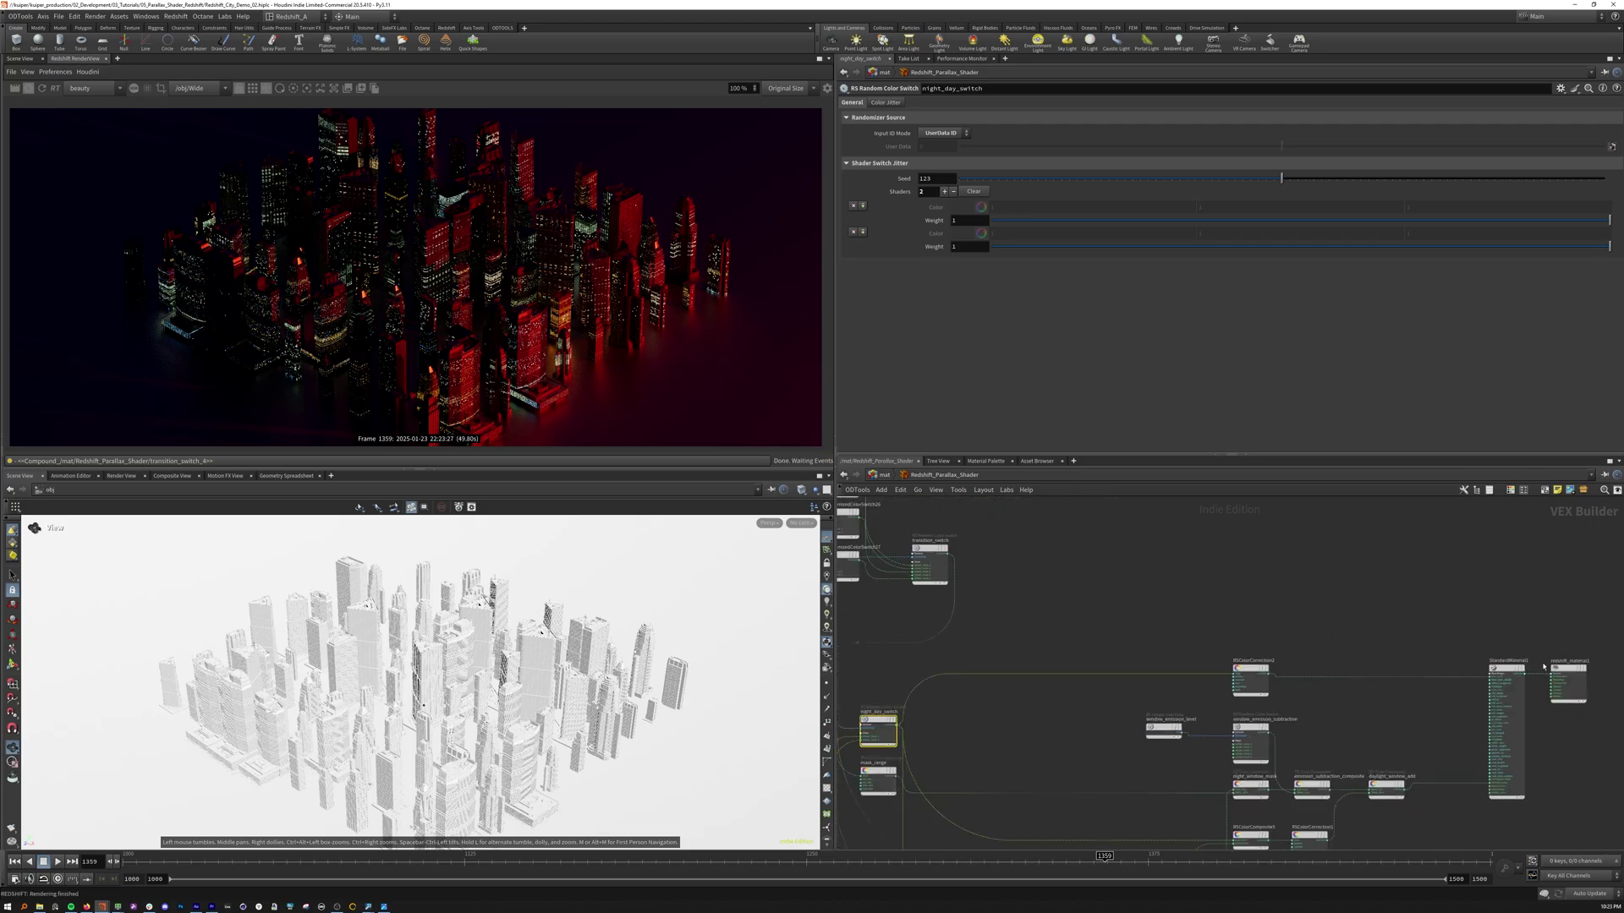
scroll(1463, 700, up, 5)
click(964, 698)
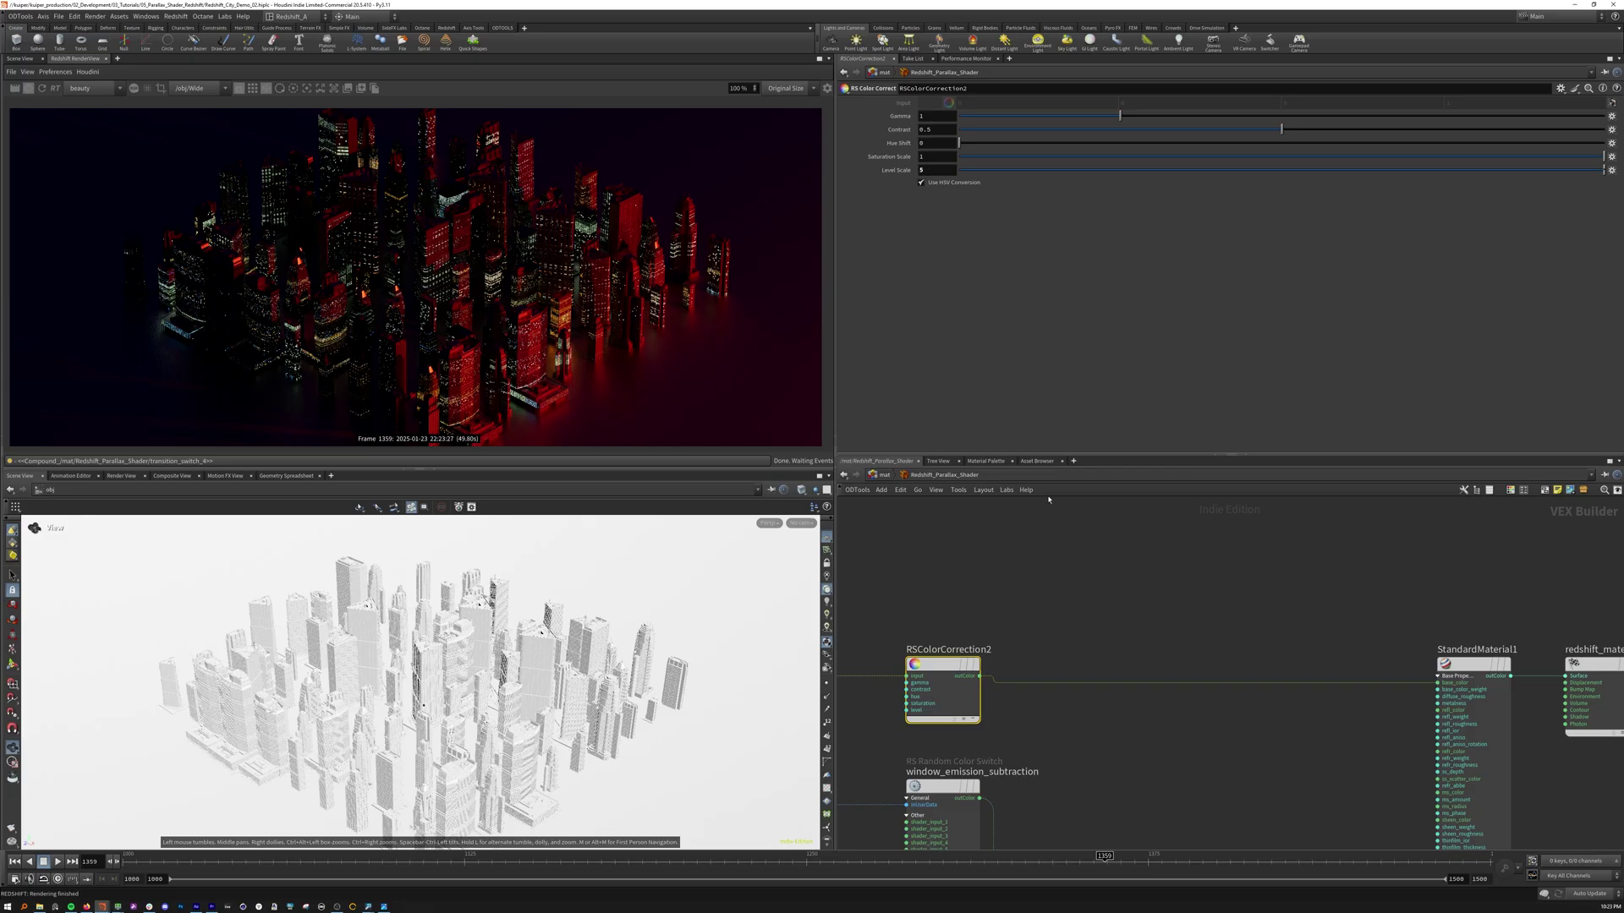
Trace the network back to the night_day_switch area and inspect the range settings of the mask_range node
scroll(1160, 629, down, 3)
middle_drag(902, 642, 1152, 632)
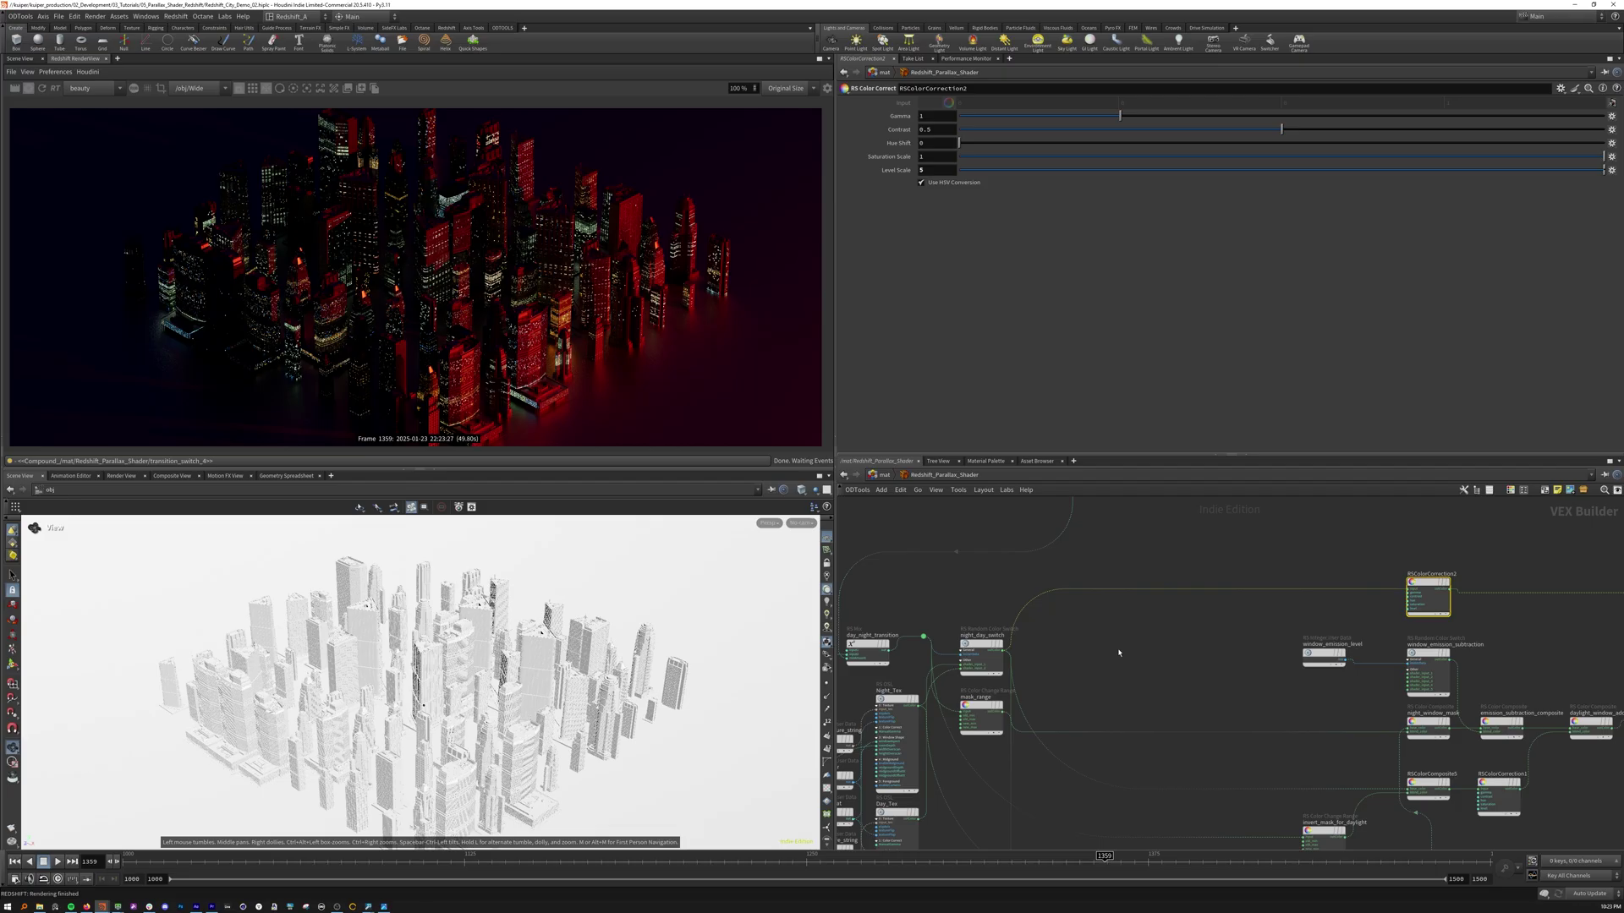
scroll(1020, 761, up, 3)
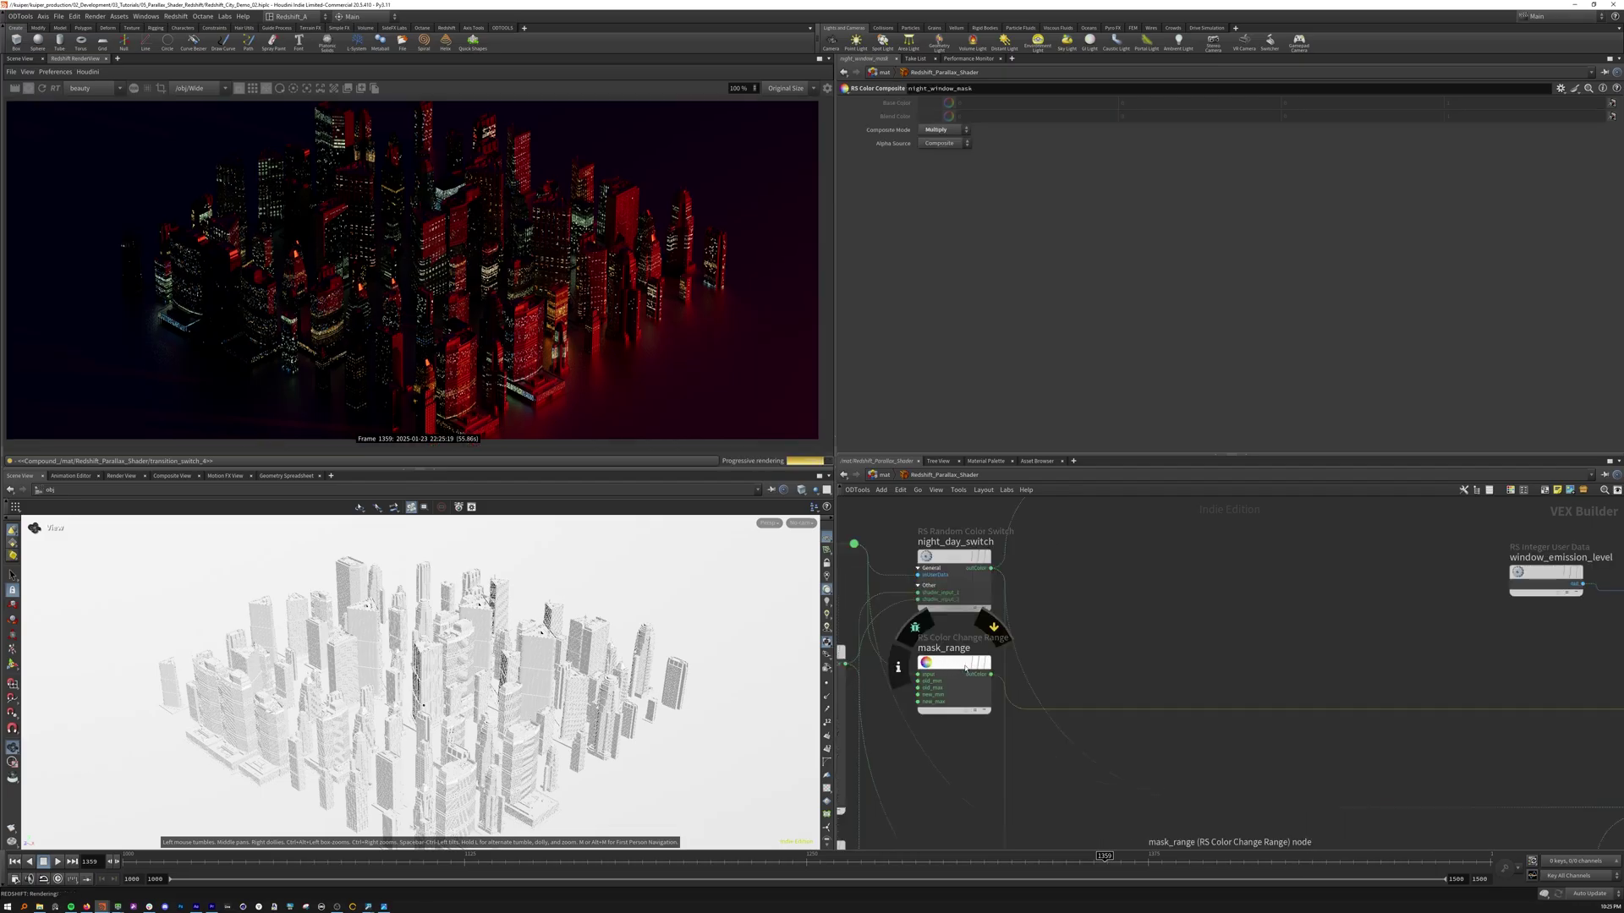
click(966, 669)
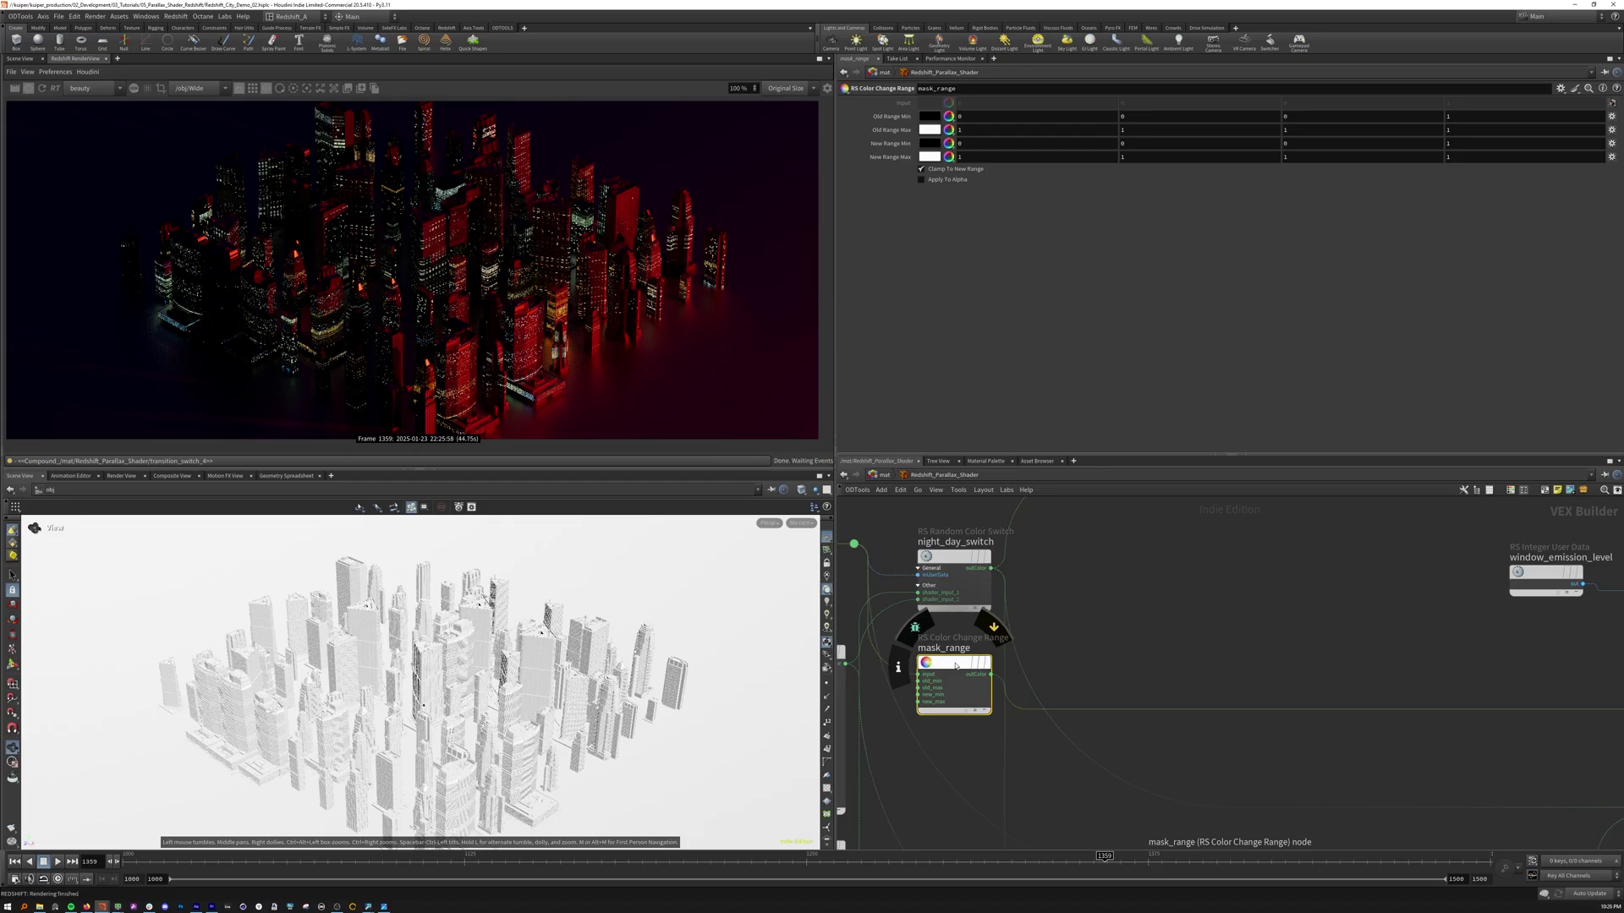
Follow the network to the window color section and review the random color switches from Standard_Warm to Coolest
scroll(955, 666, down, 8)
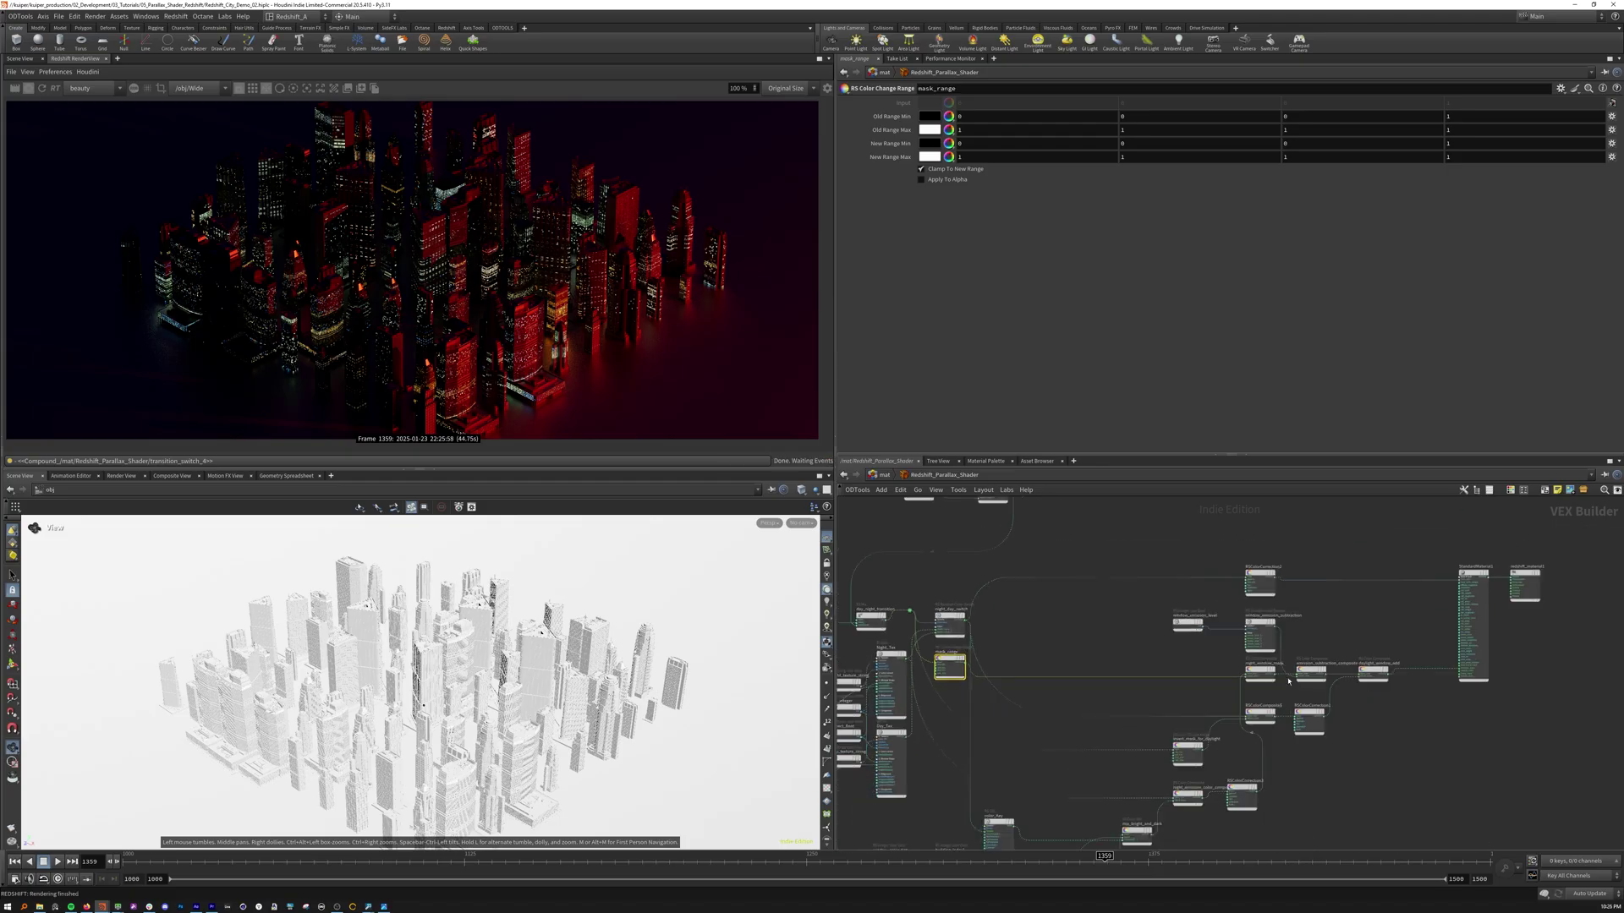
middle_drag(1042, 785, 1209, 678)
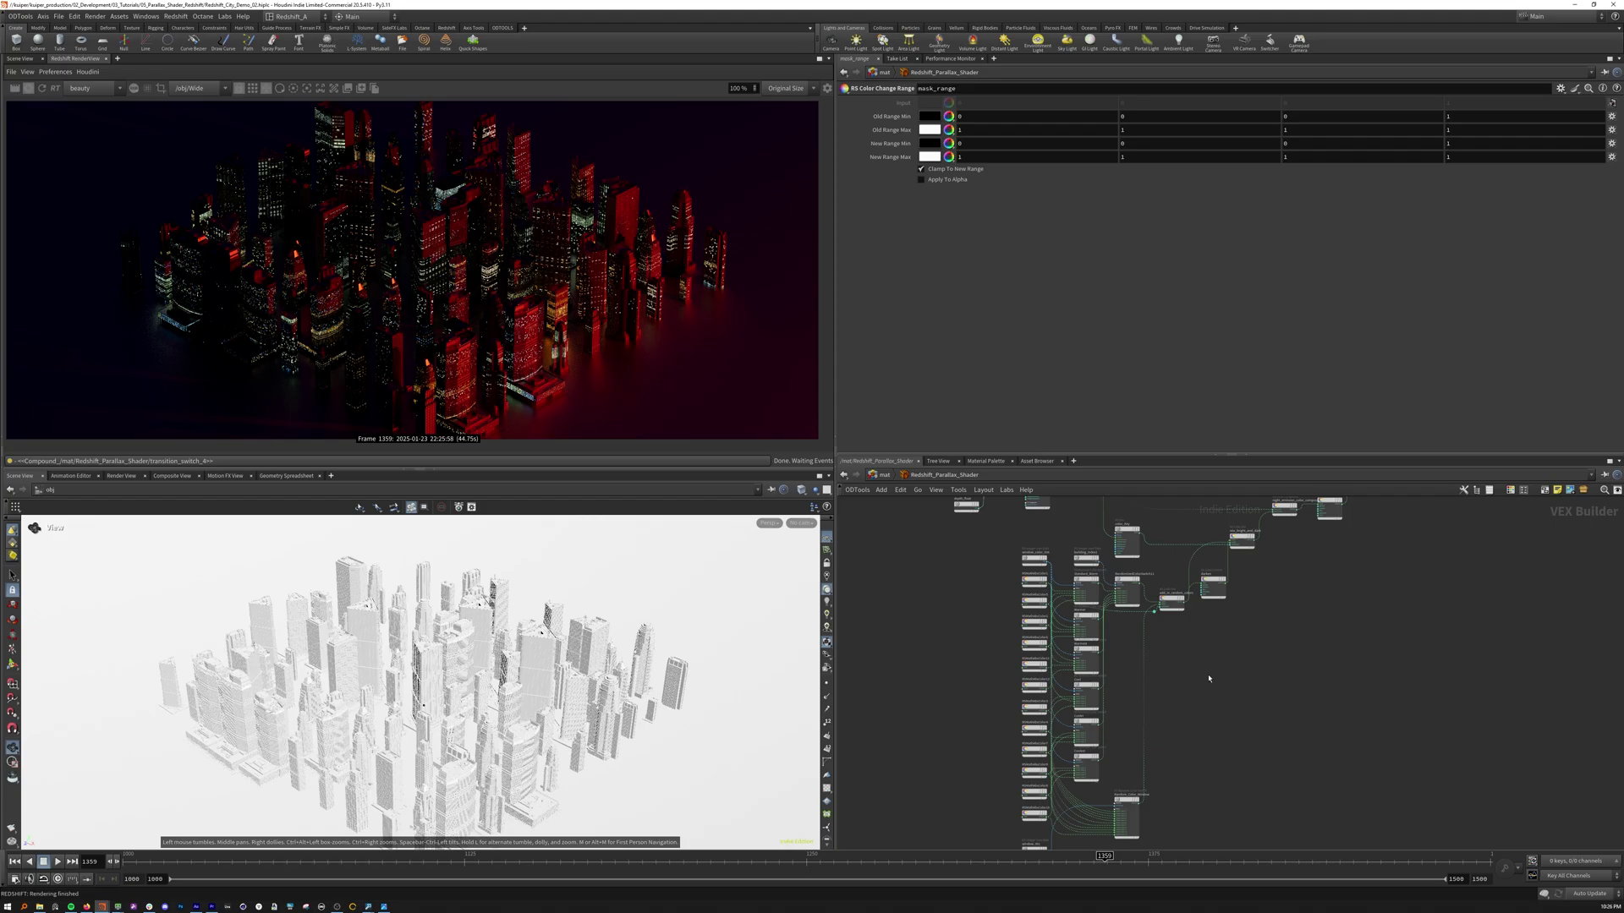
scroll(1098, 584, up, 5)
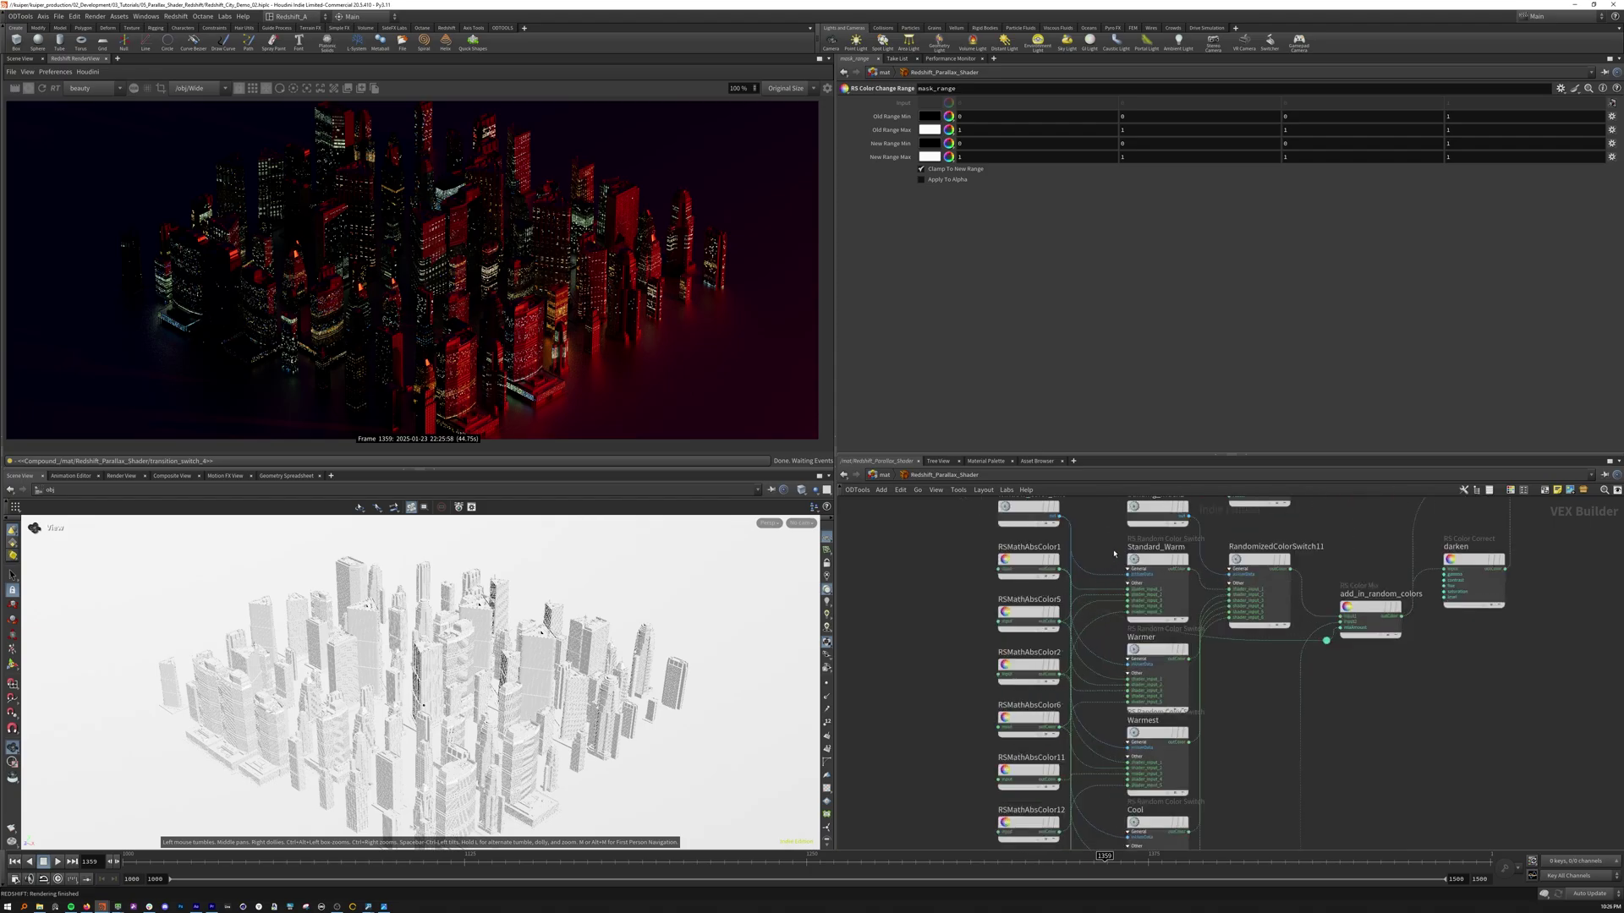
middle_drag(1244, 744, 1242, 604)
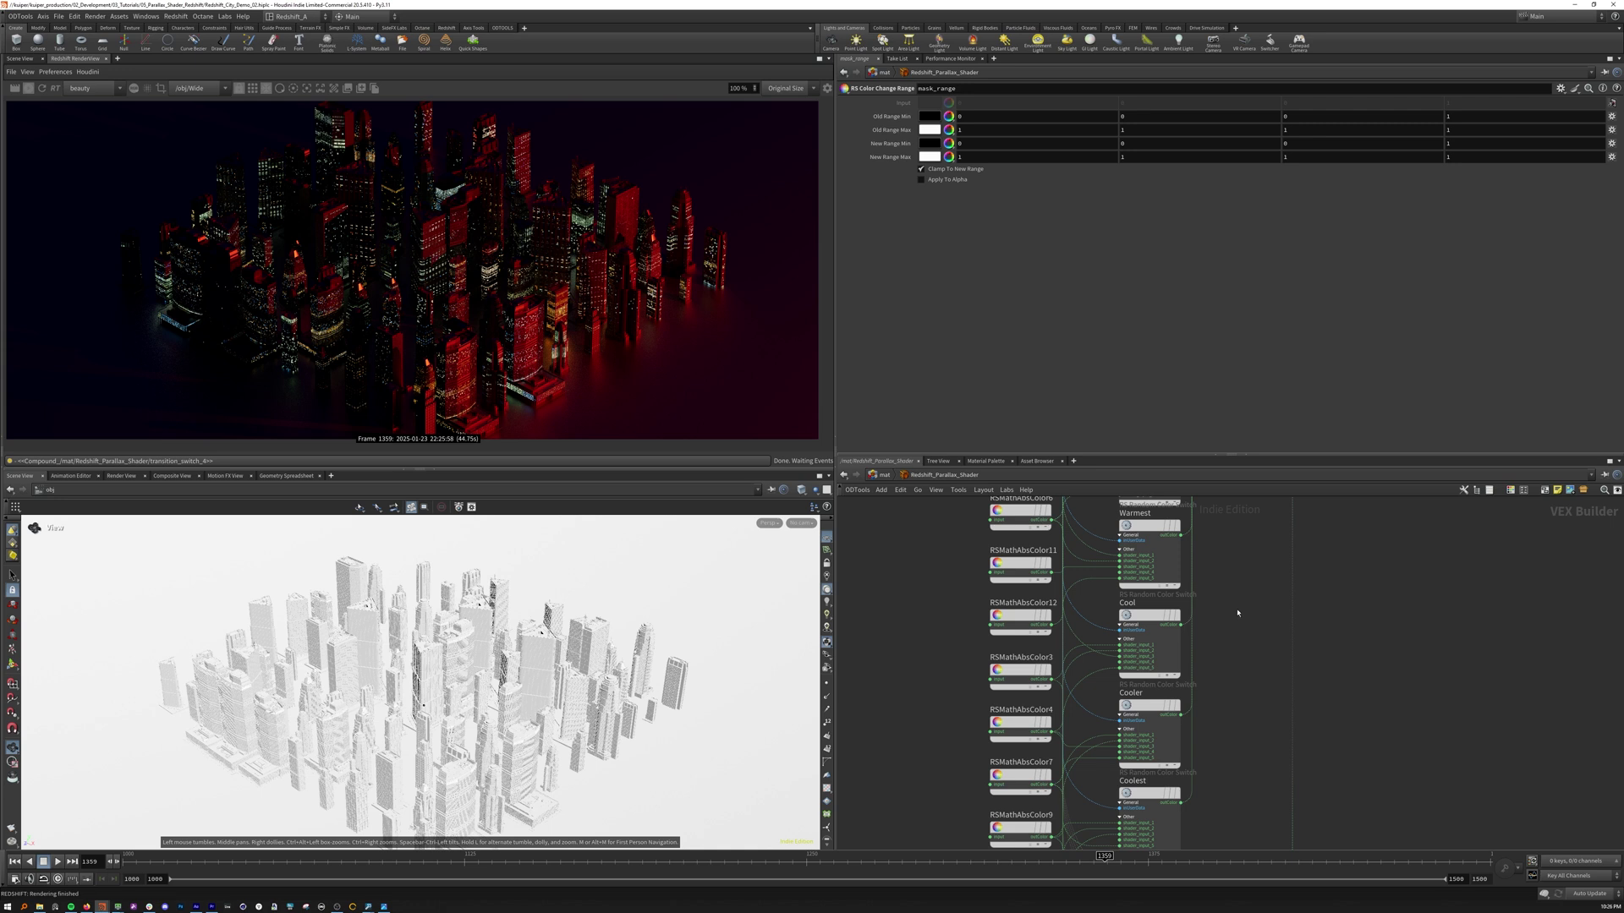
scroll(1237, 612, down, 4)
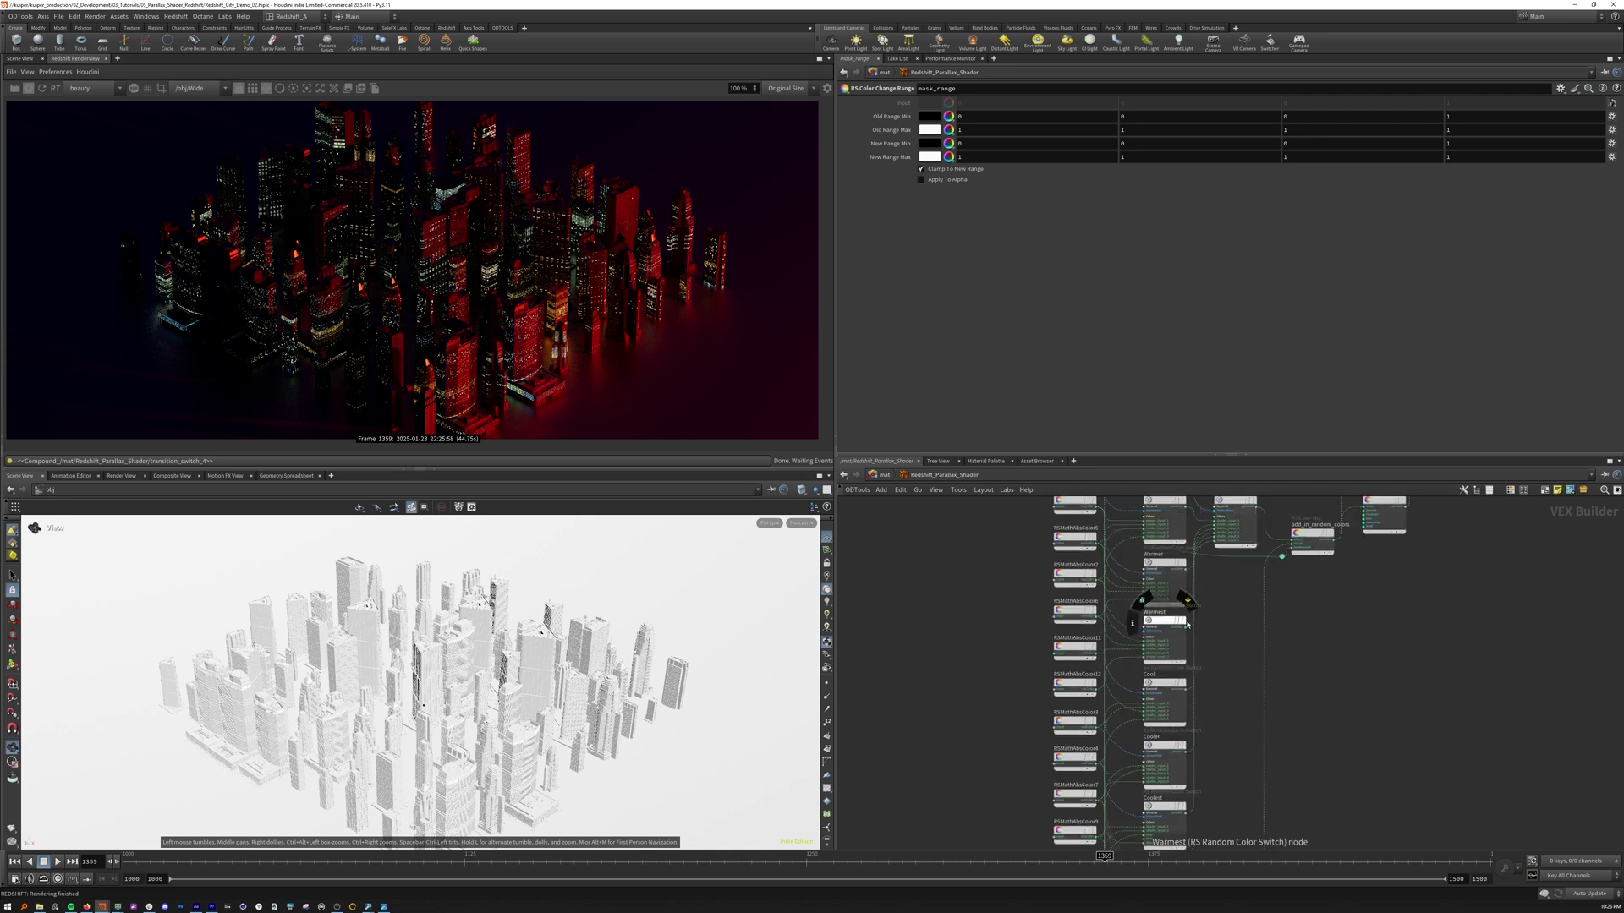
scroll(1159, 581, down, 1)
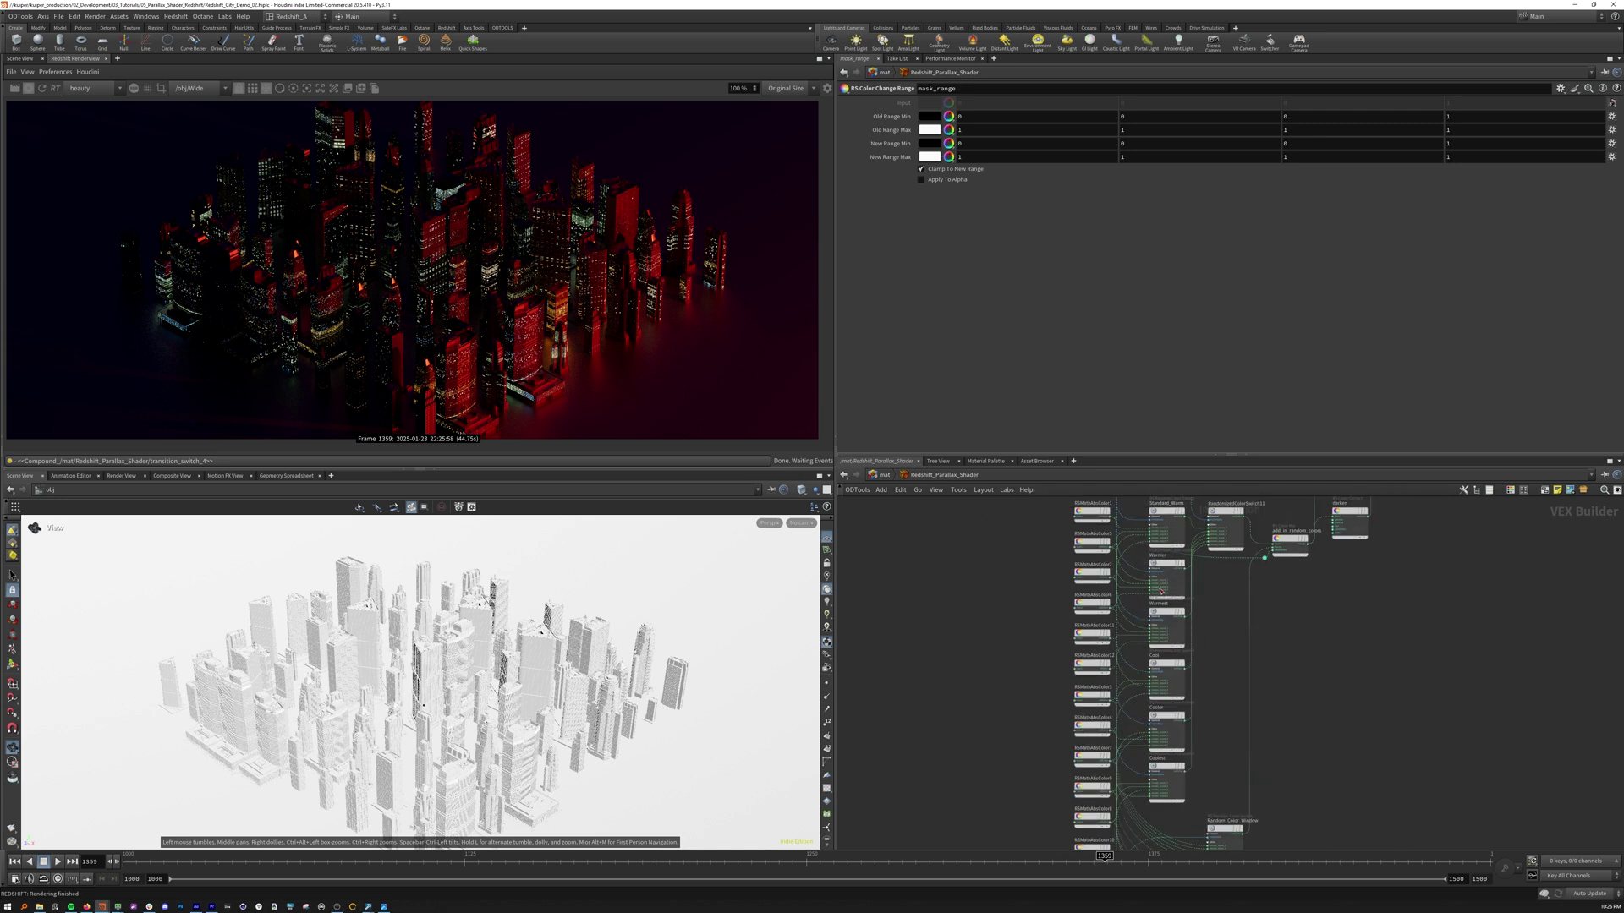
Inspect the input colors of the RSMathAbsColor nodes feeding the warm and cool random color switches
click(1088, 579)
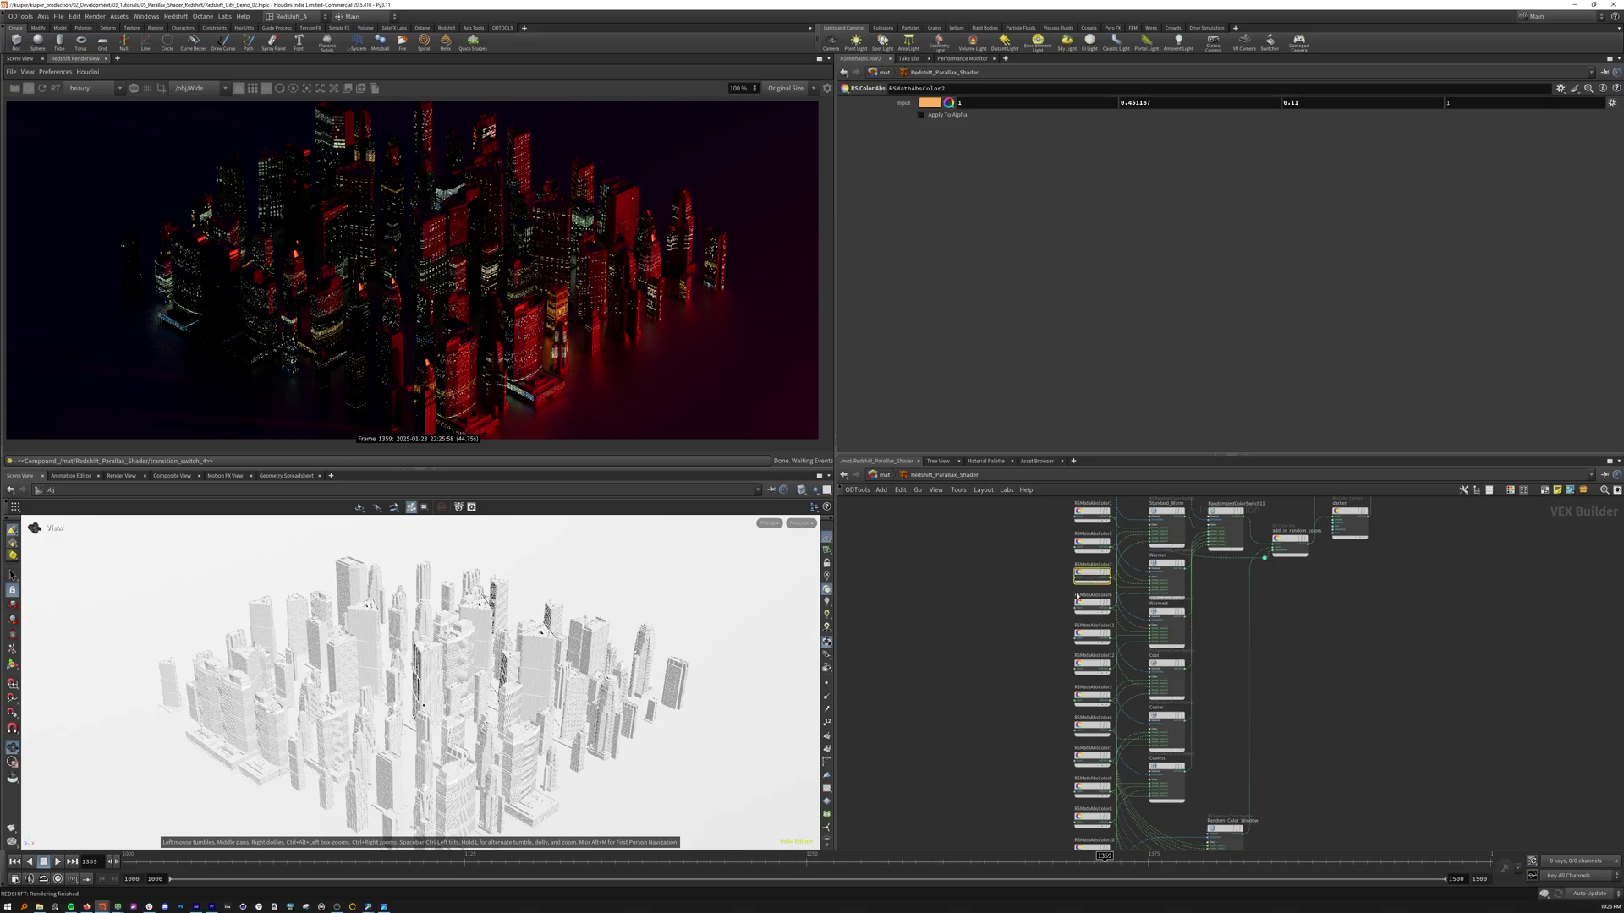
click(1086, 633)
click(1091, 665)
click(1091, 696)
click(1091, 727)
click(1091, 757)
click(1091, 787)
click(1091, 818)
Set the fourth color weight of the Random_Color_Window switch to 0.2781
middle_drag(1039, 829, 1040, 691)
scroll(1169, 663, up, 3)
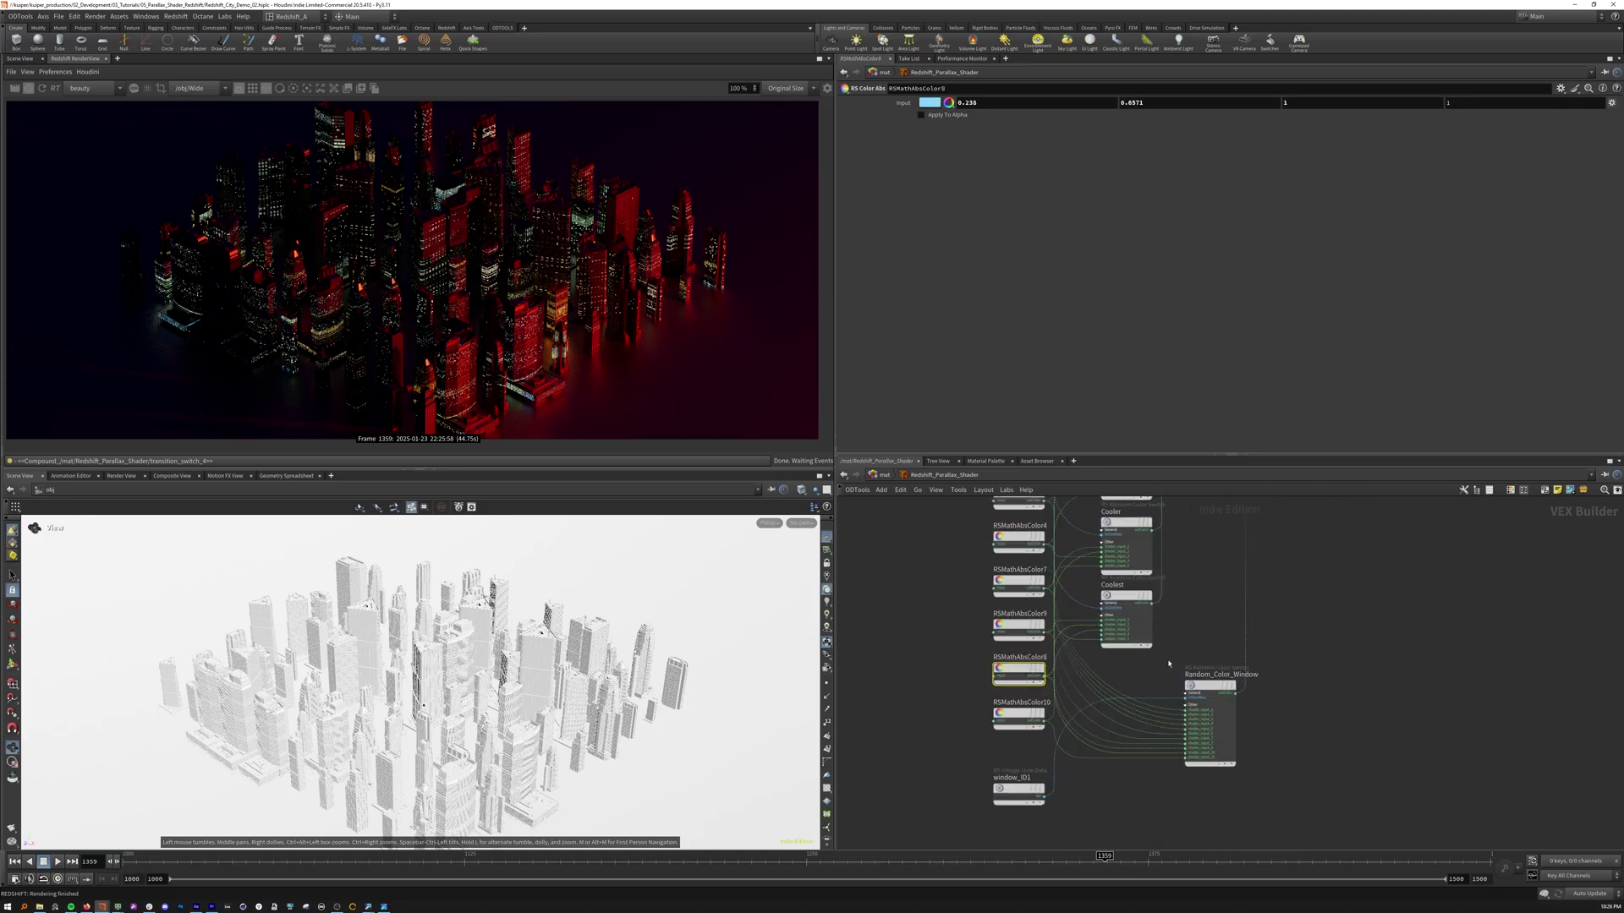
click(1196, 695)
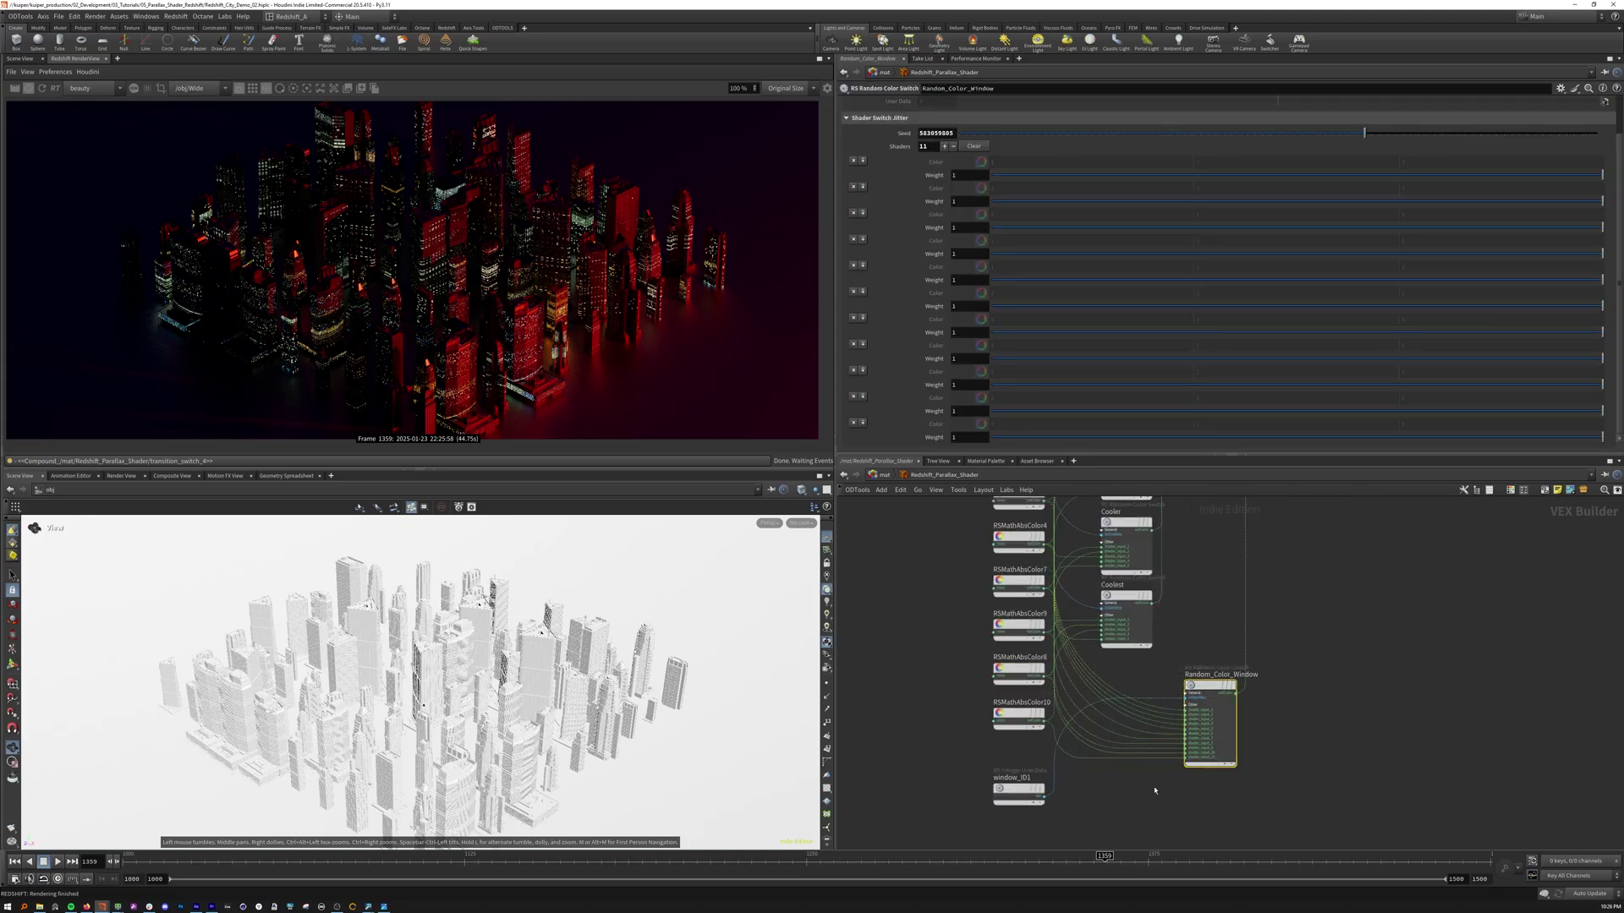
click(1139, 254)
click(1160, 254)
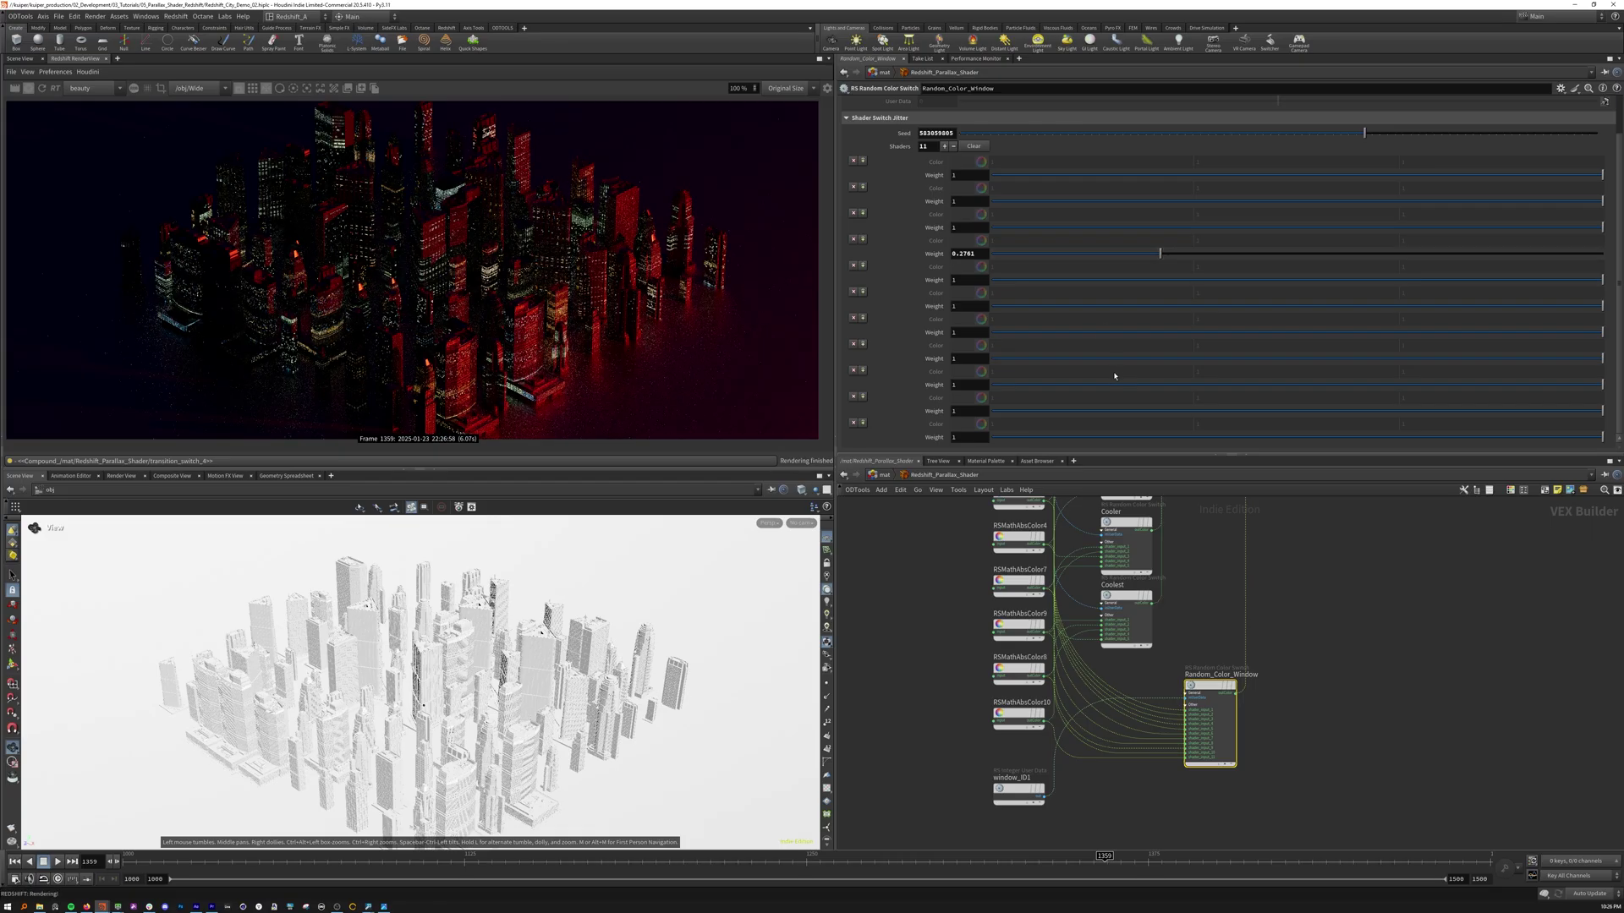
Change the seed of RandomizedColorSwitch11 and set its first, fourth and fifth weights to 0.1135, 0.9179 and 0.7948
scroll(1190, 700, down, 3)
scroll(1109, 589, up, 5)
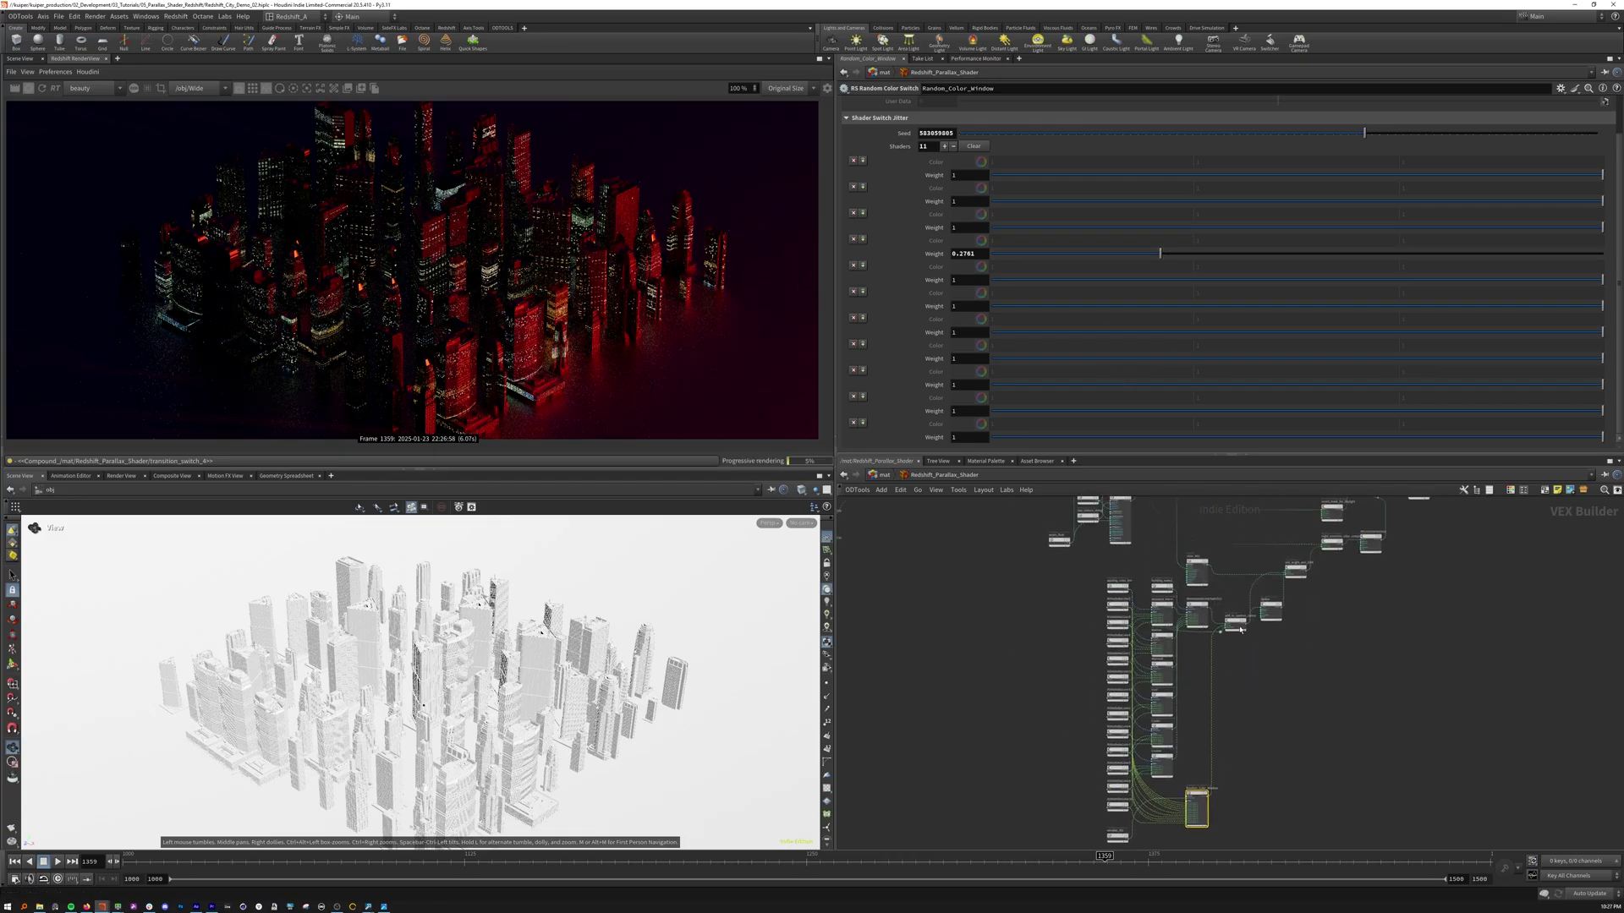
scroll(1110, 590, down, 2)
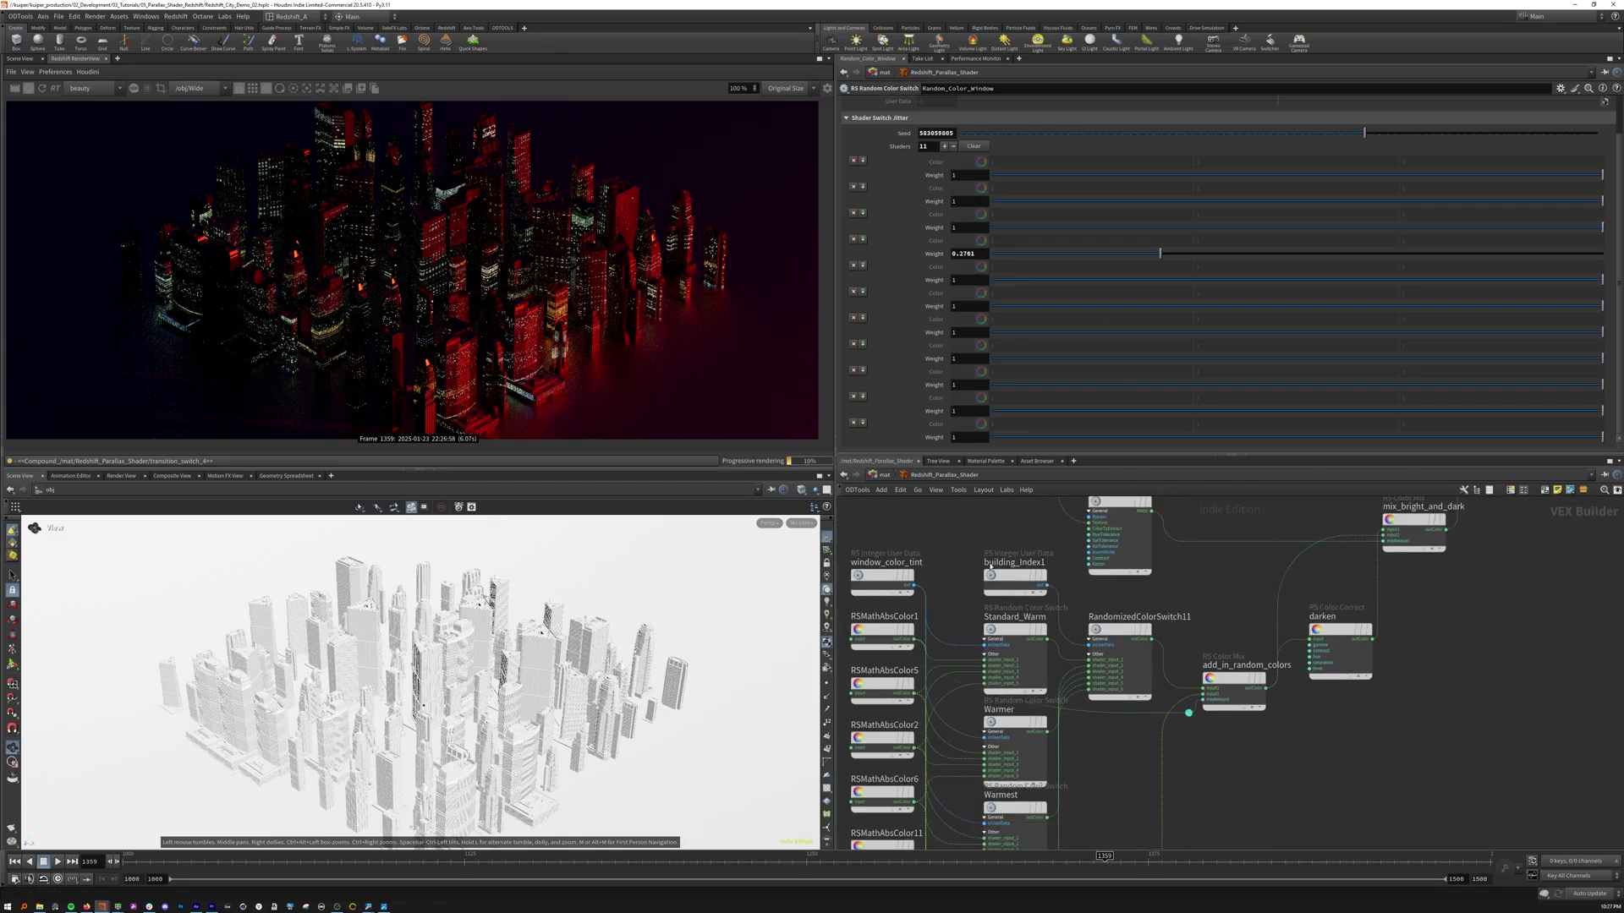
click(1119, 631)
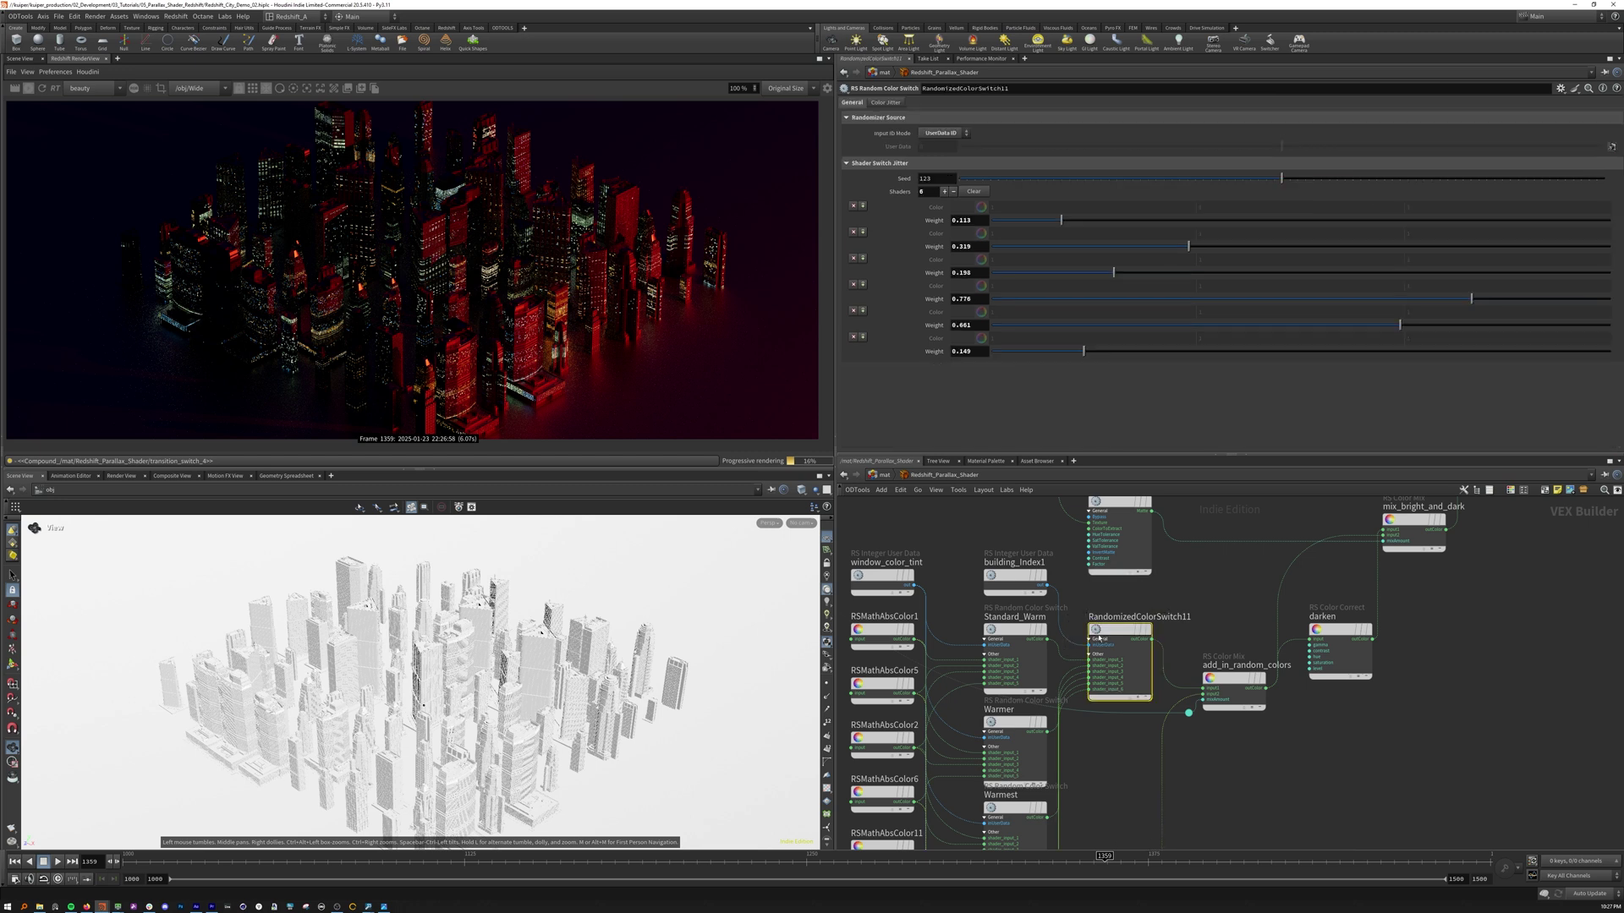
drag(1279, 175, 1244, 177)
mouse_move(1061, 220)
mouse_down()
mouse_move(1303, 218)
mouse_move(1062, 226)
mouse_up()
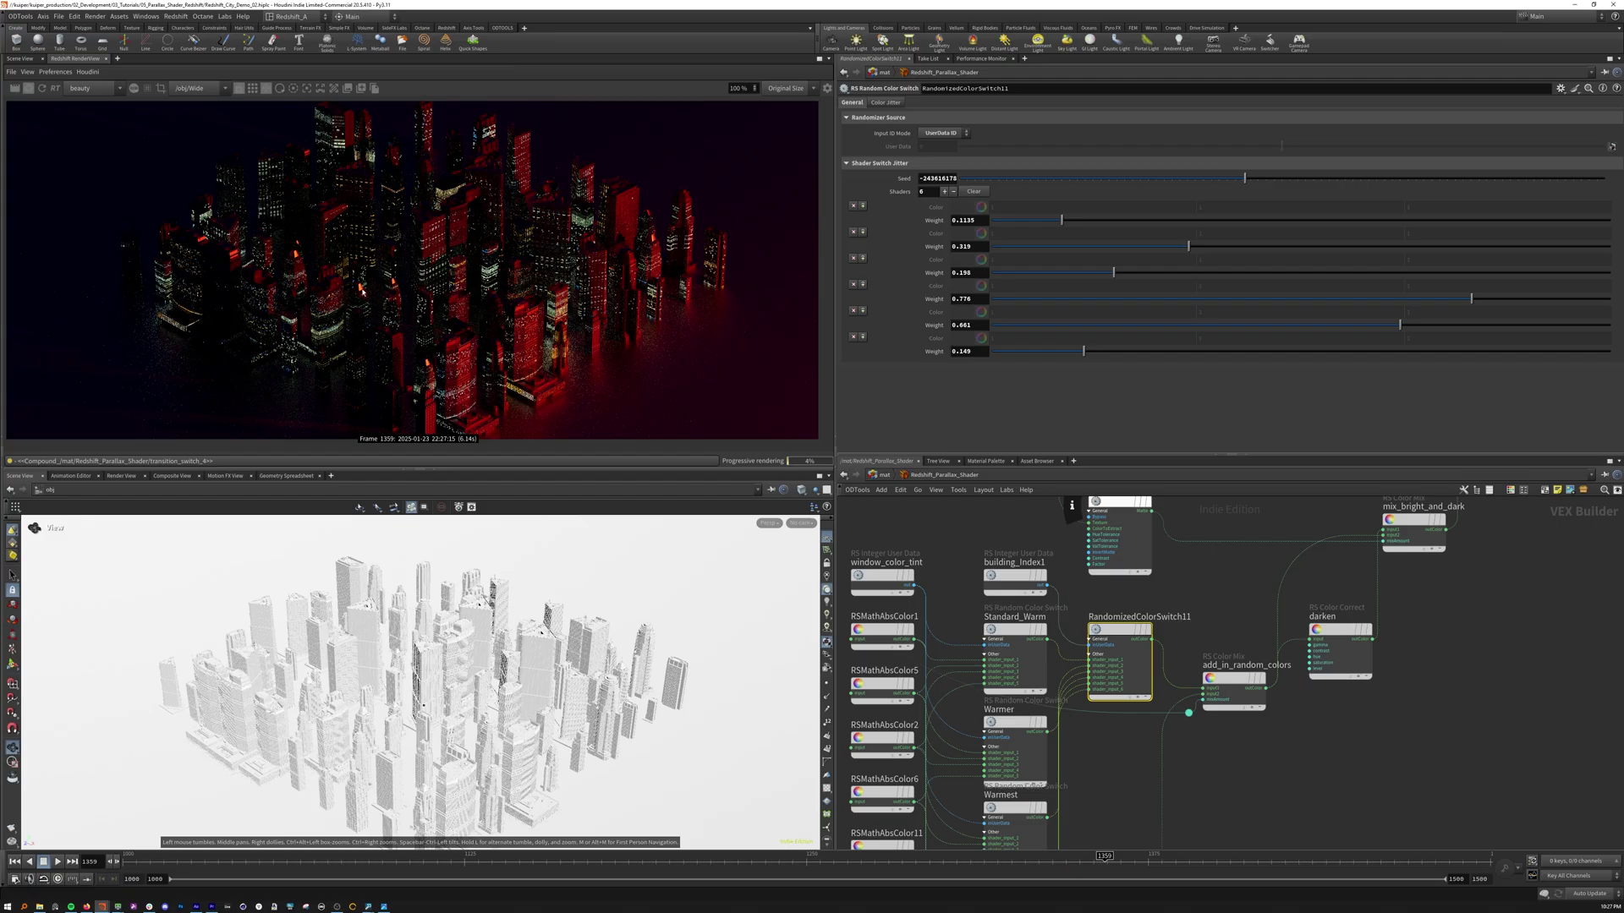
drag(1472, 299, 1558, 299)
click(1482, 325)
Inspect the color_Key OSL node, checking the RedshiftOSLShaders-main folder in its file path and its tolerance settings
middle_drag(1253, 729, 1178, 791)
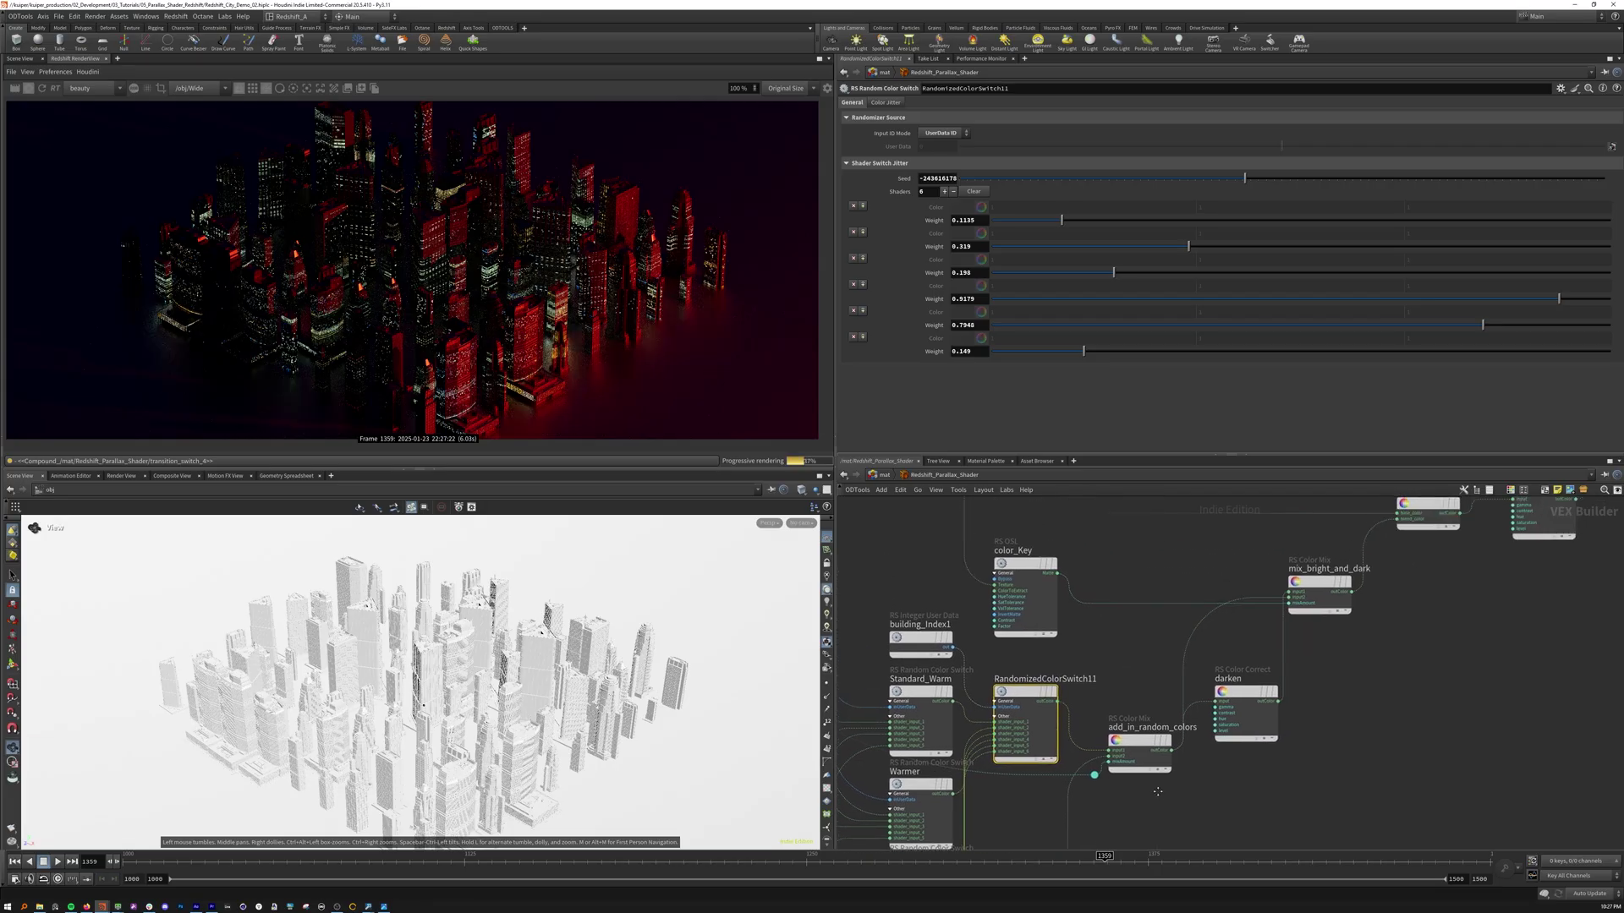
middle_drag(1067, 573, 1061, 719)
click(1023, 712)
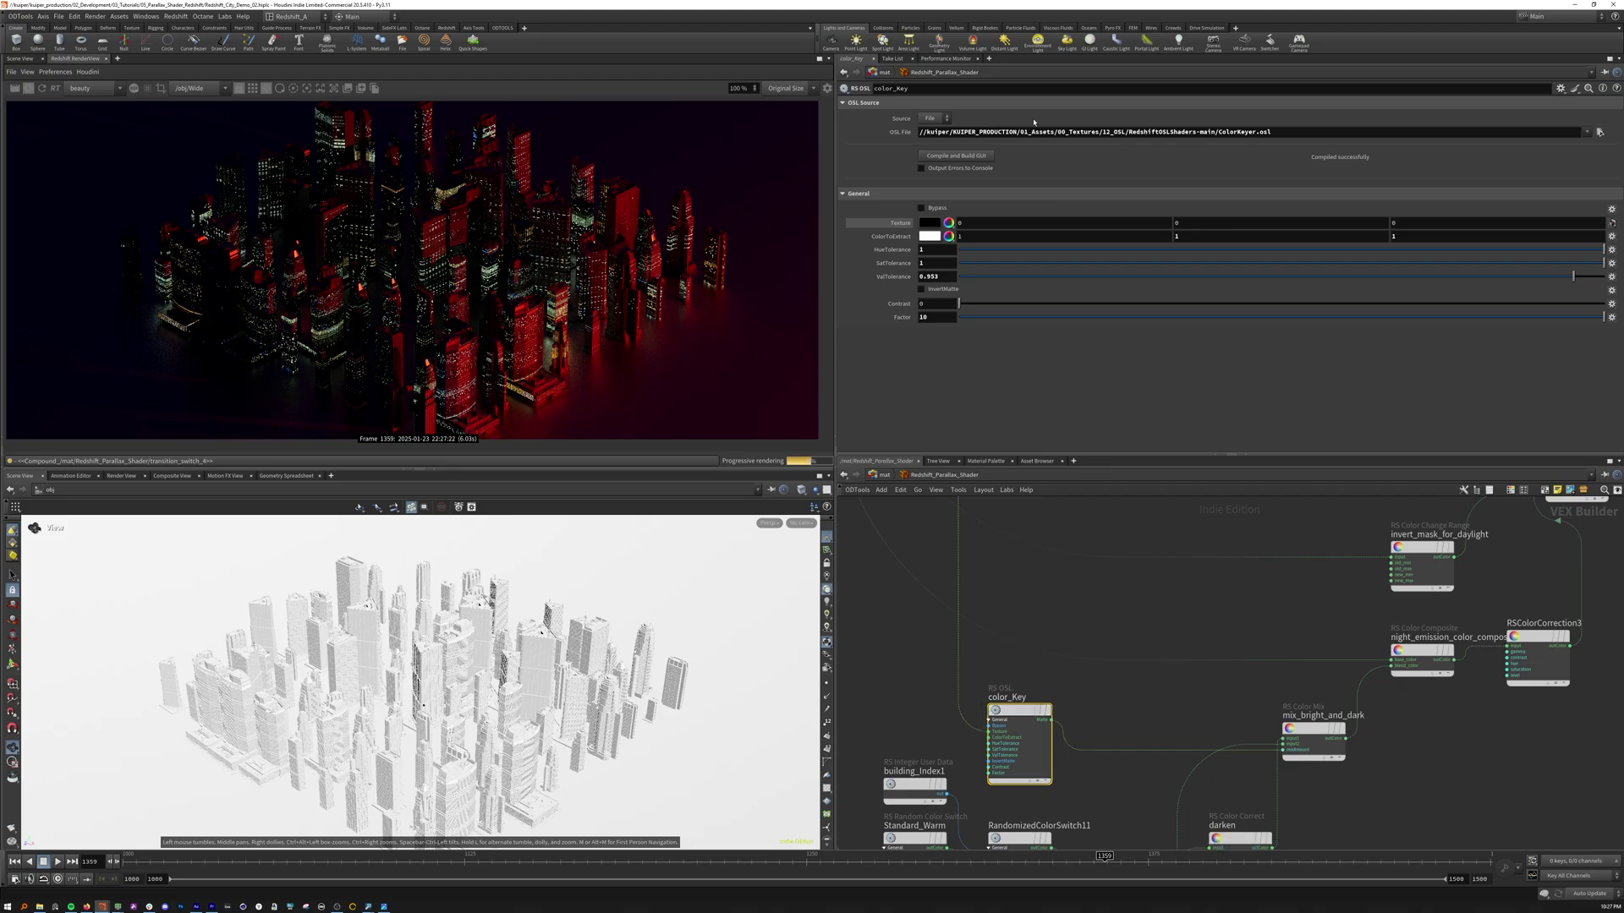
drag(1129, 131, 1216, 132)
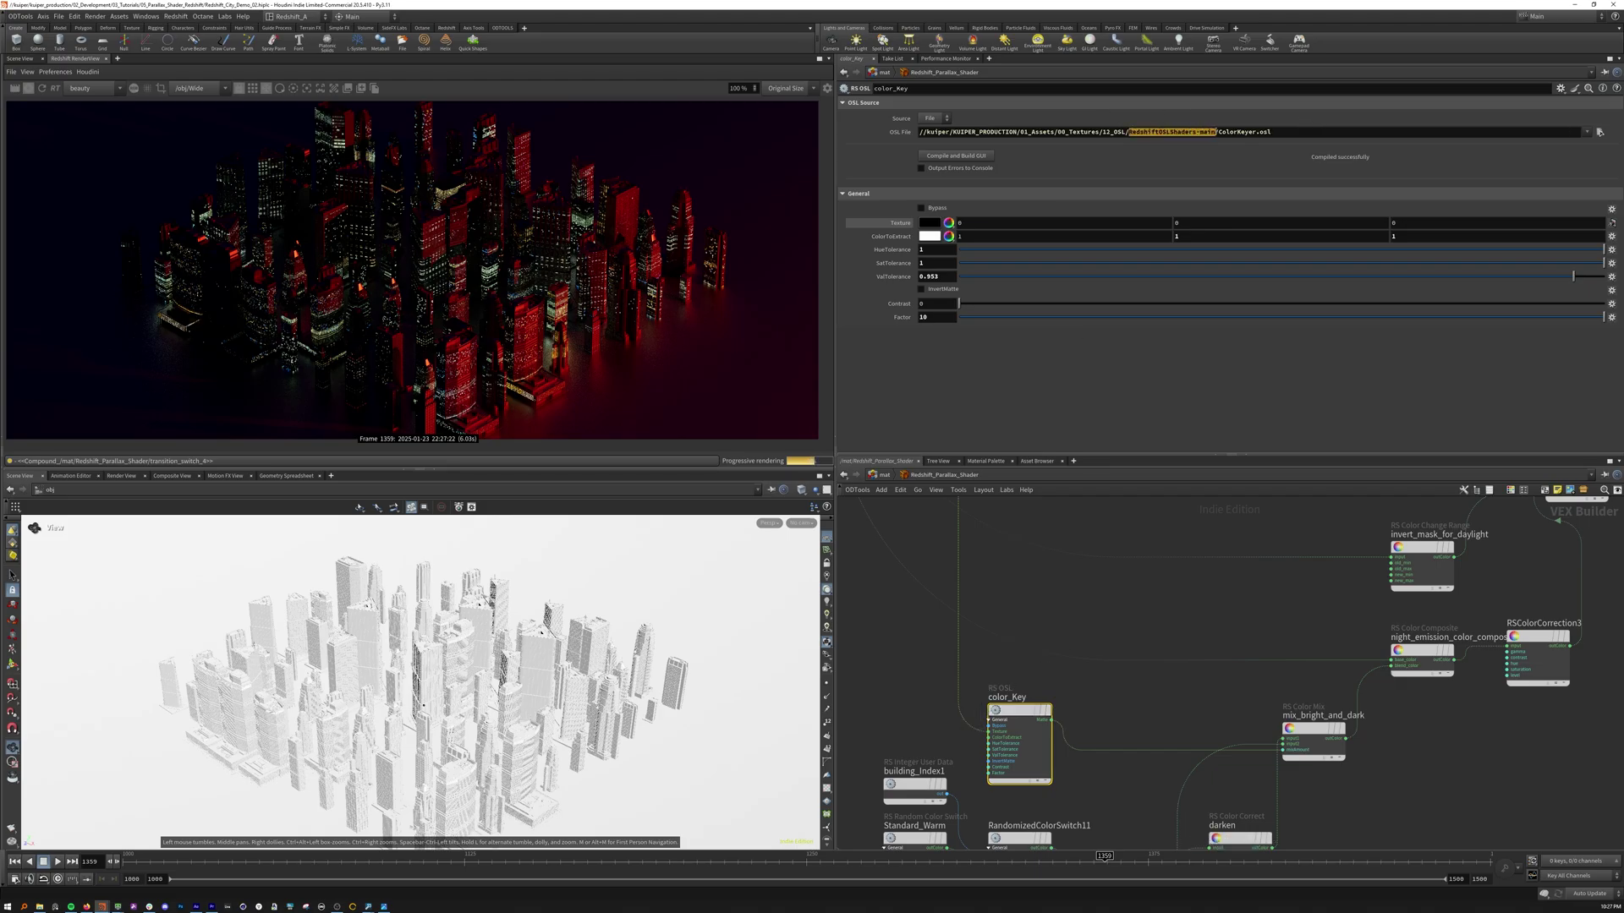
click(1177, 404)
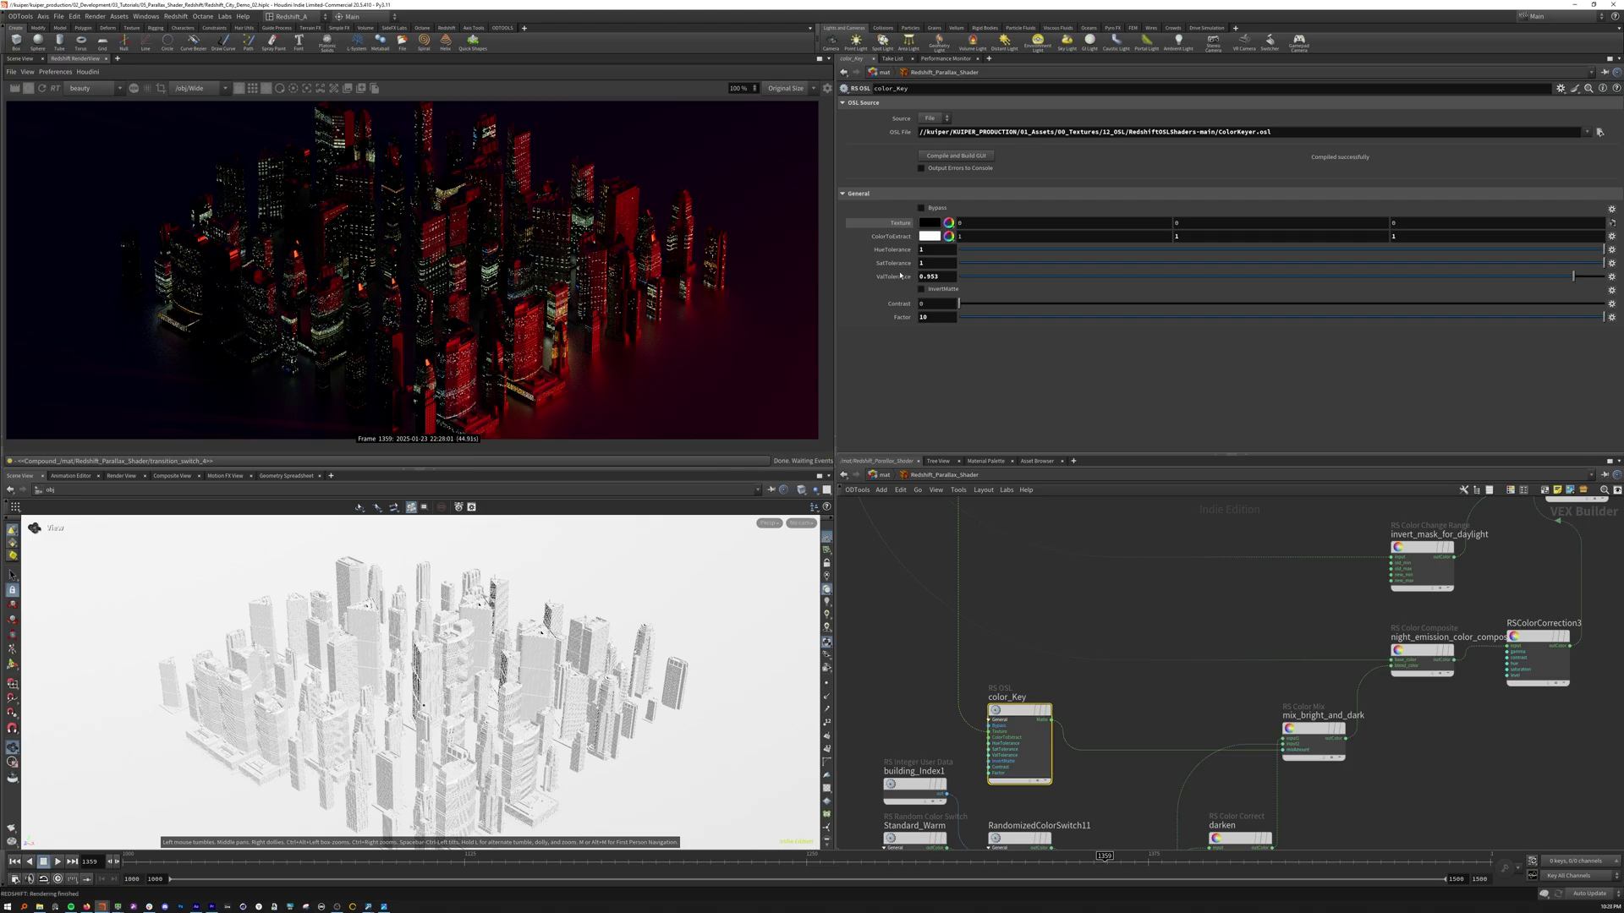
Inspect the saturation and level scale of the darken color correction node fed by add_in_random_colors
middle_drag(1309, 787, 1260, 694)
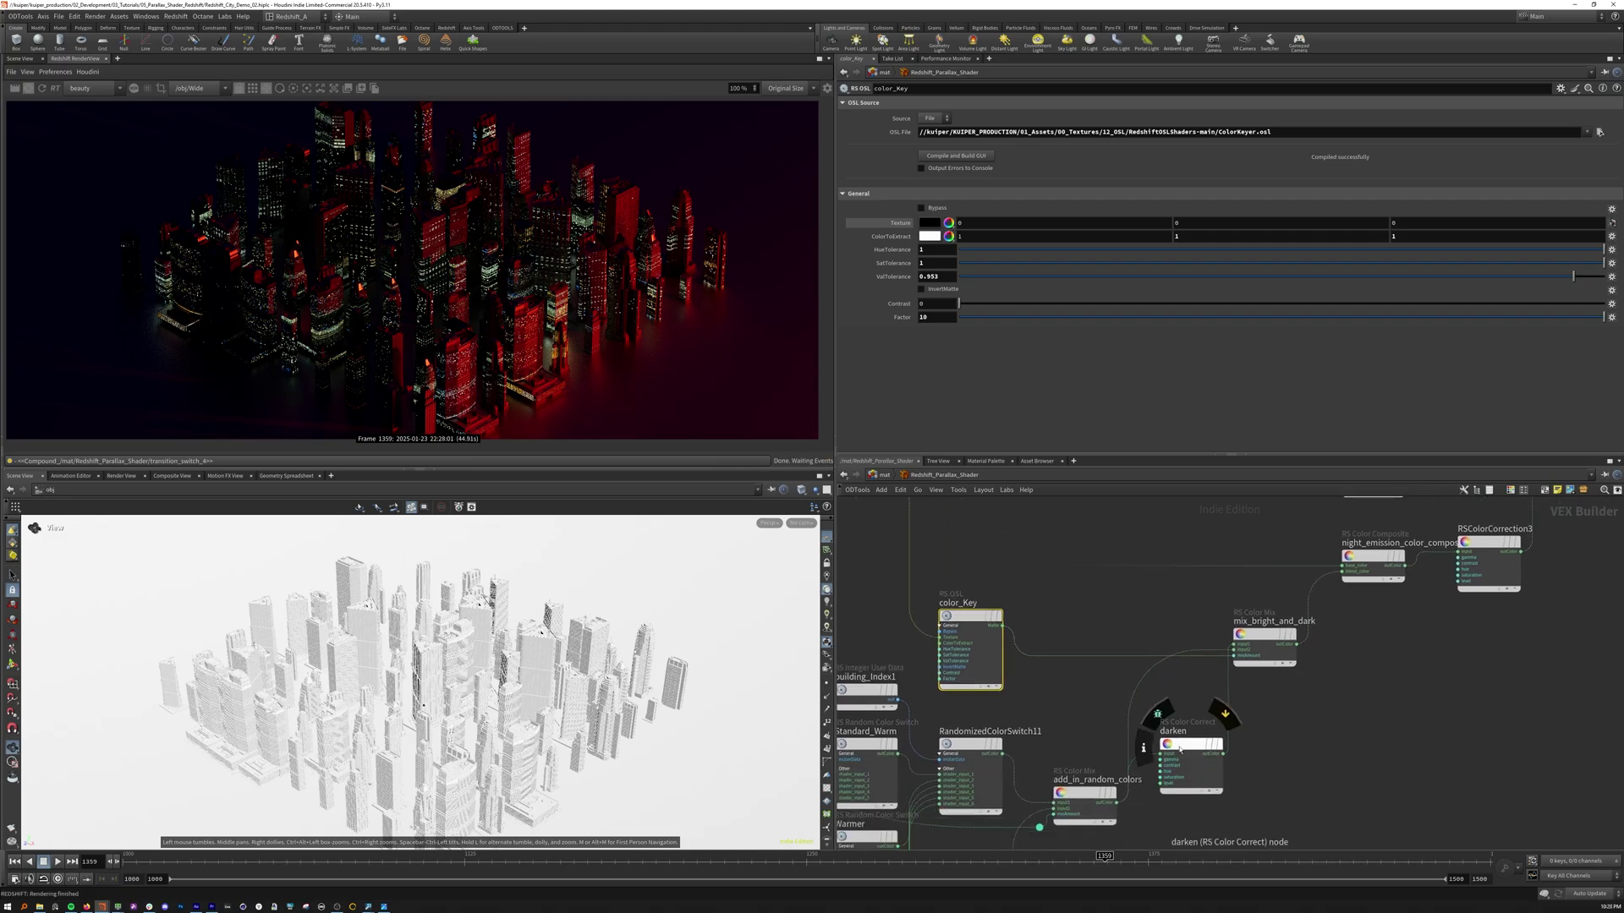
click(1181, 749)
drag(1181, 750, 1192, 757)
mouse_move(1197, 750)
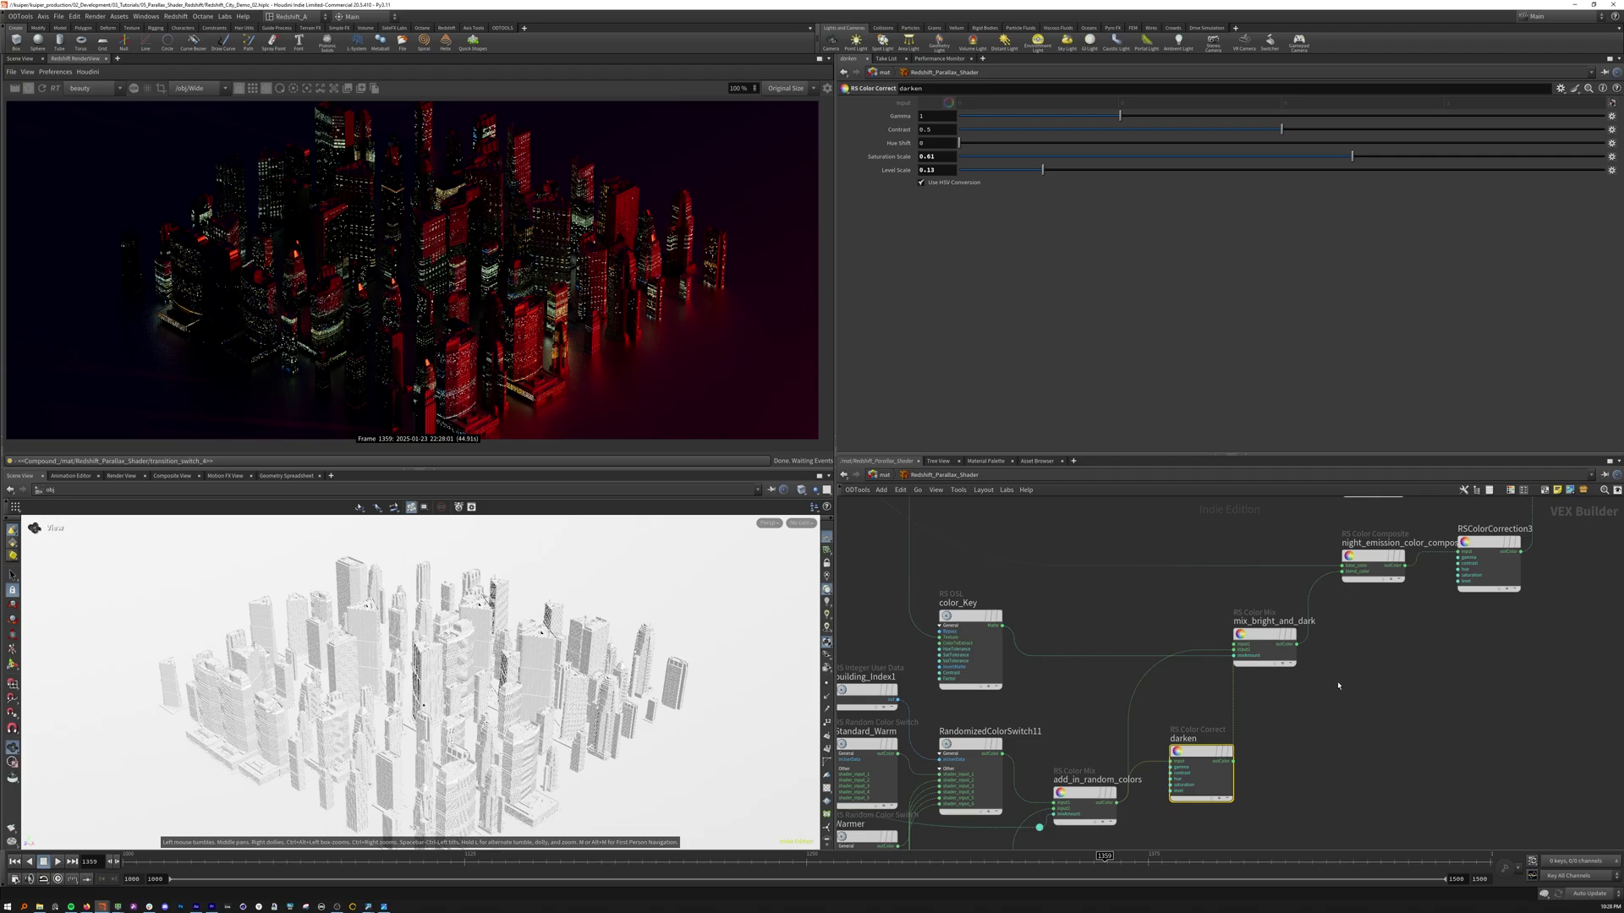
Follow the chain from mix_bright_and_dark through night_emission_color_composite to RSColorCorrection3, inspecting each node's settings
click(1290, 653)
middle_drag(1321, 656, 1257, 791)
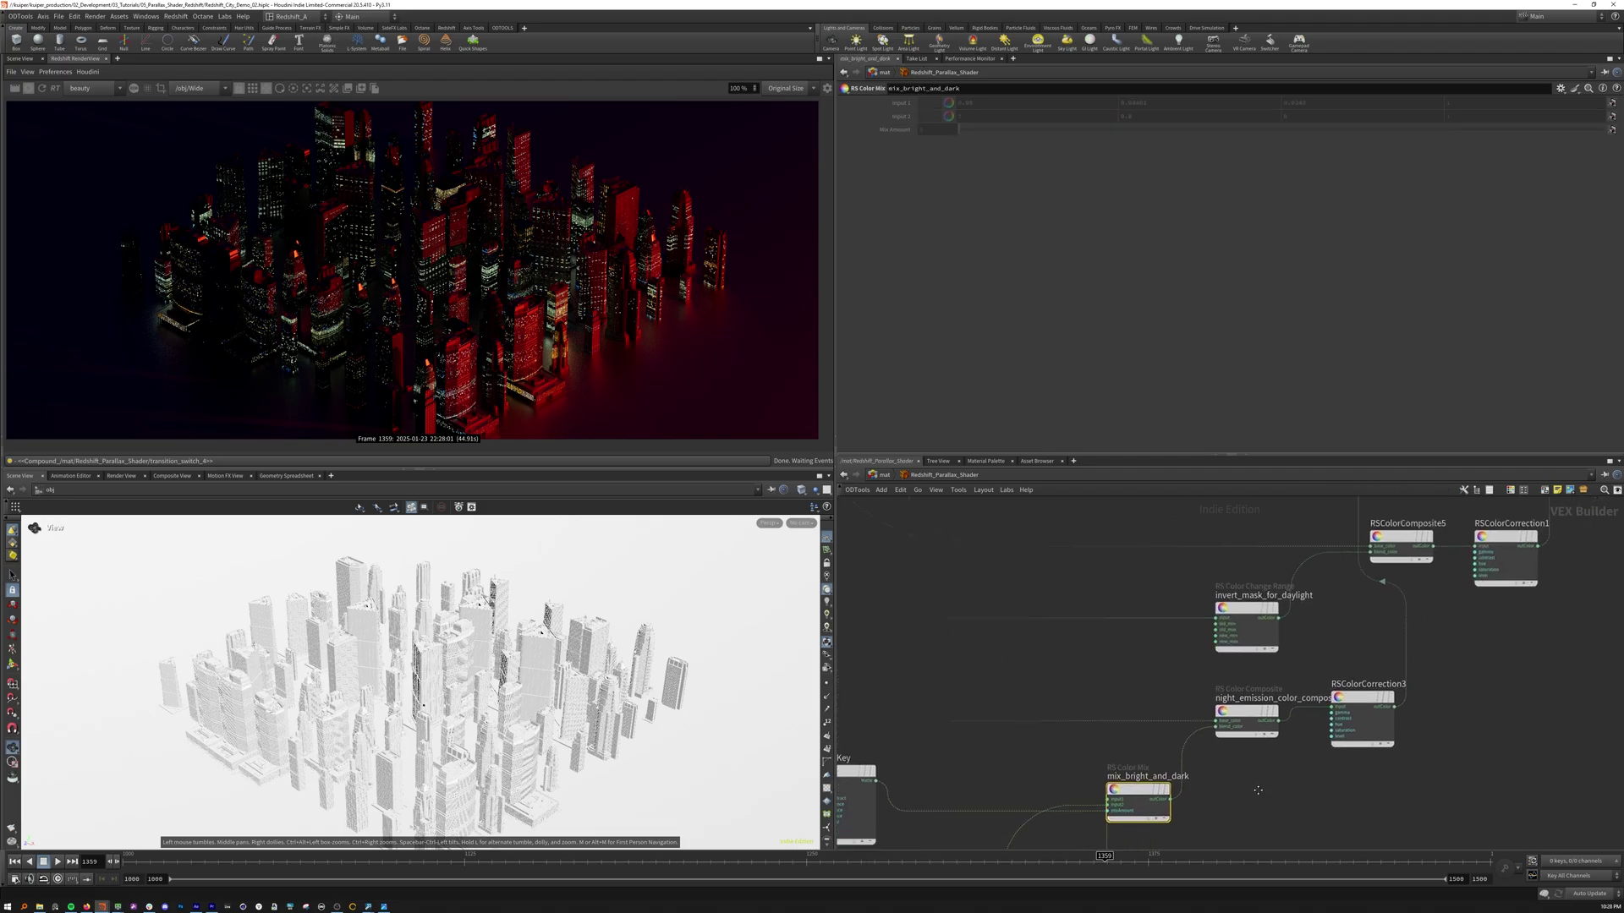
click(1240, 713)
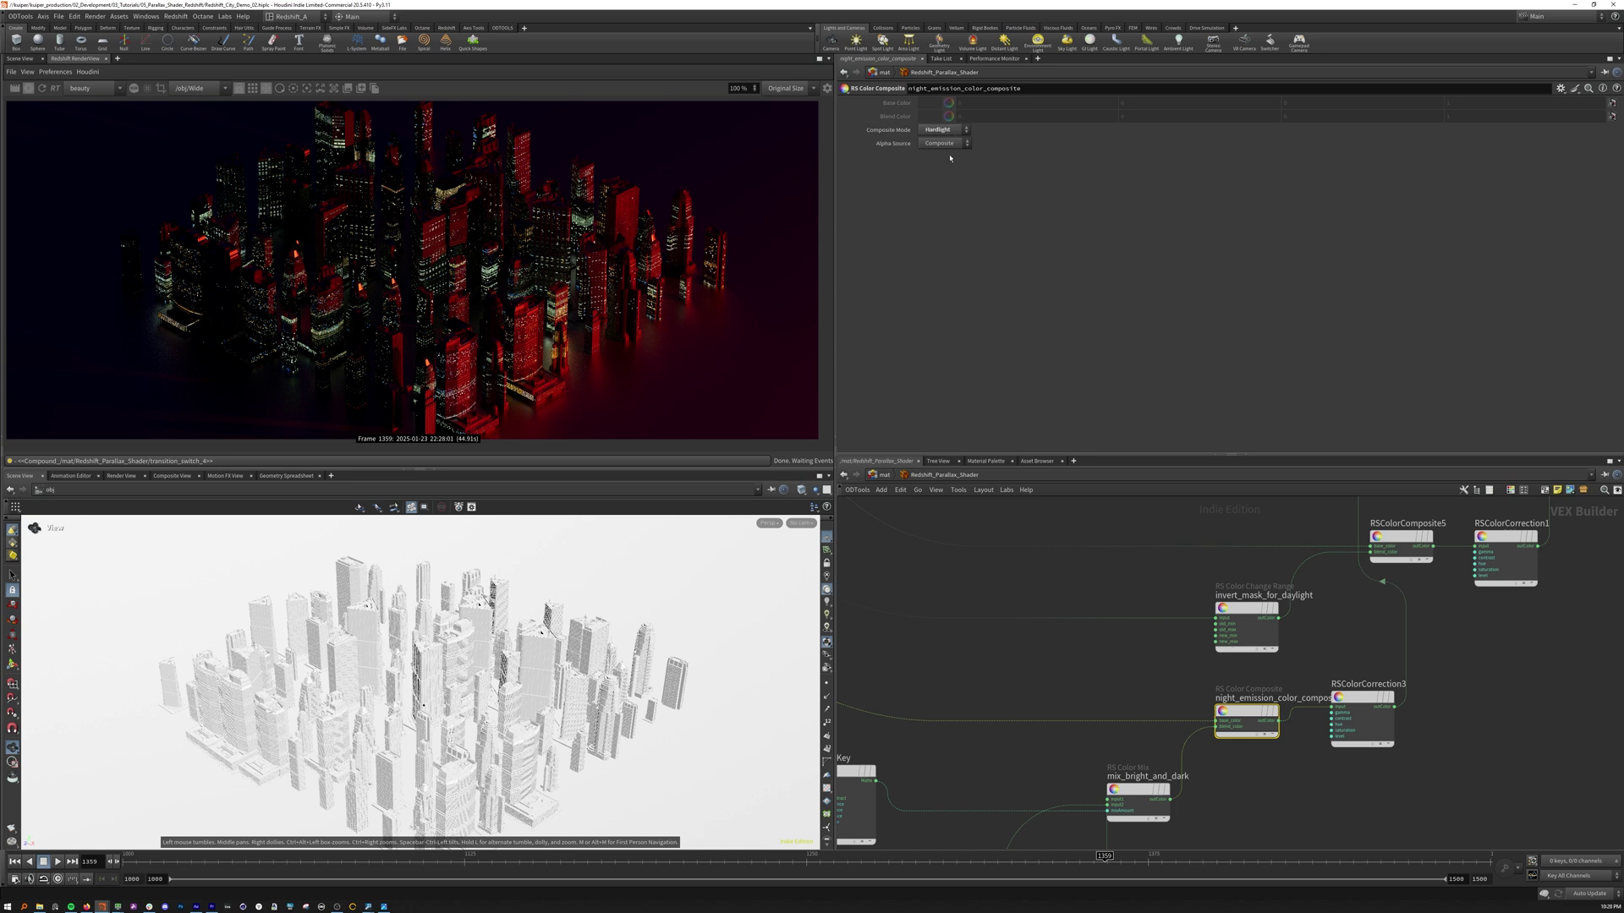
click(1360, 702)
middle_drag(1350, 658, 1260, 724)
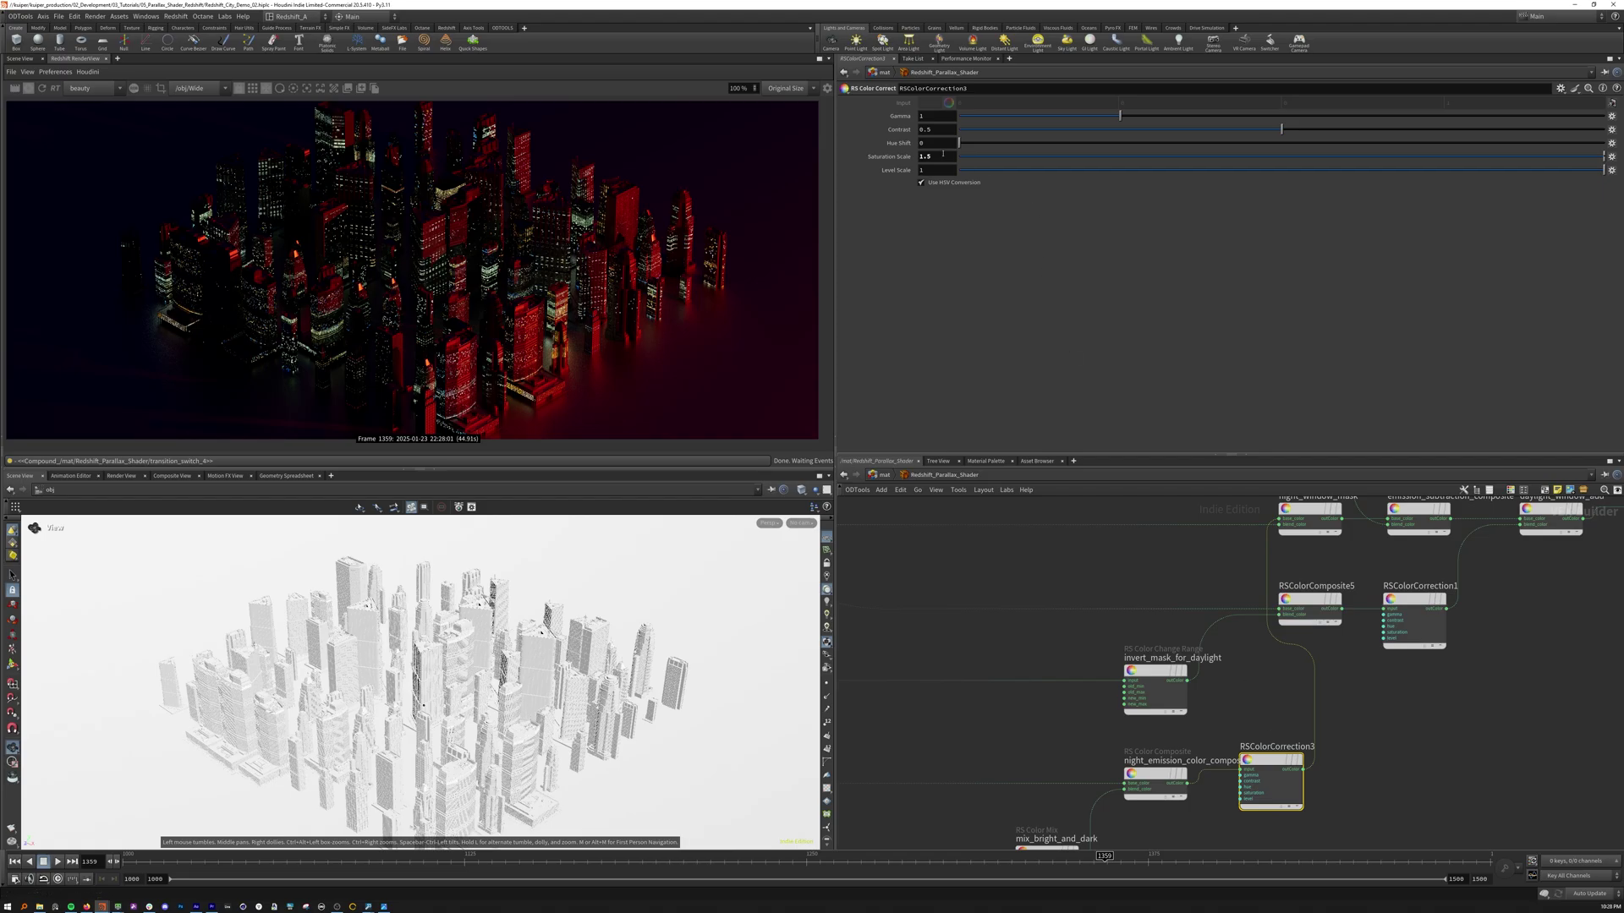
Test RSColorCorrection3 with saturation scales of 1 and 2, and set it back to 1.5
text(1)
key(Return)
double_click(931, 156)
text(2)
key(Return)
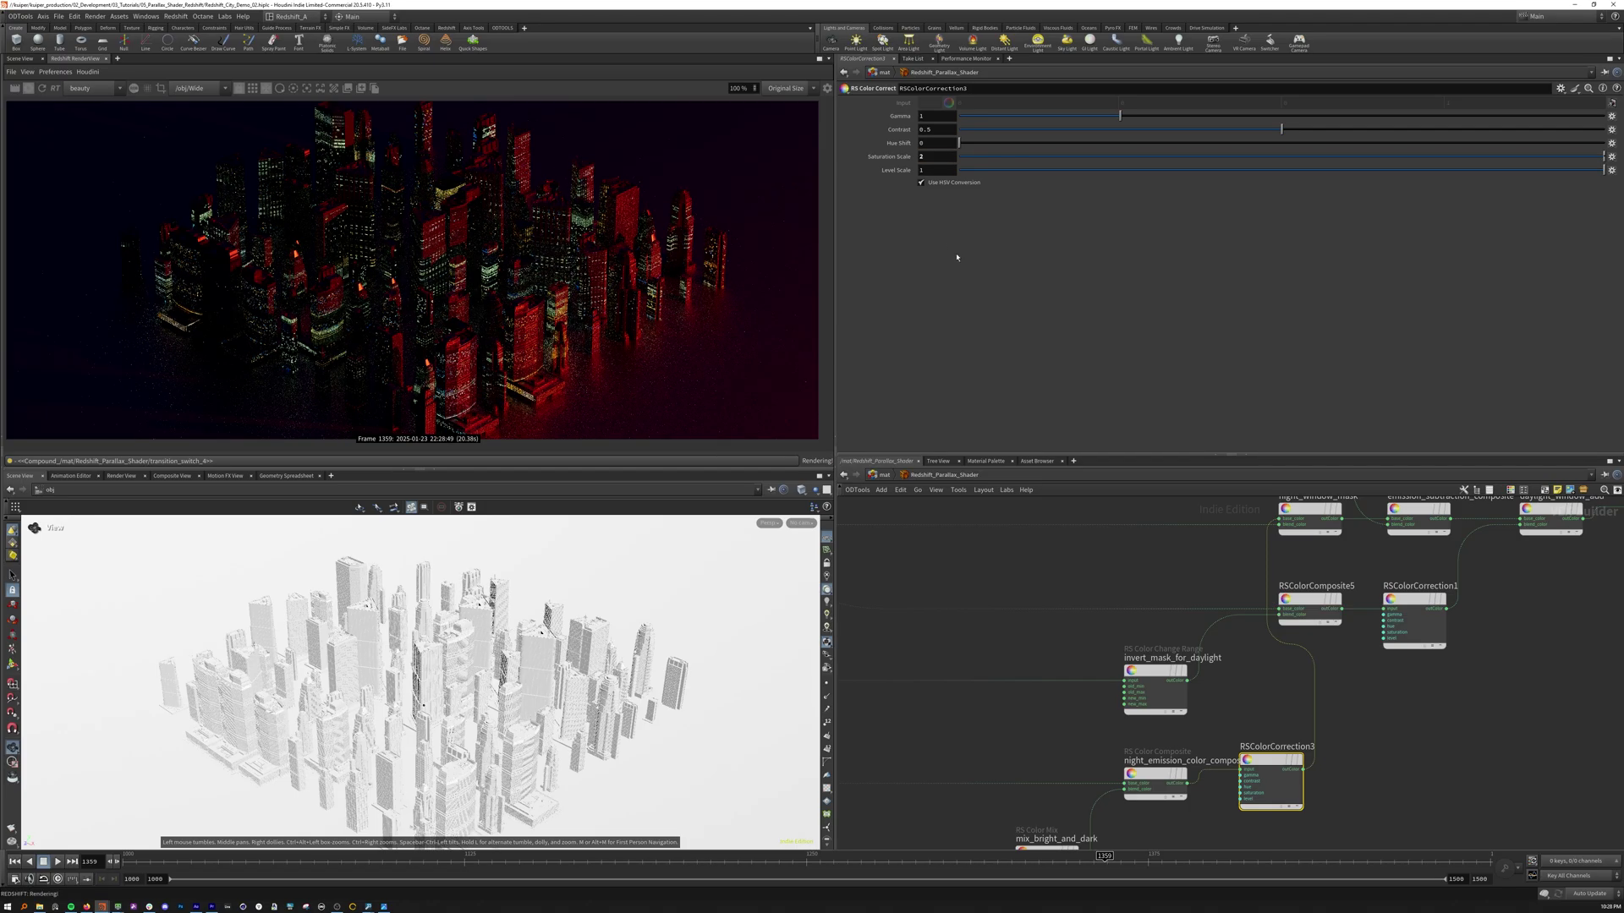
double_click(930, 155)
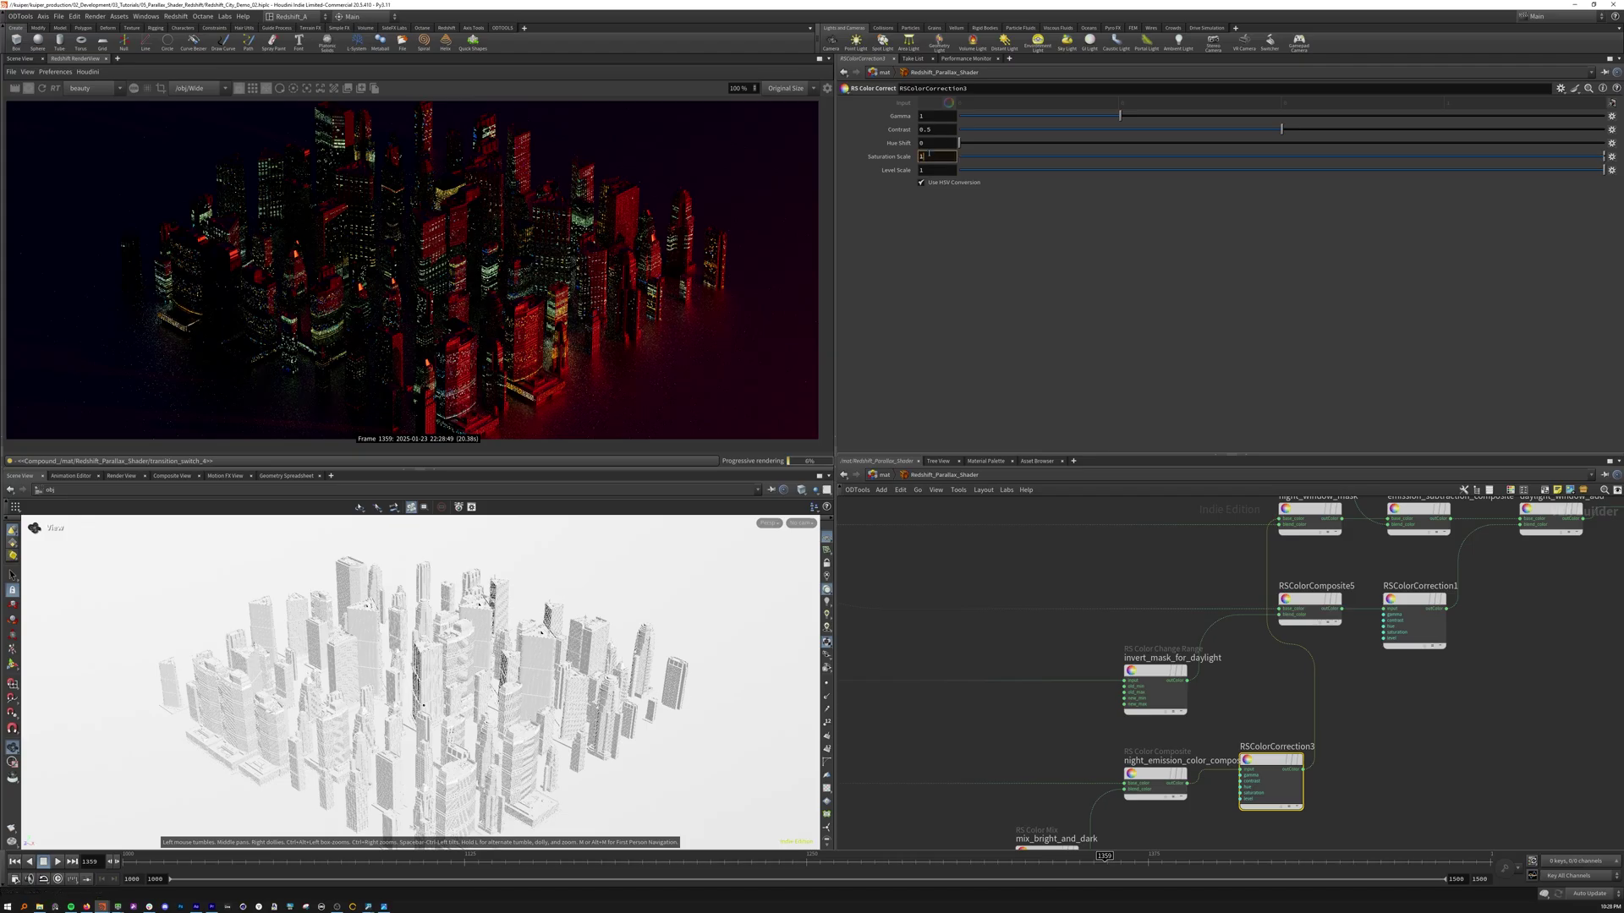
text(1.5)
key(Return)
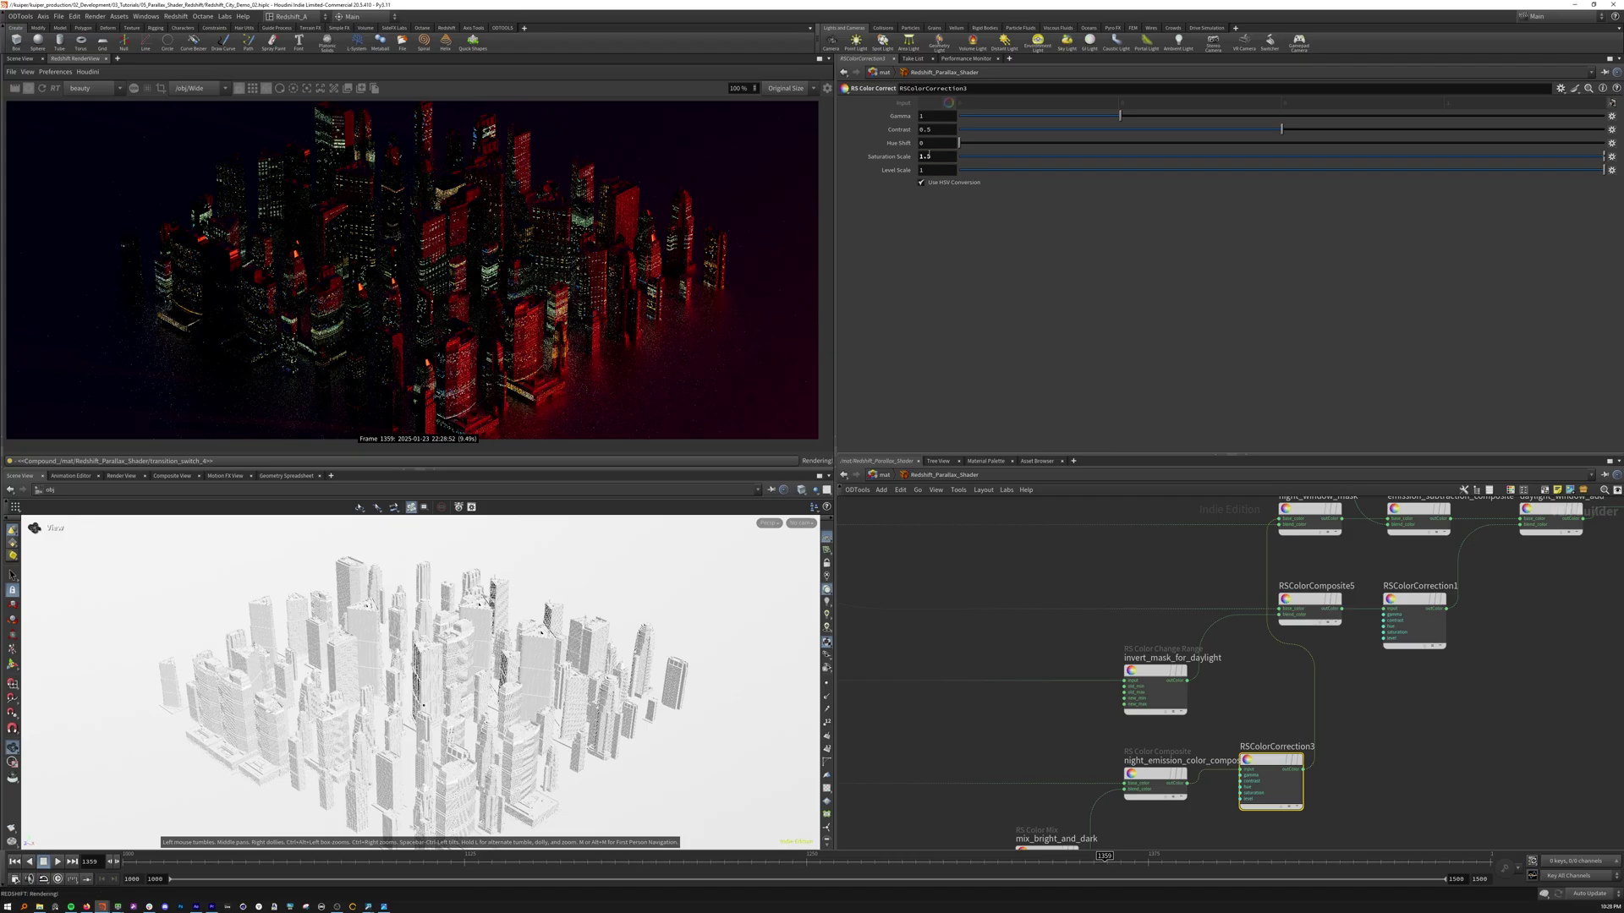
Inspect the composite mode of night_window_mask and trace its base and blend color inputs through the network
middle_drag(1348, 747, 1294, 770)
middle_drag(1150, 605, 1009, 715)
click(1063, 683)
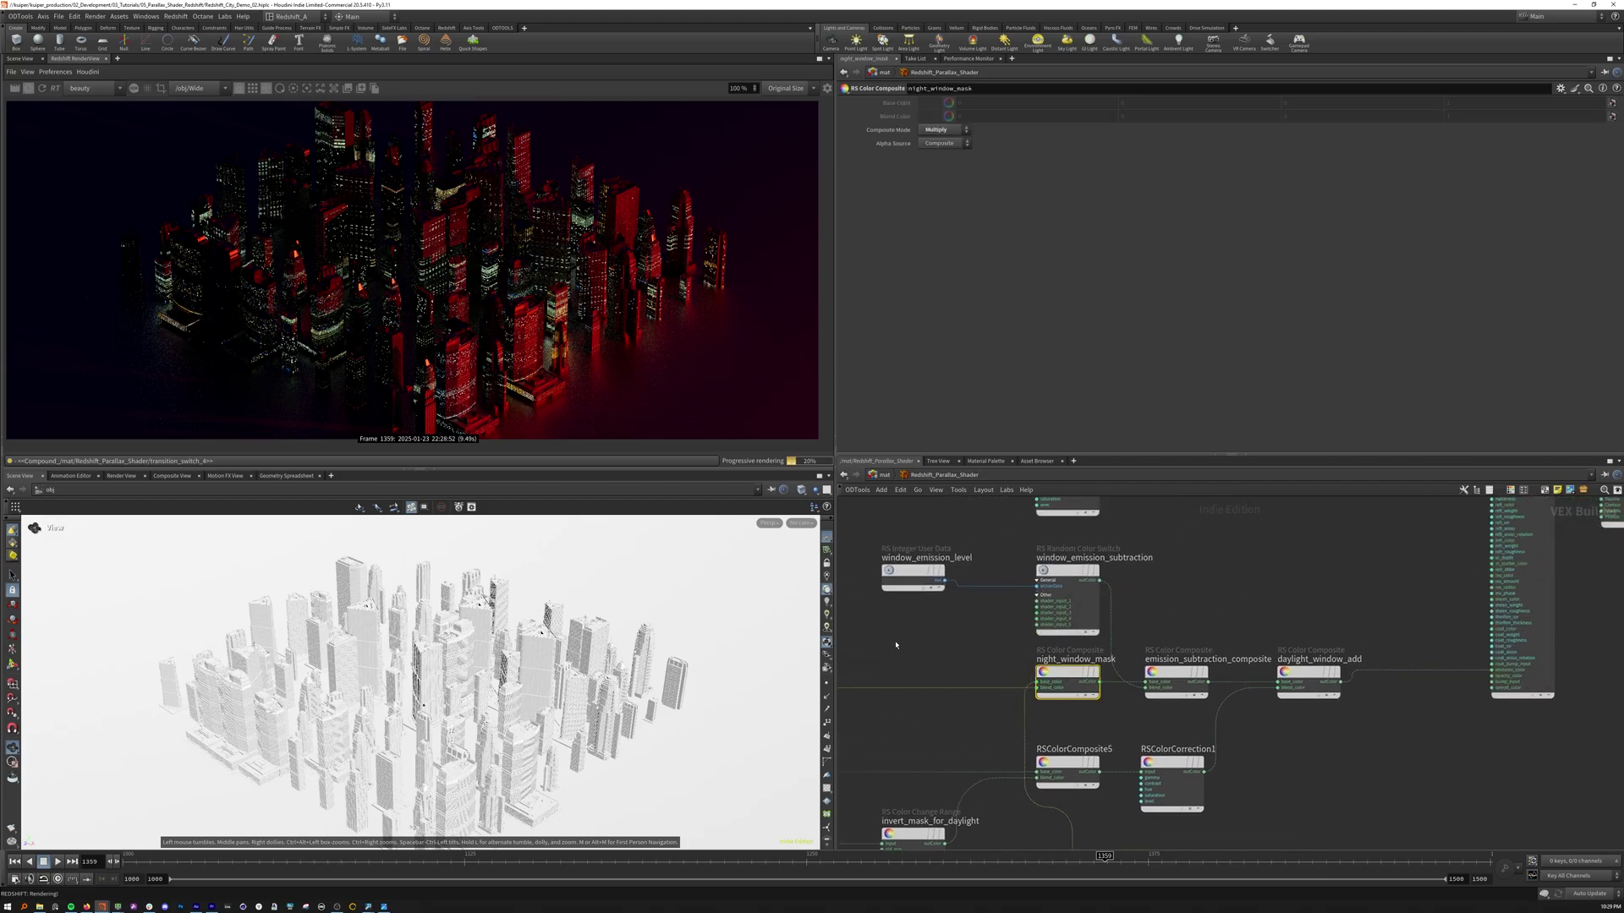
middle_drag(895, 646, 1150, 651)
scroll(859, 647, down, 3)
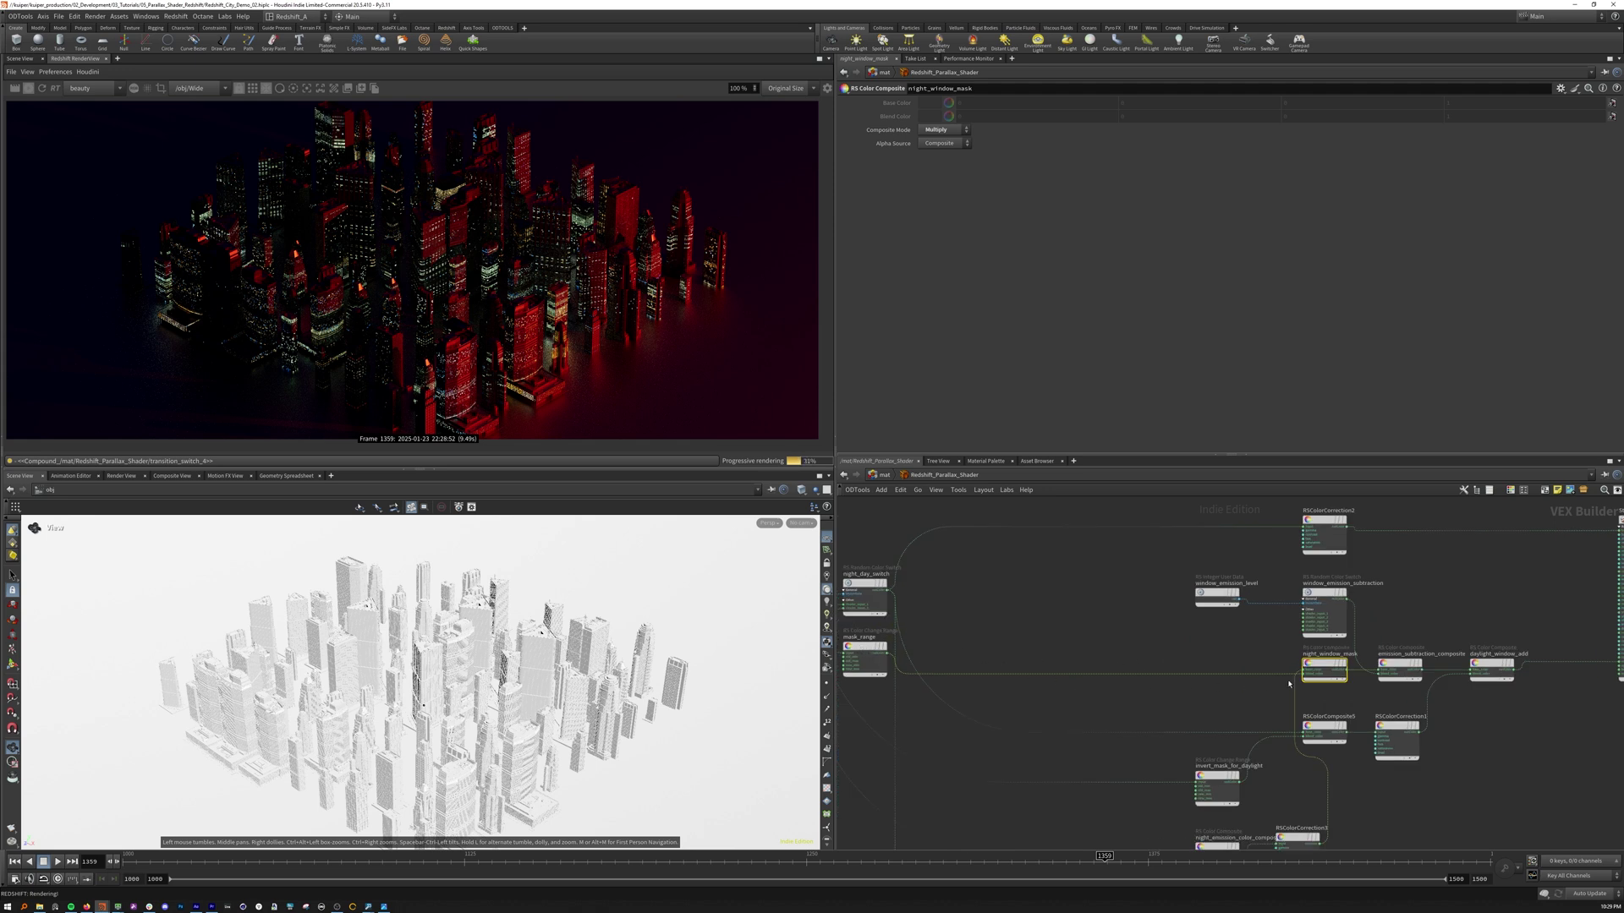
scroll(1280, 685, up, 3)
middle_drag(1269, 753, 1272, 810)
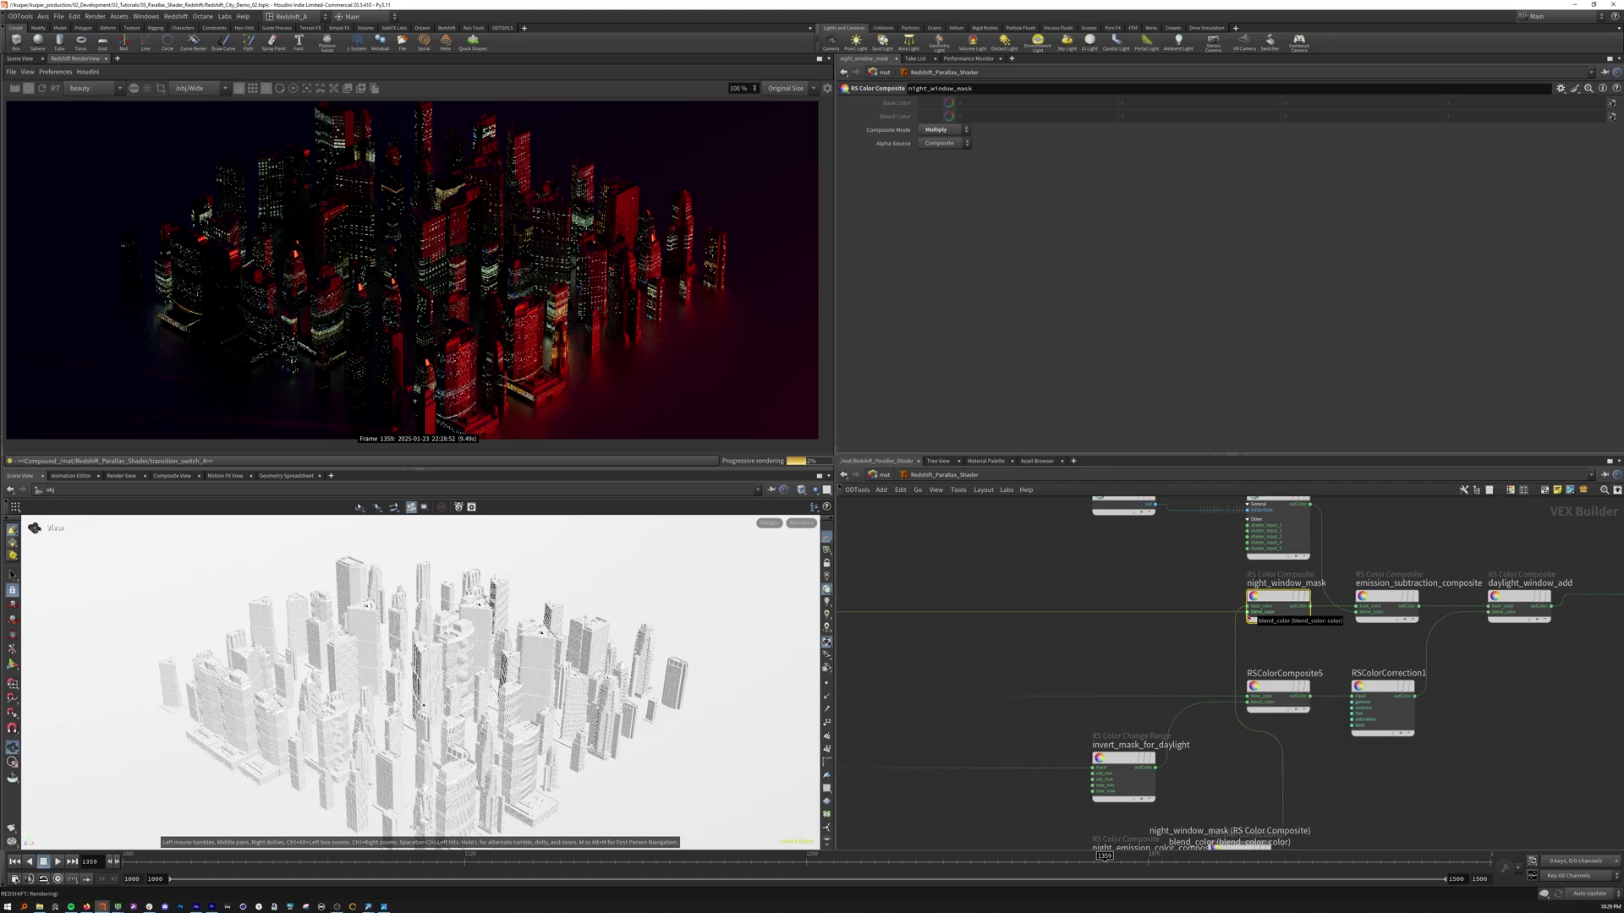
Inspect the window_emission_subtraction switch's colors and weights and the attribute name in window_emission_level
middle_drag(1407, 551, 1336, 665)
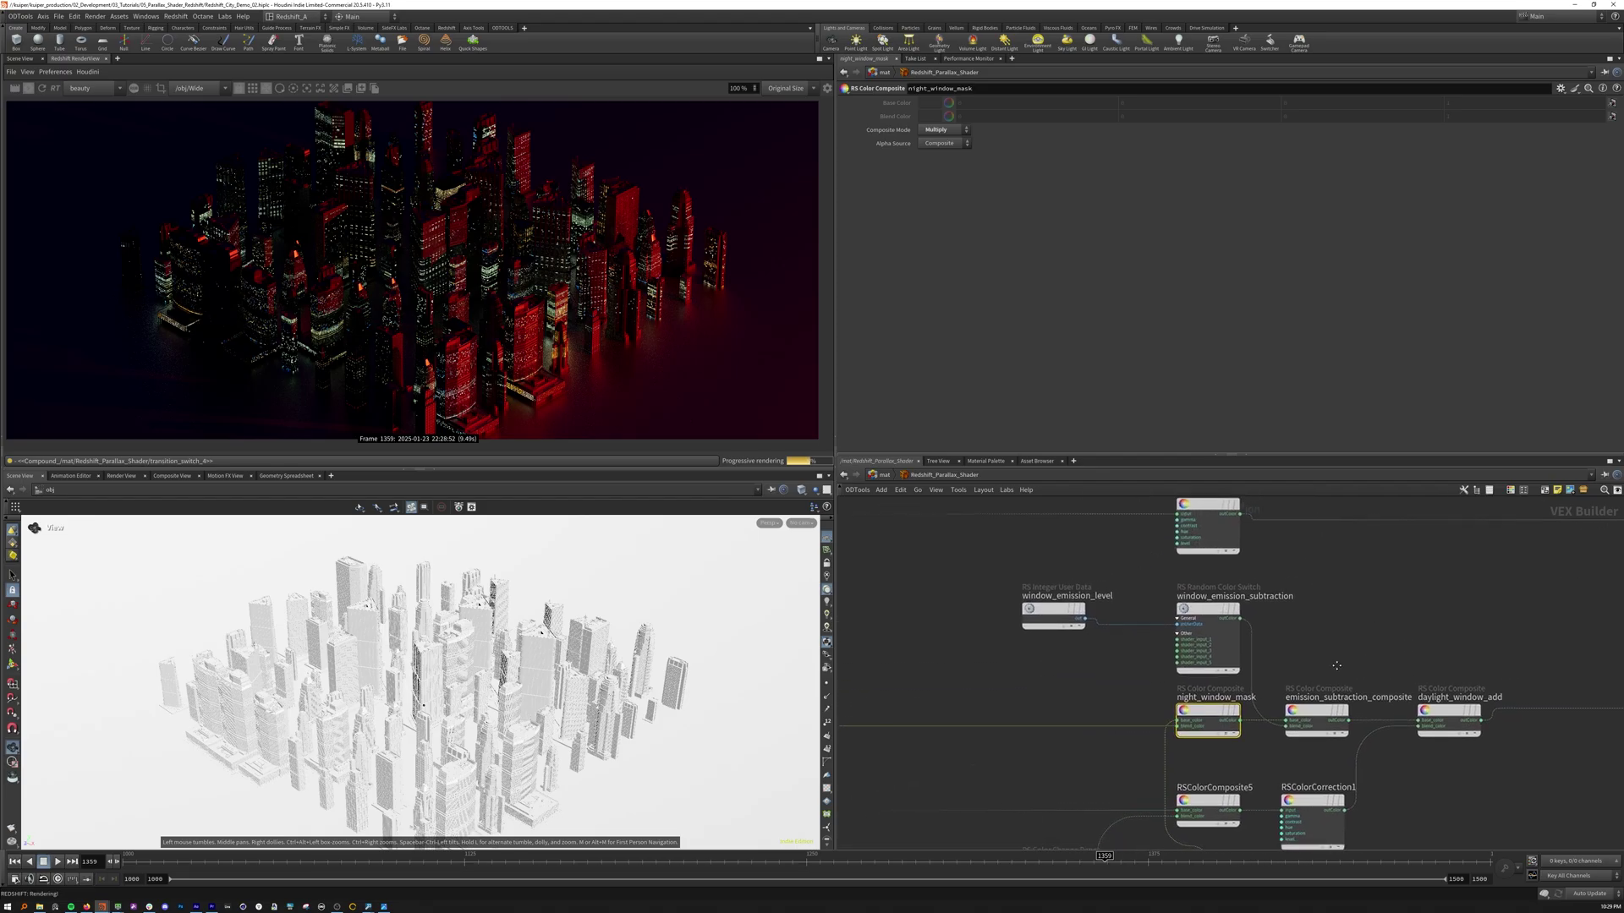
click(1210, 636)
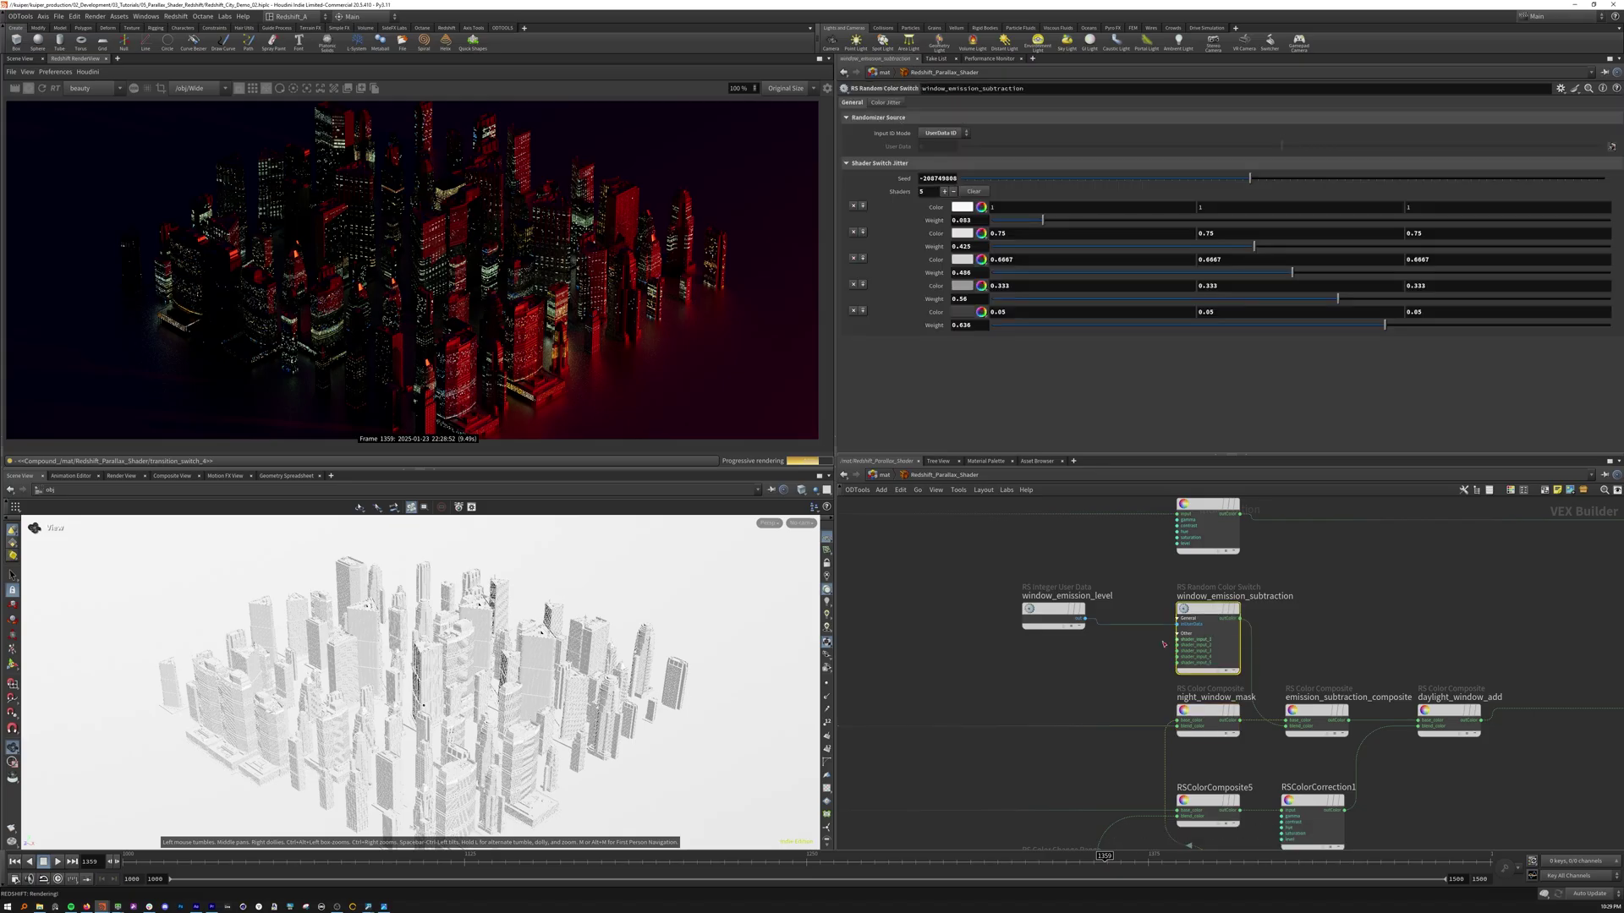
click(1053, 616)
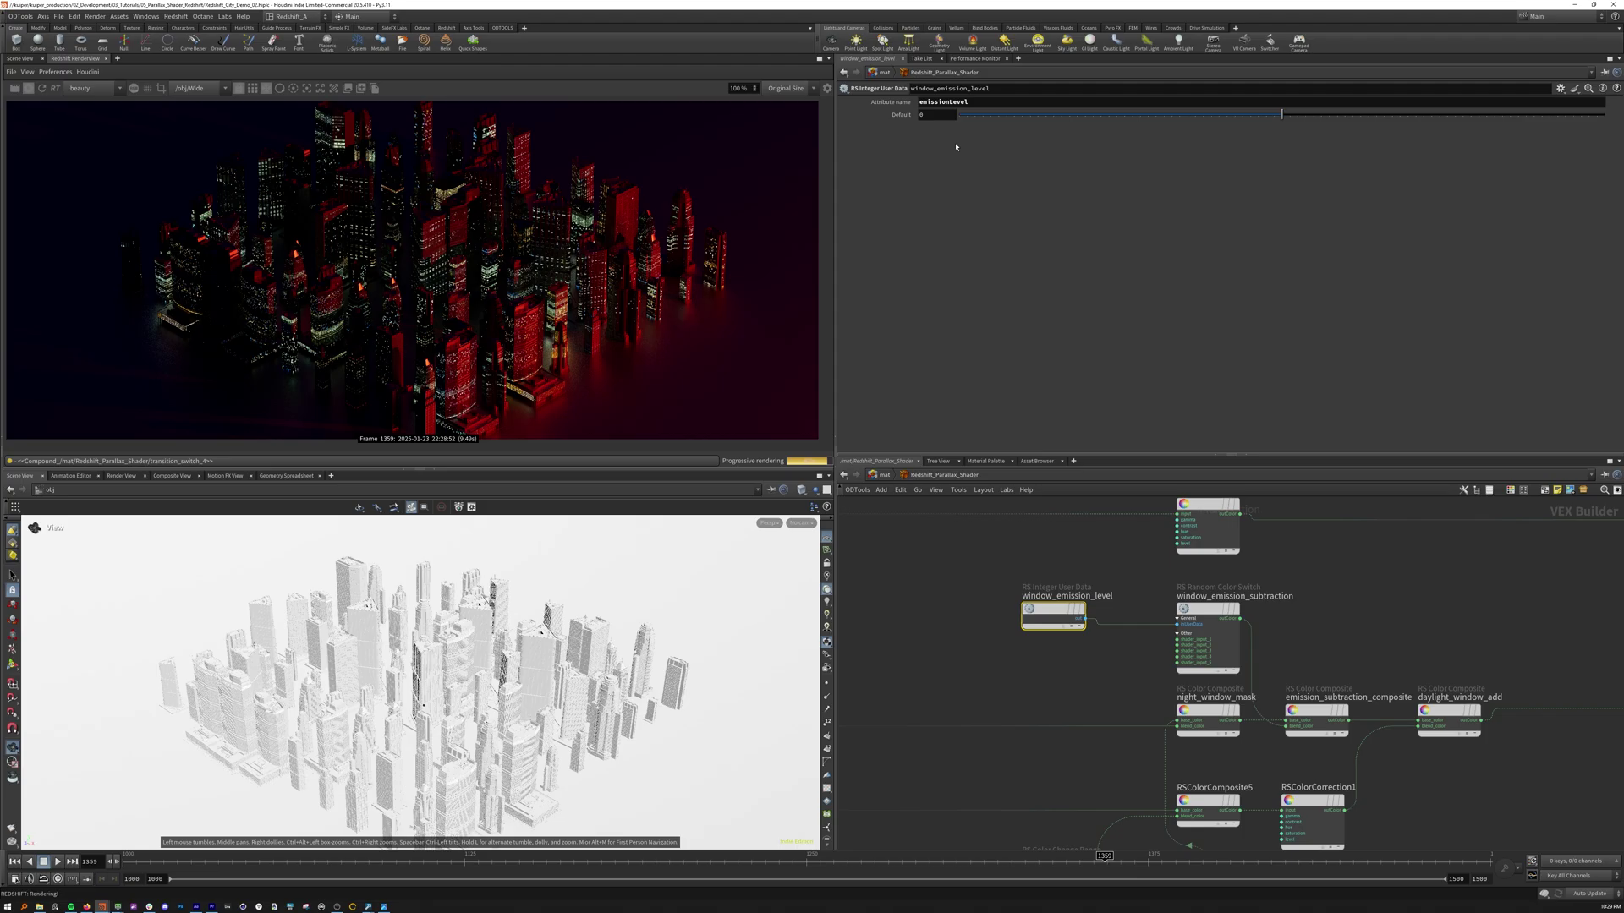
Review the window_emission_subtraction color weights and the coat and emission settings of StandardMaterial1
click(1208, 611)
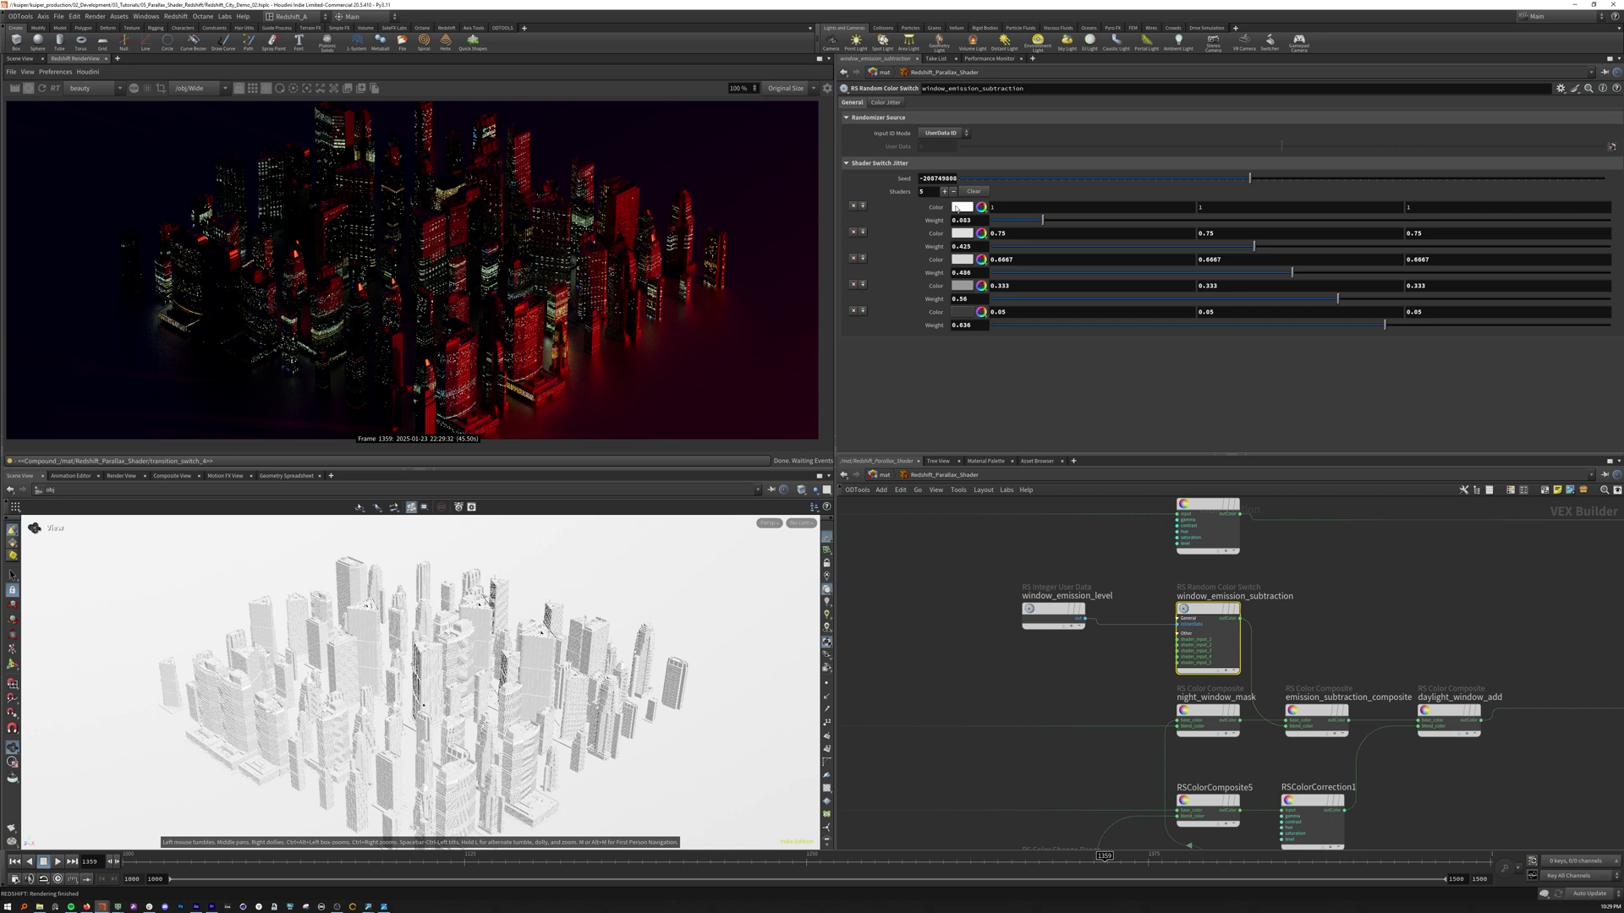
scroll(1160, 665, down, 3)
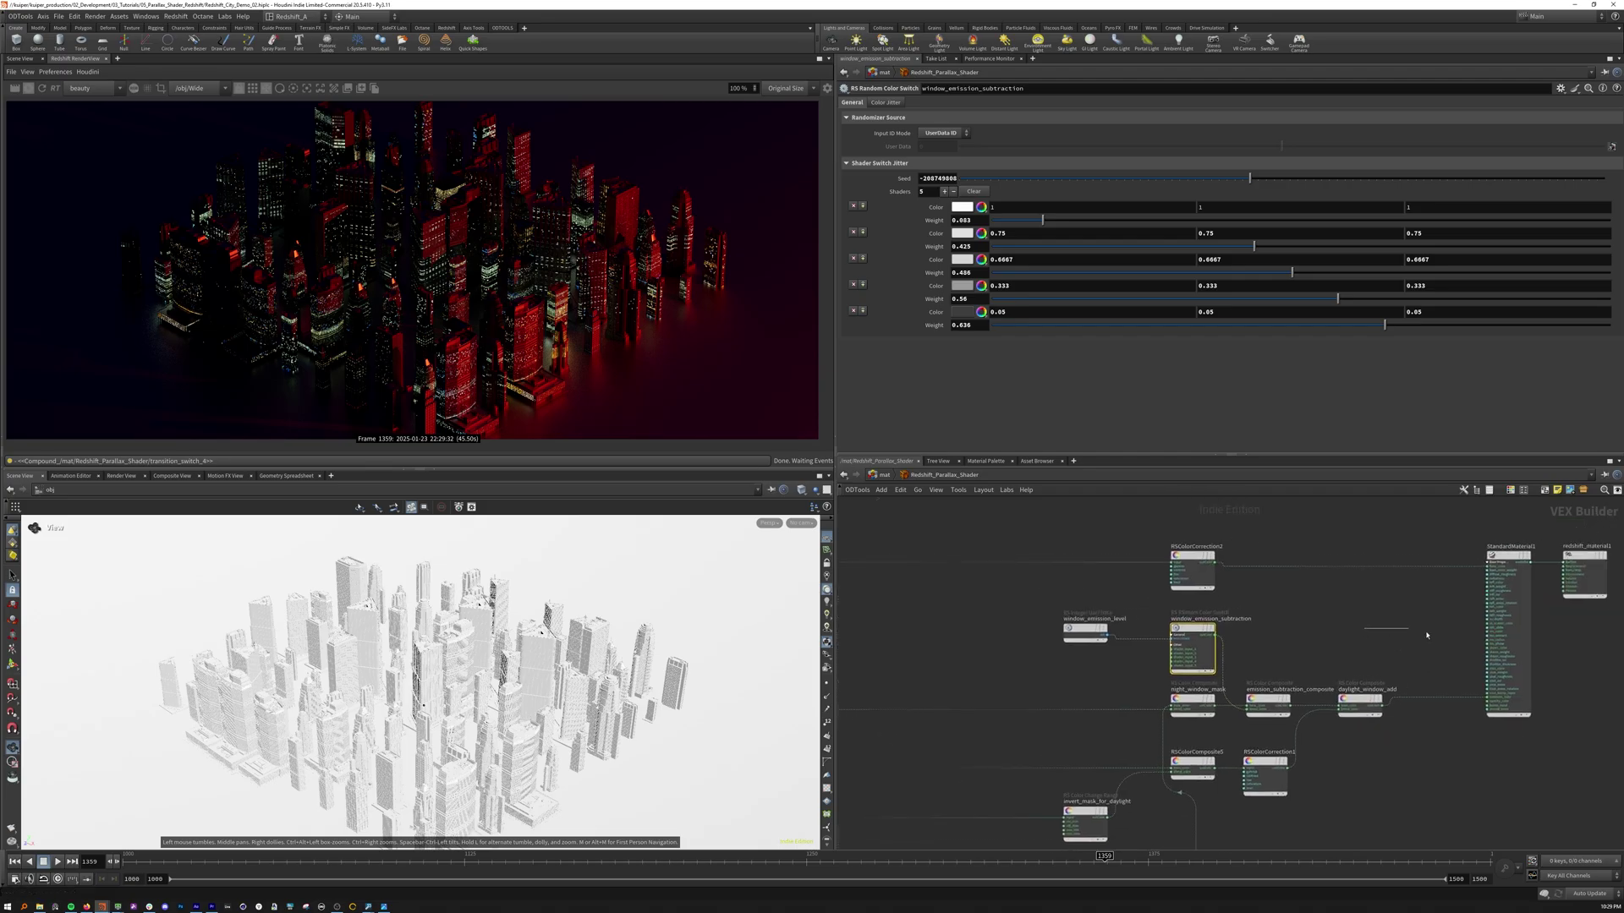
click(1528, 653)
scroll(883, 418, down, 3)
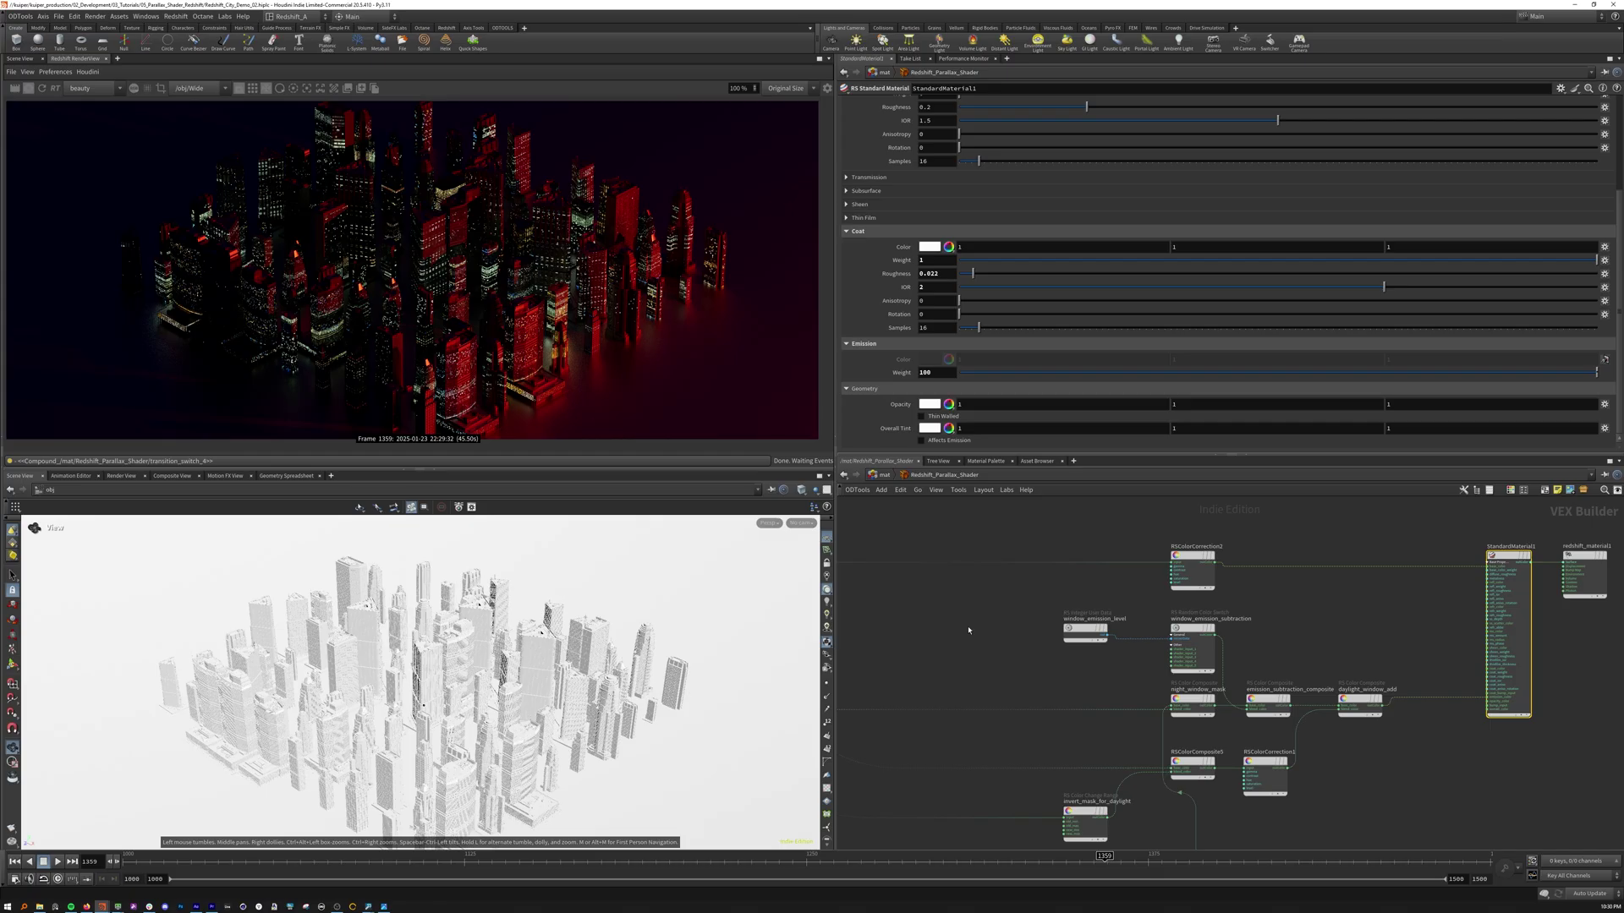
Try several different seed values on the window_emission_subtraction switch to compare the window brightness patterns in the render
click(1192, 650)
click(1161, 178)
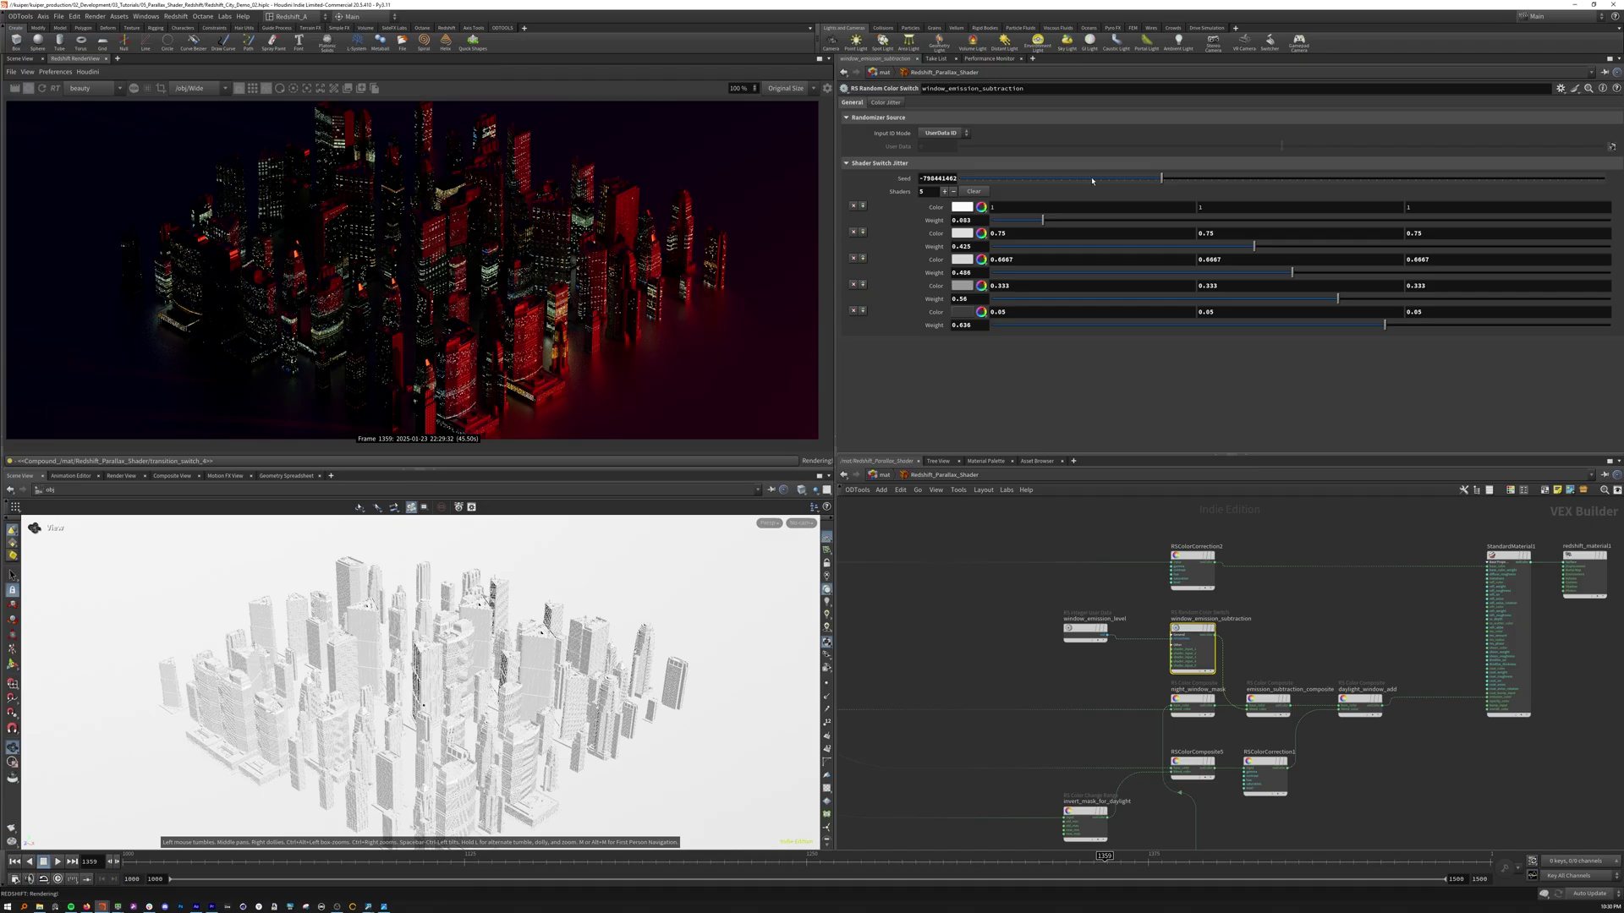
click(1091, 179)
click(1145, 179)
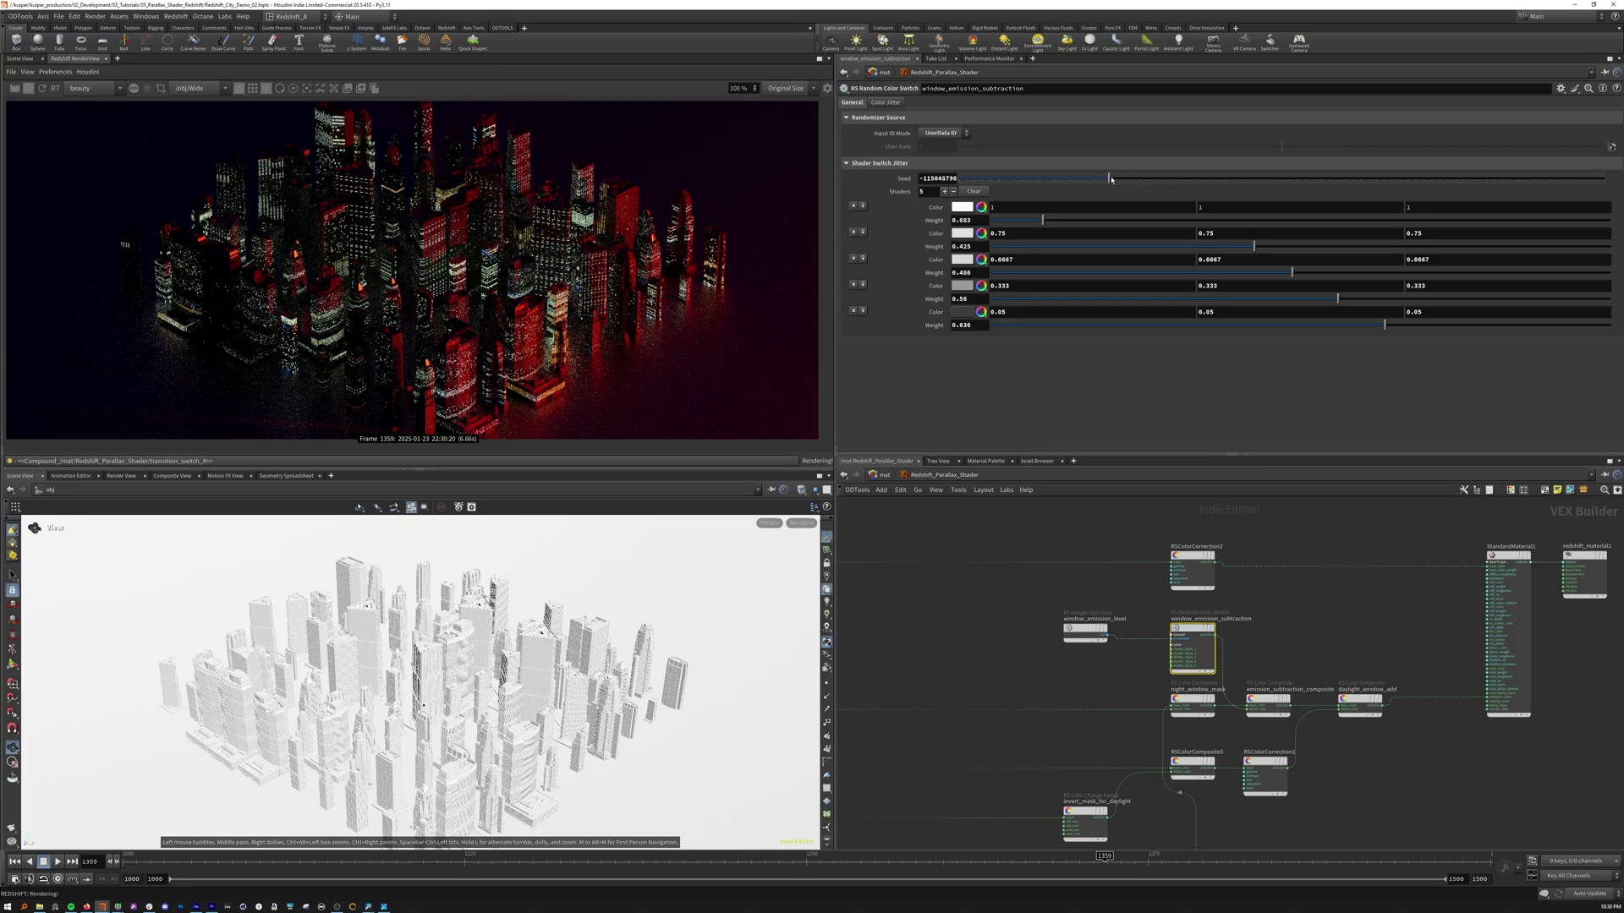
click(1172, 176)
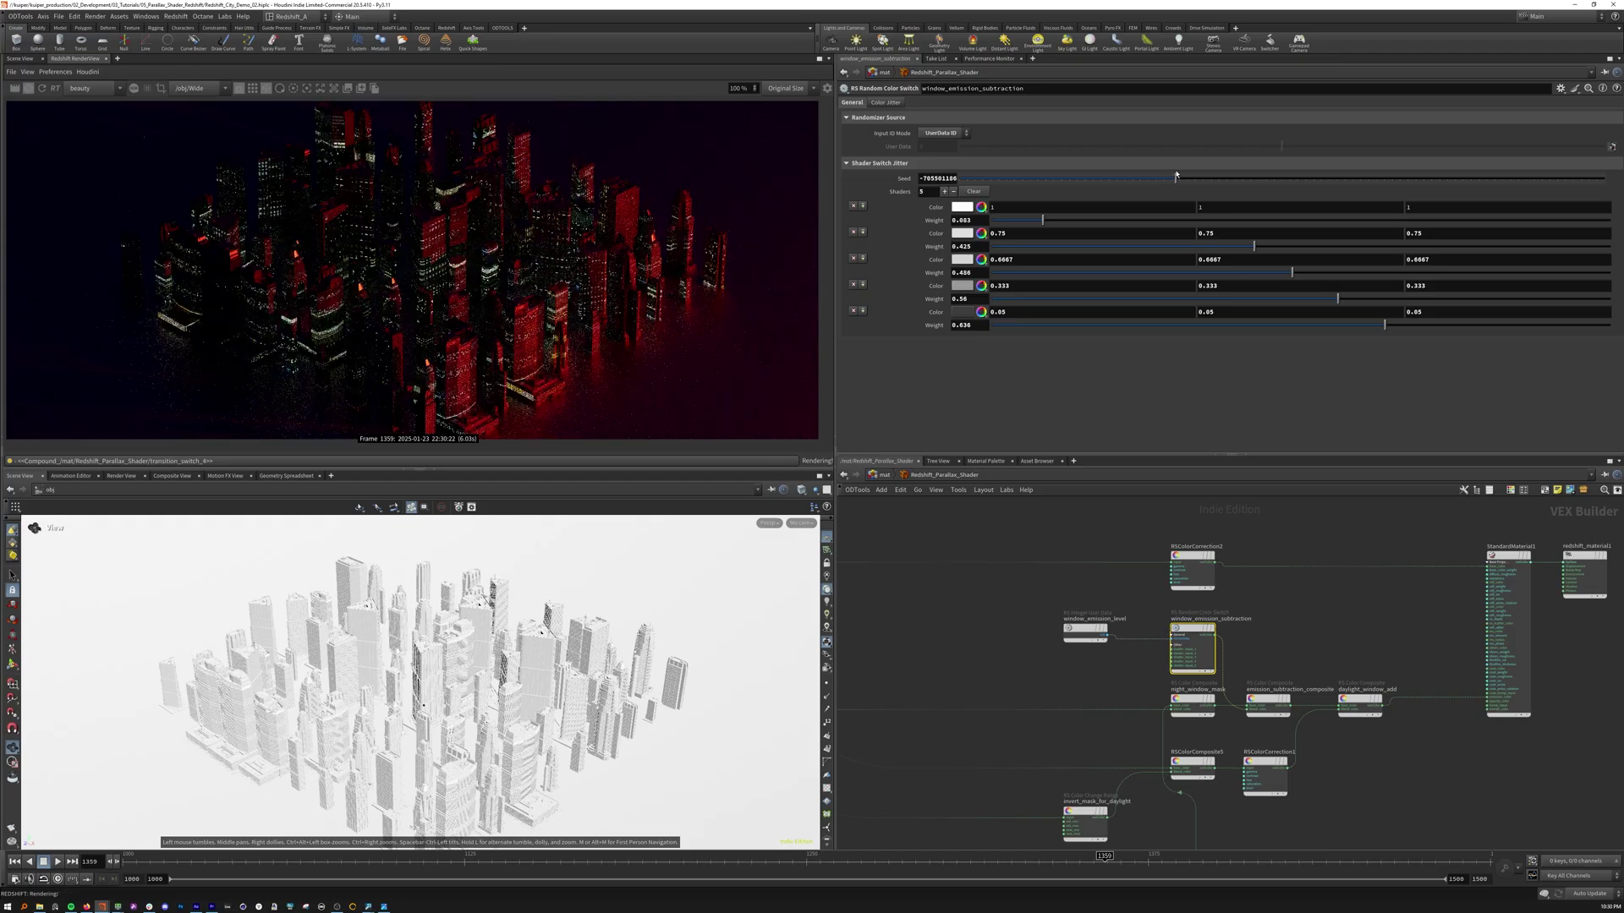
click(1156, 177)
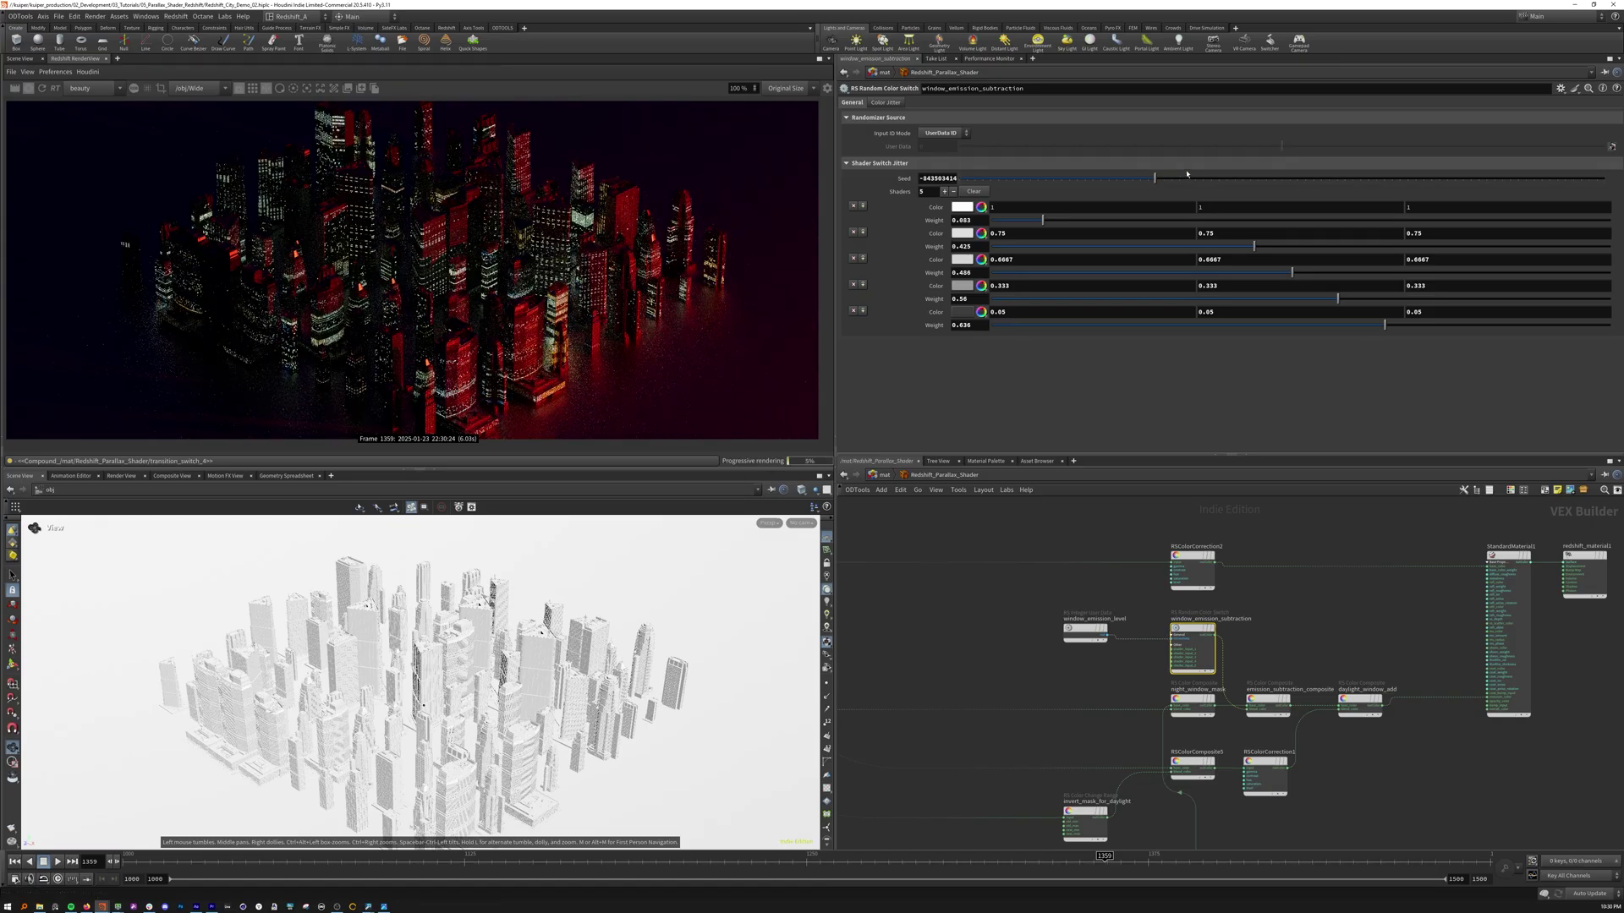
click(1212, 177)
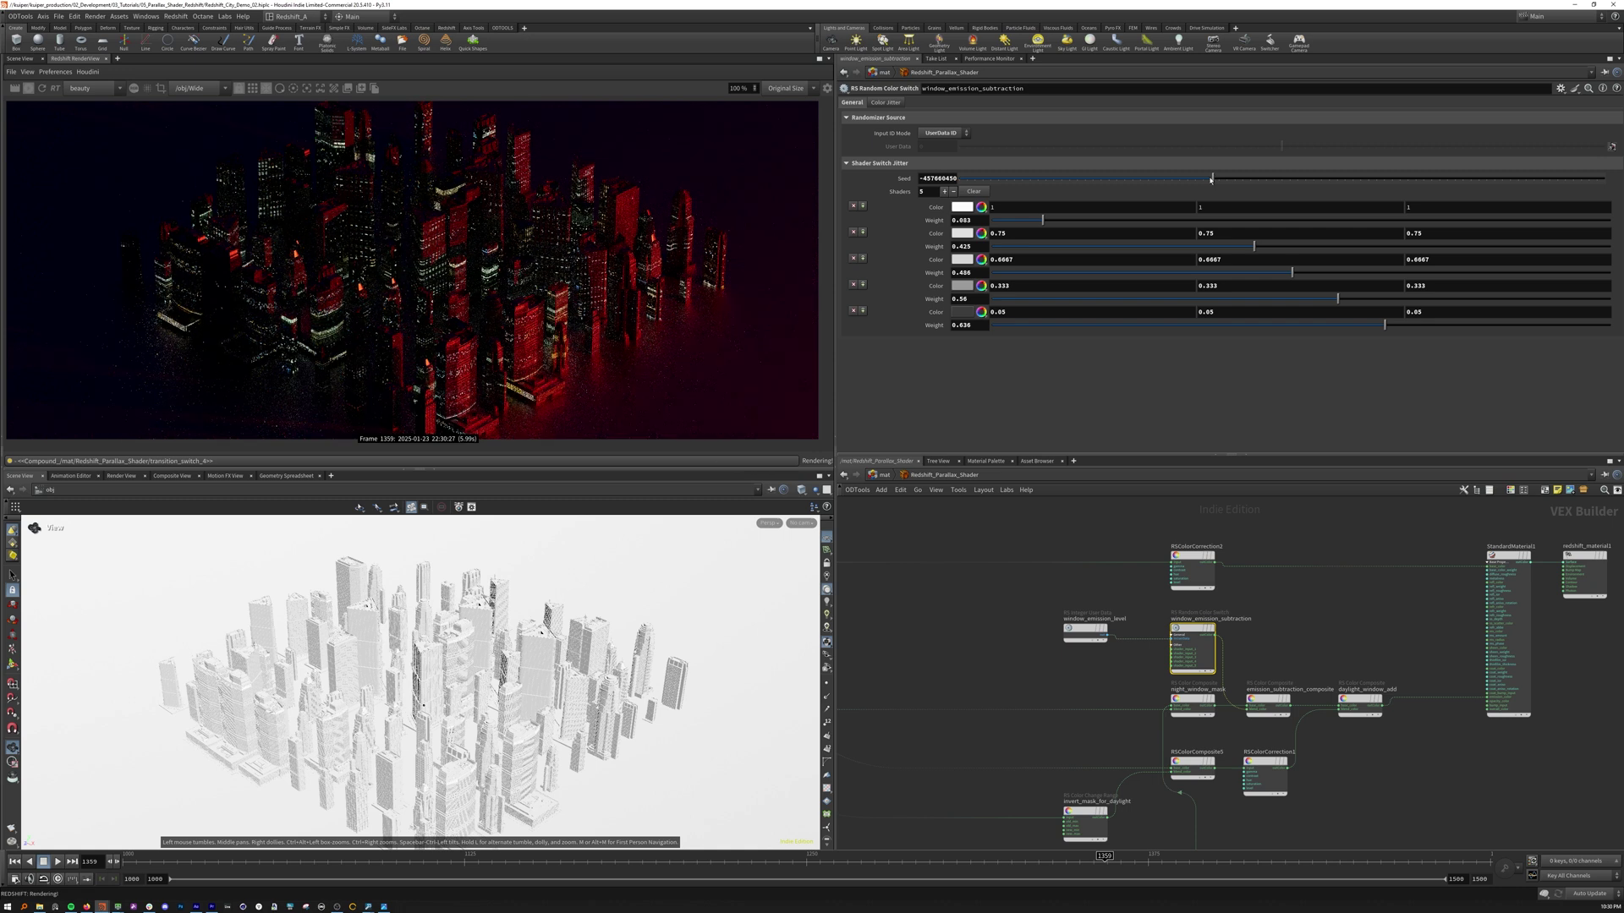
Test window_emission_subtraction with the darkest color's weight near its maximum, then near zero with the four brighter colors' weights raised
click(1570, 325)
click(1597, 325)
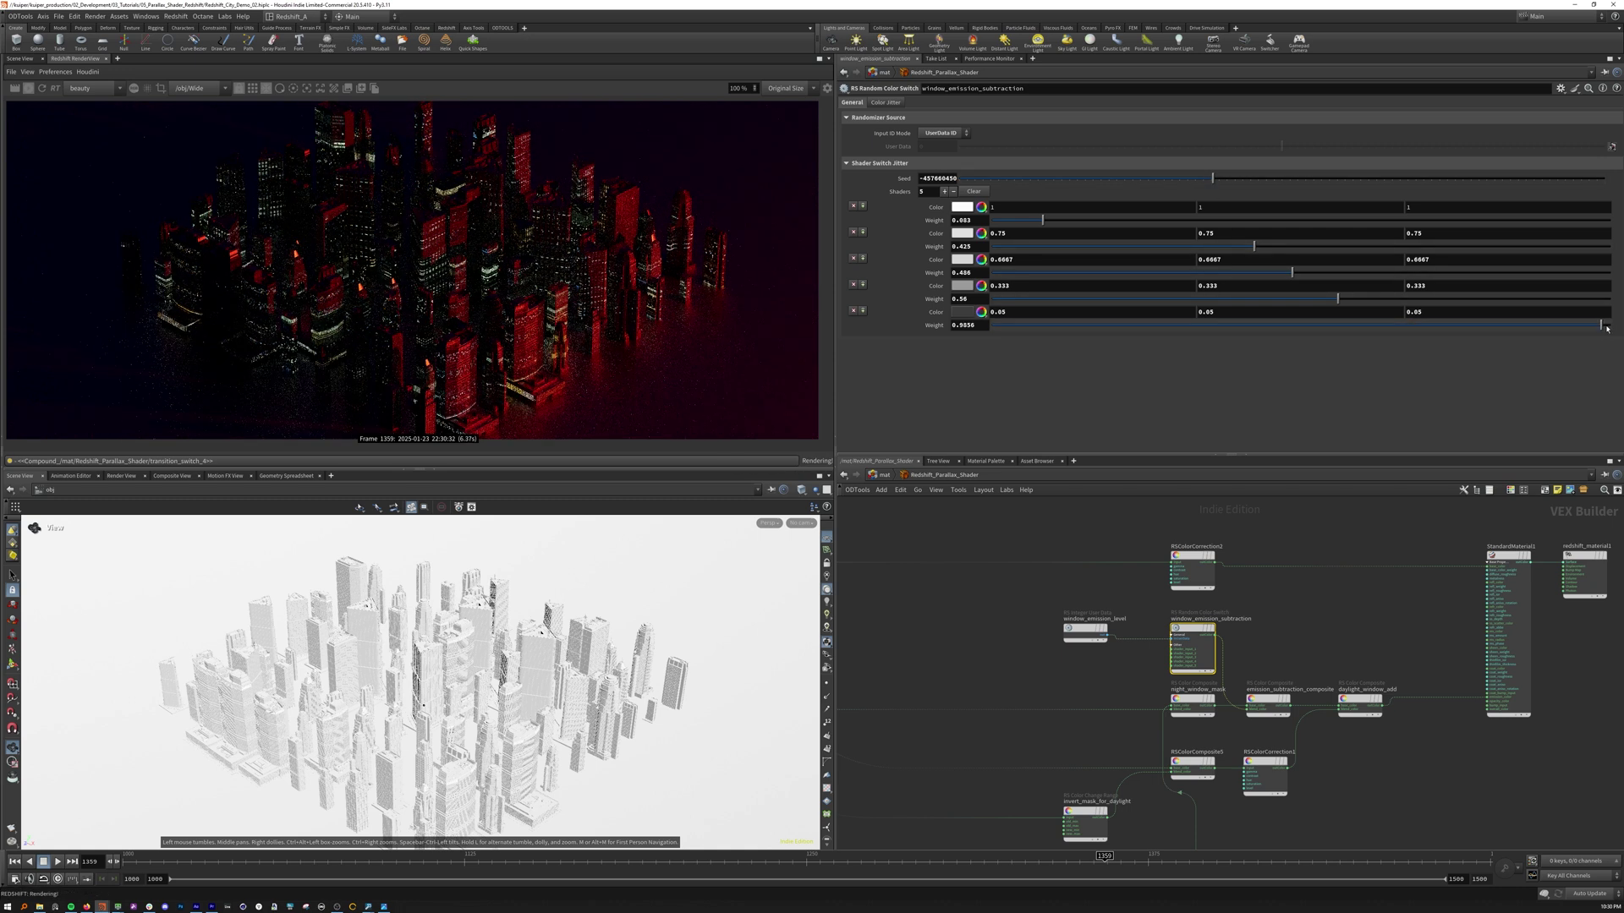
drag(1546, 325, 1043, 324)
drag(1105, 222, 1518, 246)
drag(1400, 274, 1520, 301)
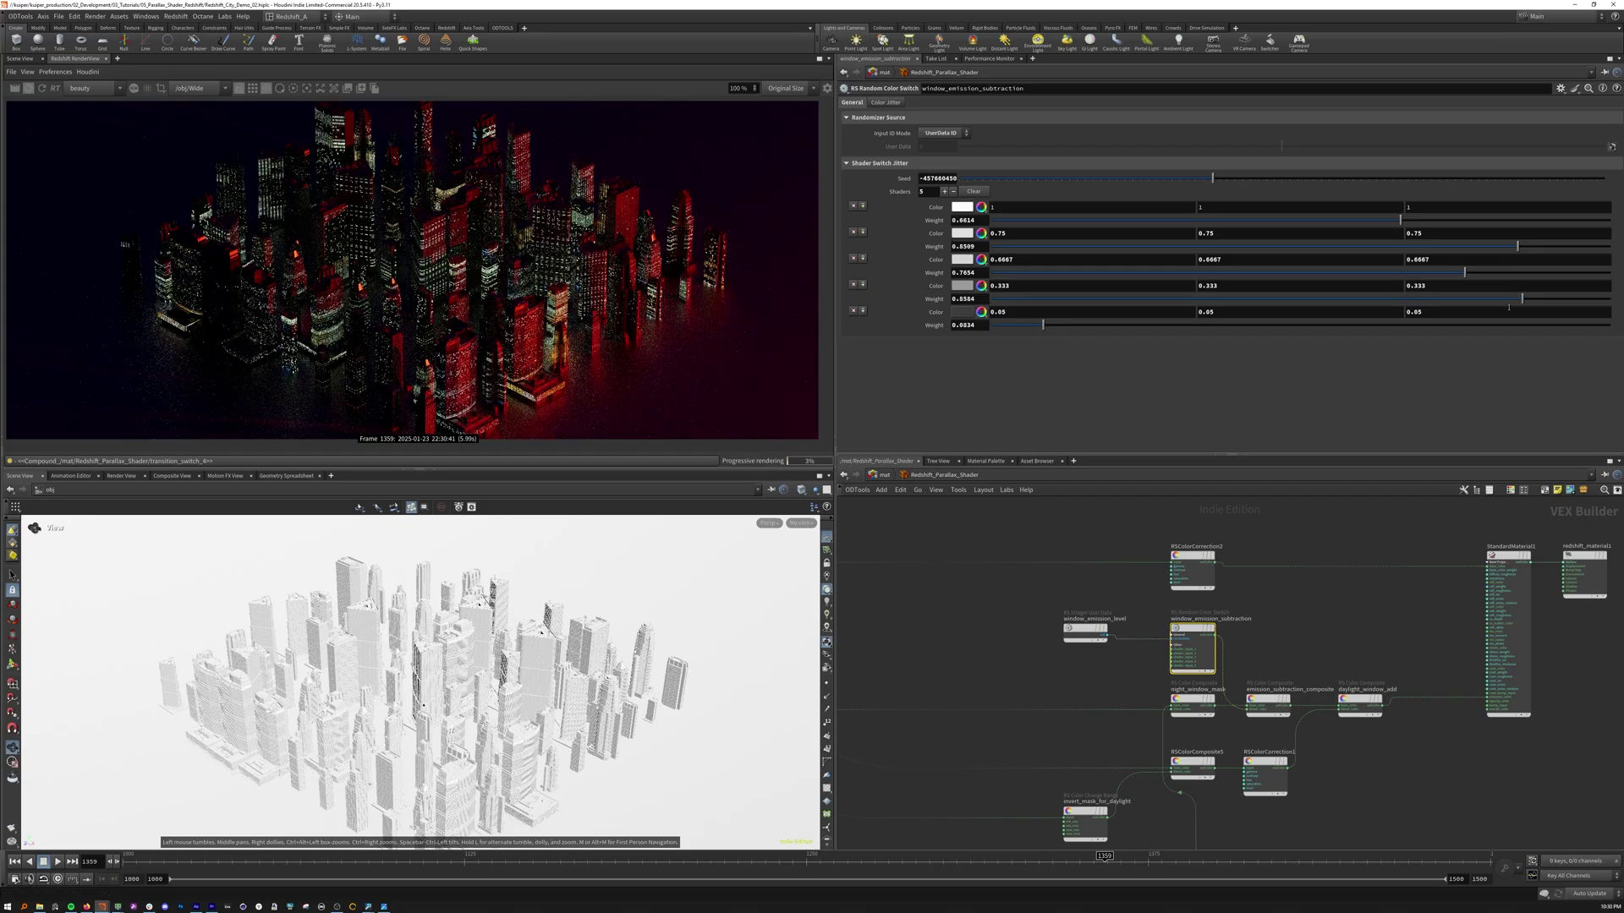
drag(1043, 324, 999, 325)
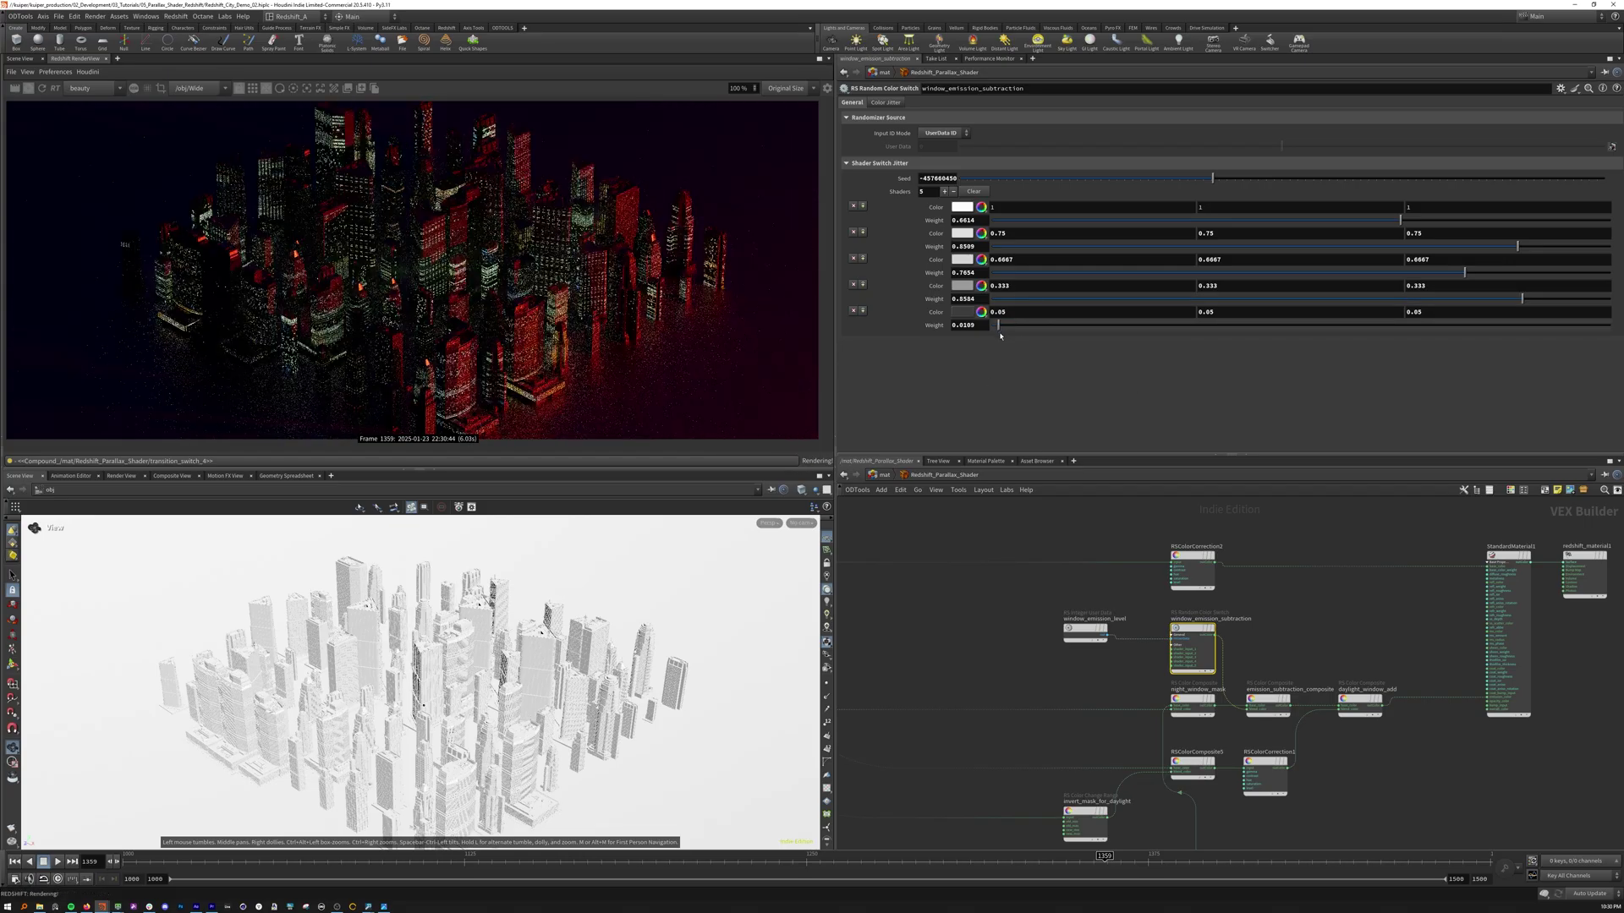
Choose a new seed for window_emission_subtraction and set its five color weights to about 0.23, 0.47, 0.52, 0.49 and 0.86
click(1036, 178)
click(1108, 178)
click(1527, 324)
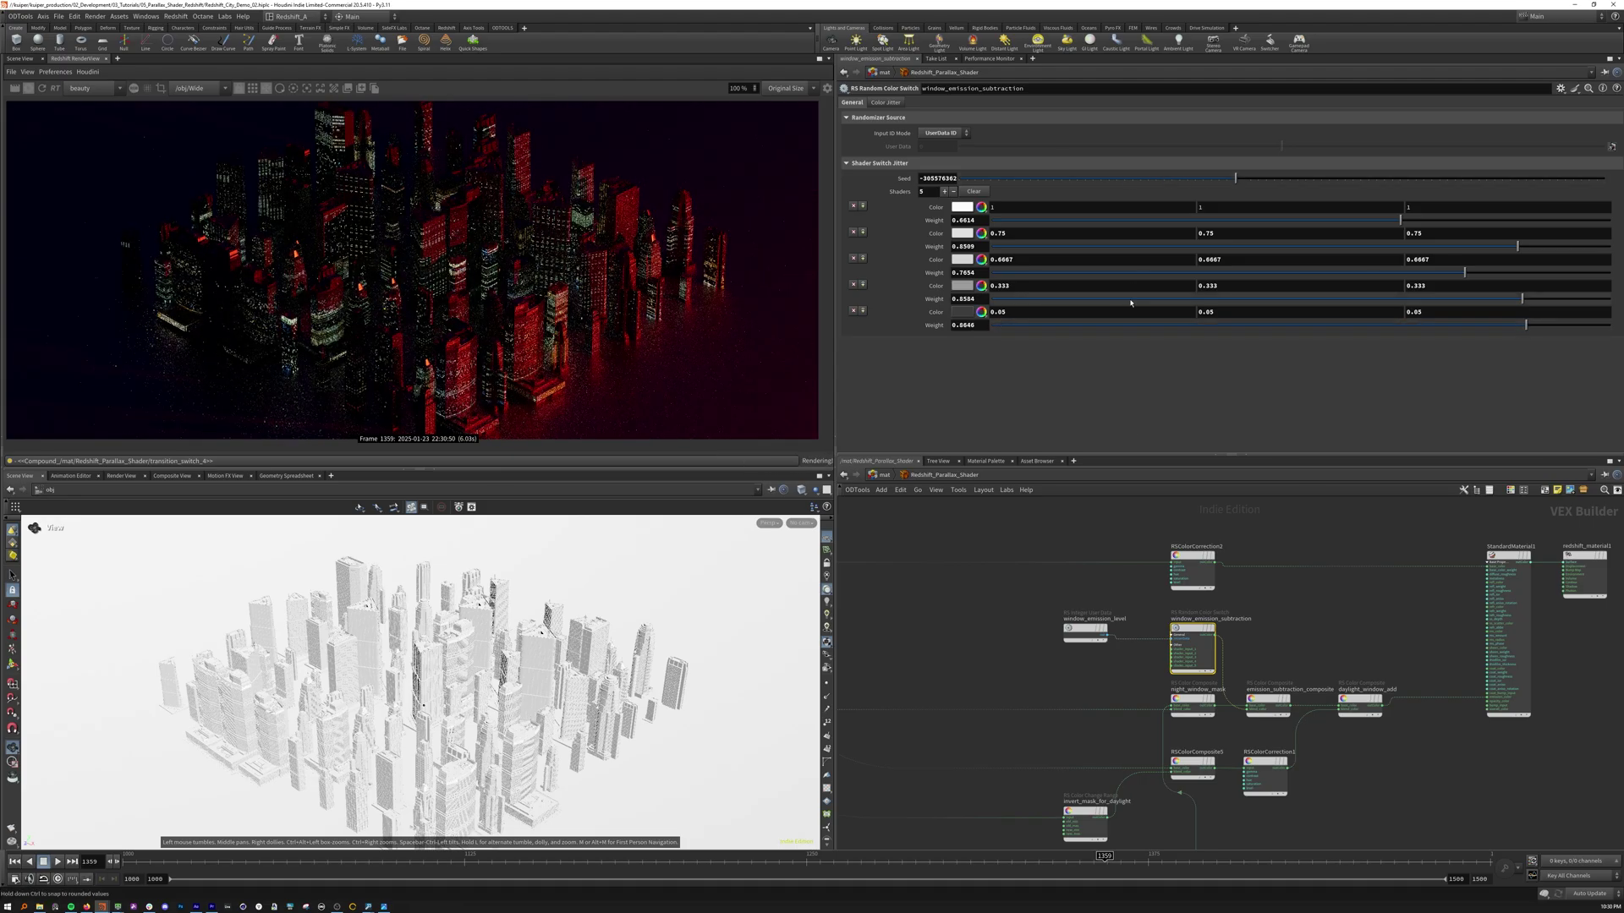
click(1132, 219)
click(1280, 247)
click(1314, 272)
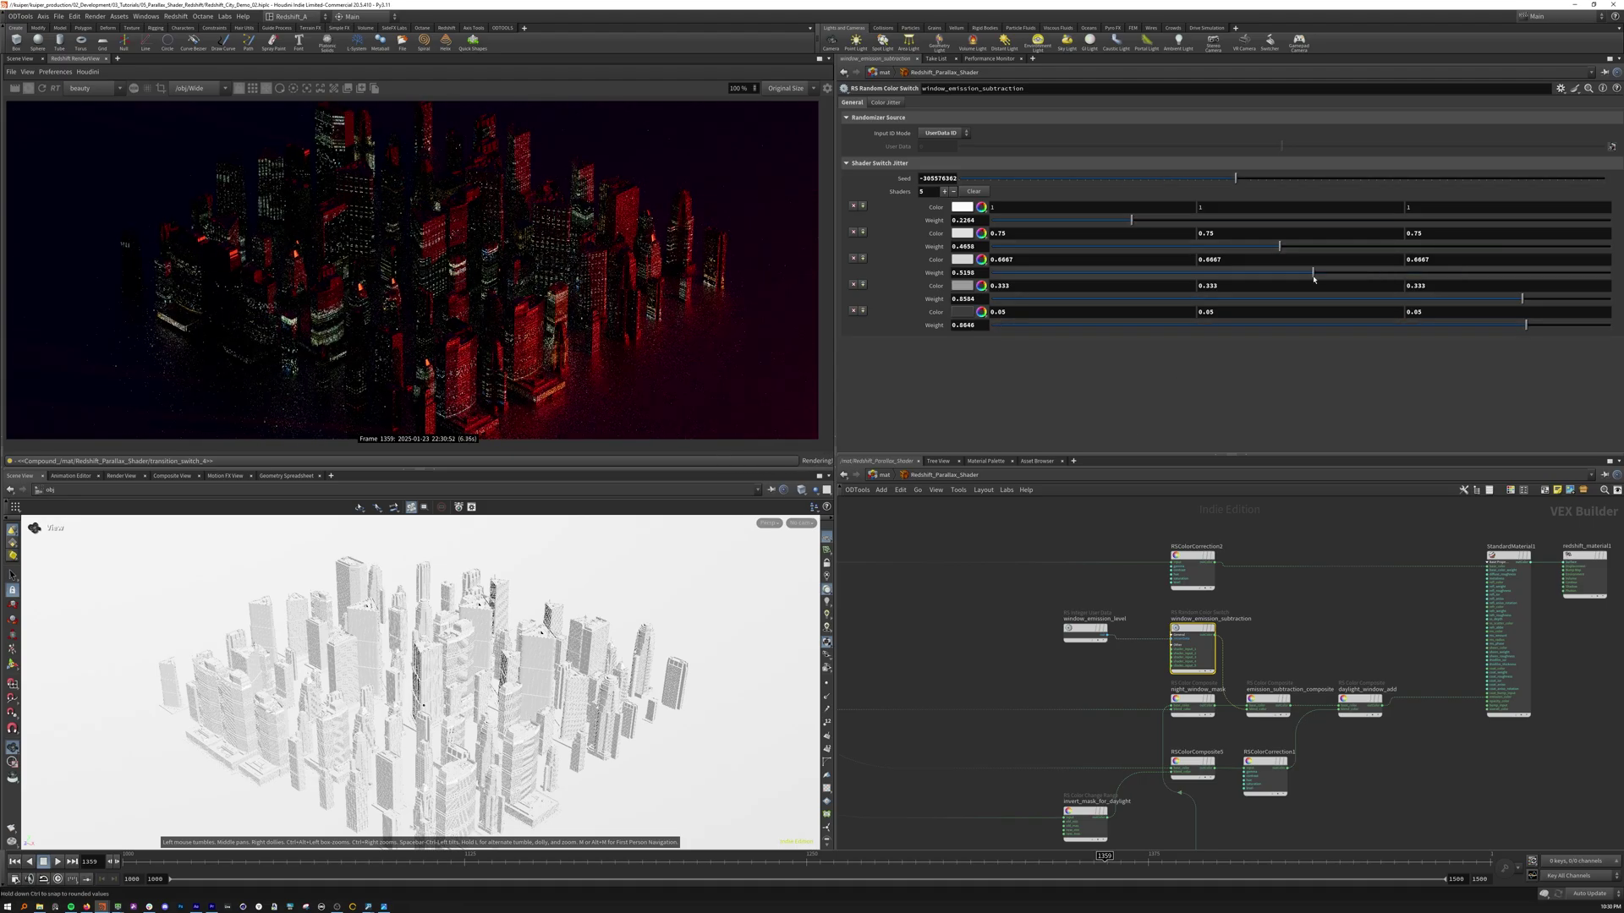
click(1296, 299)
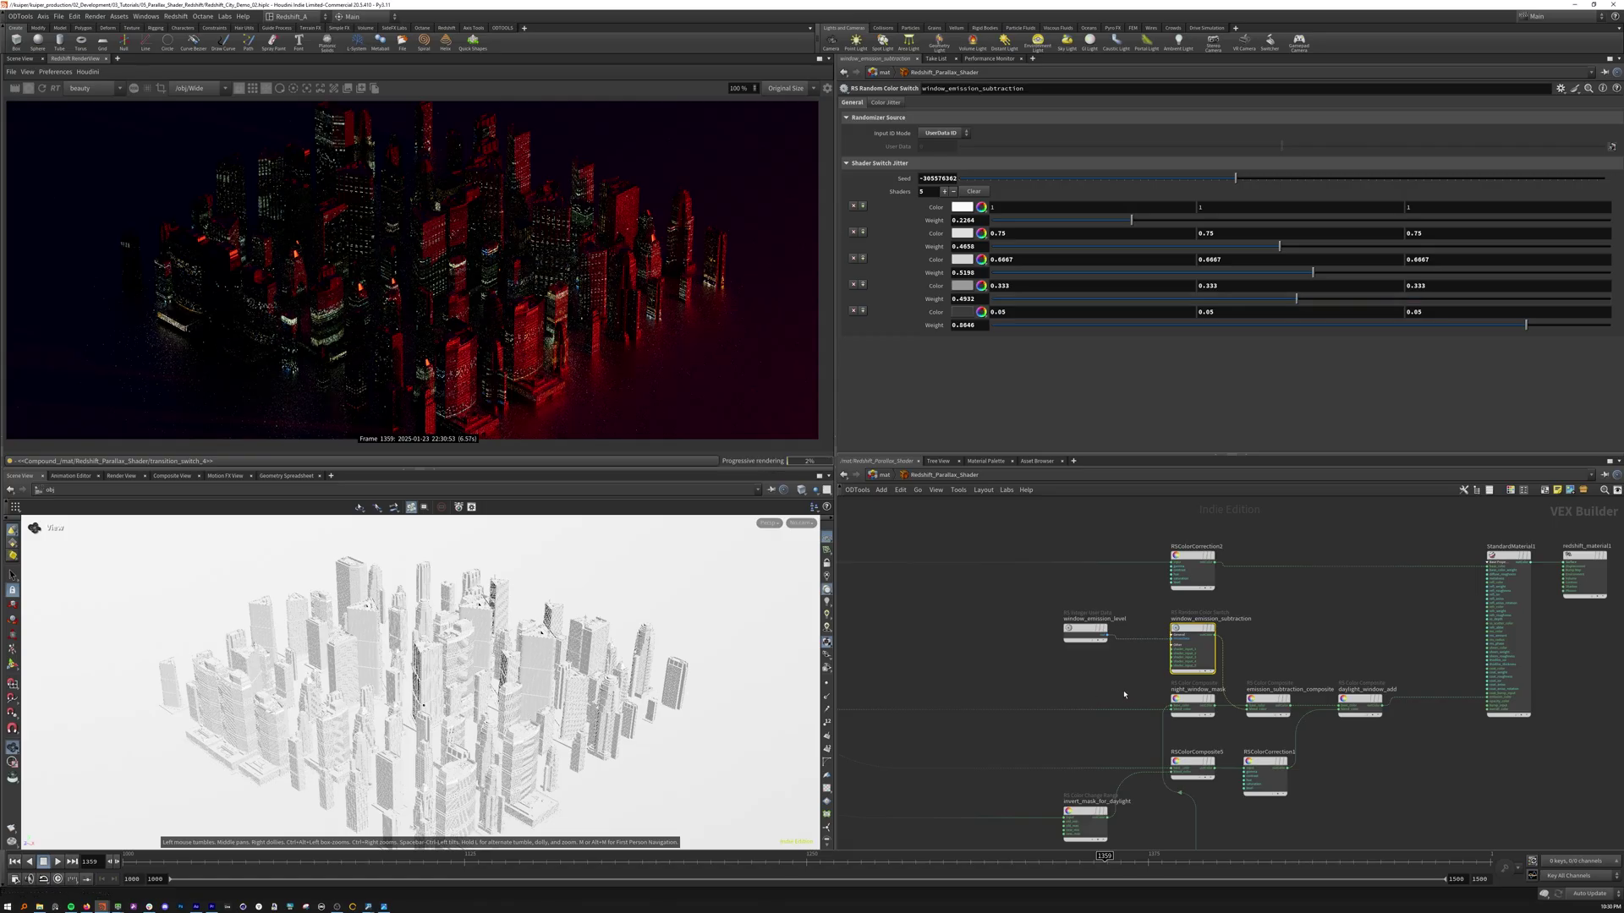
Inspect the composite modes of emission_subtraction_composite and daylight_window_add, and the level scale of RSColorCorrection1
scroll(1324, 732, up, 4)
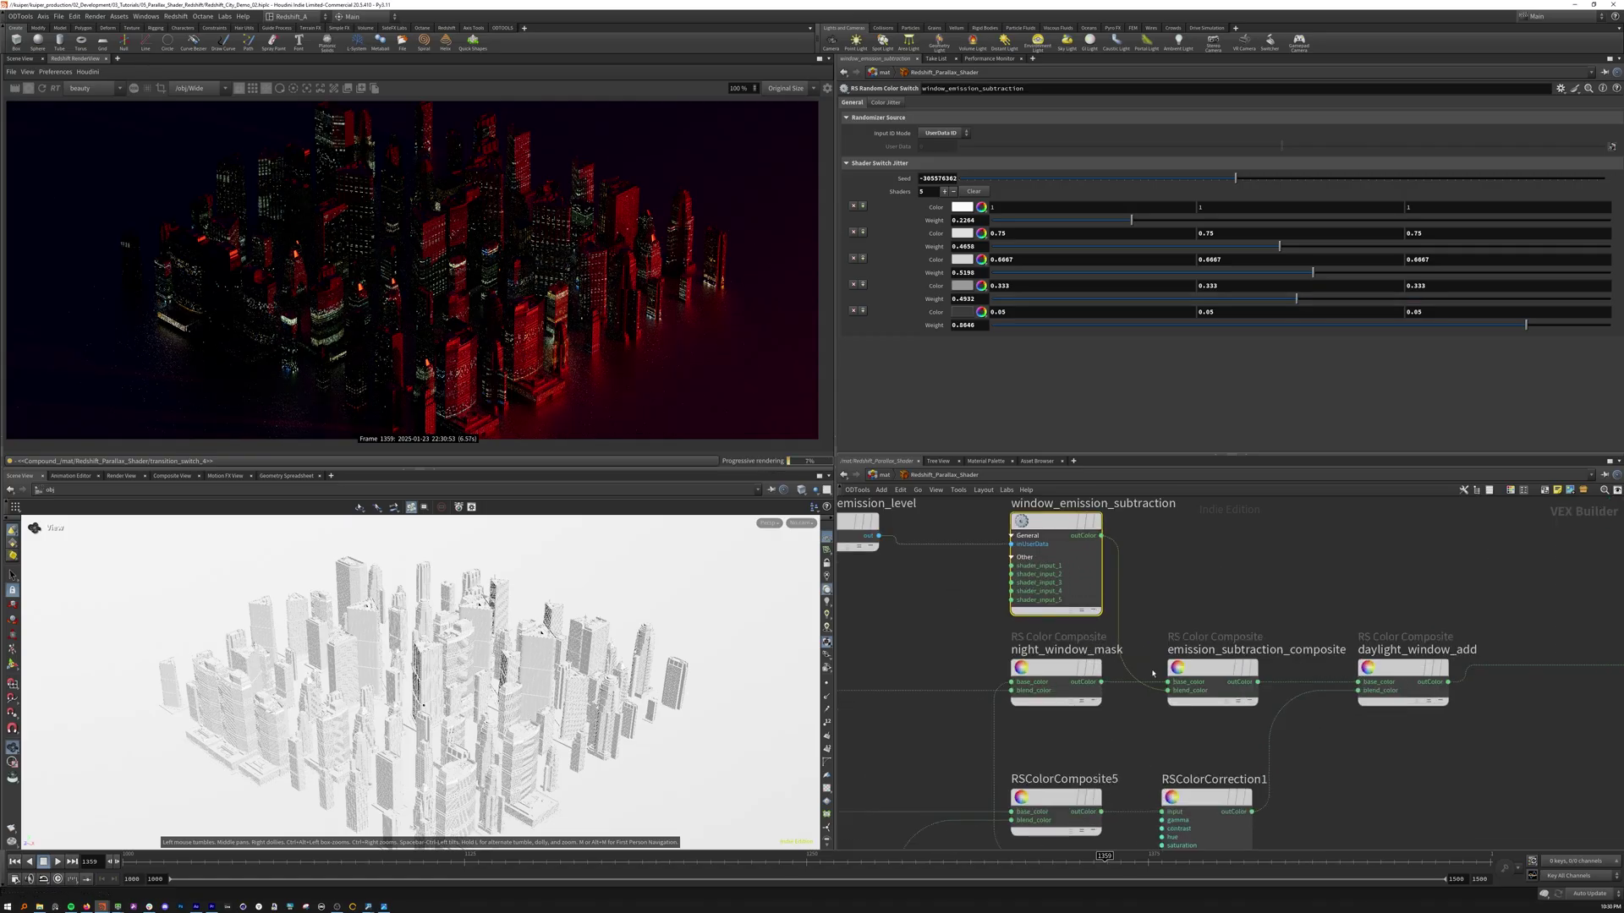
click(1201, 695)
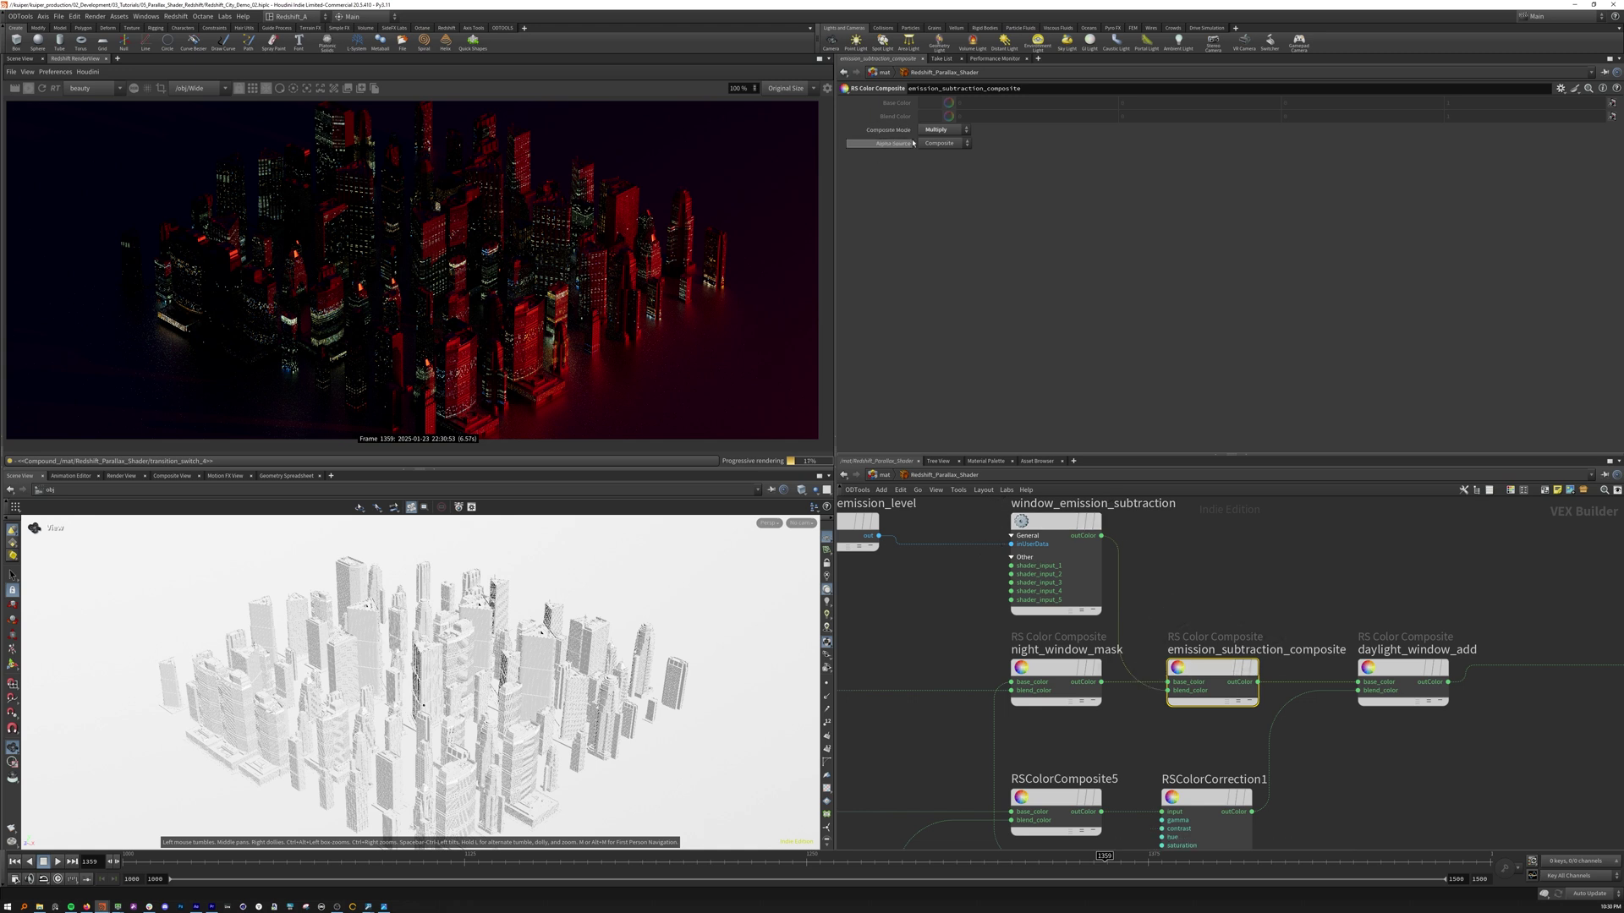
click(1388, 662)
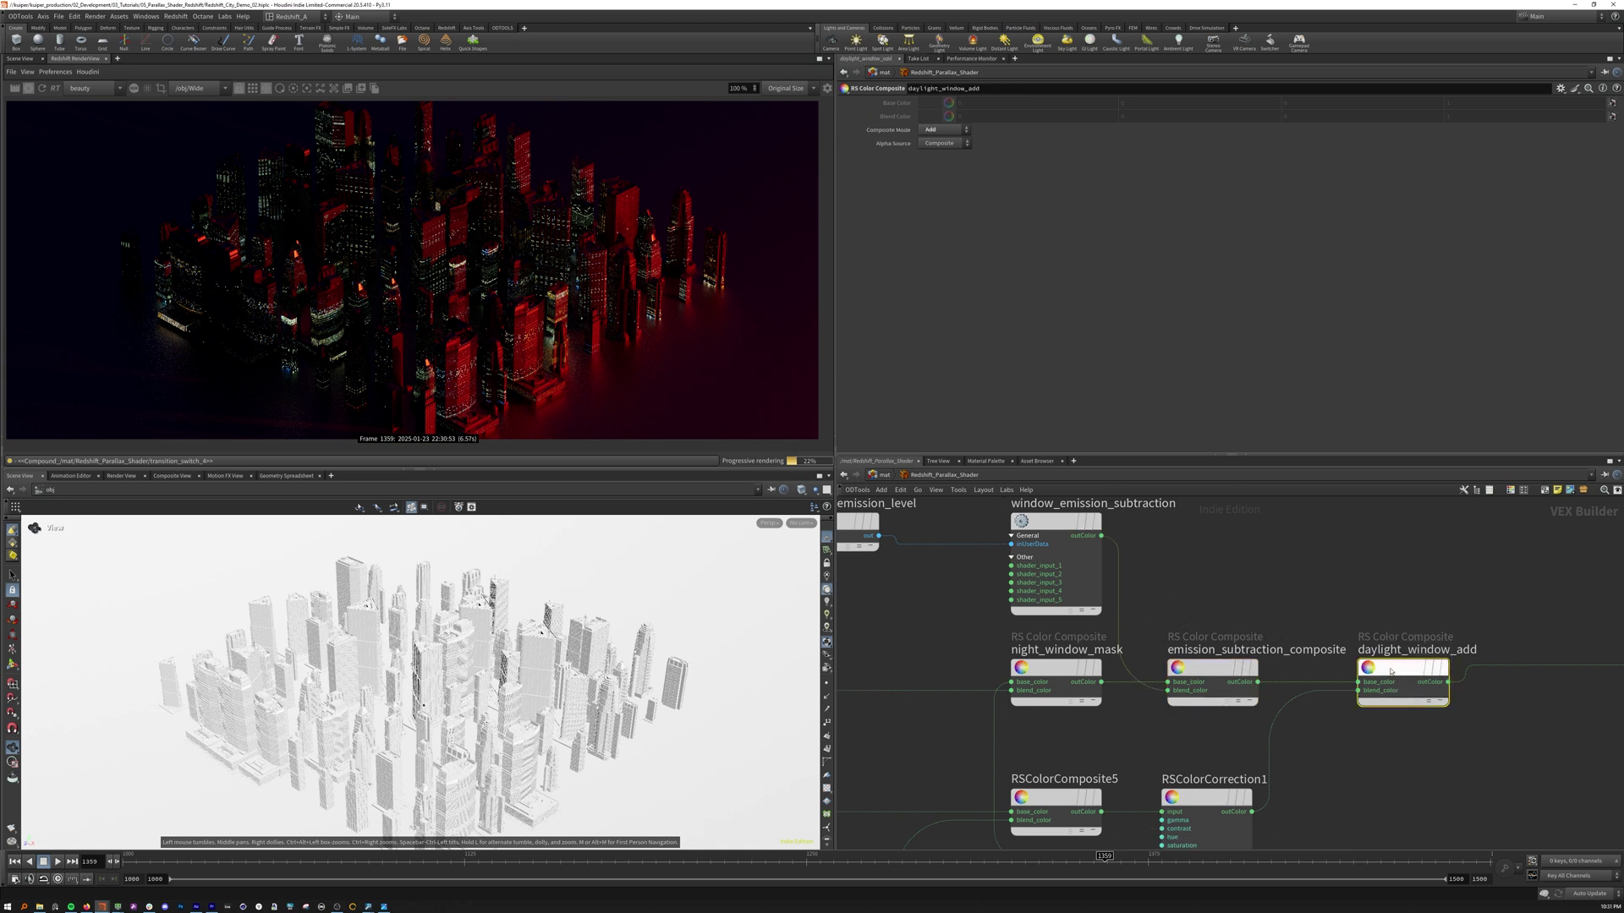
scroll(1372, 781, down, 5)
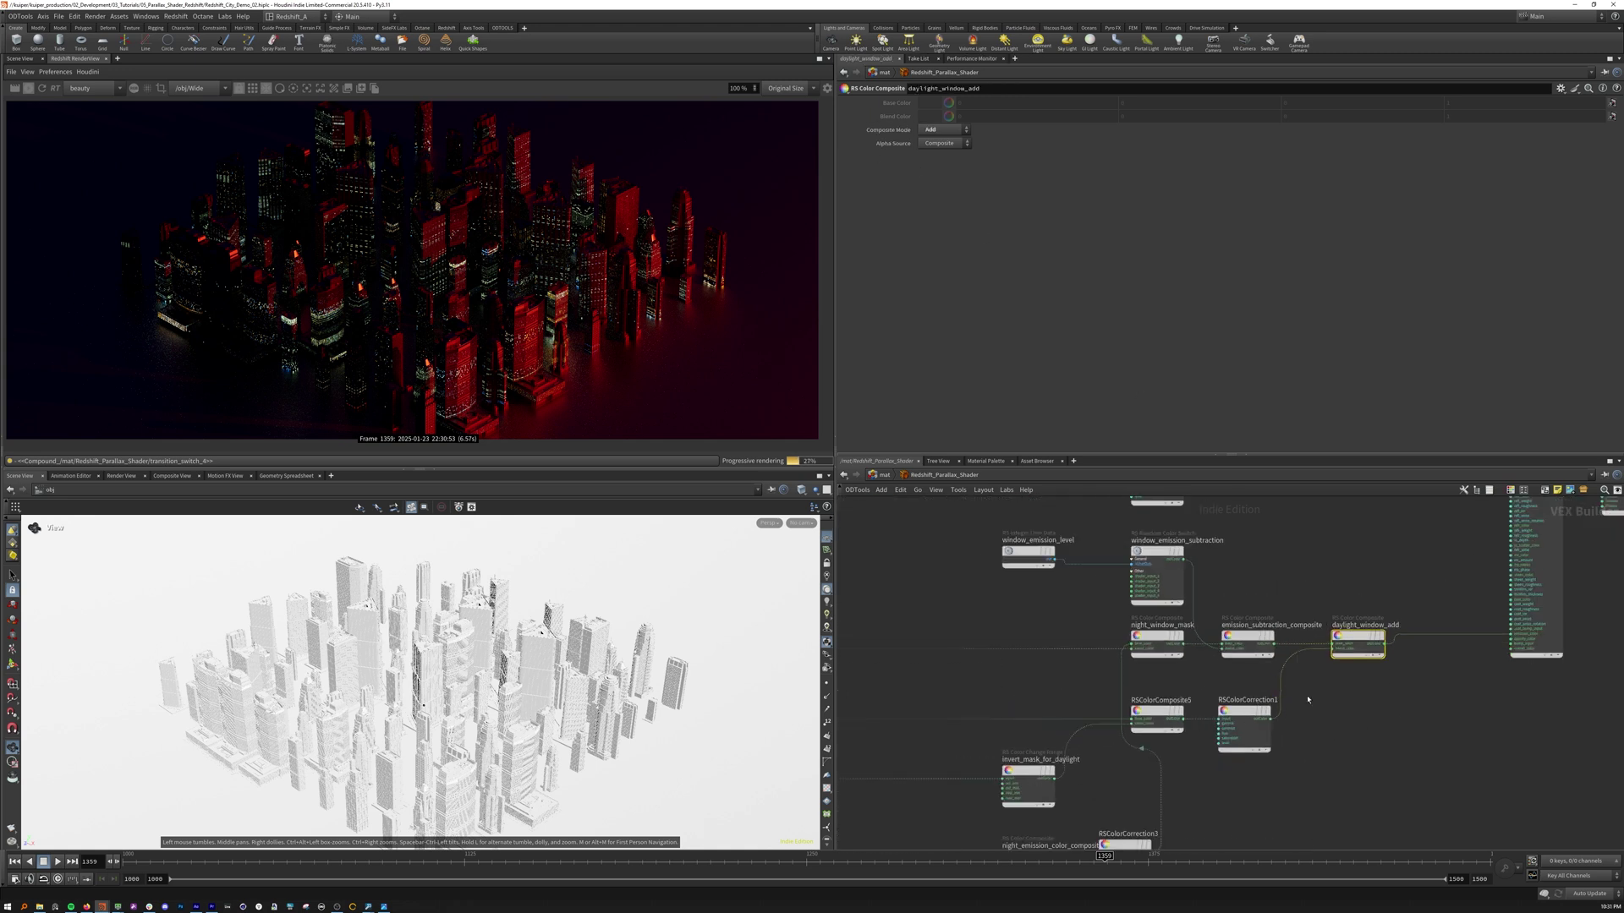
click(1245, 729)
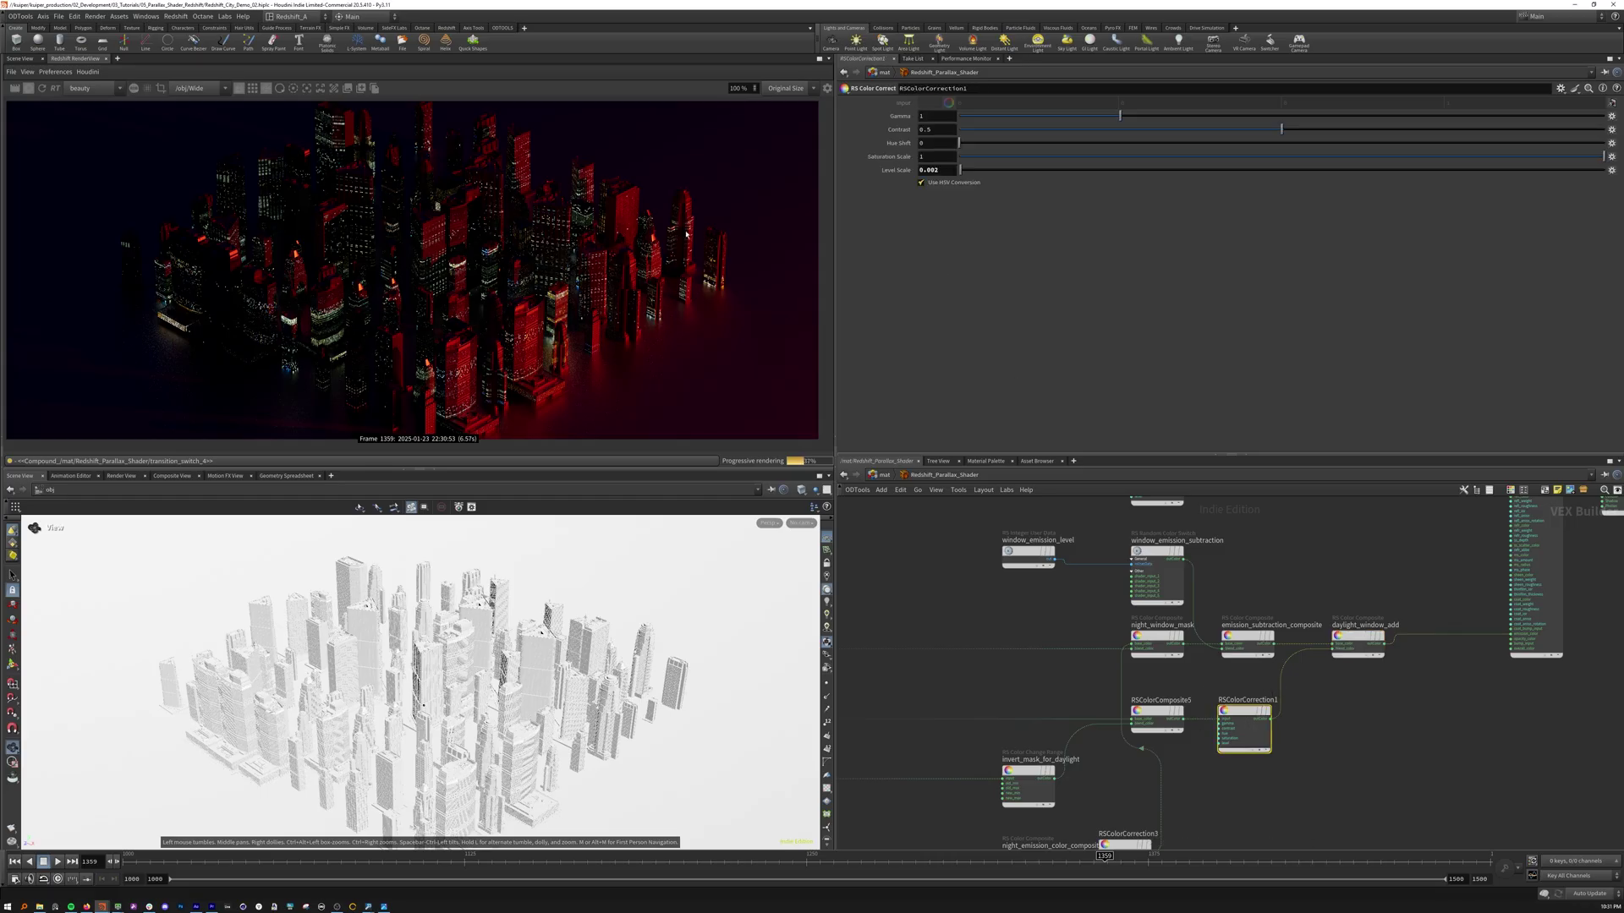
Render through the Tight camera and review StandardMaterial1's coat, emission and reflection settings, collapsing the Reflection section
click(196, 88)
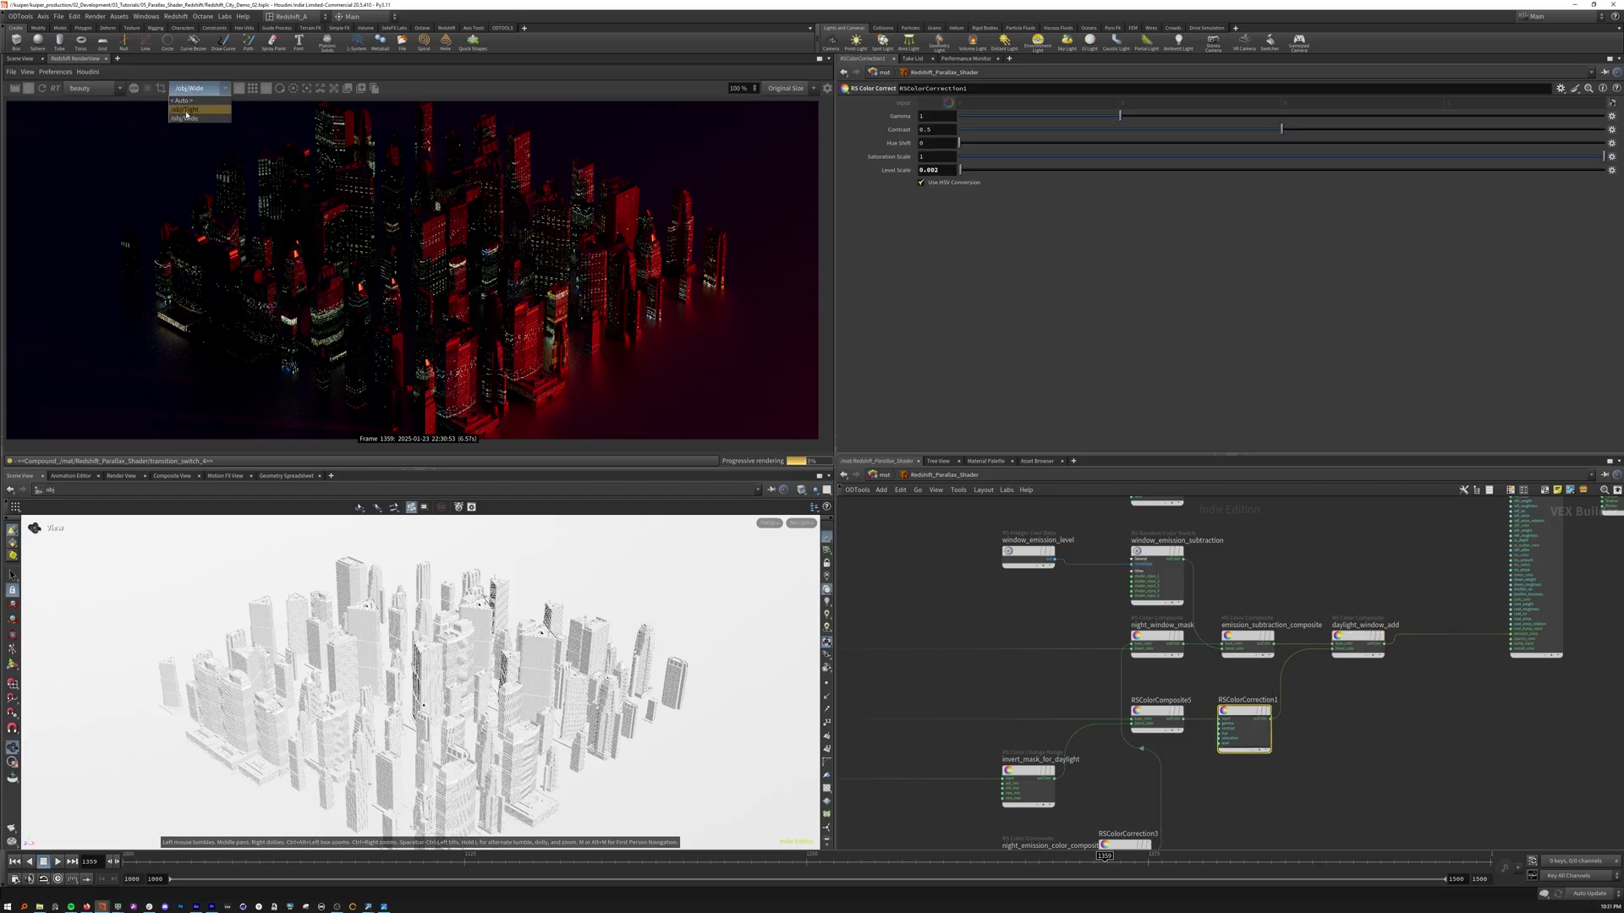
click(186, 110)
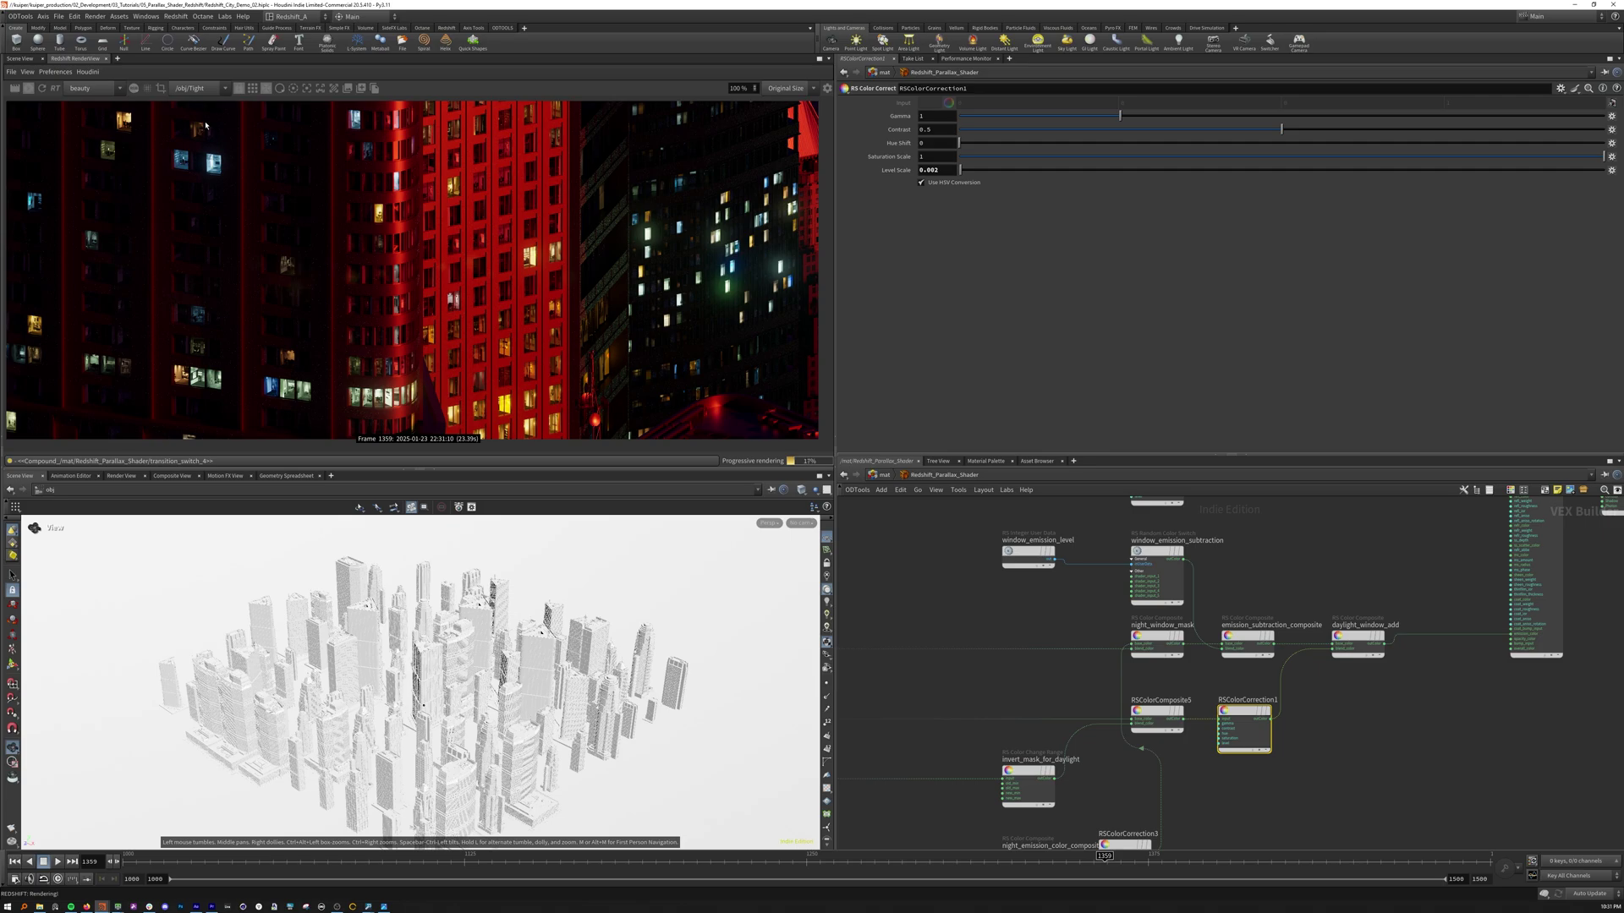
middle_drag(1364, 570, 1075, 721)
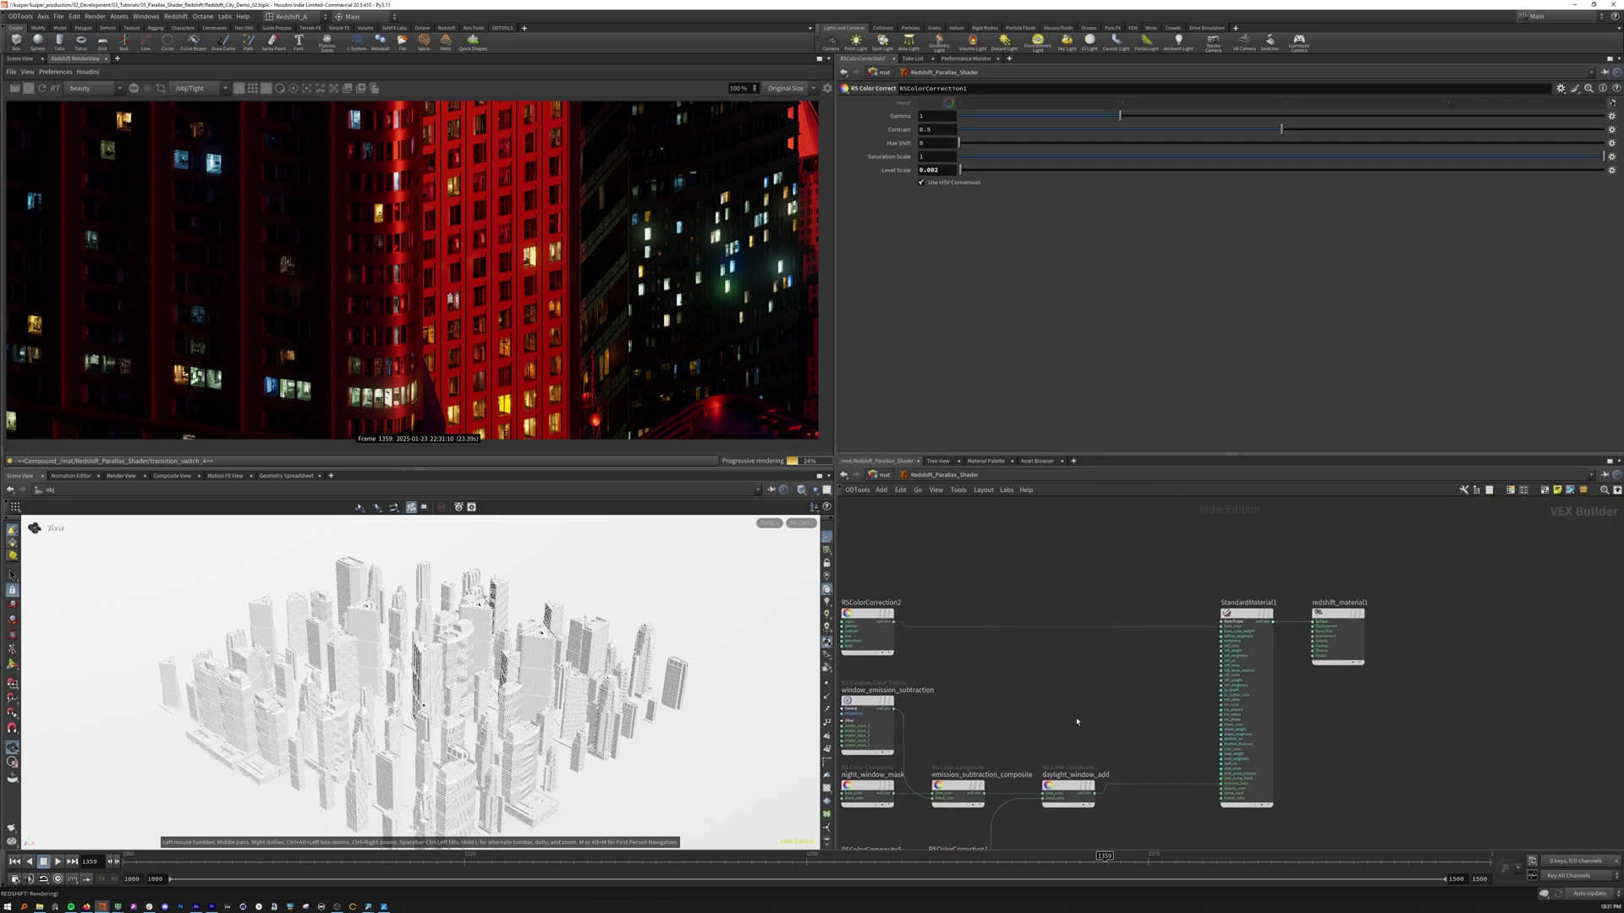
click(1245, 668)
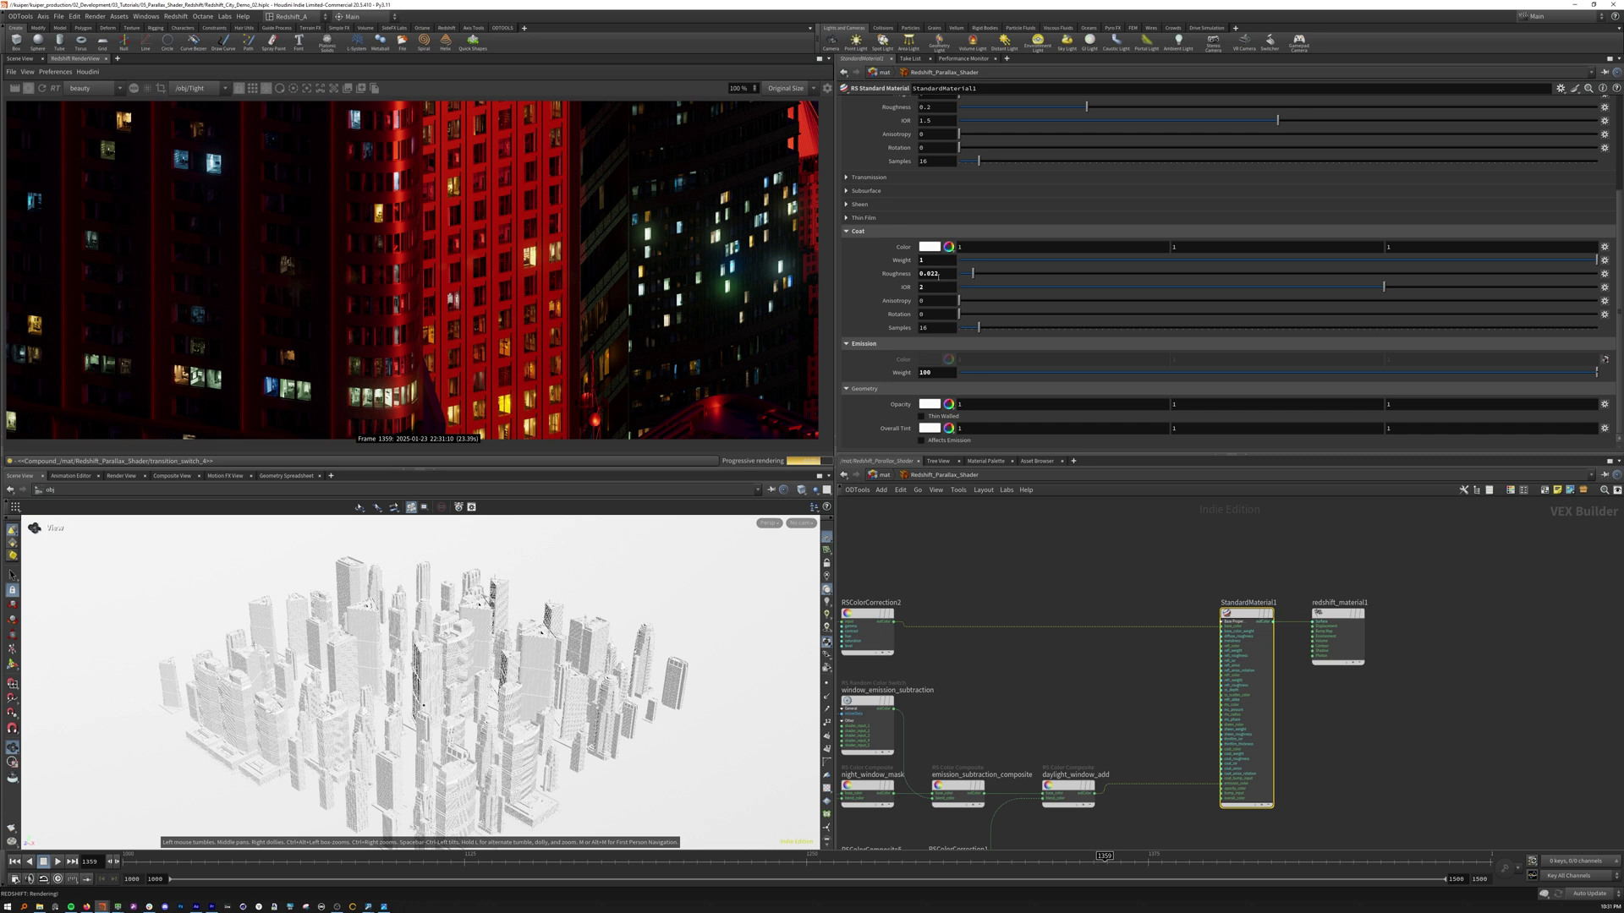
scroll(901, 247, up, 4)
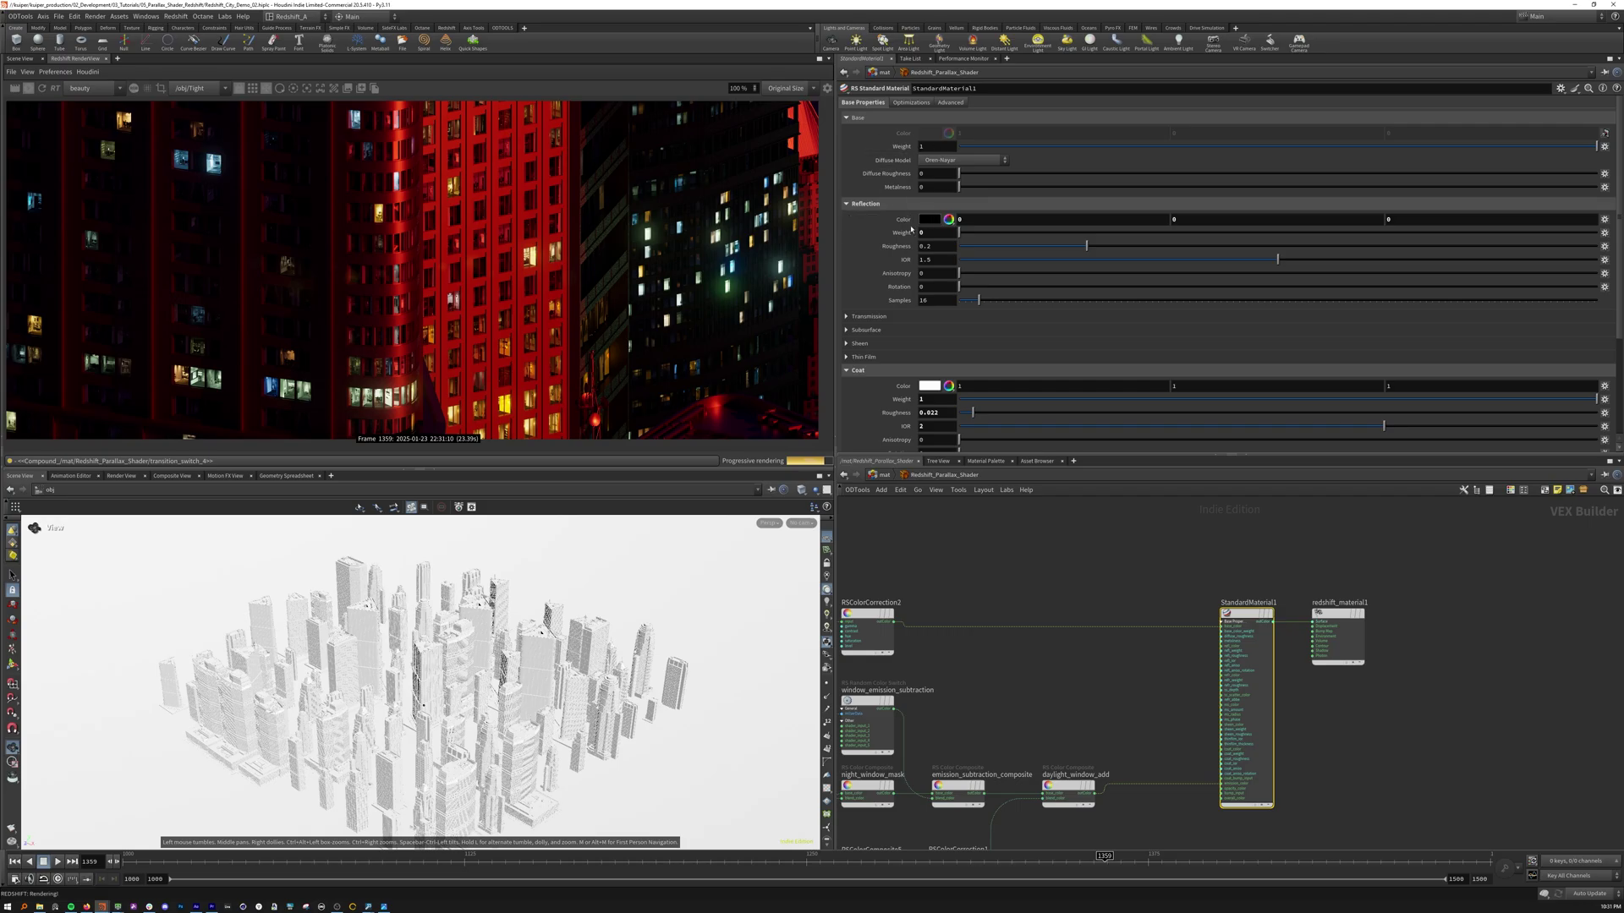
click(858, 203)
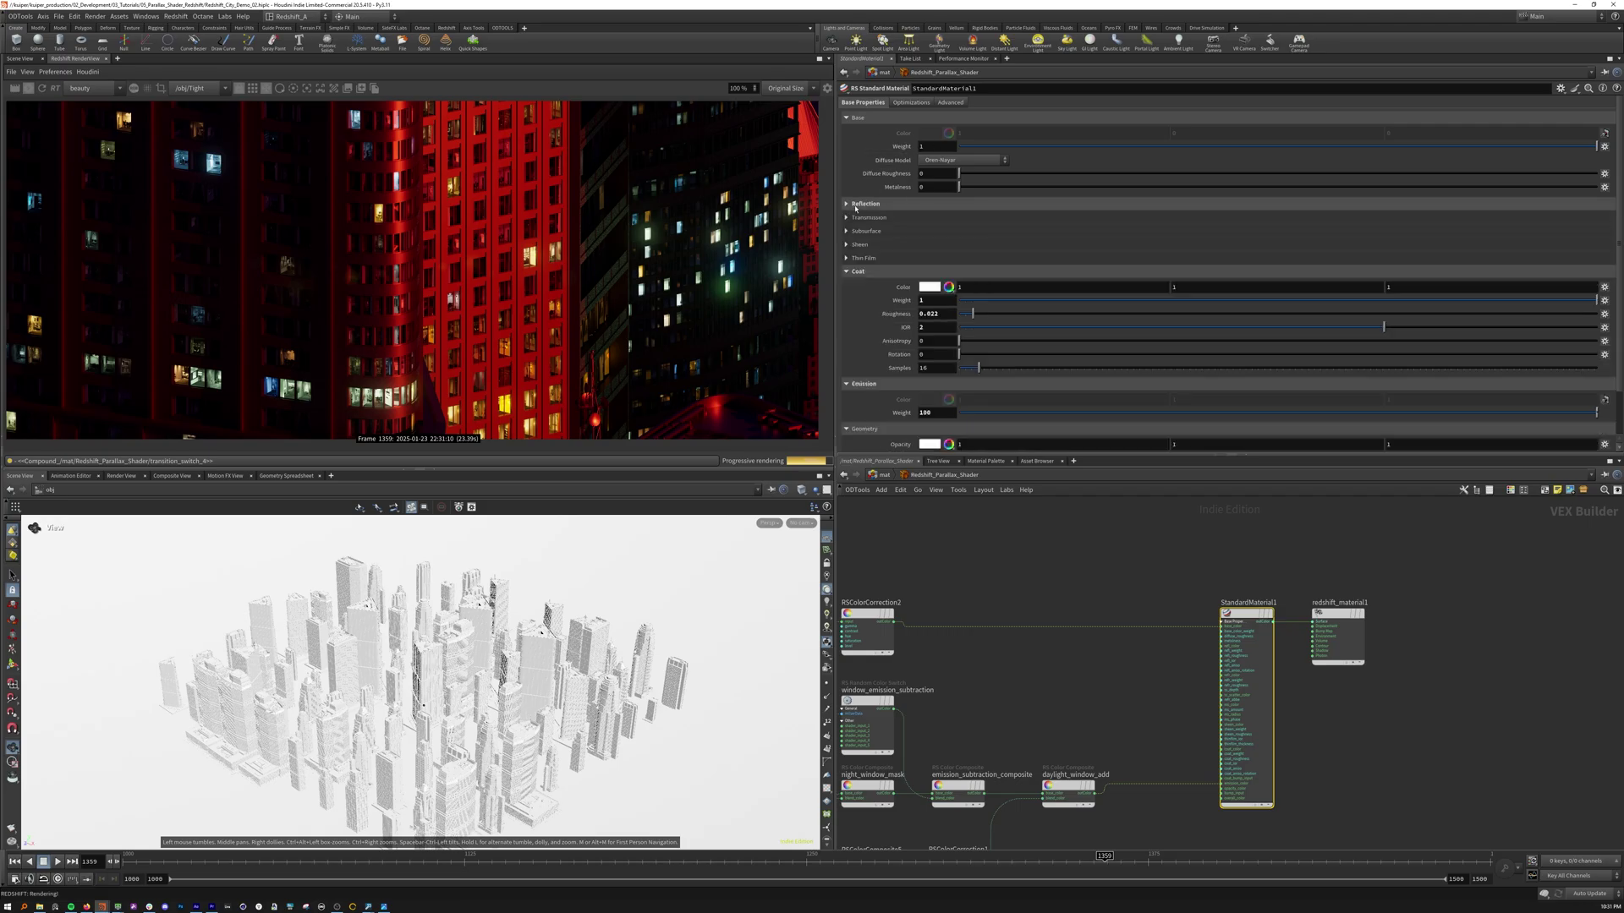
Frame the entire shader network and switch the render back to the Wide camera
key(h)
click(199, 88)
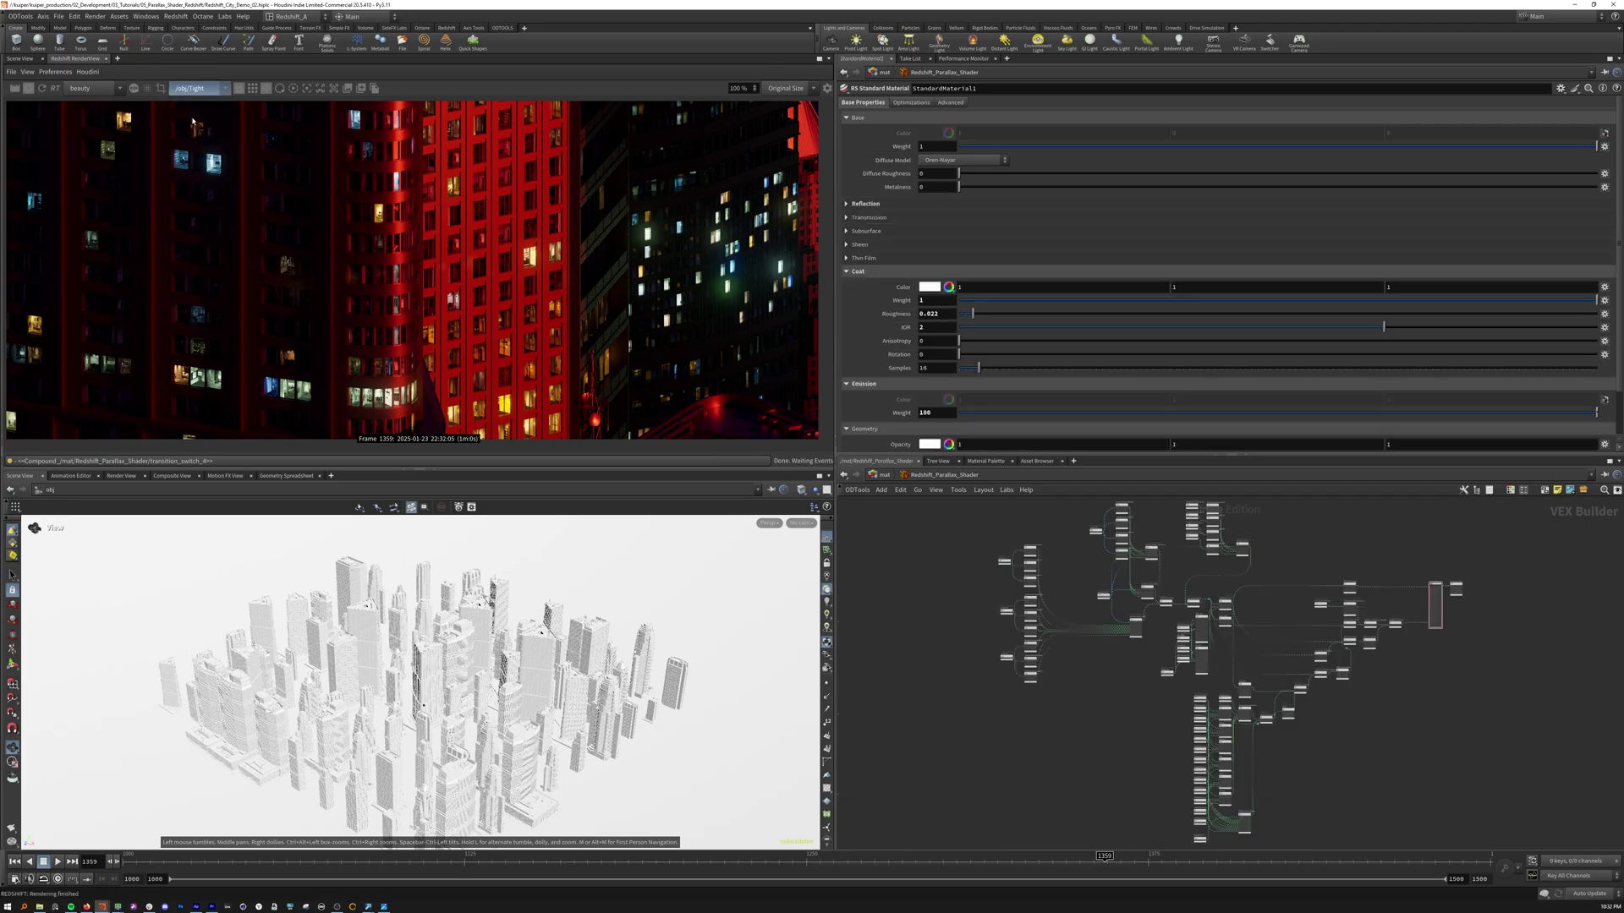
click(192, 121)
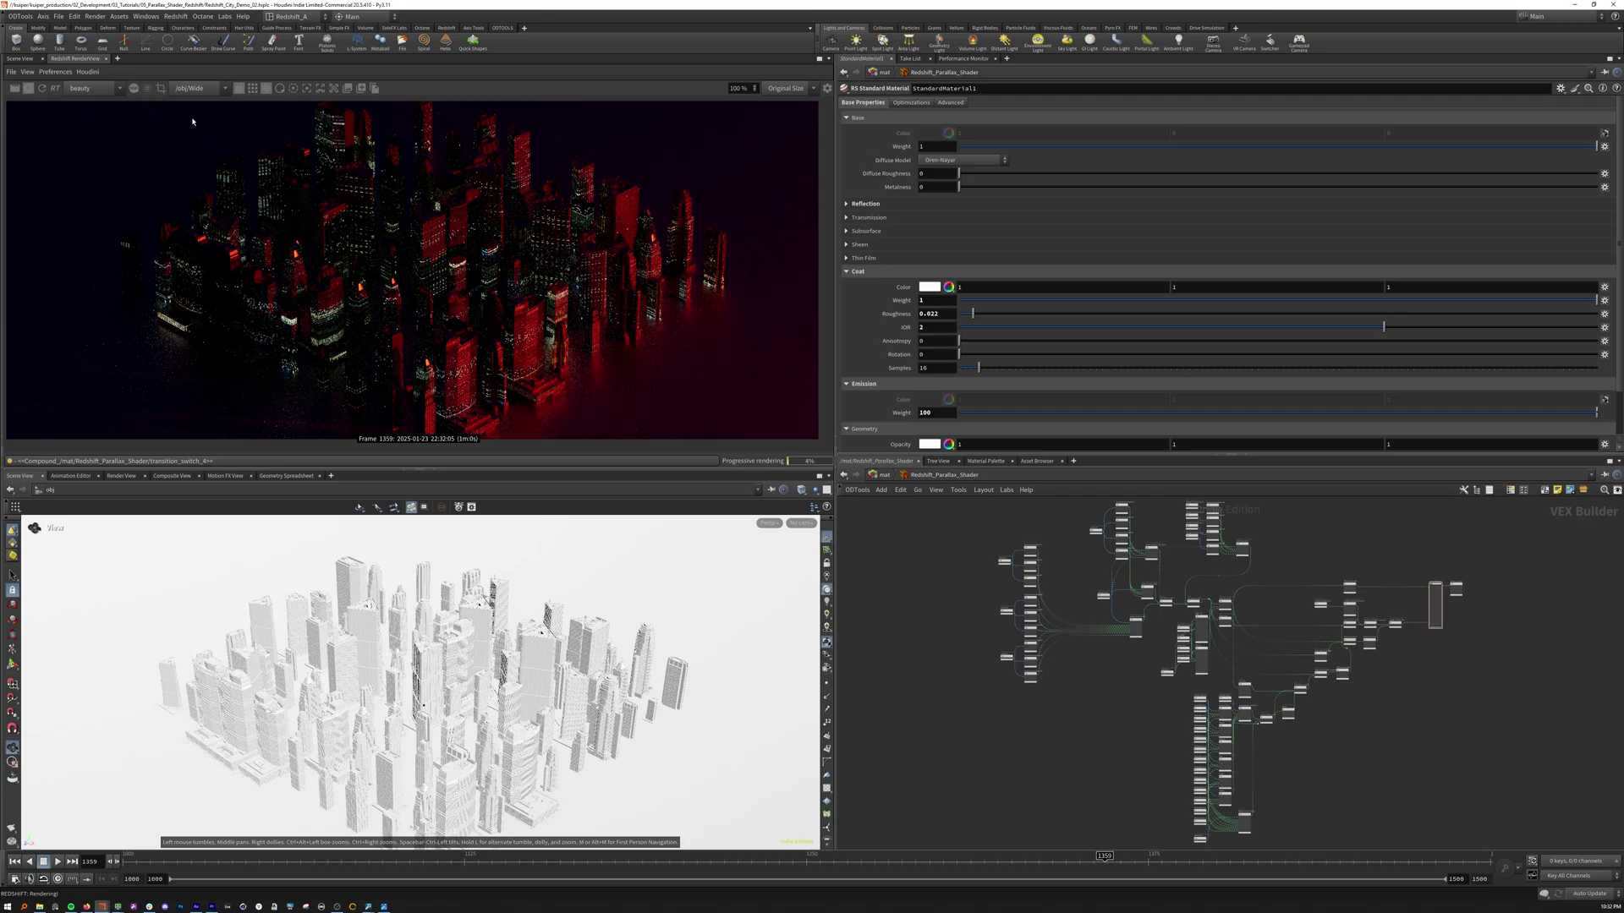